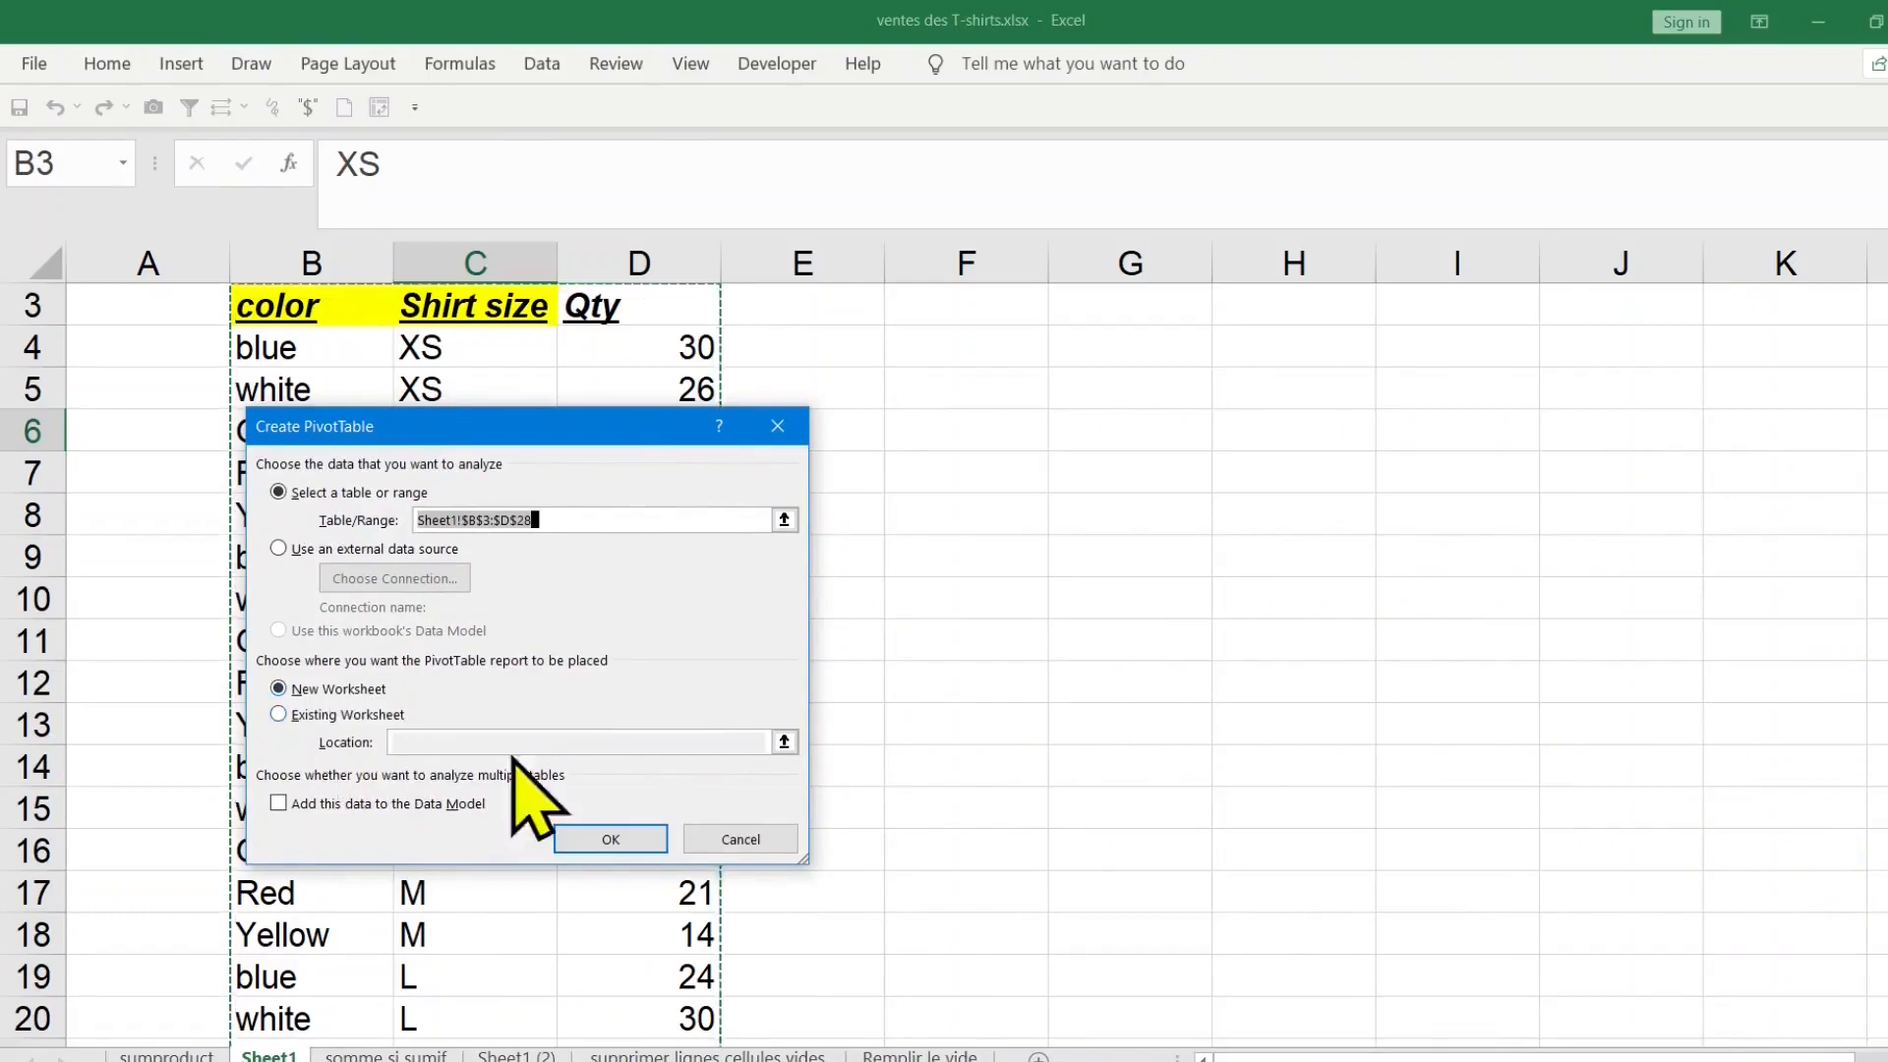
Step: Create the PivotTable from the range Sheet1!$B$3:$D$28 on a new worksheet
click(618, 839)
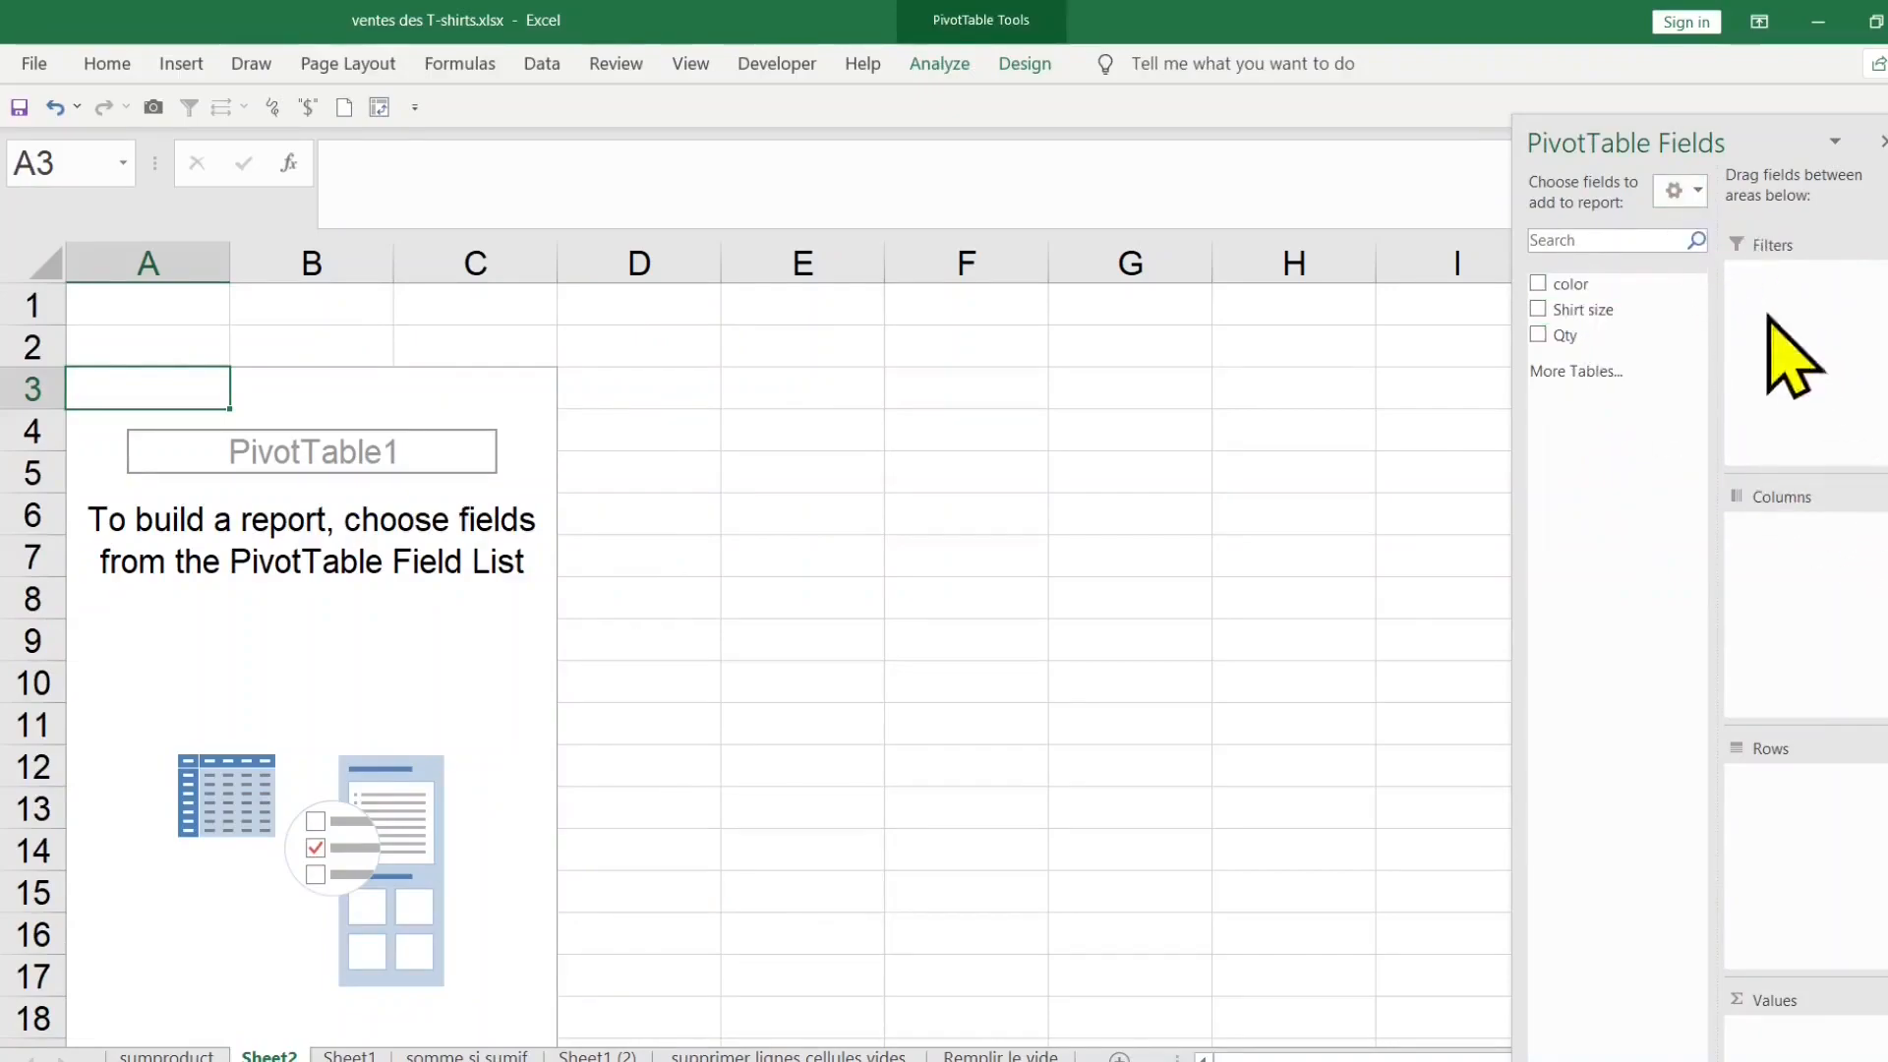
Step: Try the stacked and the areas-only (2 by 2) layouts of the field list, and return to the side-by-side layout
click(1696, 192)
click(1699, 191)
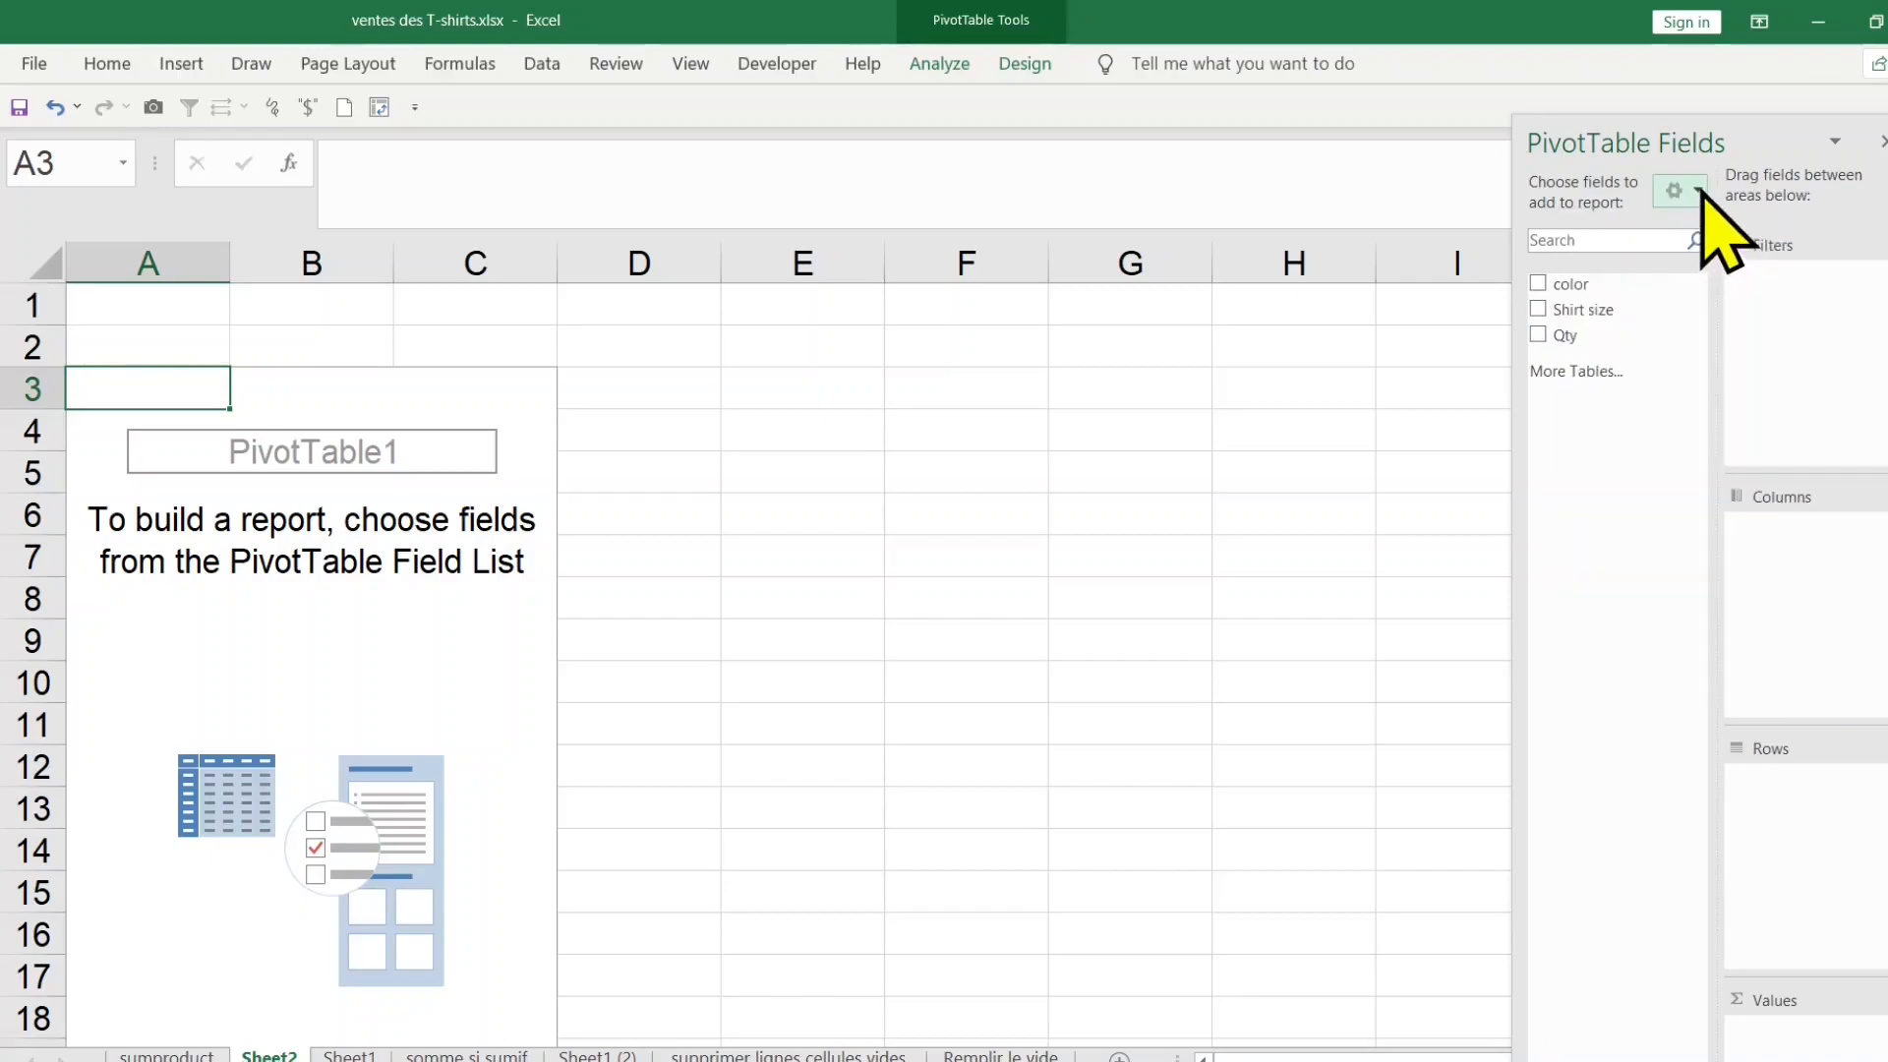
click(1701, 190)
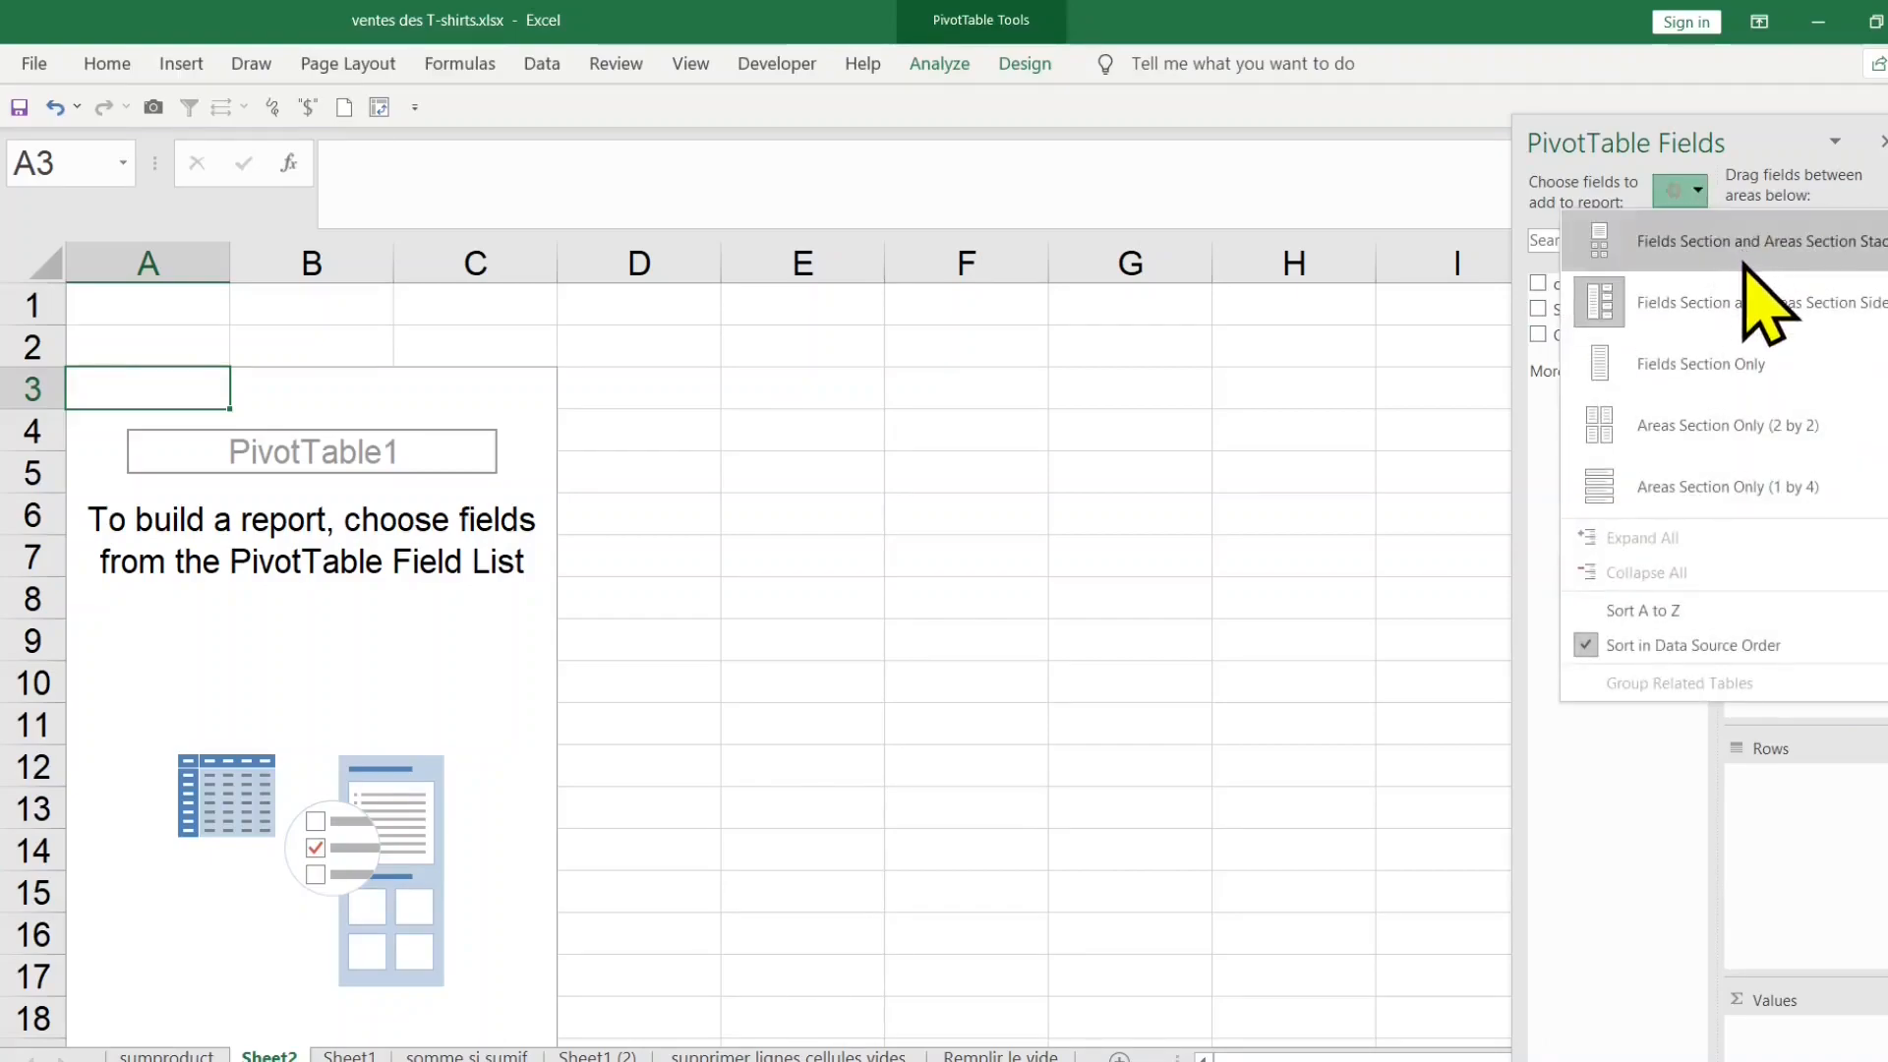
click(1732, 261)
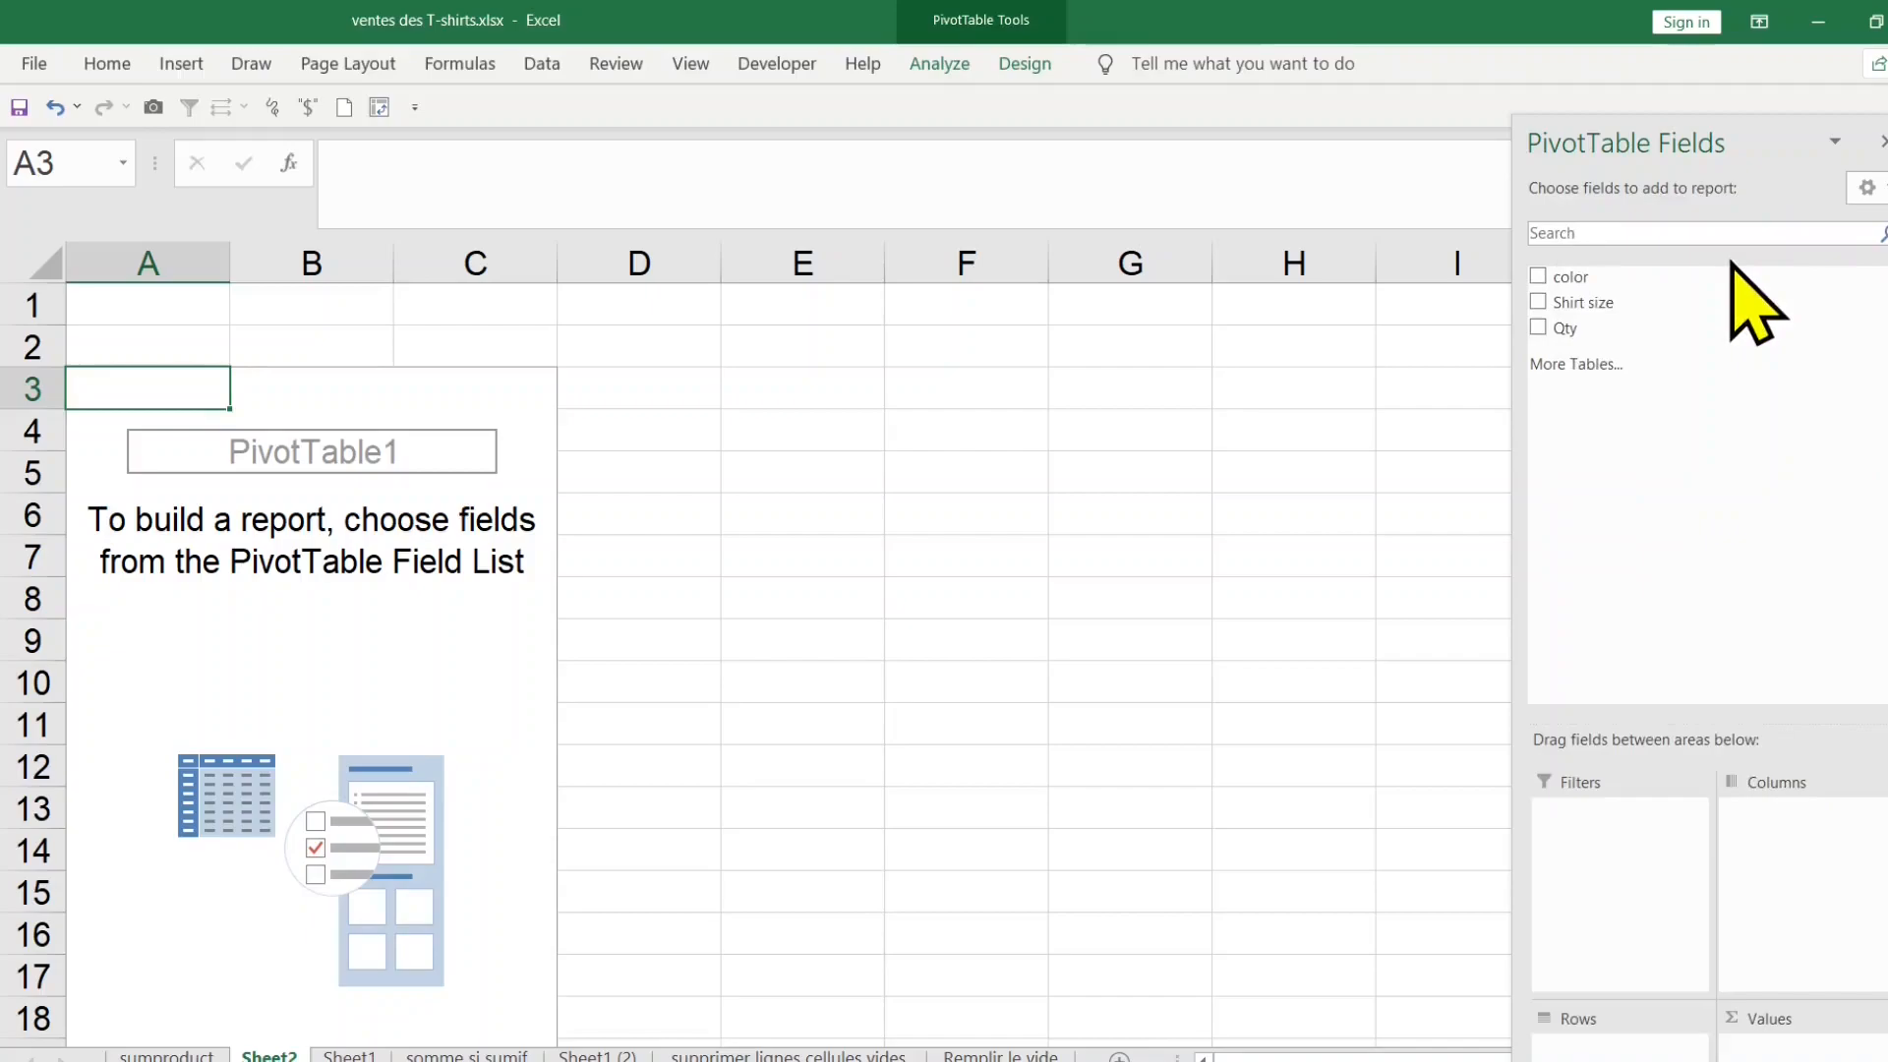
click(1867, 187)
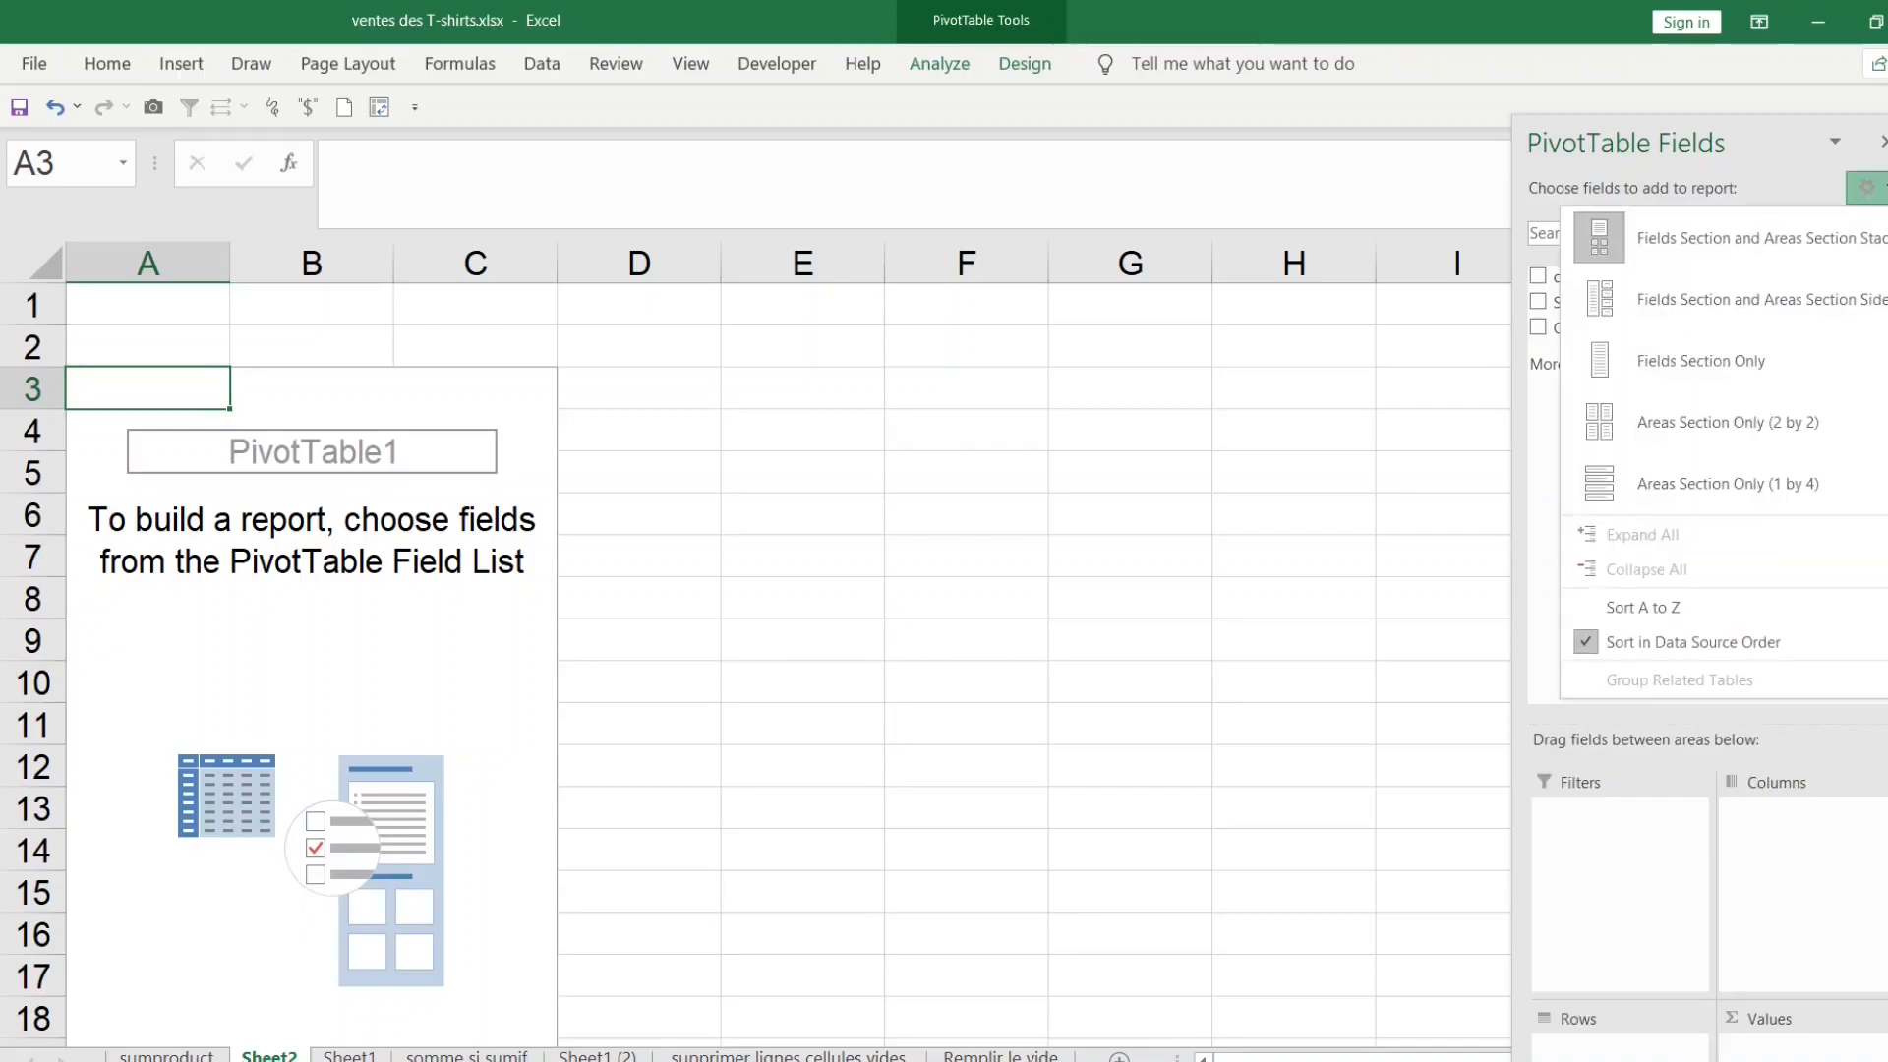
click(1851, 423)
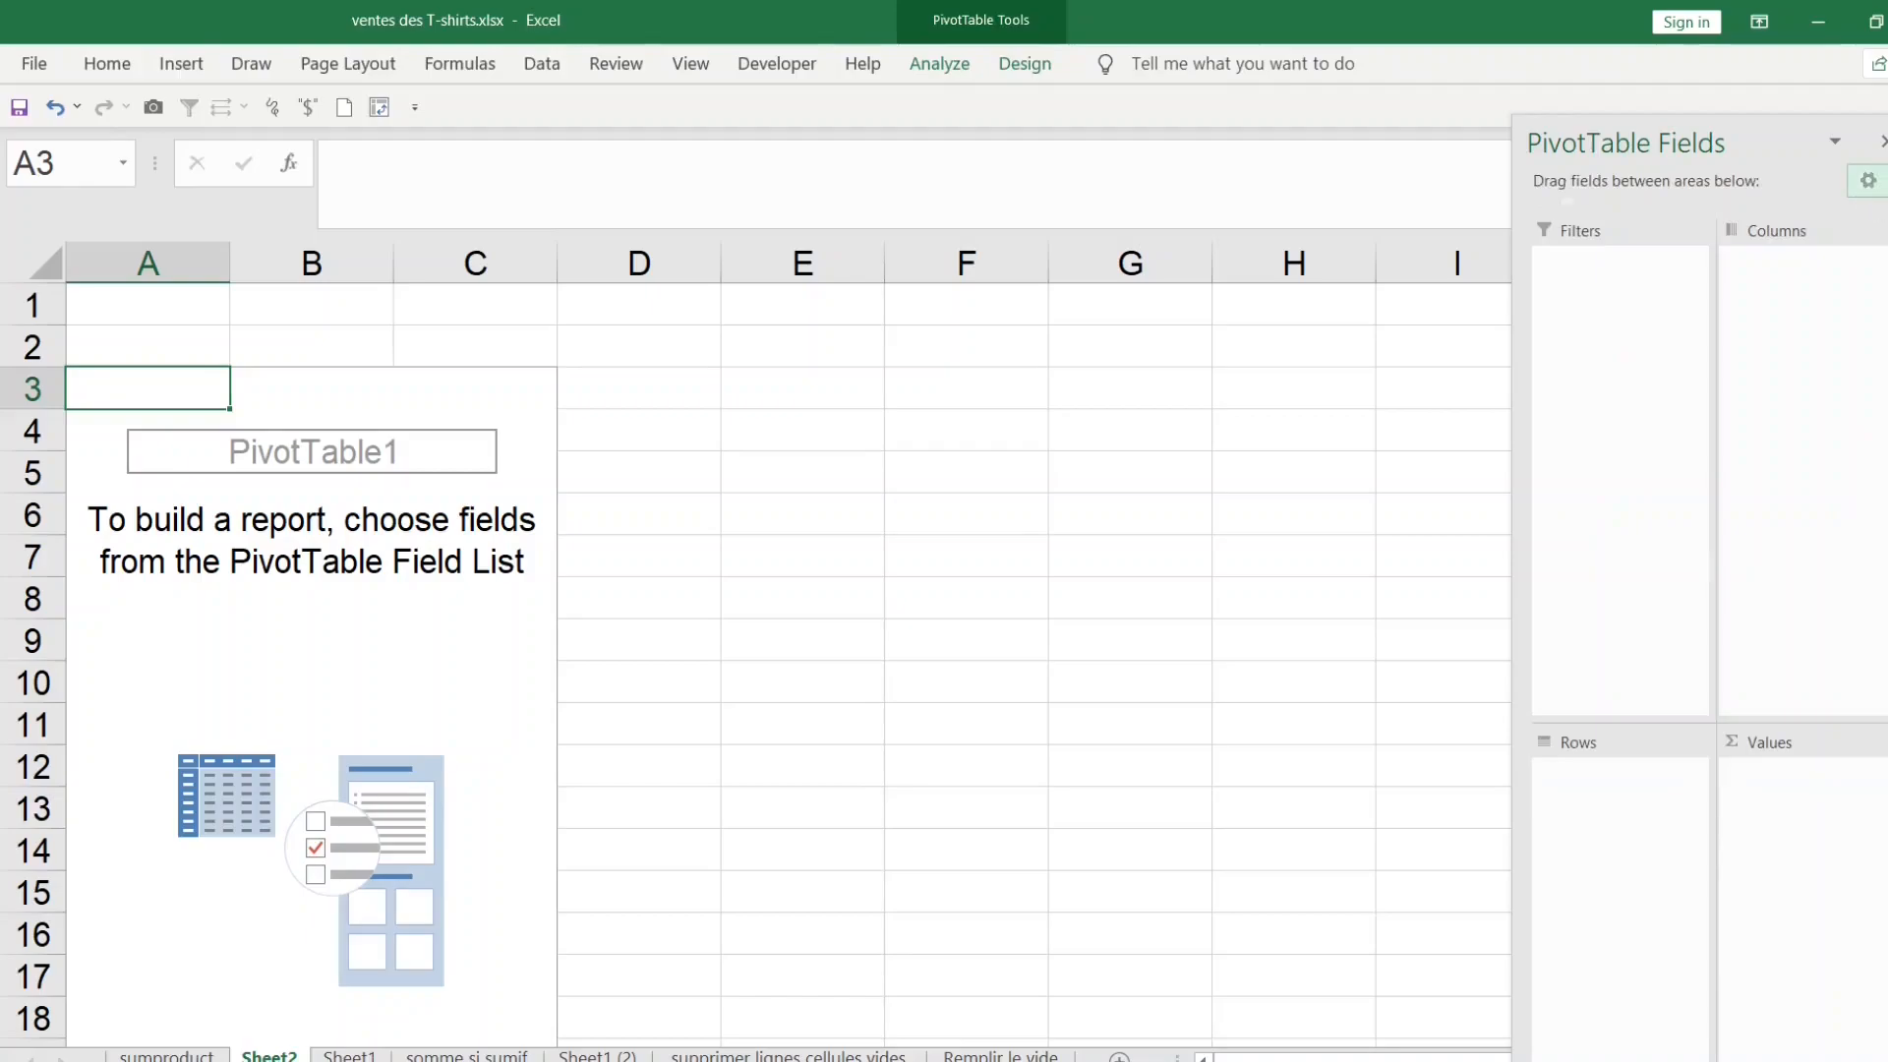
click(1868, 181)
click(1698, 292)
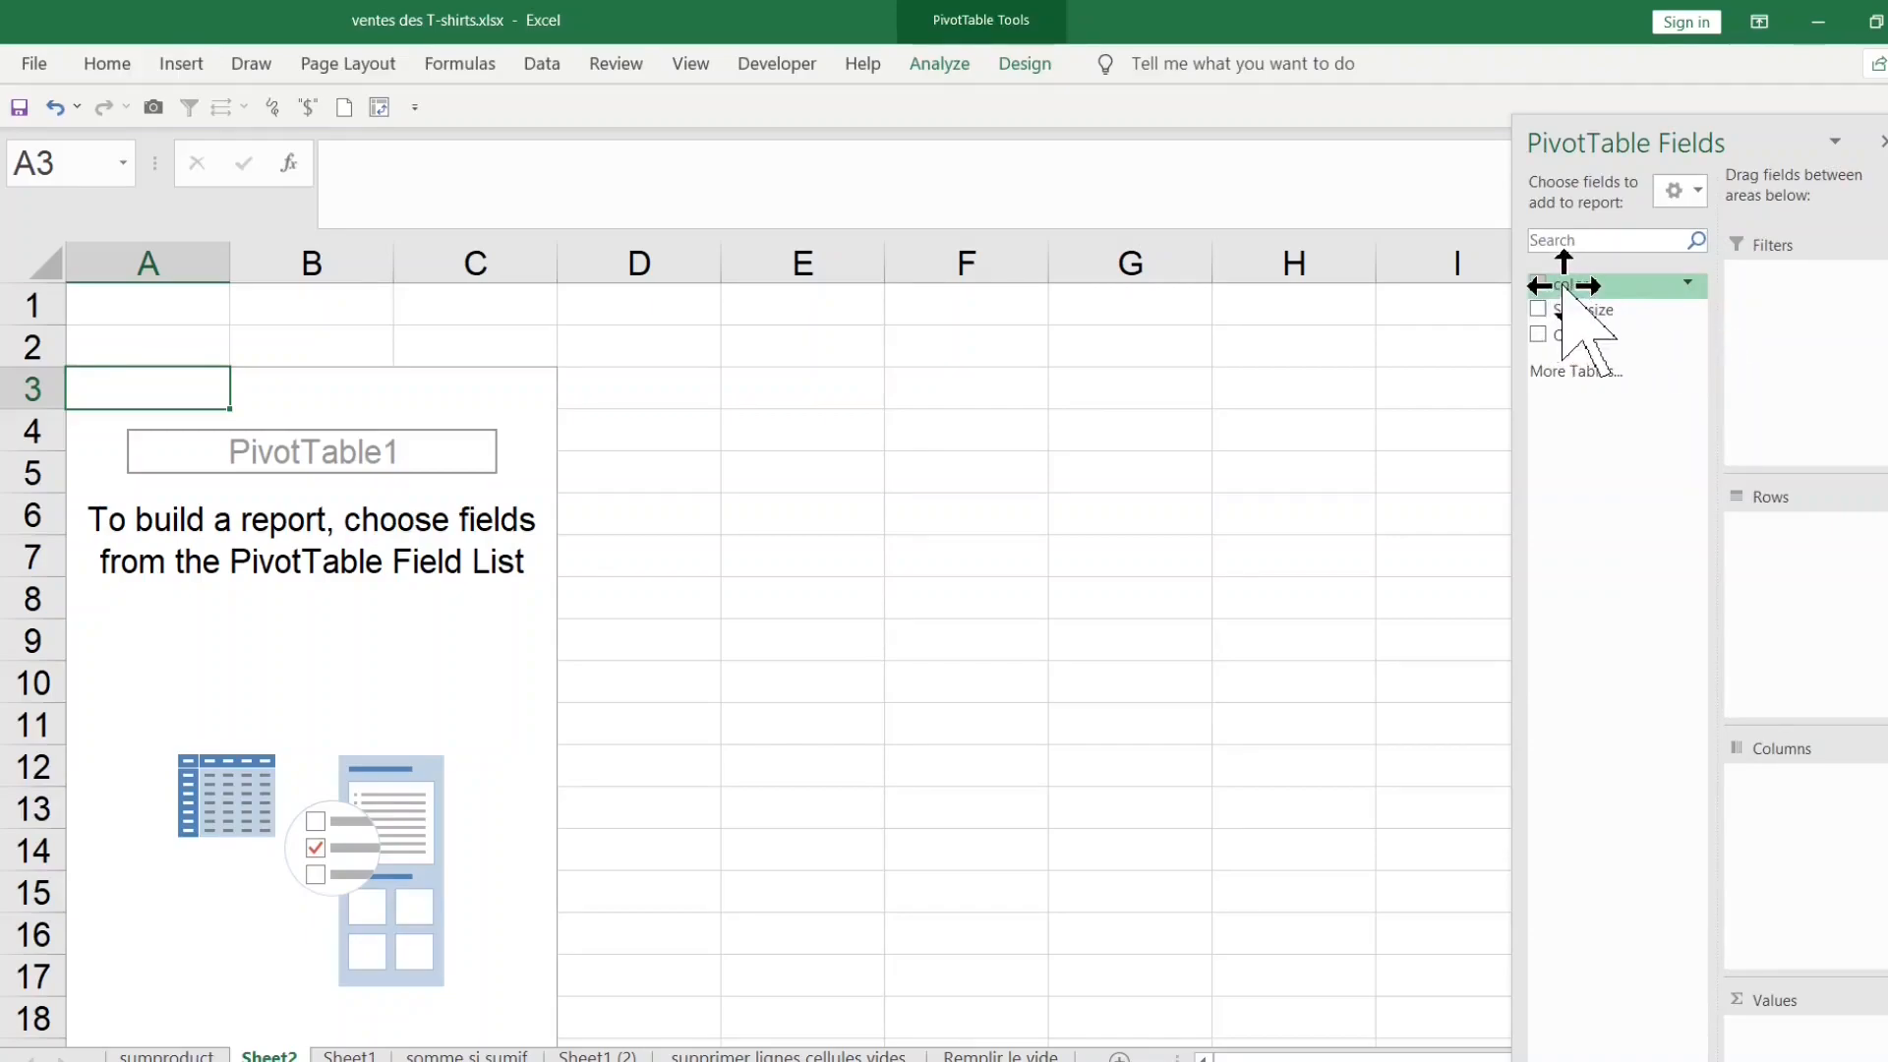
Step: Place the color field in the PivotTable's Rows area and the Qty field in the Values area
drag(1564, 285, 1577, 306)
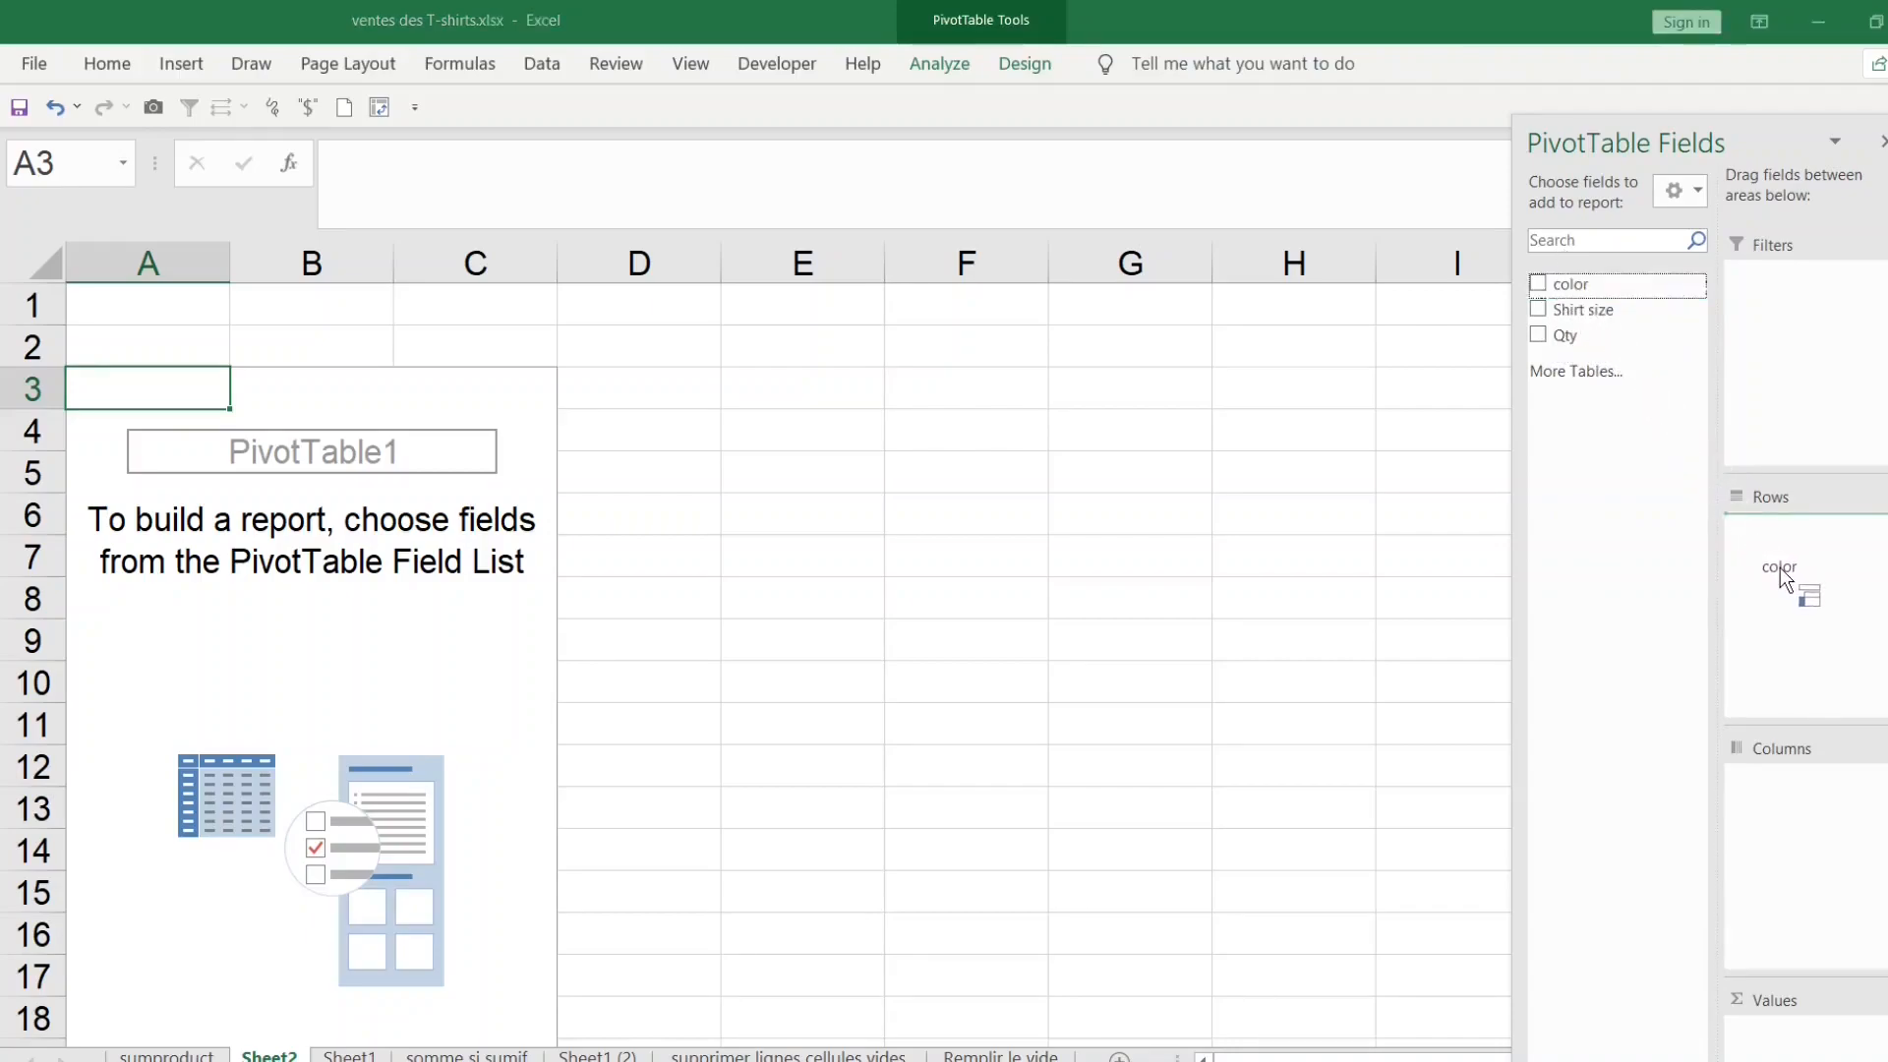
drag(1782, 576, 1782, 571)
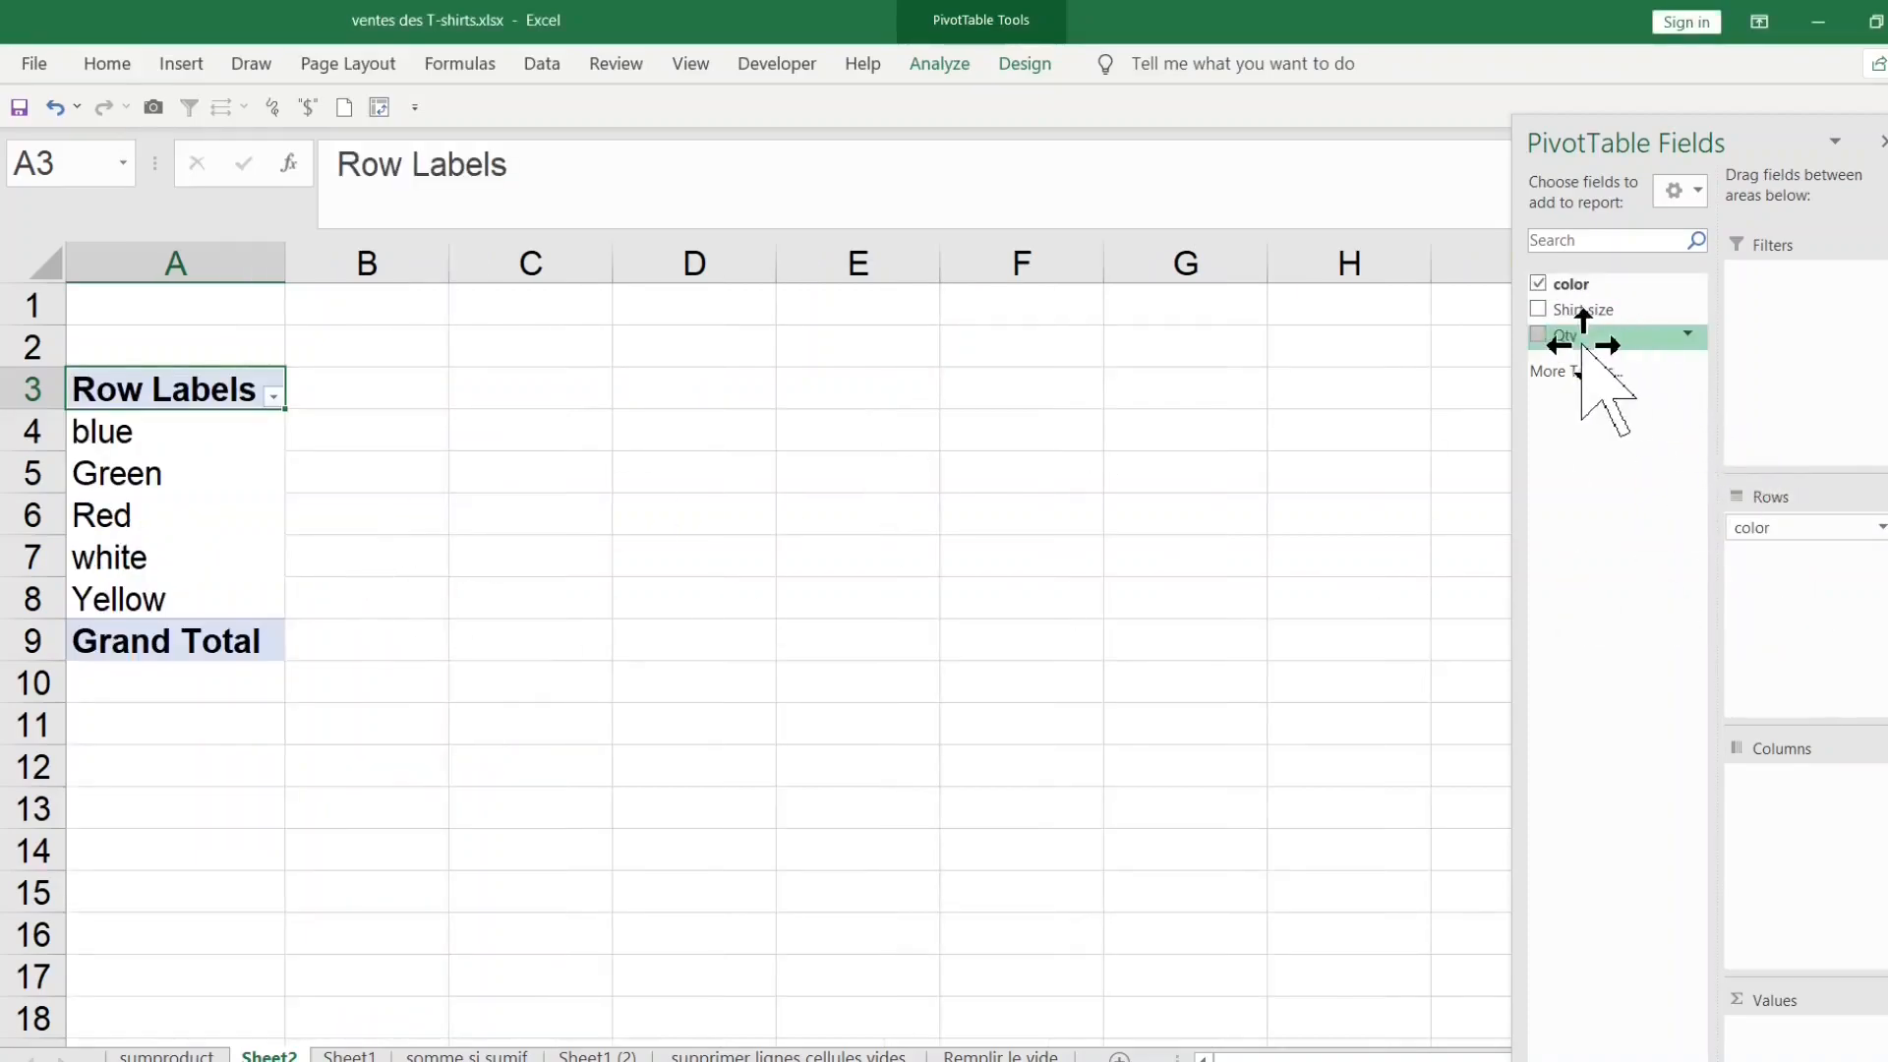
drag(1579, 339, 1632, 386)
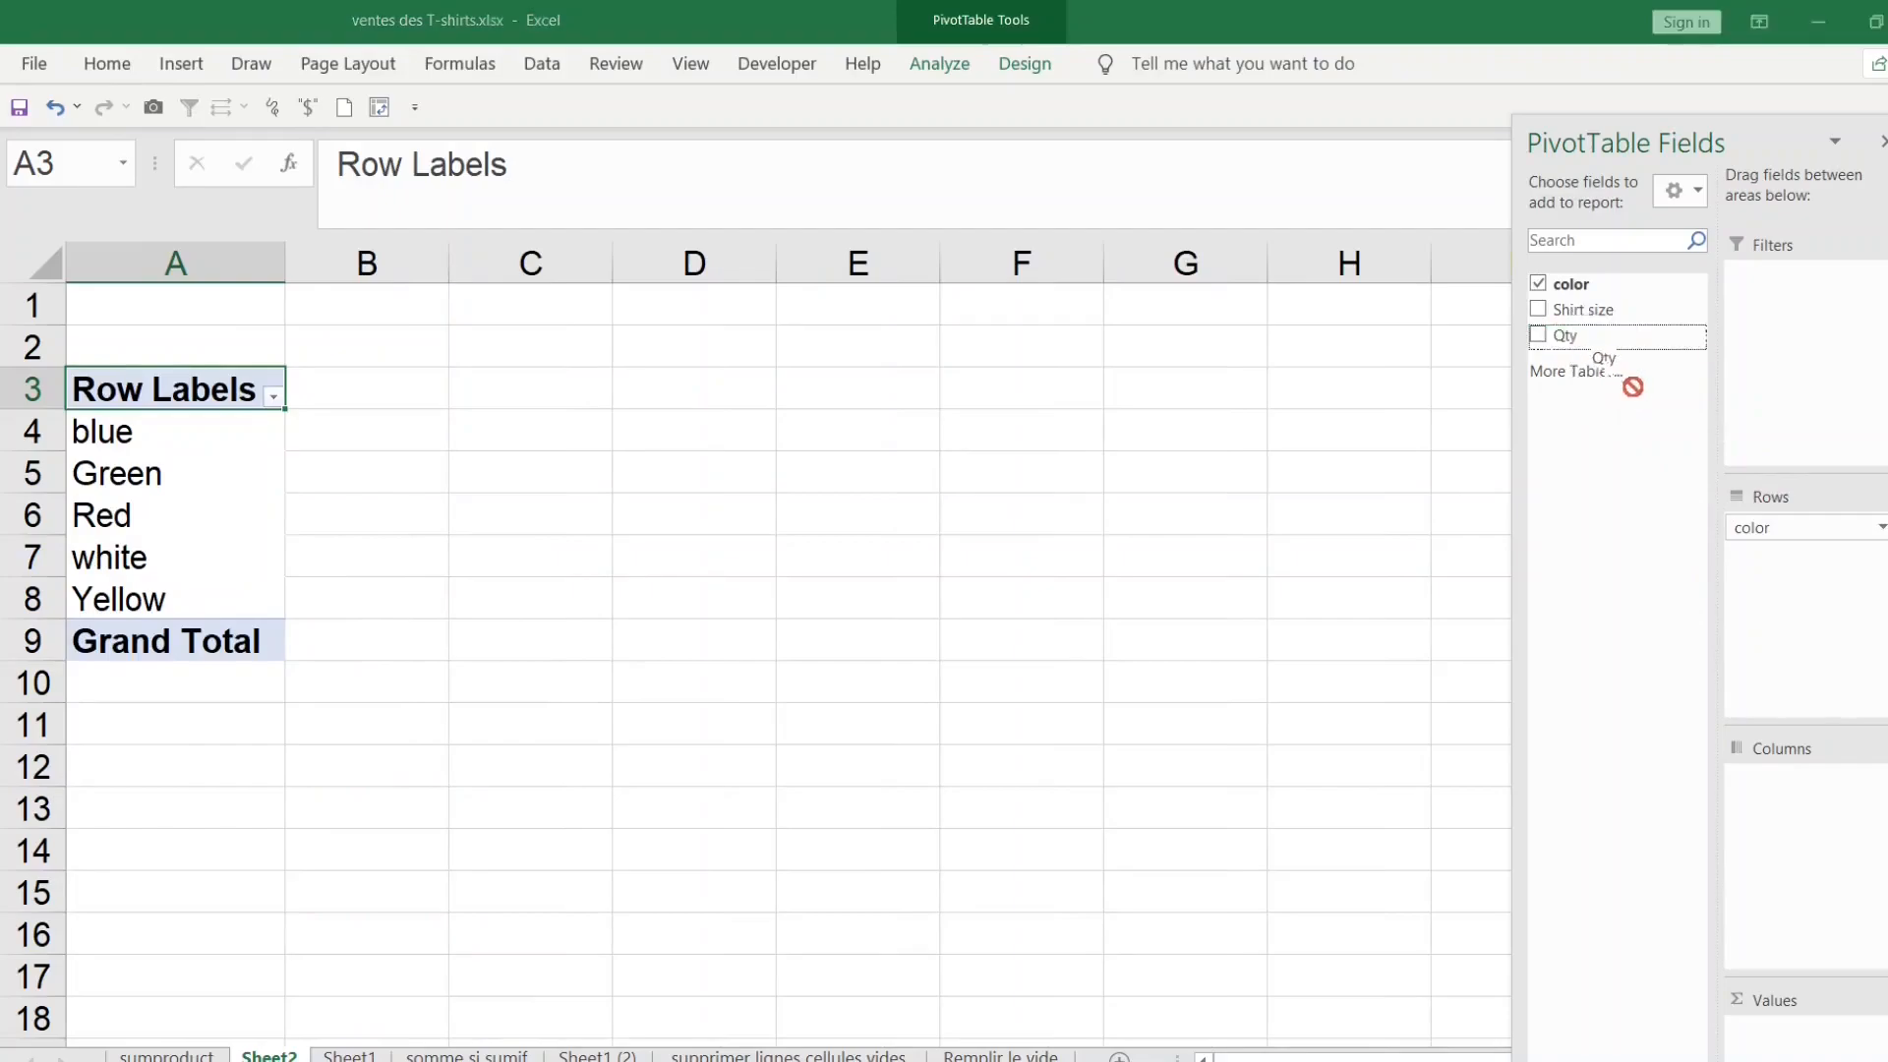
drag(1752, 541, 1774, 645)
mouse_move(1783, 736)
mouse_down()
mouse_move(1782, 970)
mouse_move(1802, 1028)
mouse_up()
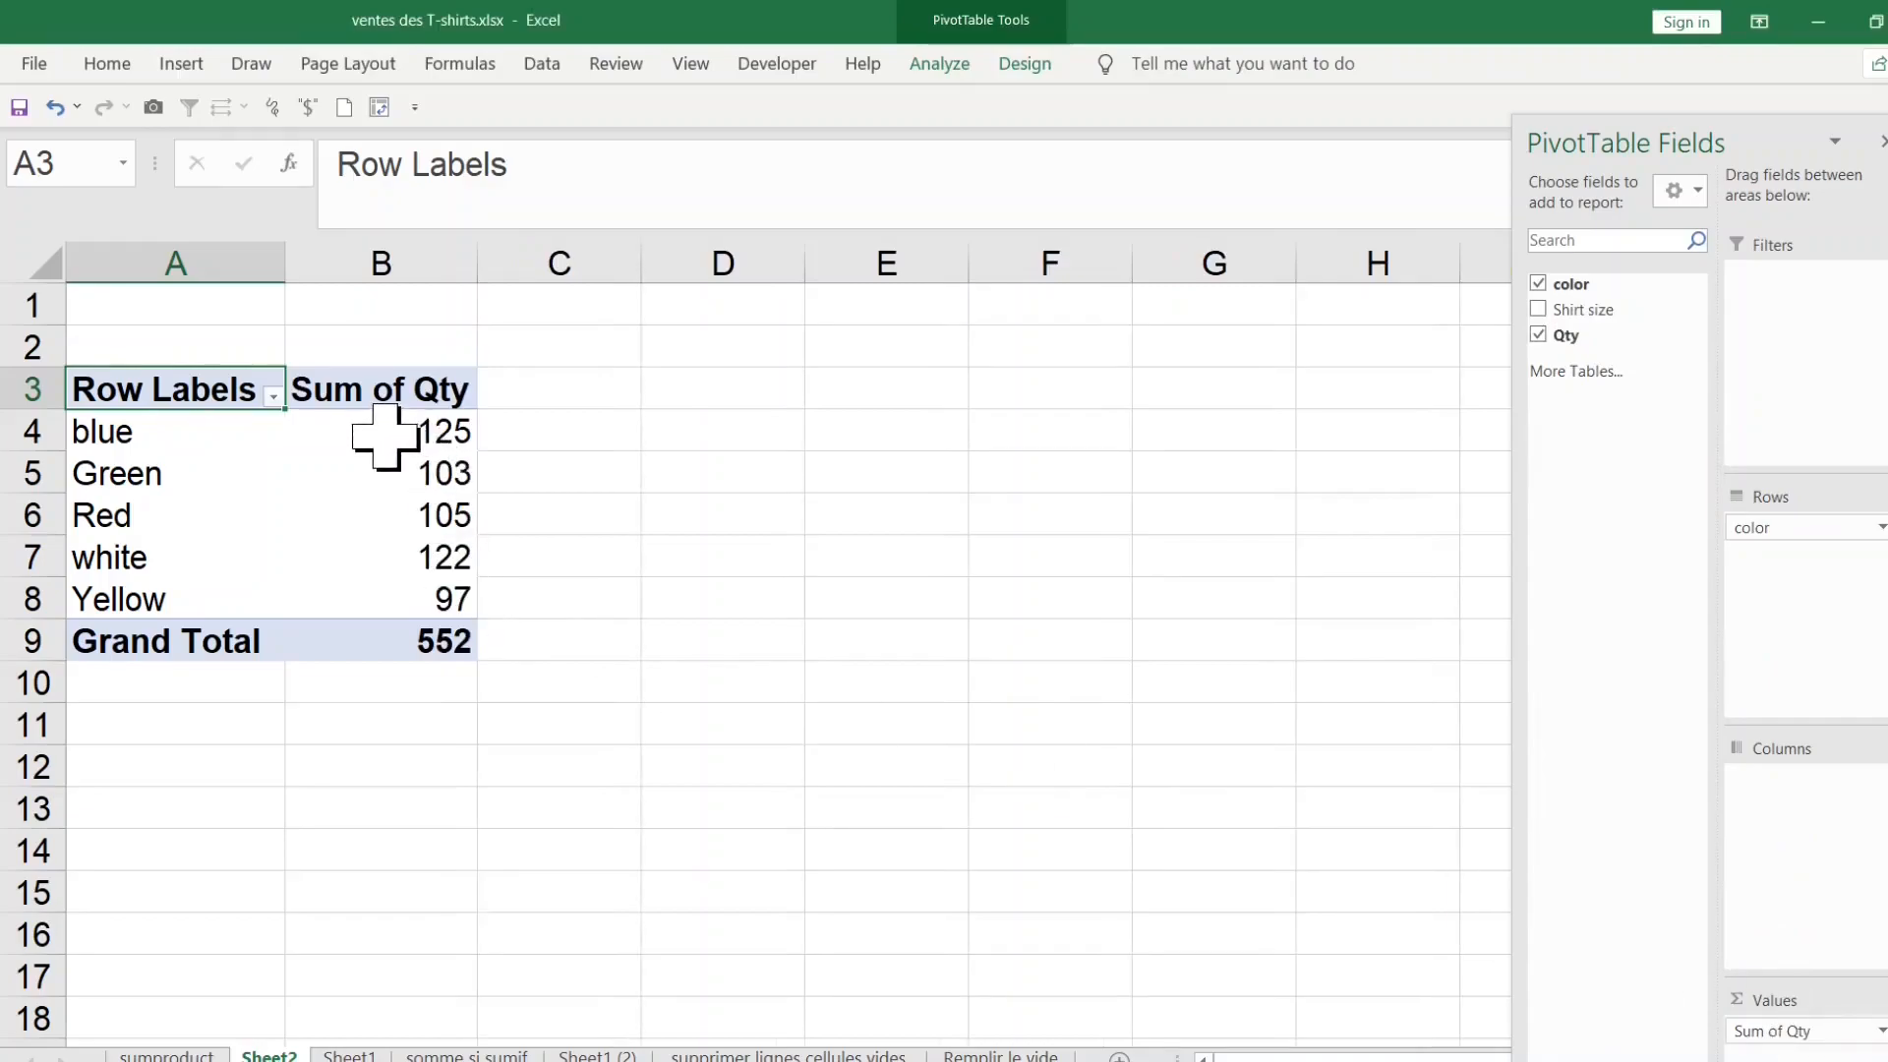
Step: Examine the color labels and the summed quantity for each color in the PivotTable
click(148, 404)
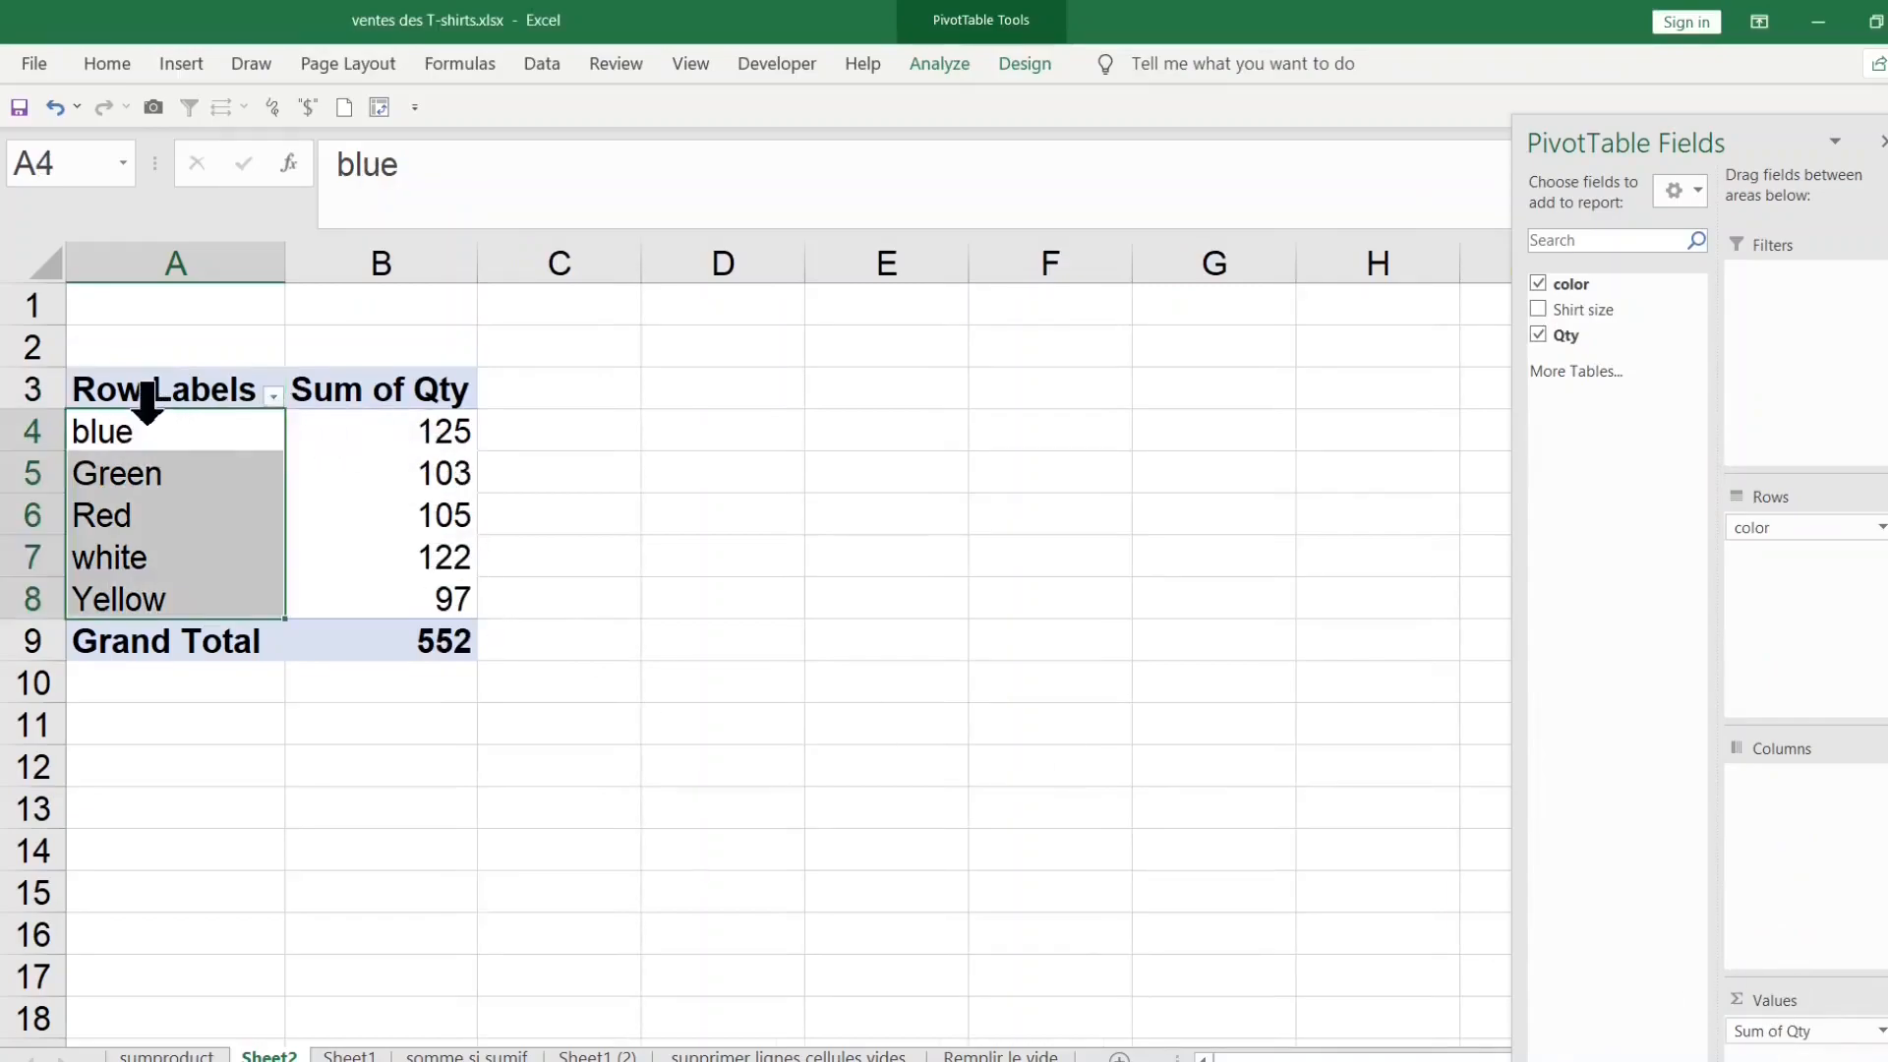
click(413, 433)
click(462, 523)
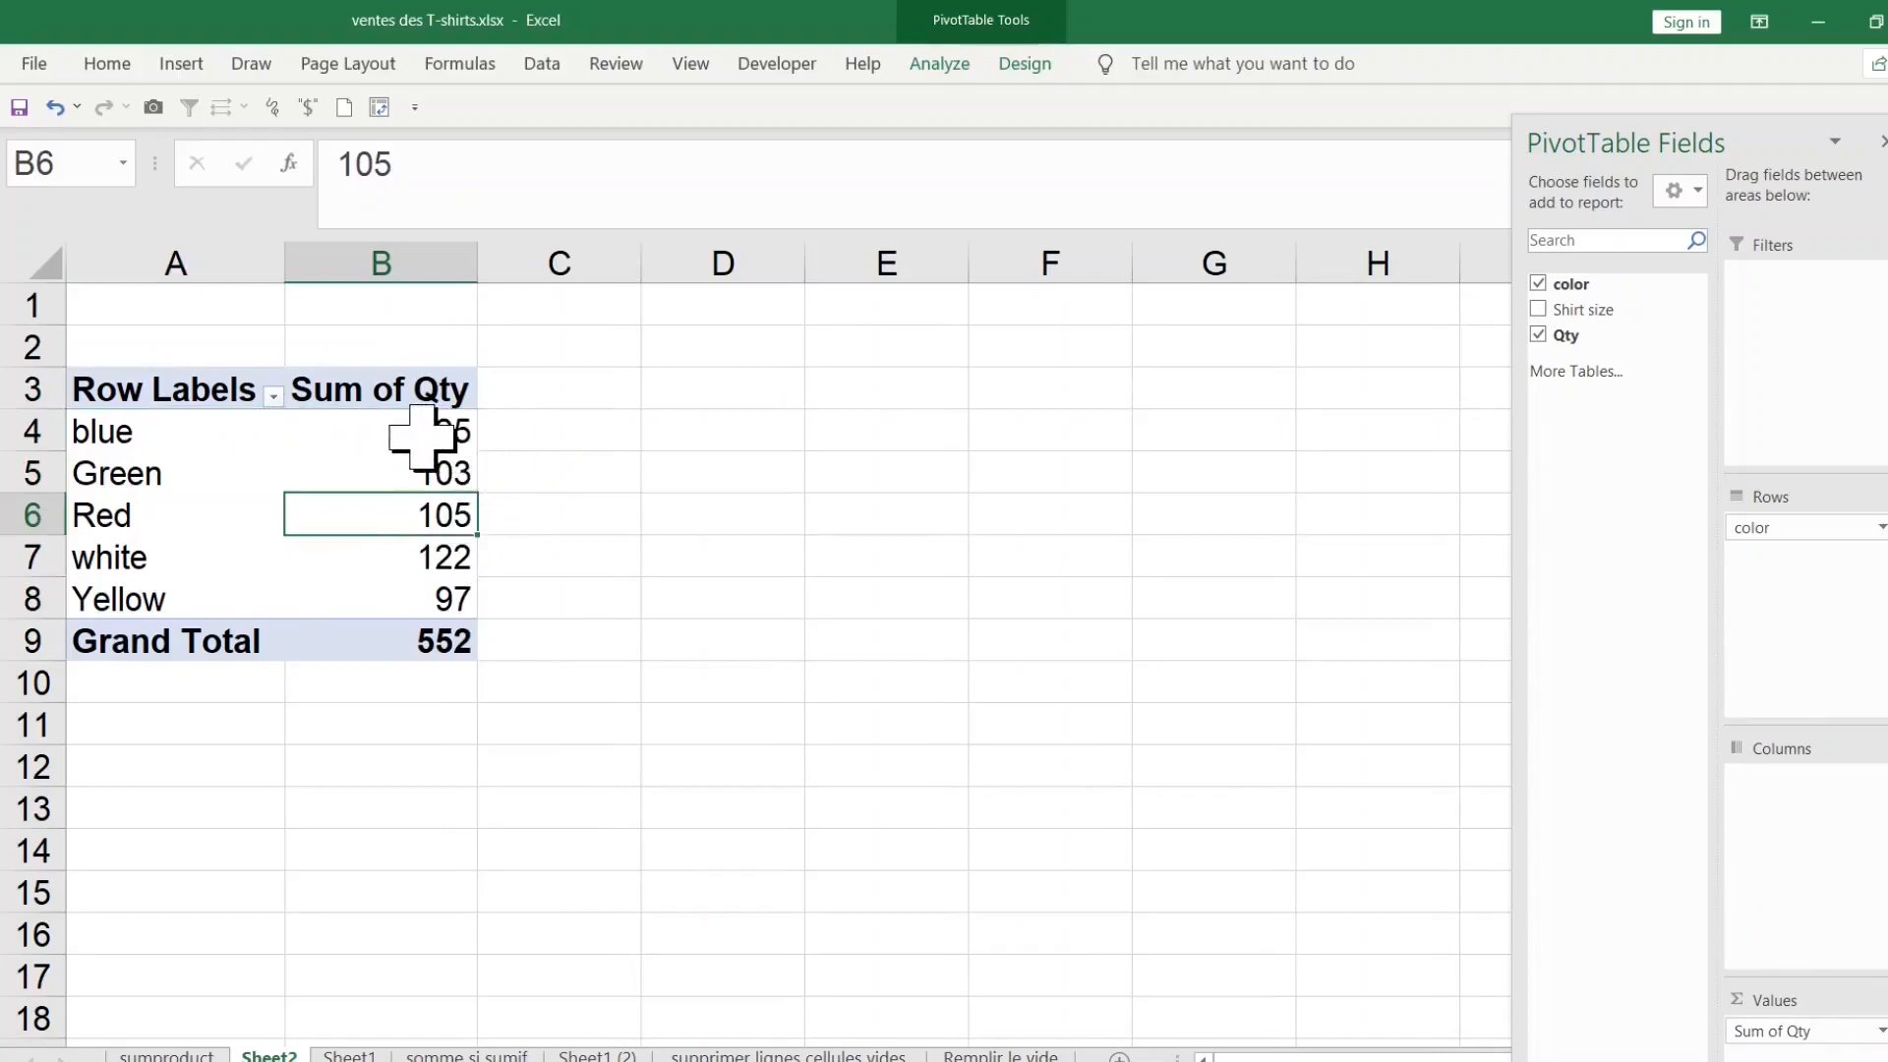
click(404, 428)
click(470, 474)
click(471, 515)
click(462, 557)
click(457, 599)
drag(429, 436, 413, 599)
Step: Sort the PivotTable's colors by Sum of Qty from smallest to largest
click(375, 425)
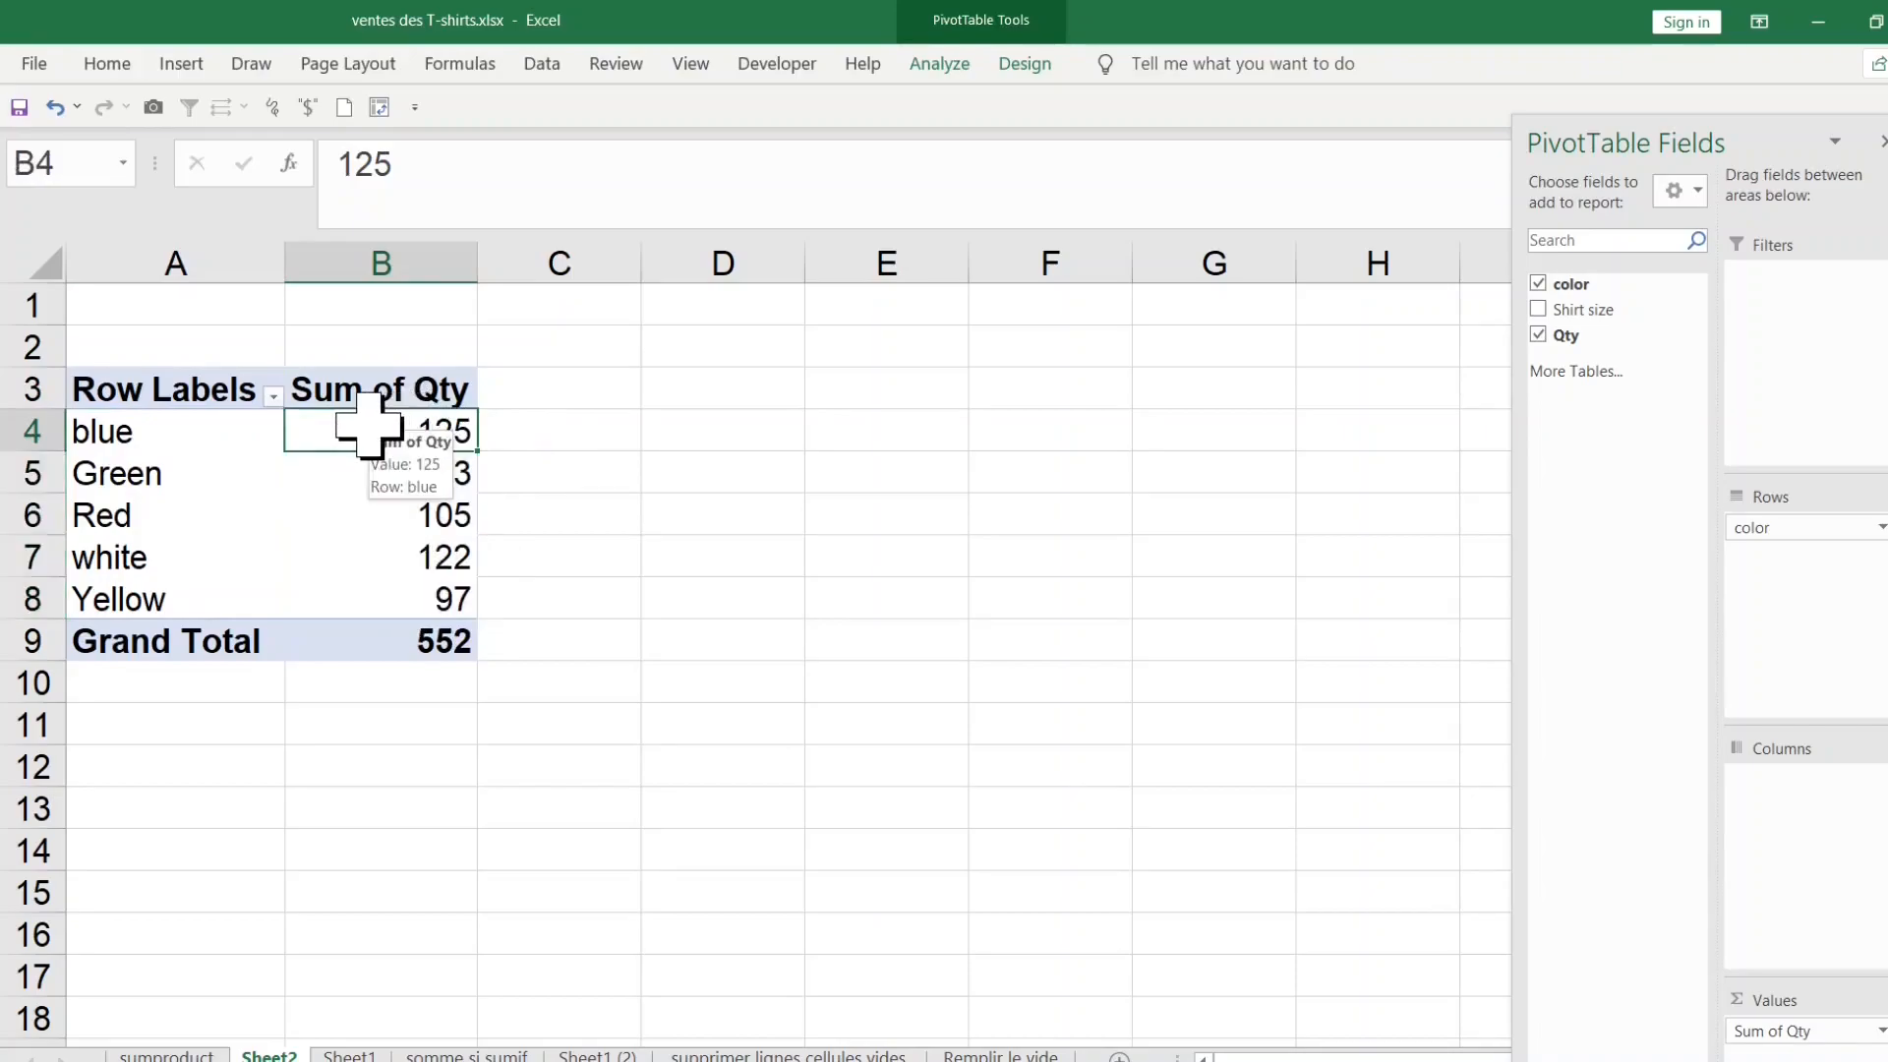
right_click(372, 428)
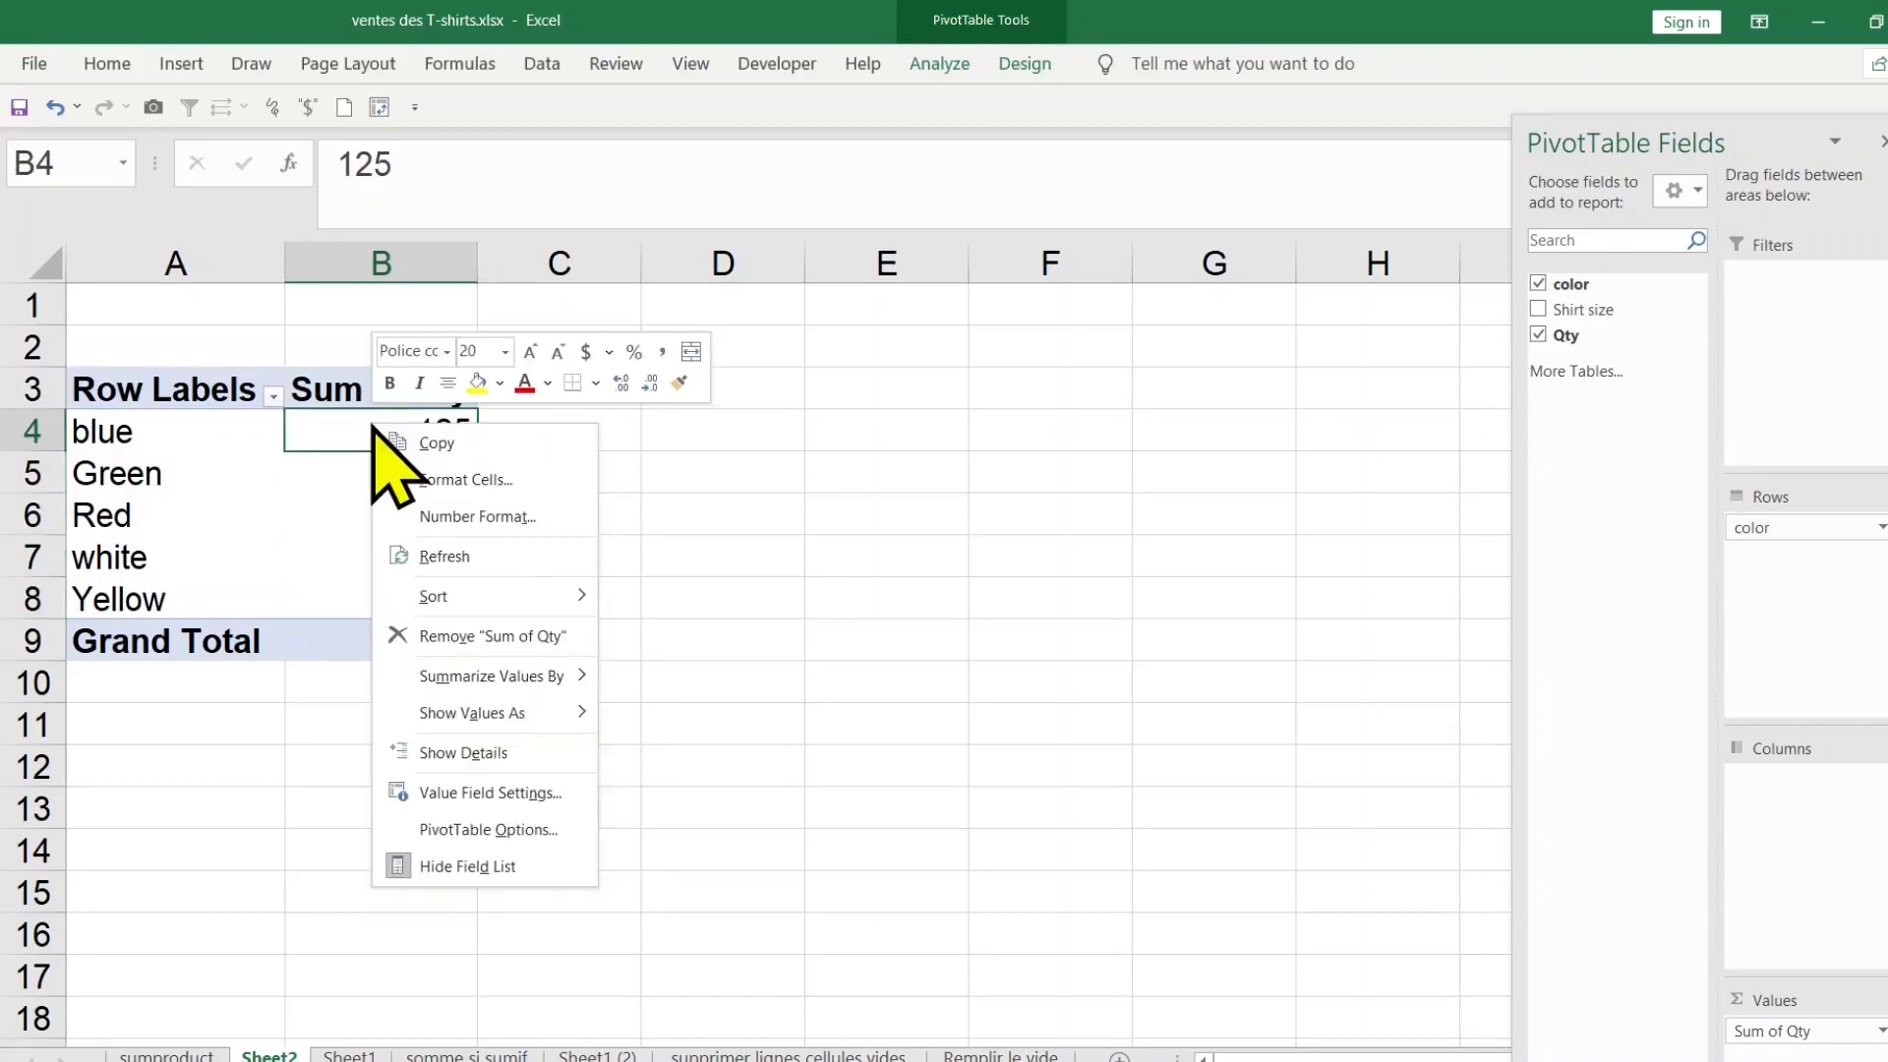
mouse_move(423, 594)
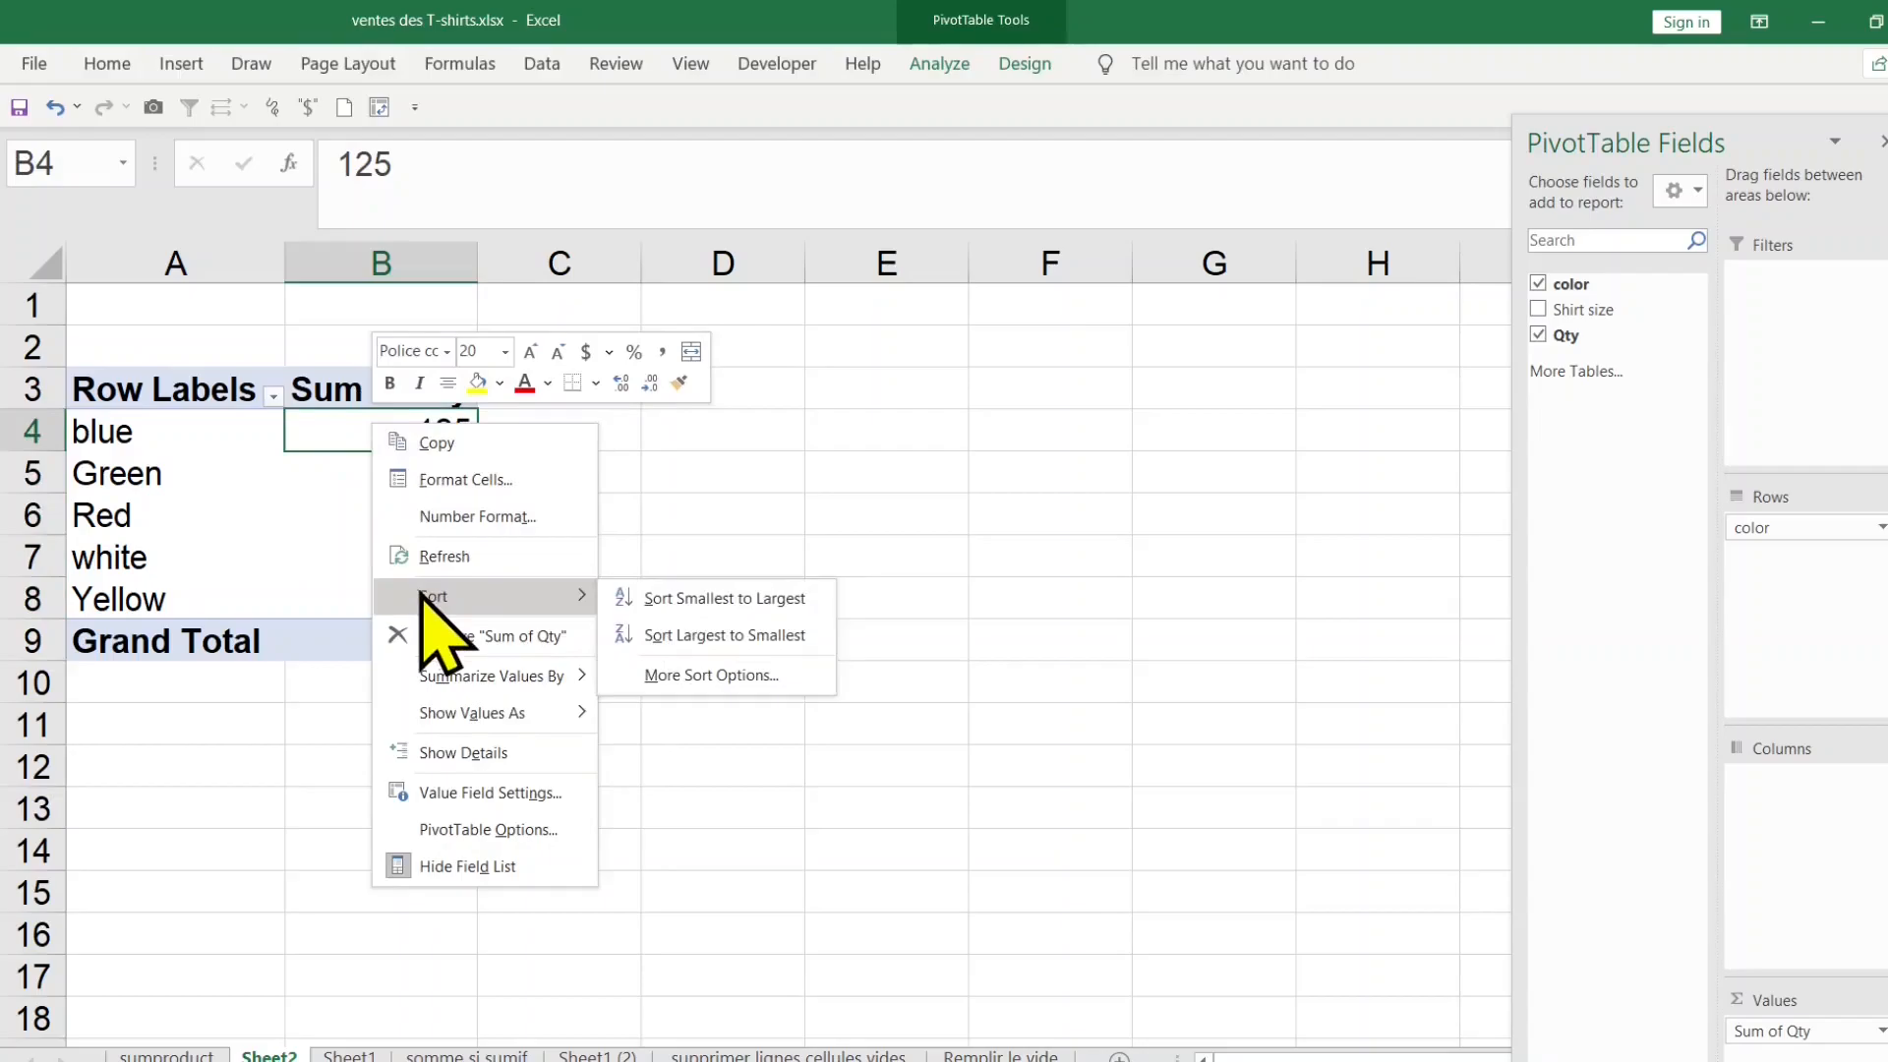
click(773, 598)
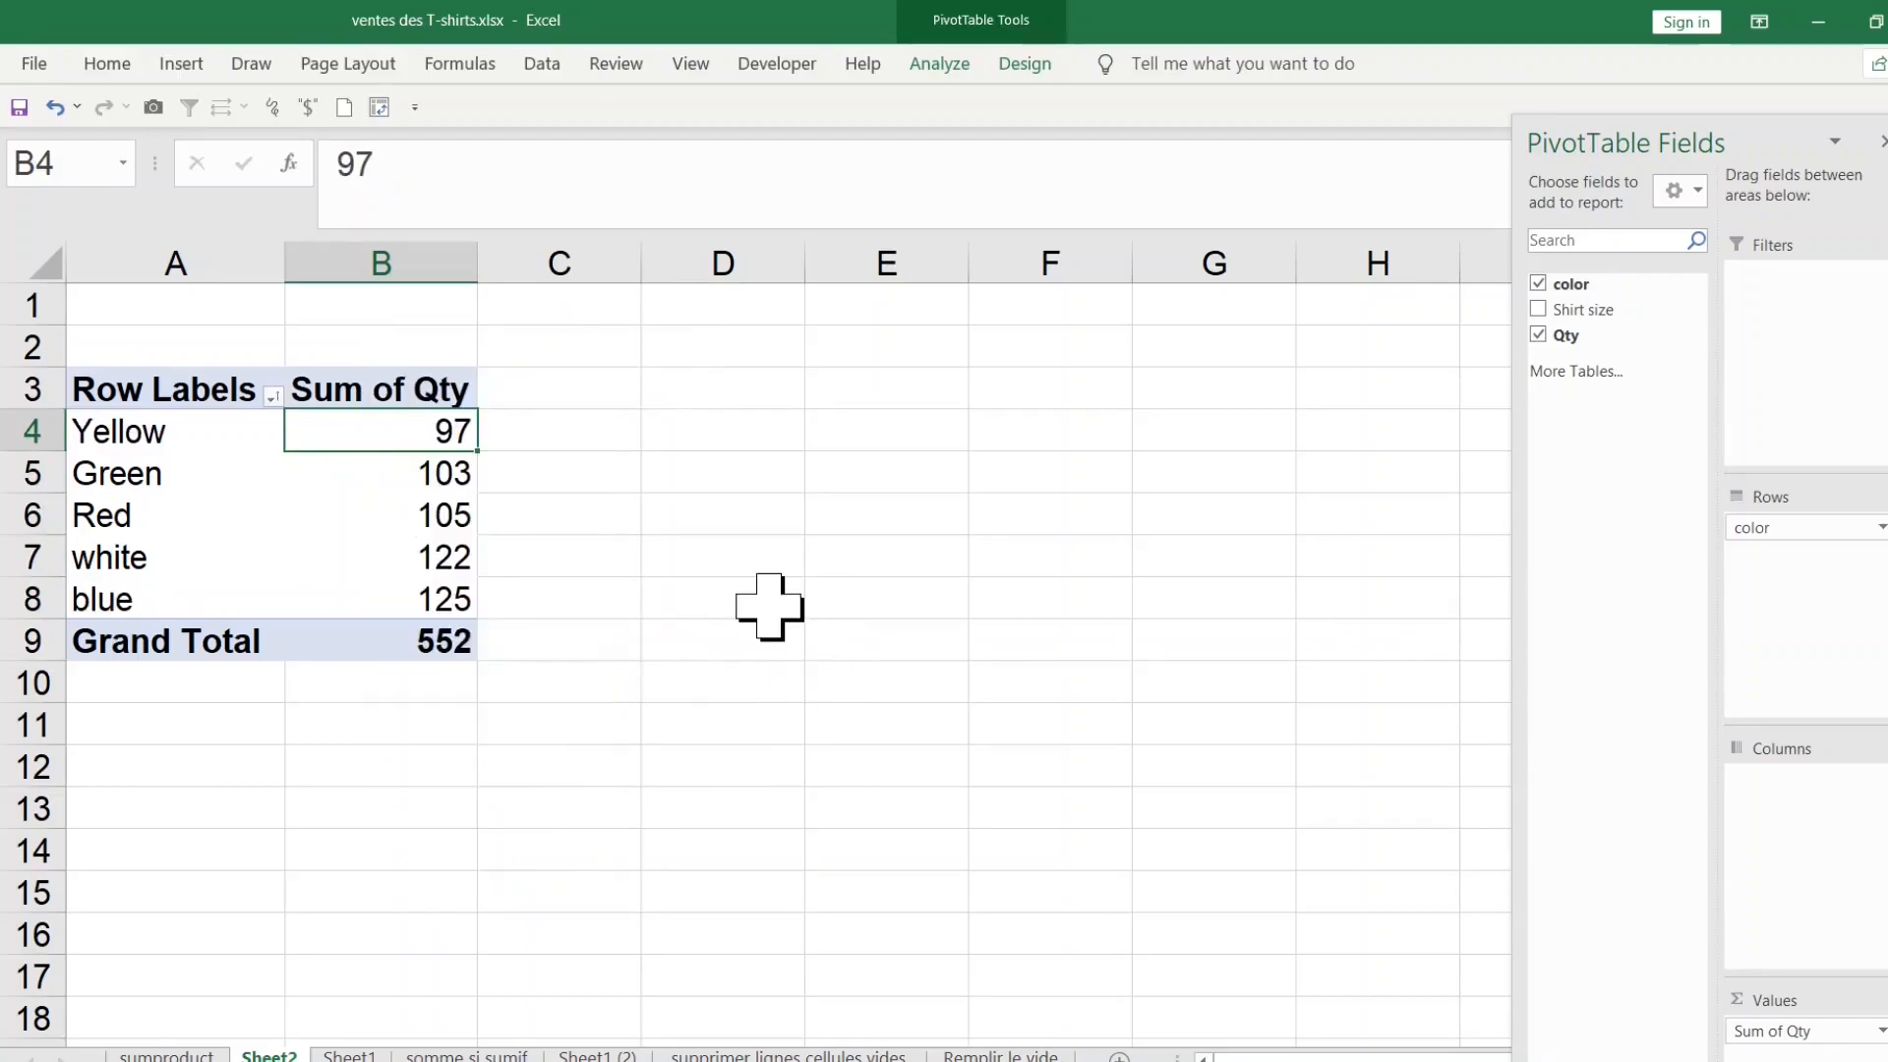
Step: Sort the PivotTable's colors by Sum of Qty from largest to smallest and check the best- and least-selling colors
right_click(416, 434)
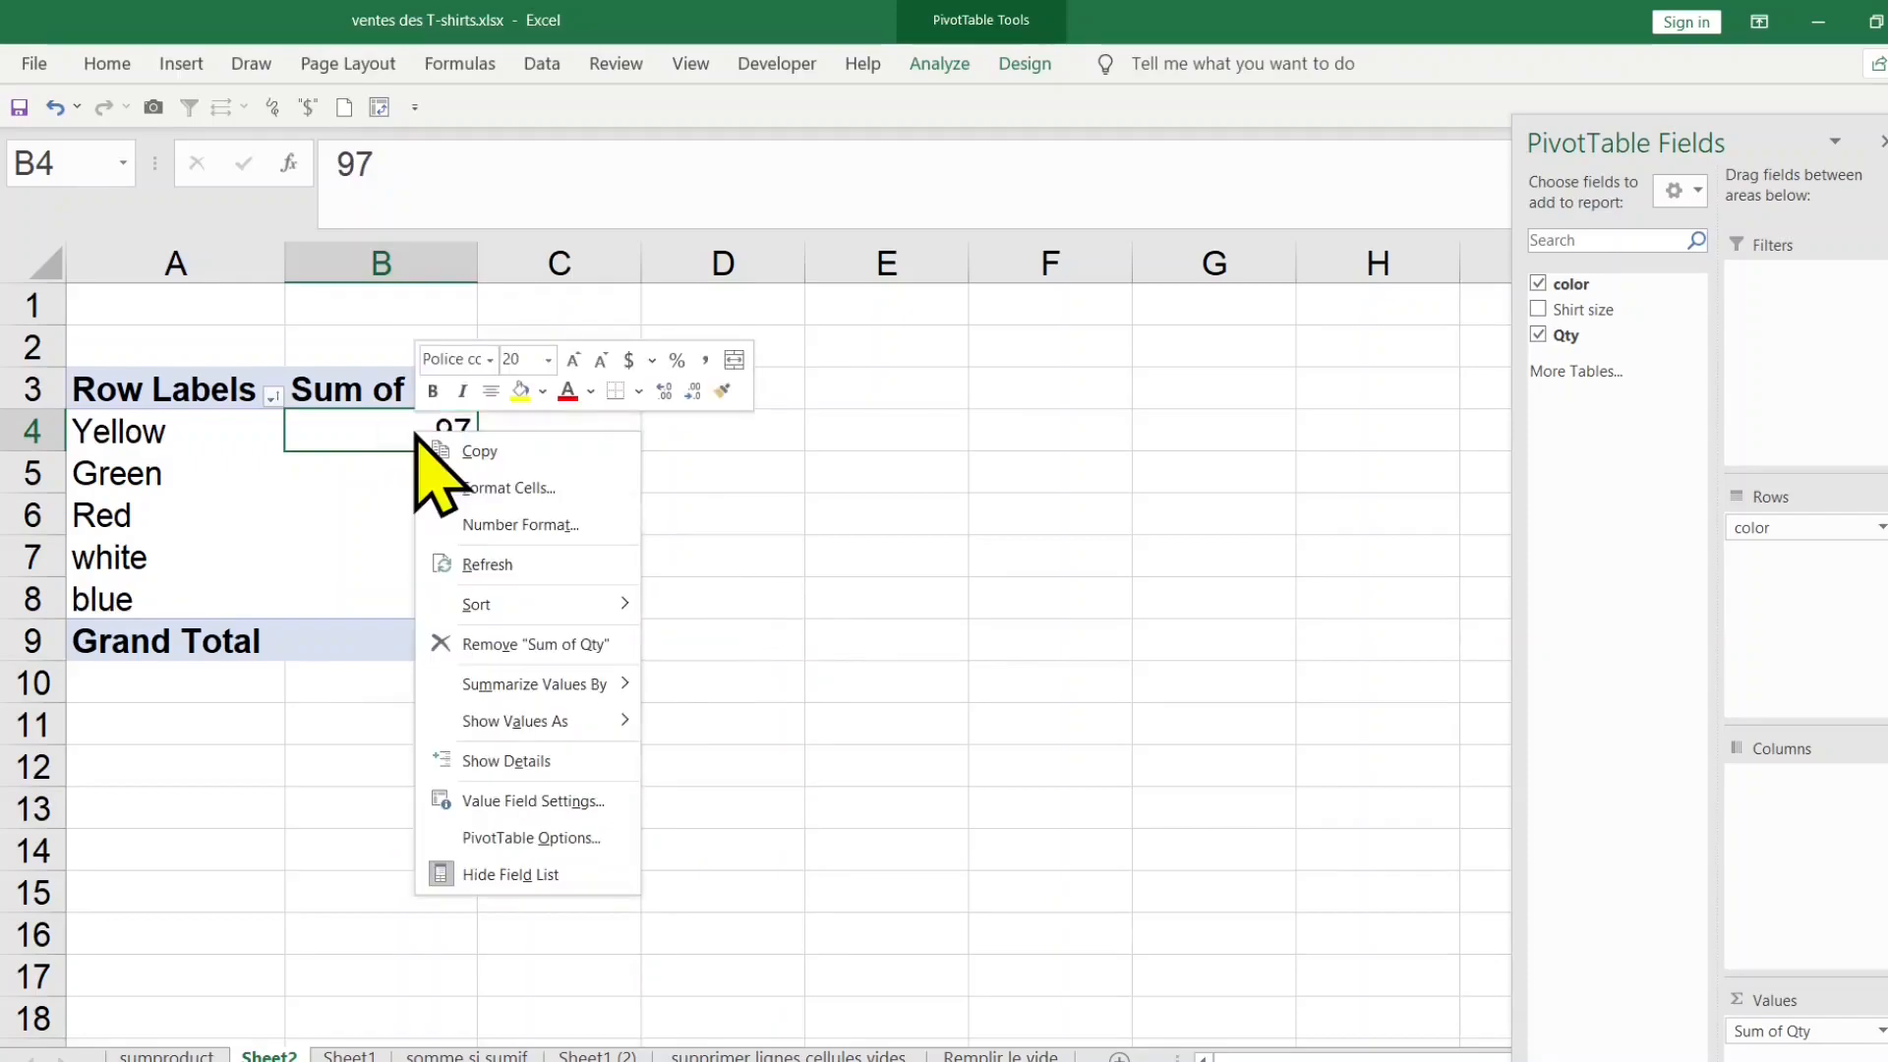
mouse_move(502, 605)
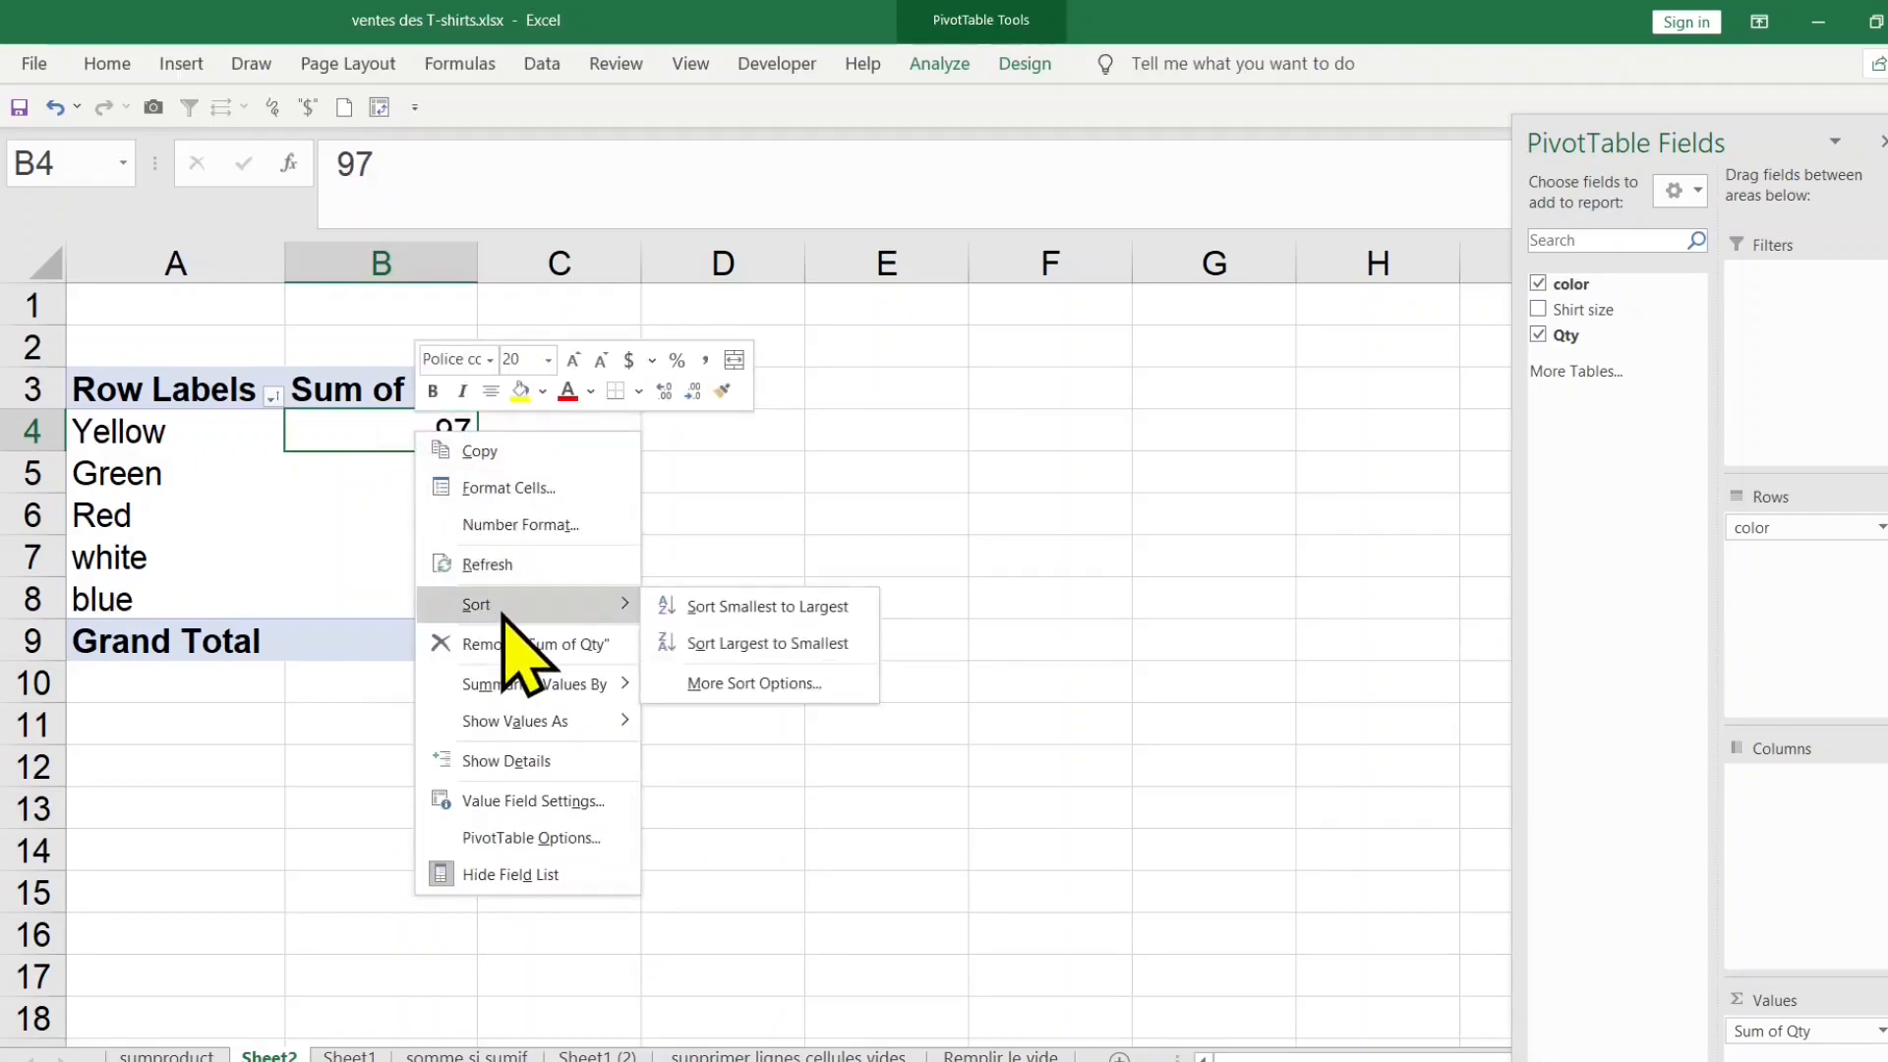
click(757, 644)
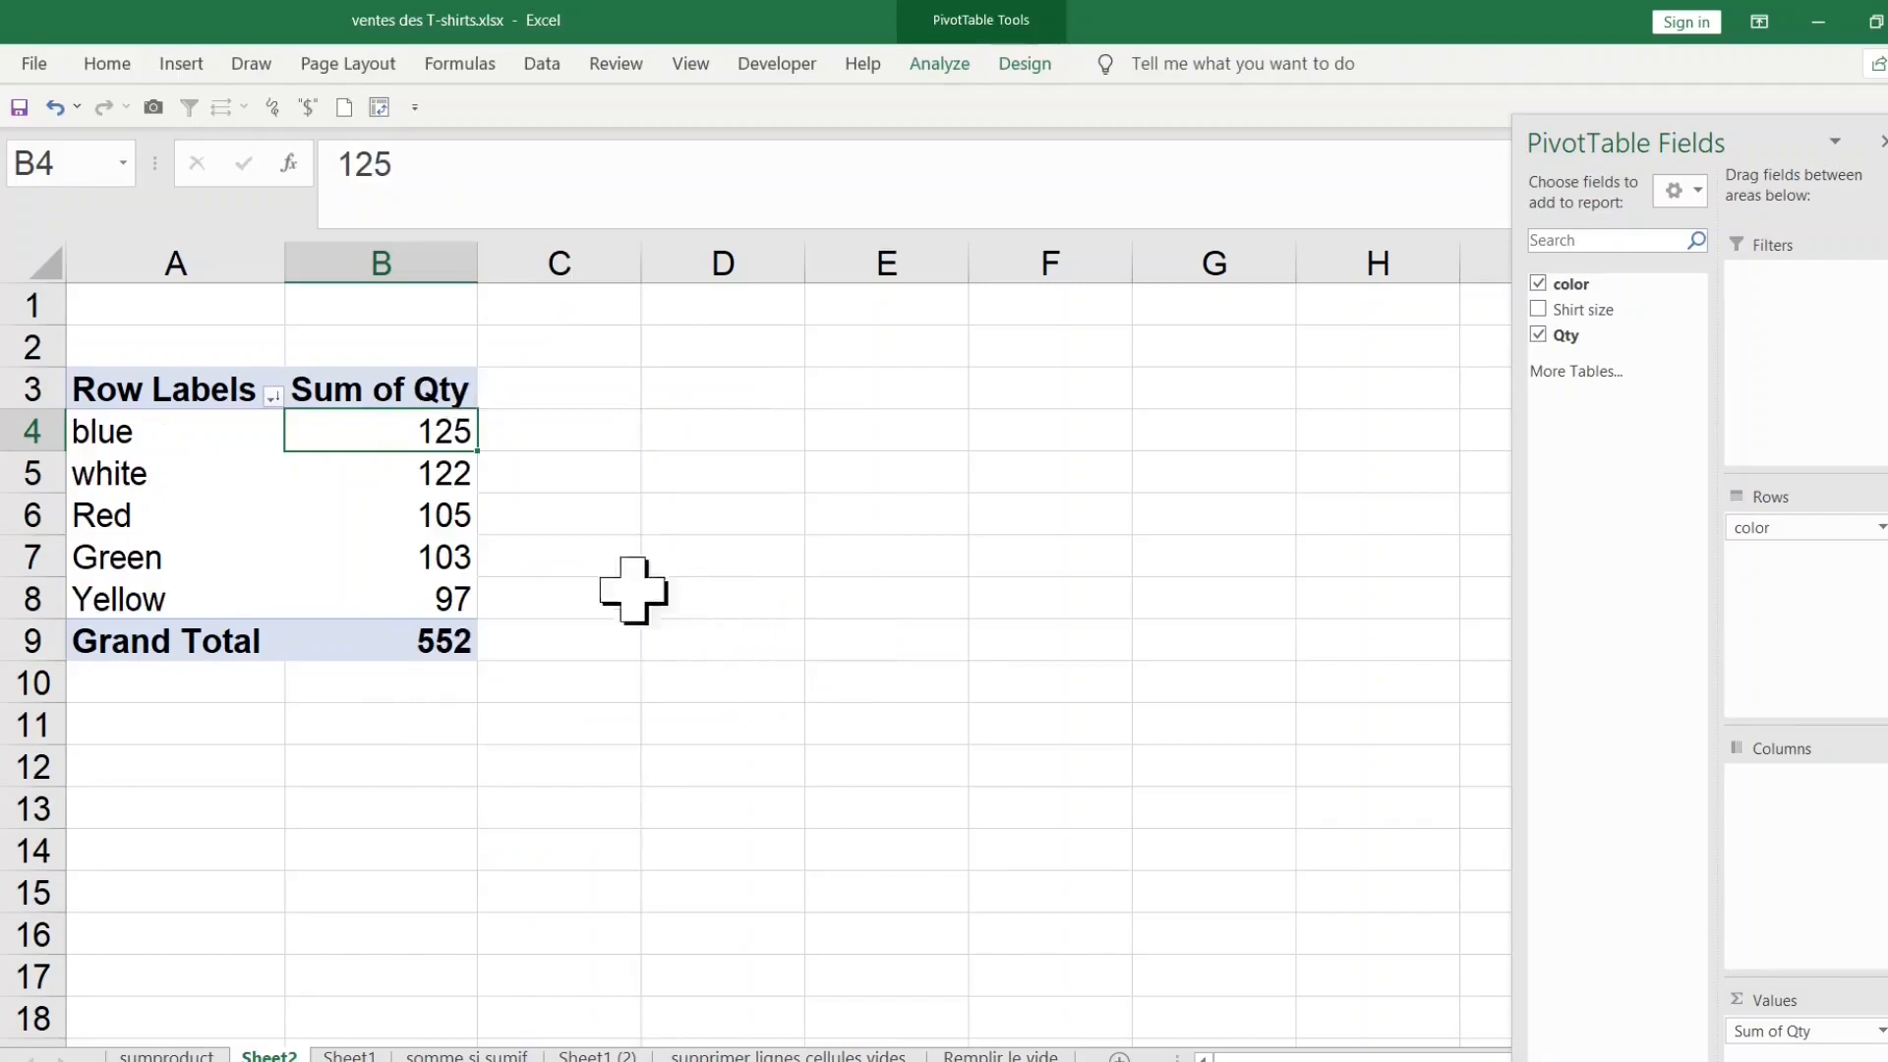
click(143, 442)
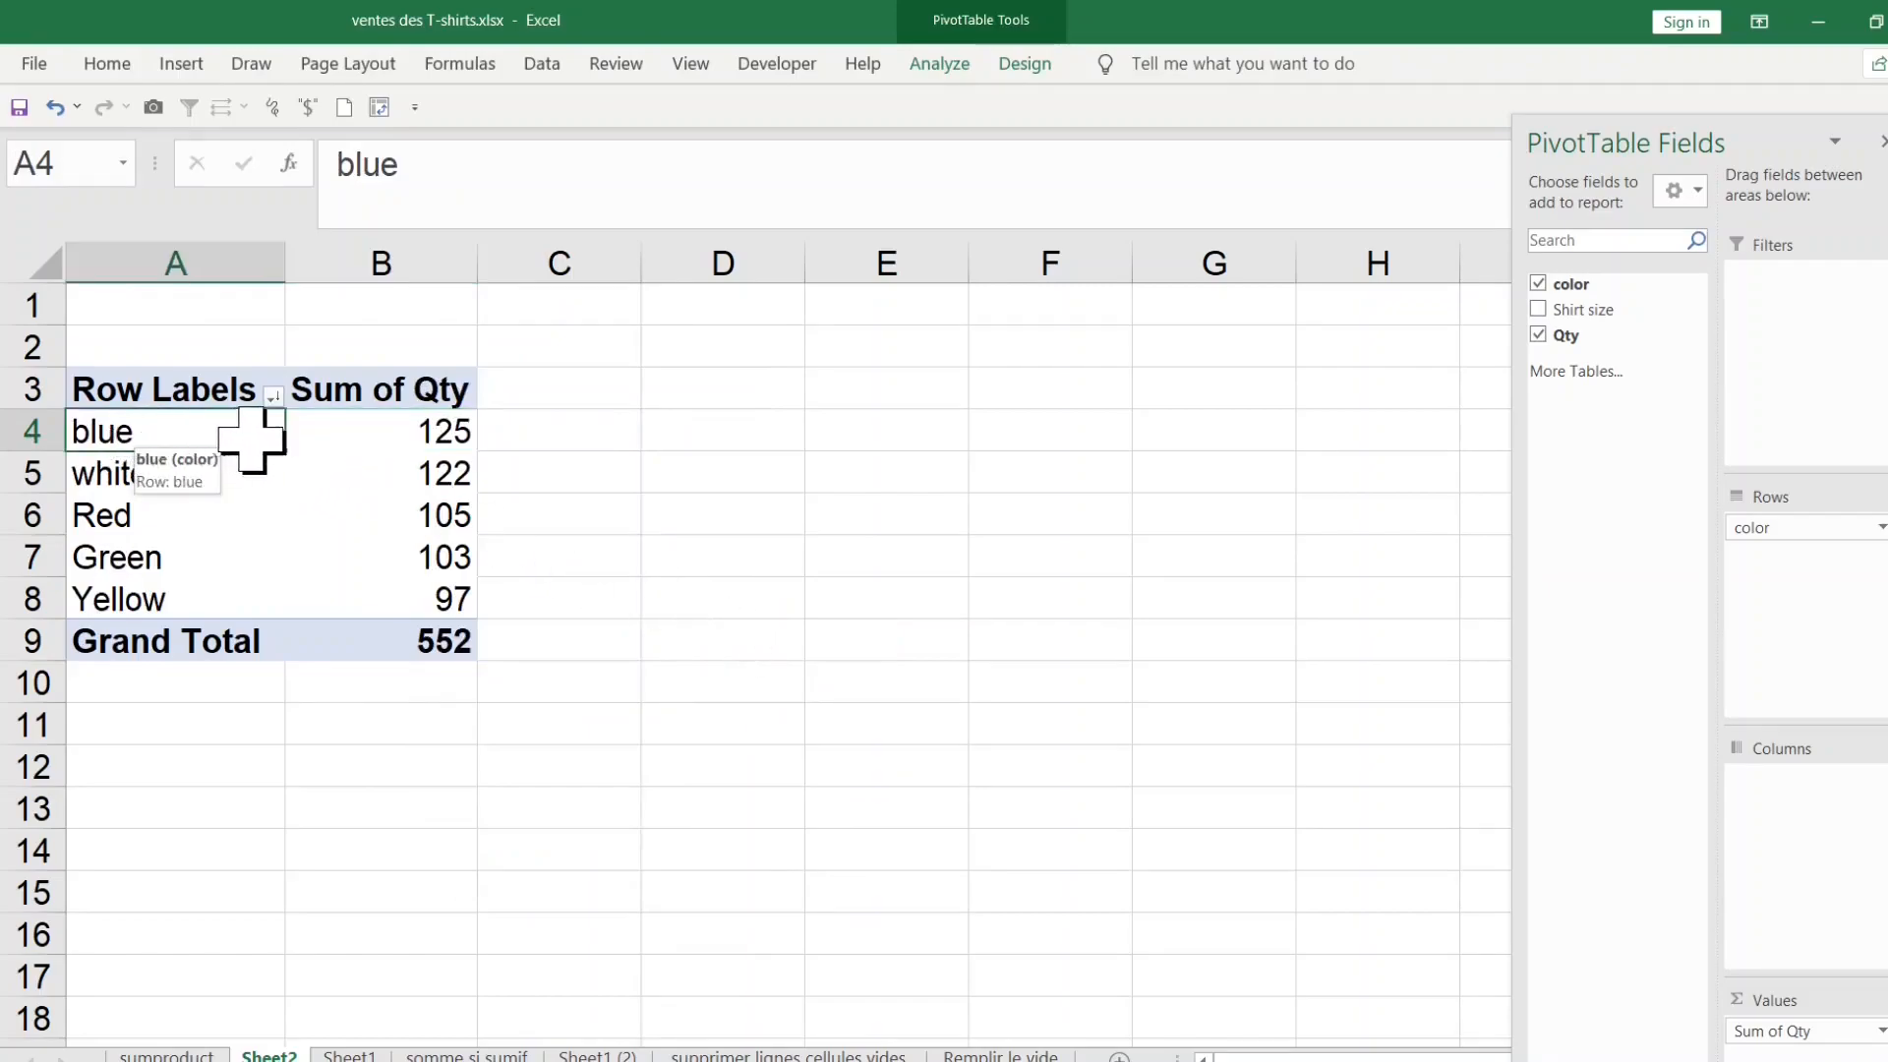
click(403, 432)
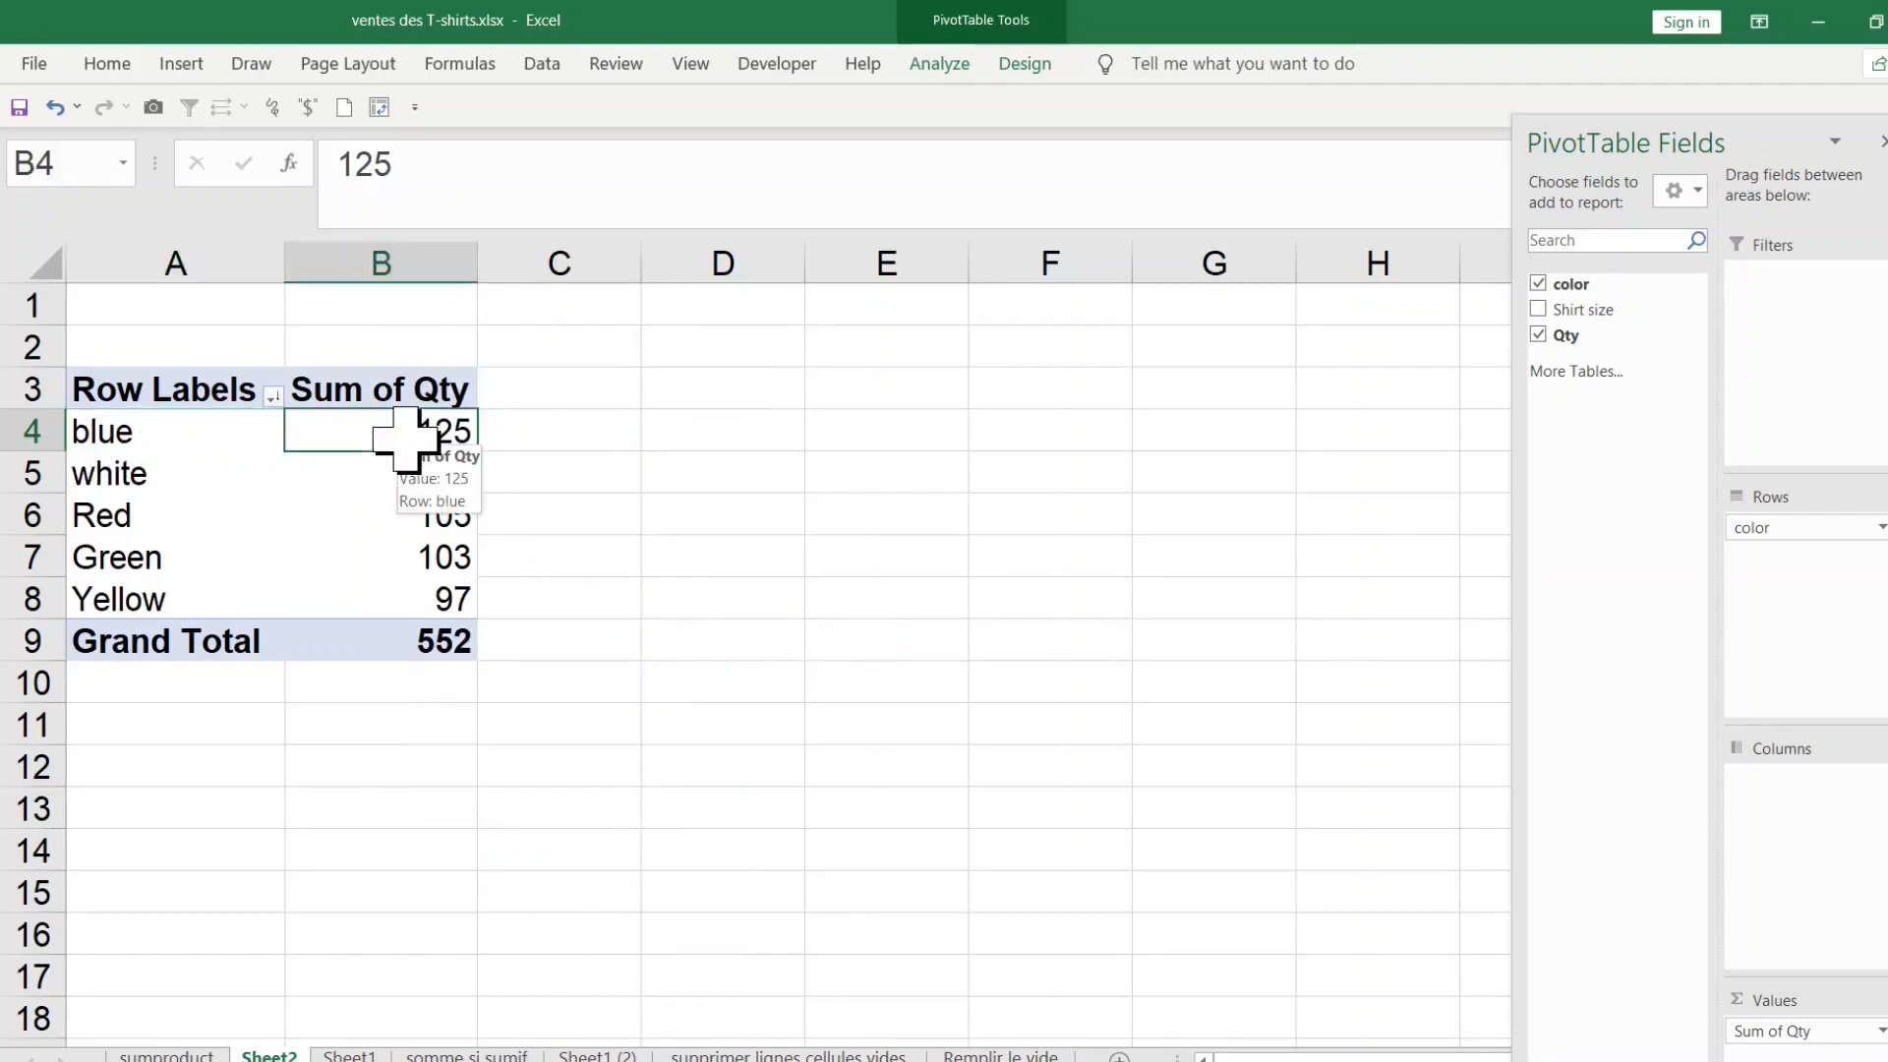
click(139, 600)
click(442, 602)
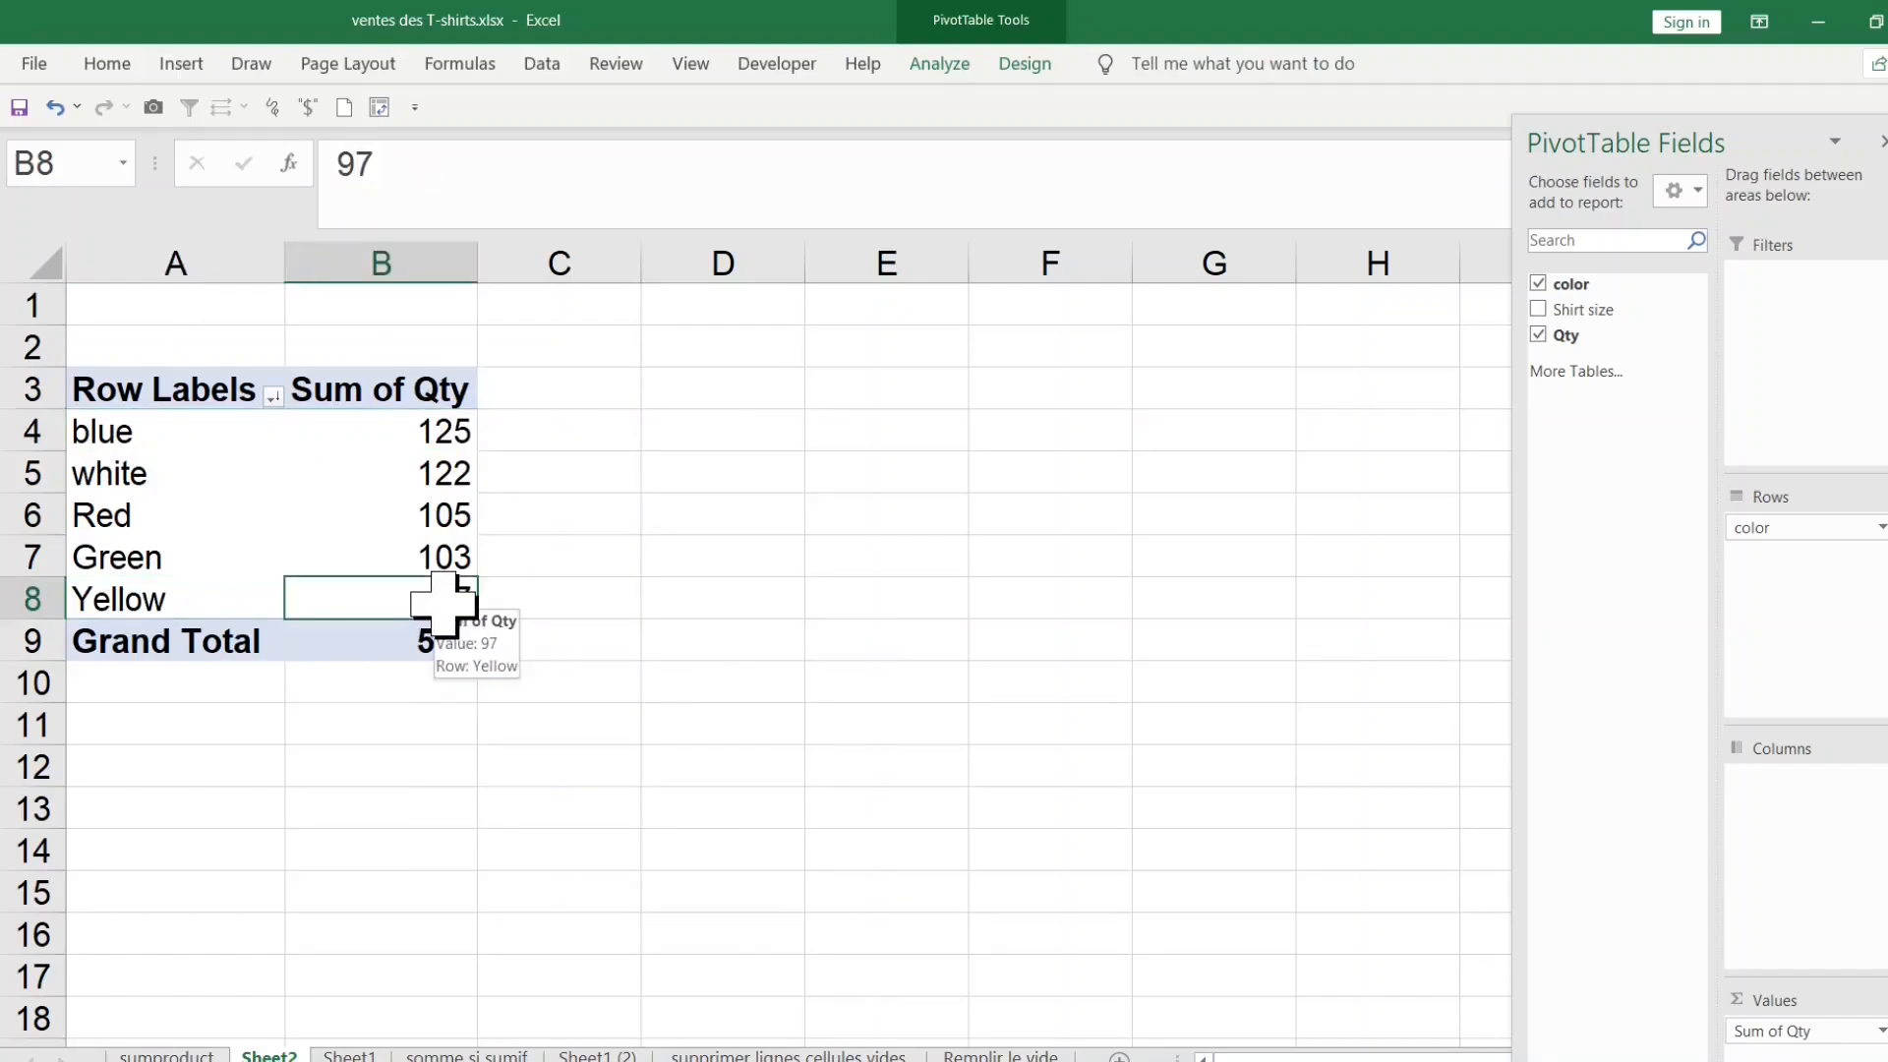
click(374, 426)
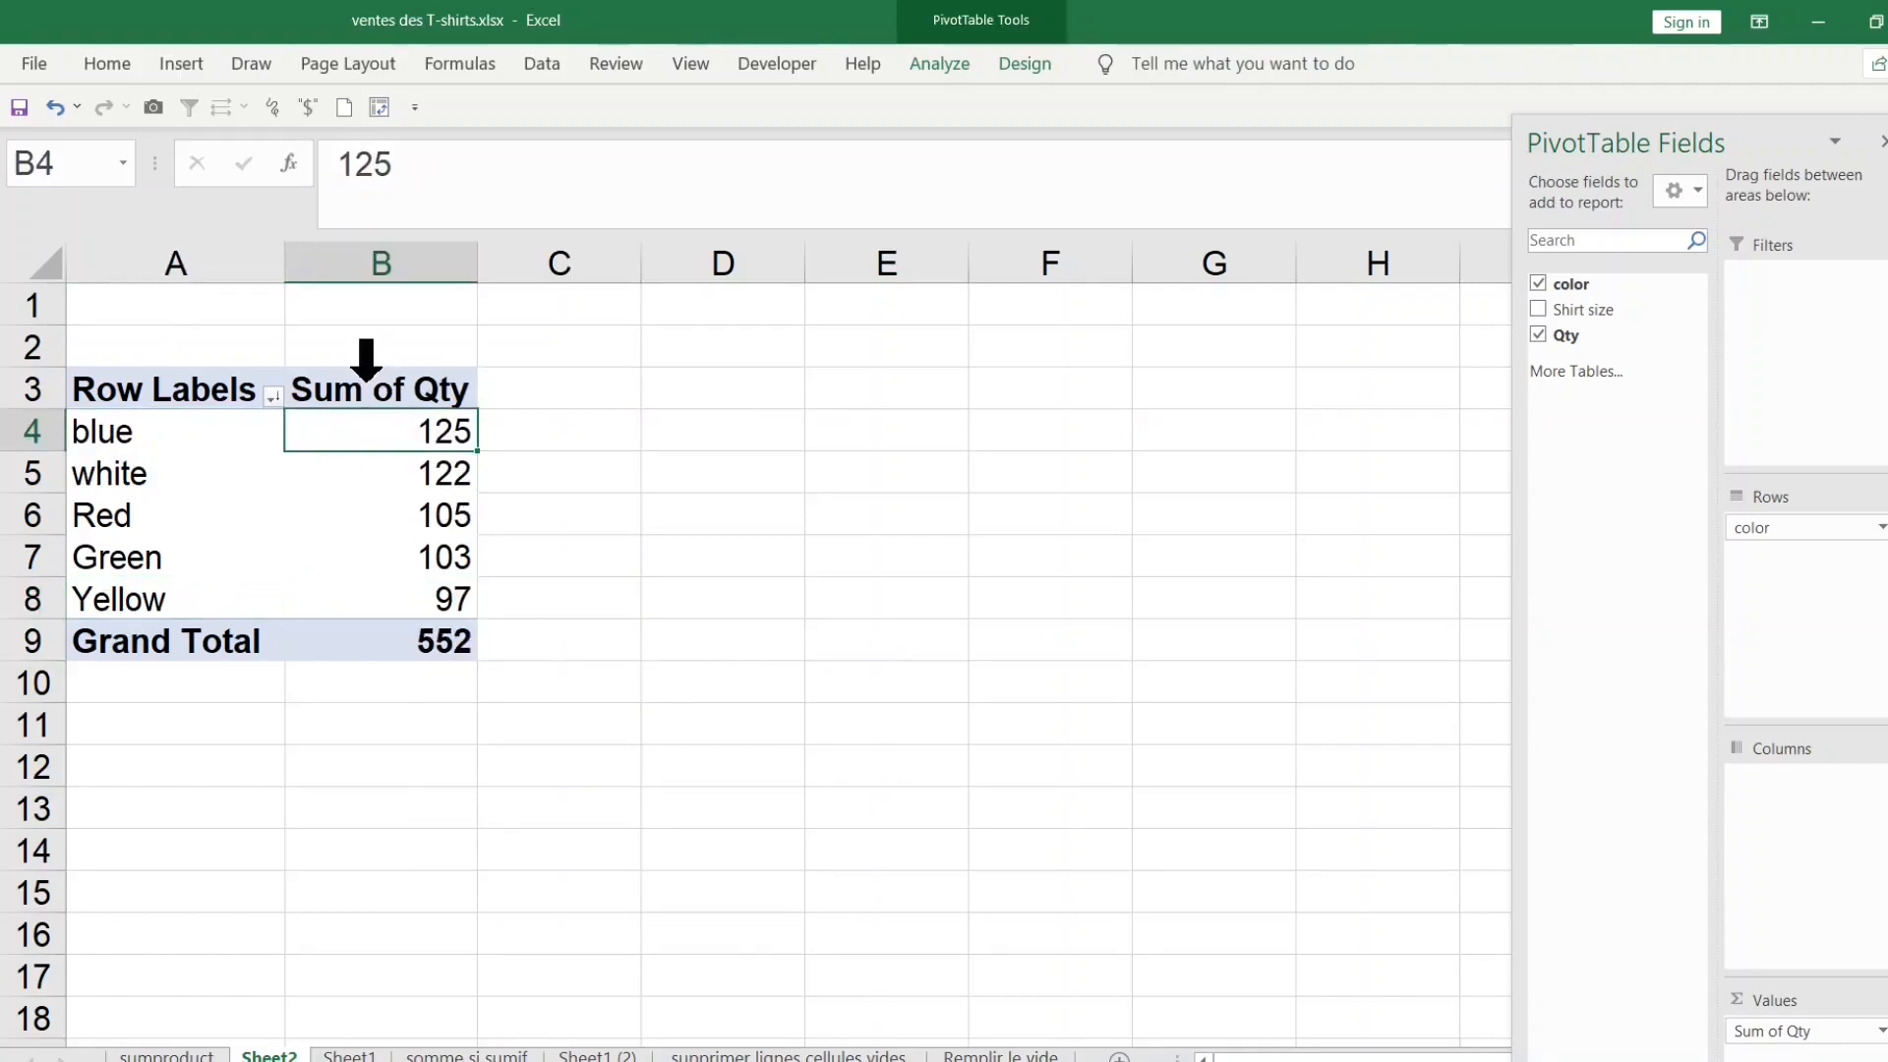
click(362, 386)
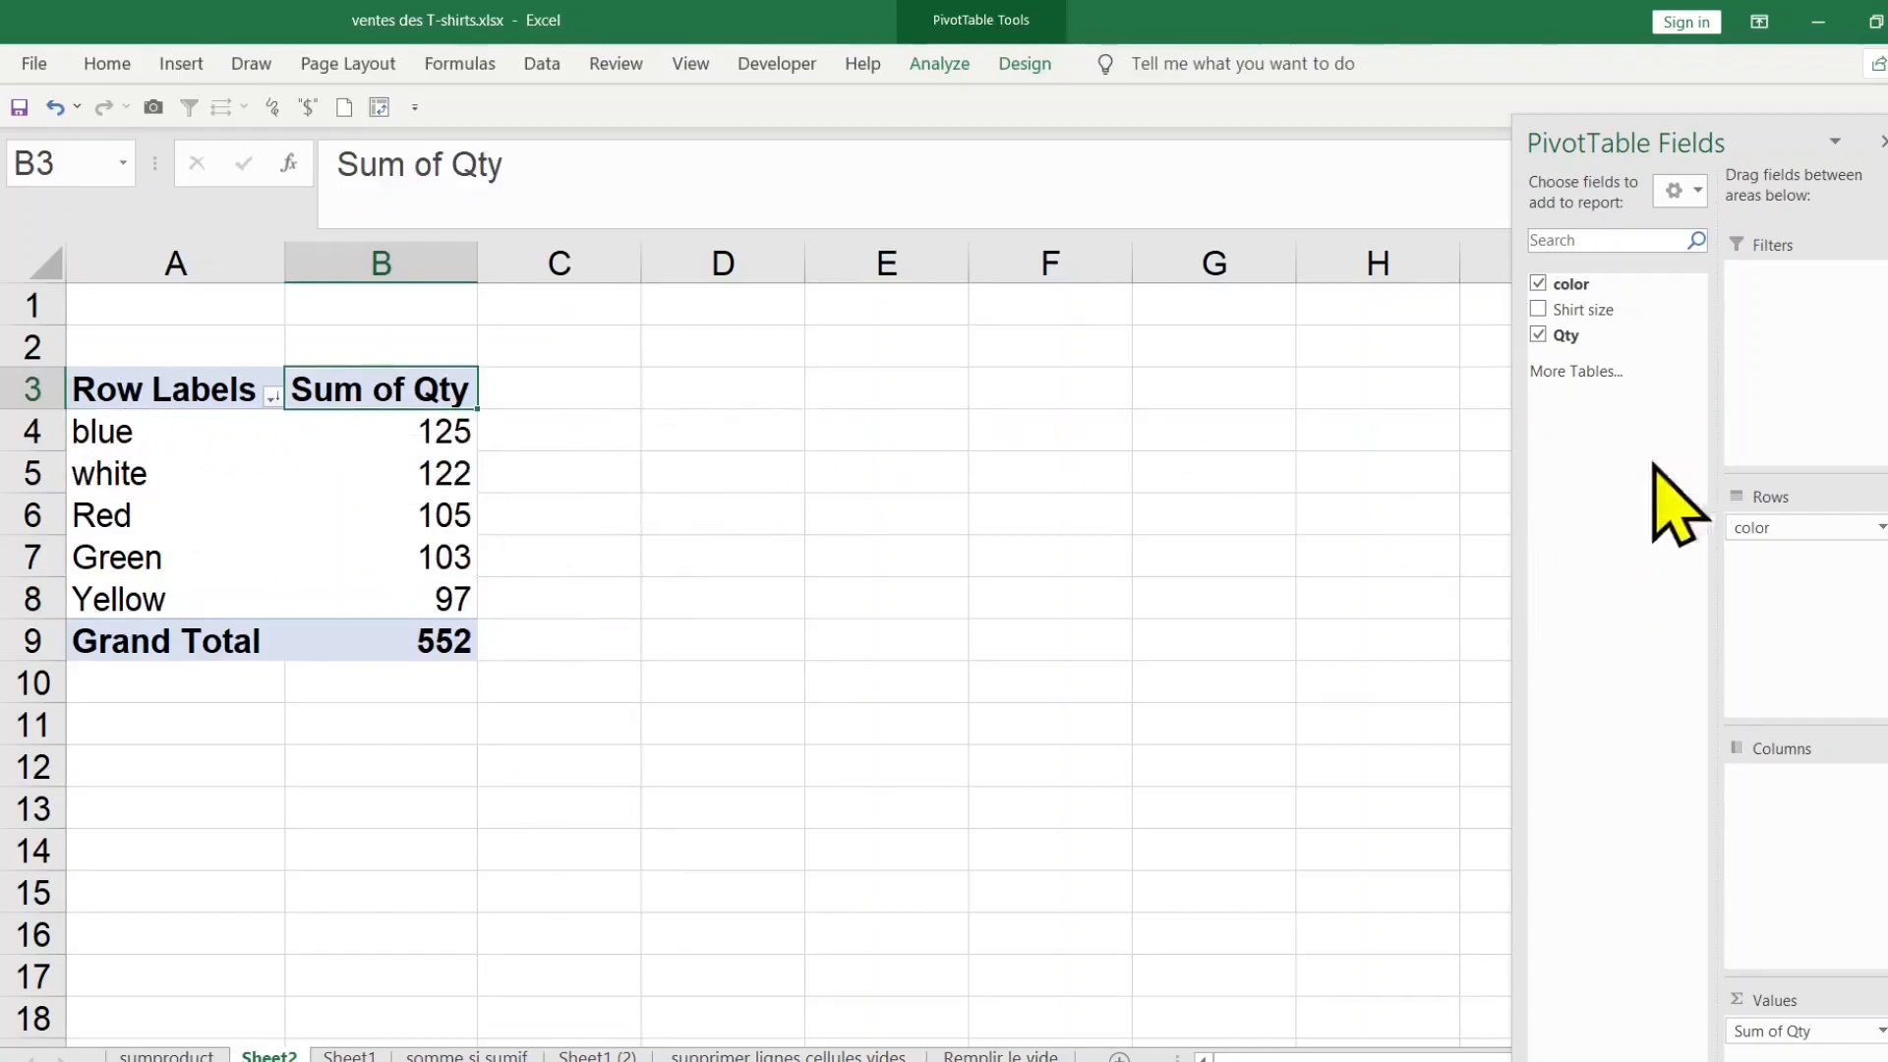
Step: Add the Qty field to the Values area a second time and rename the new column's header to %
drag(1573, 336, 1792, 1044)
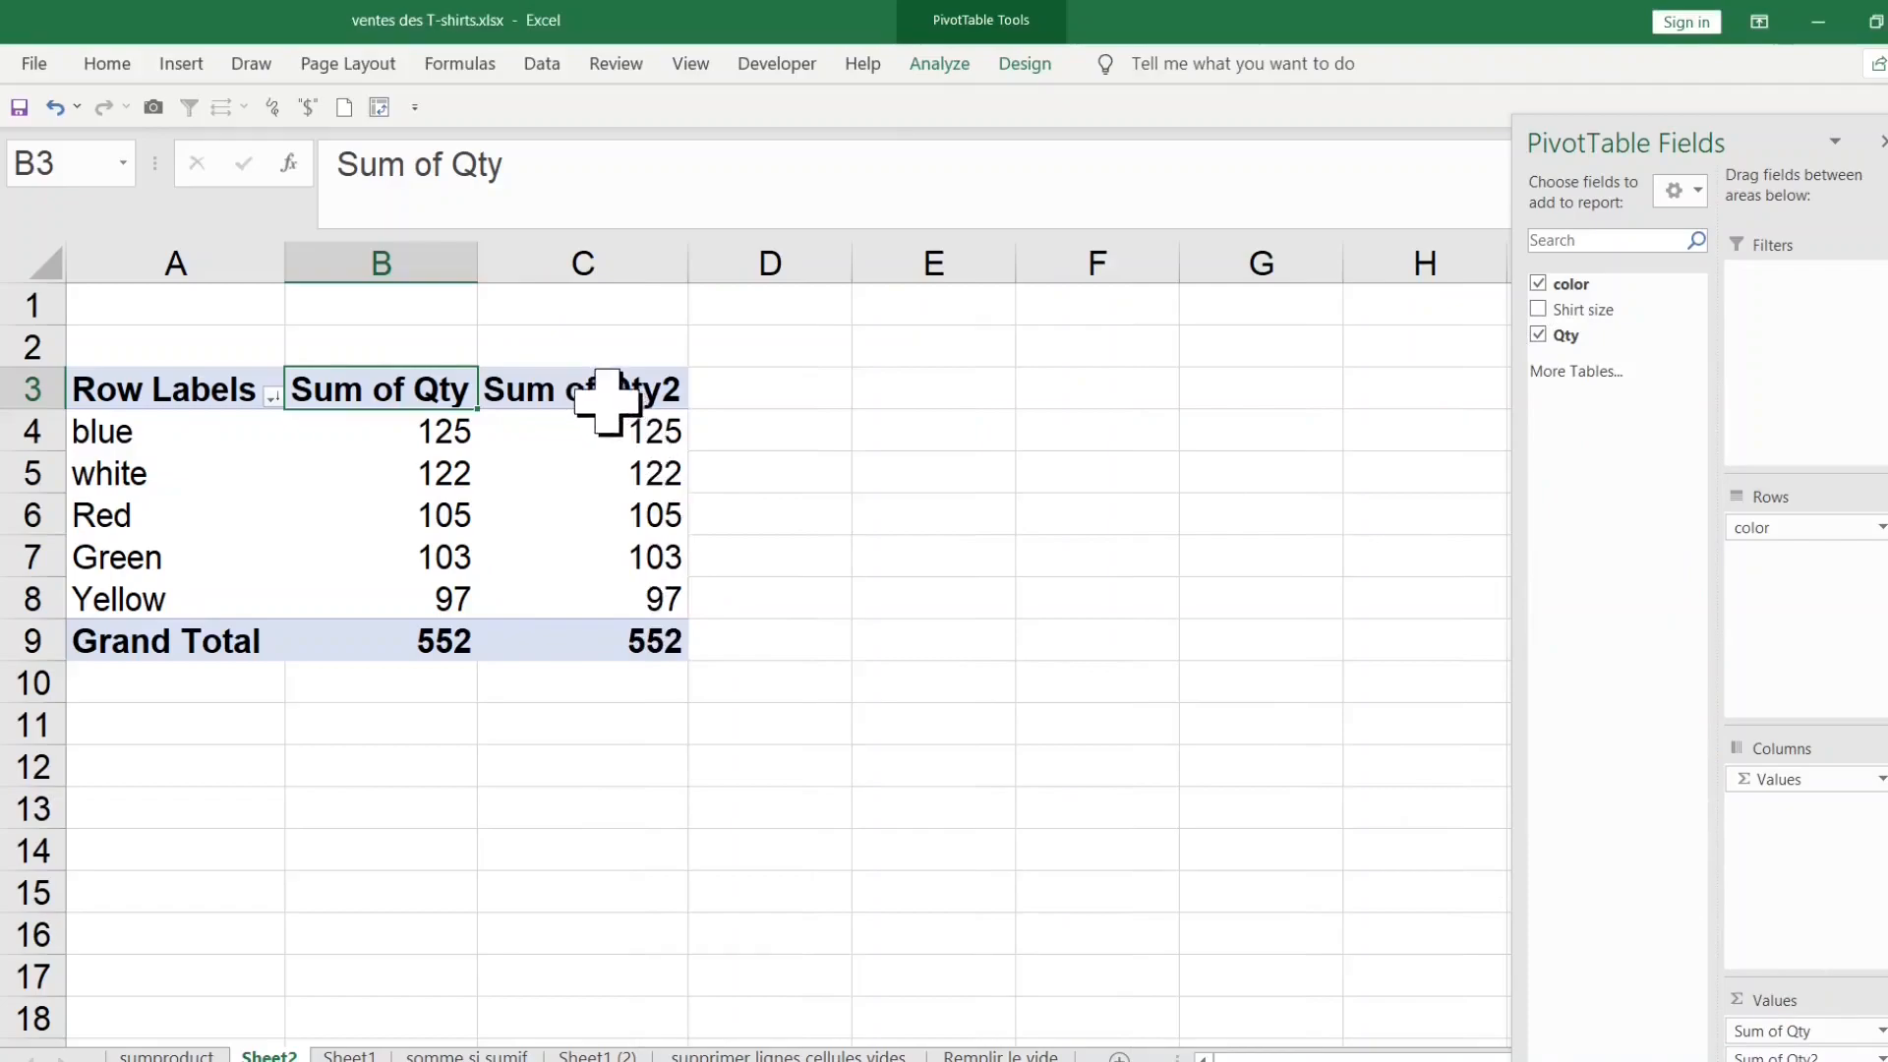
click(617, 395)
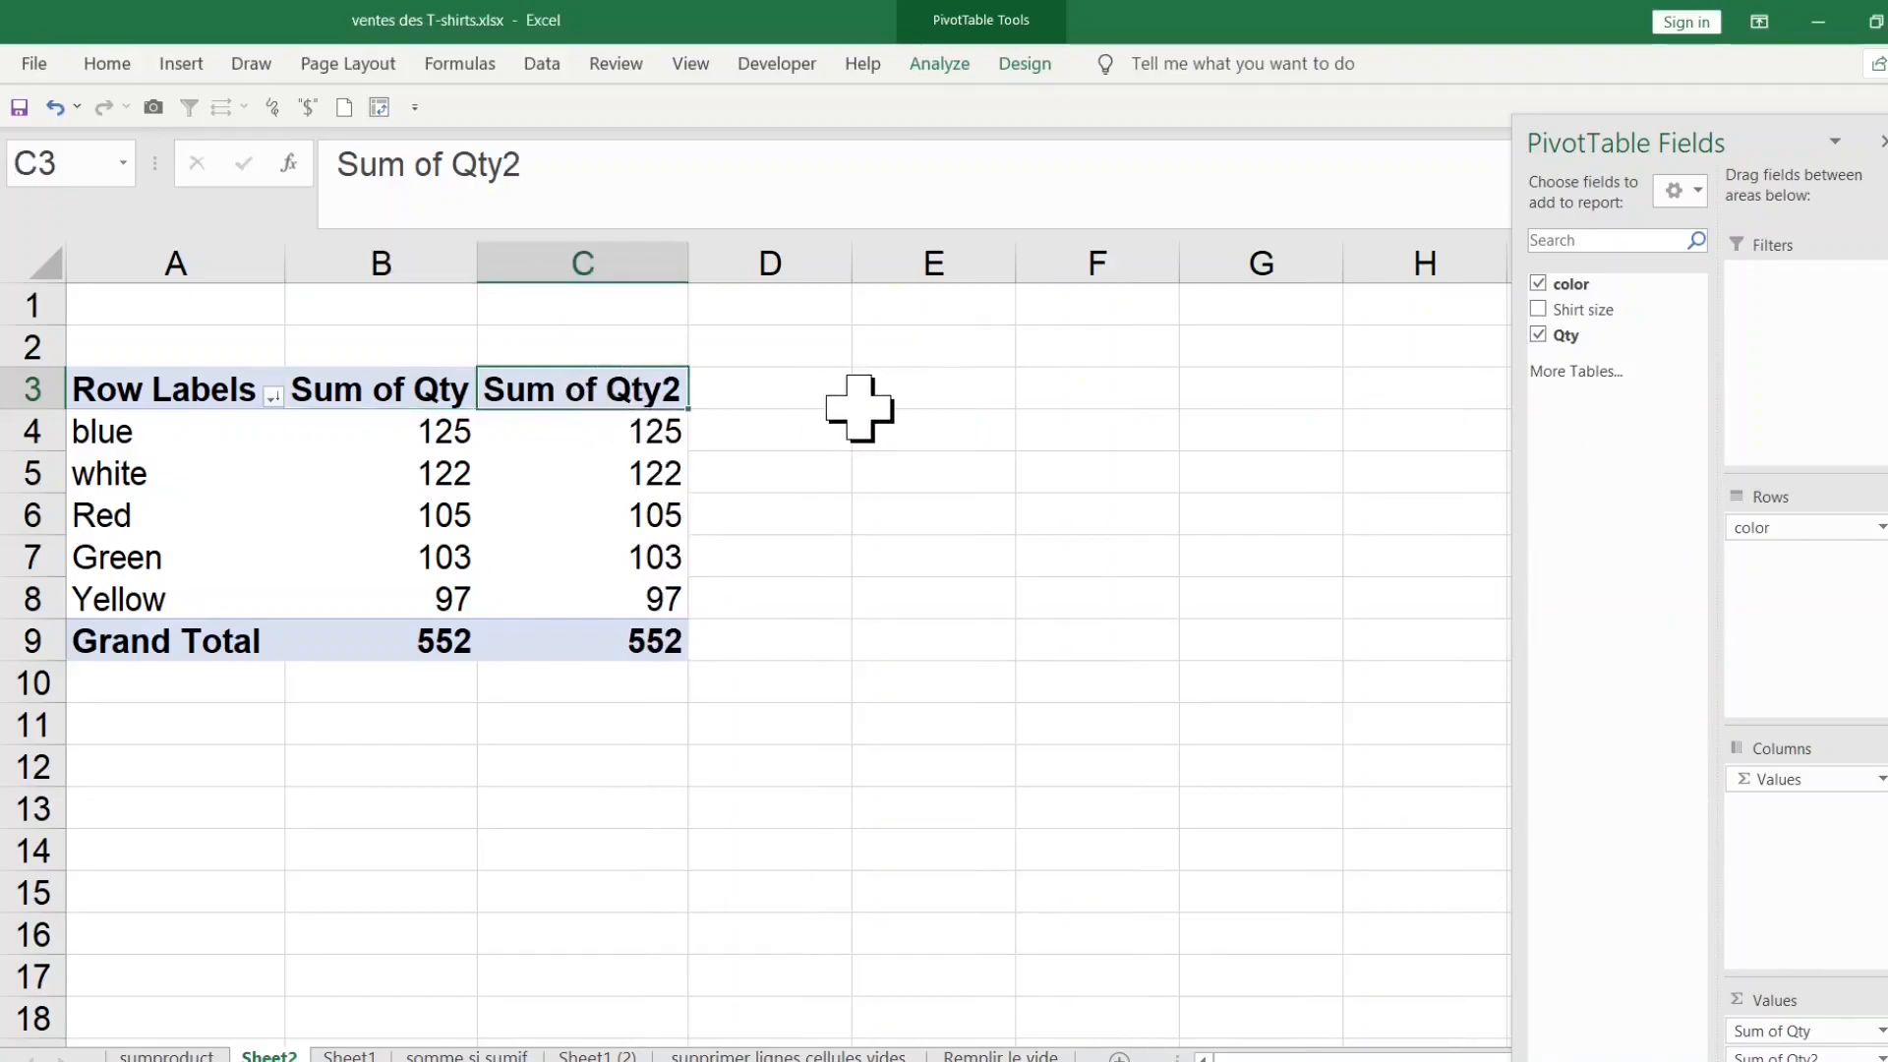
text(%)
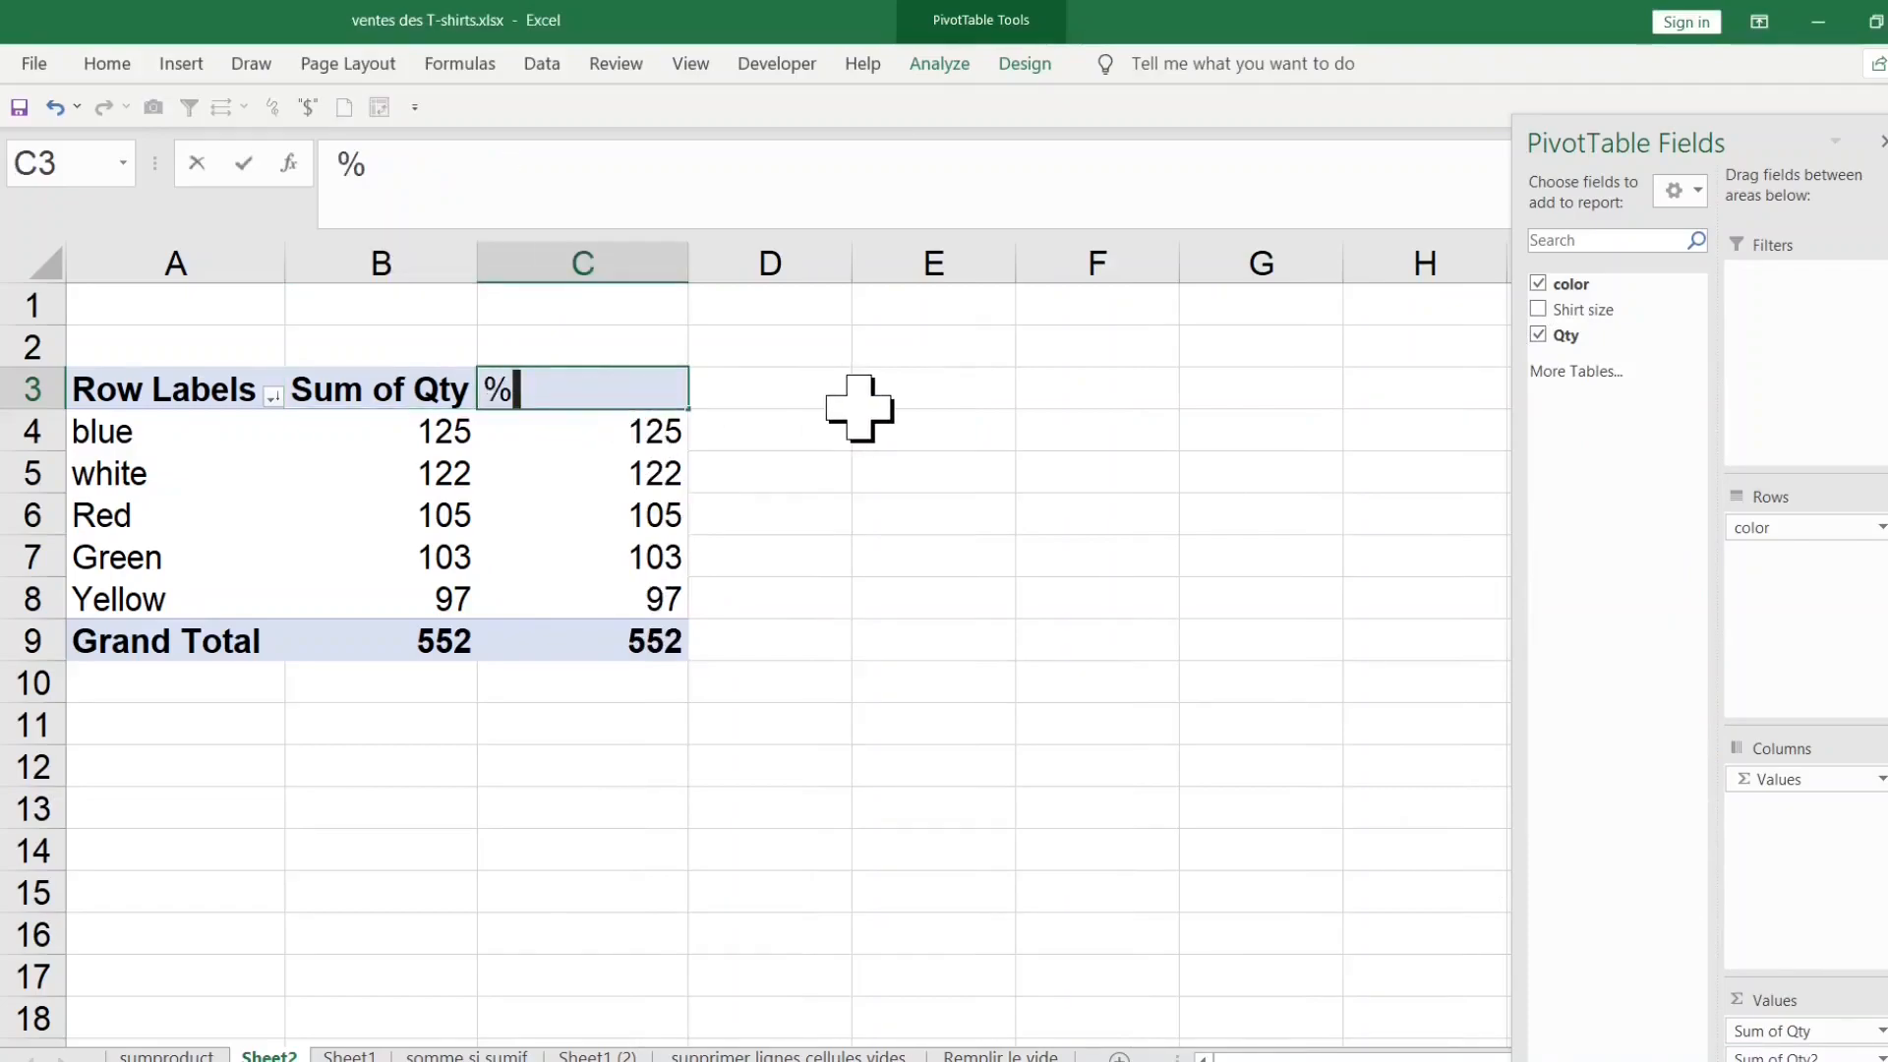
click(843, 569)
Step: Show the values of the % column as % of Grand Total and check its total cell
click(629, 470)
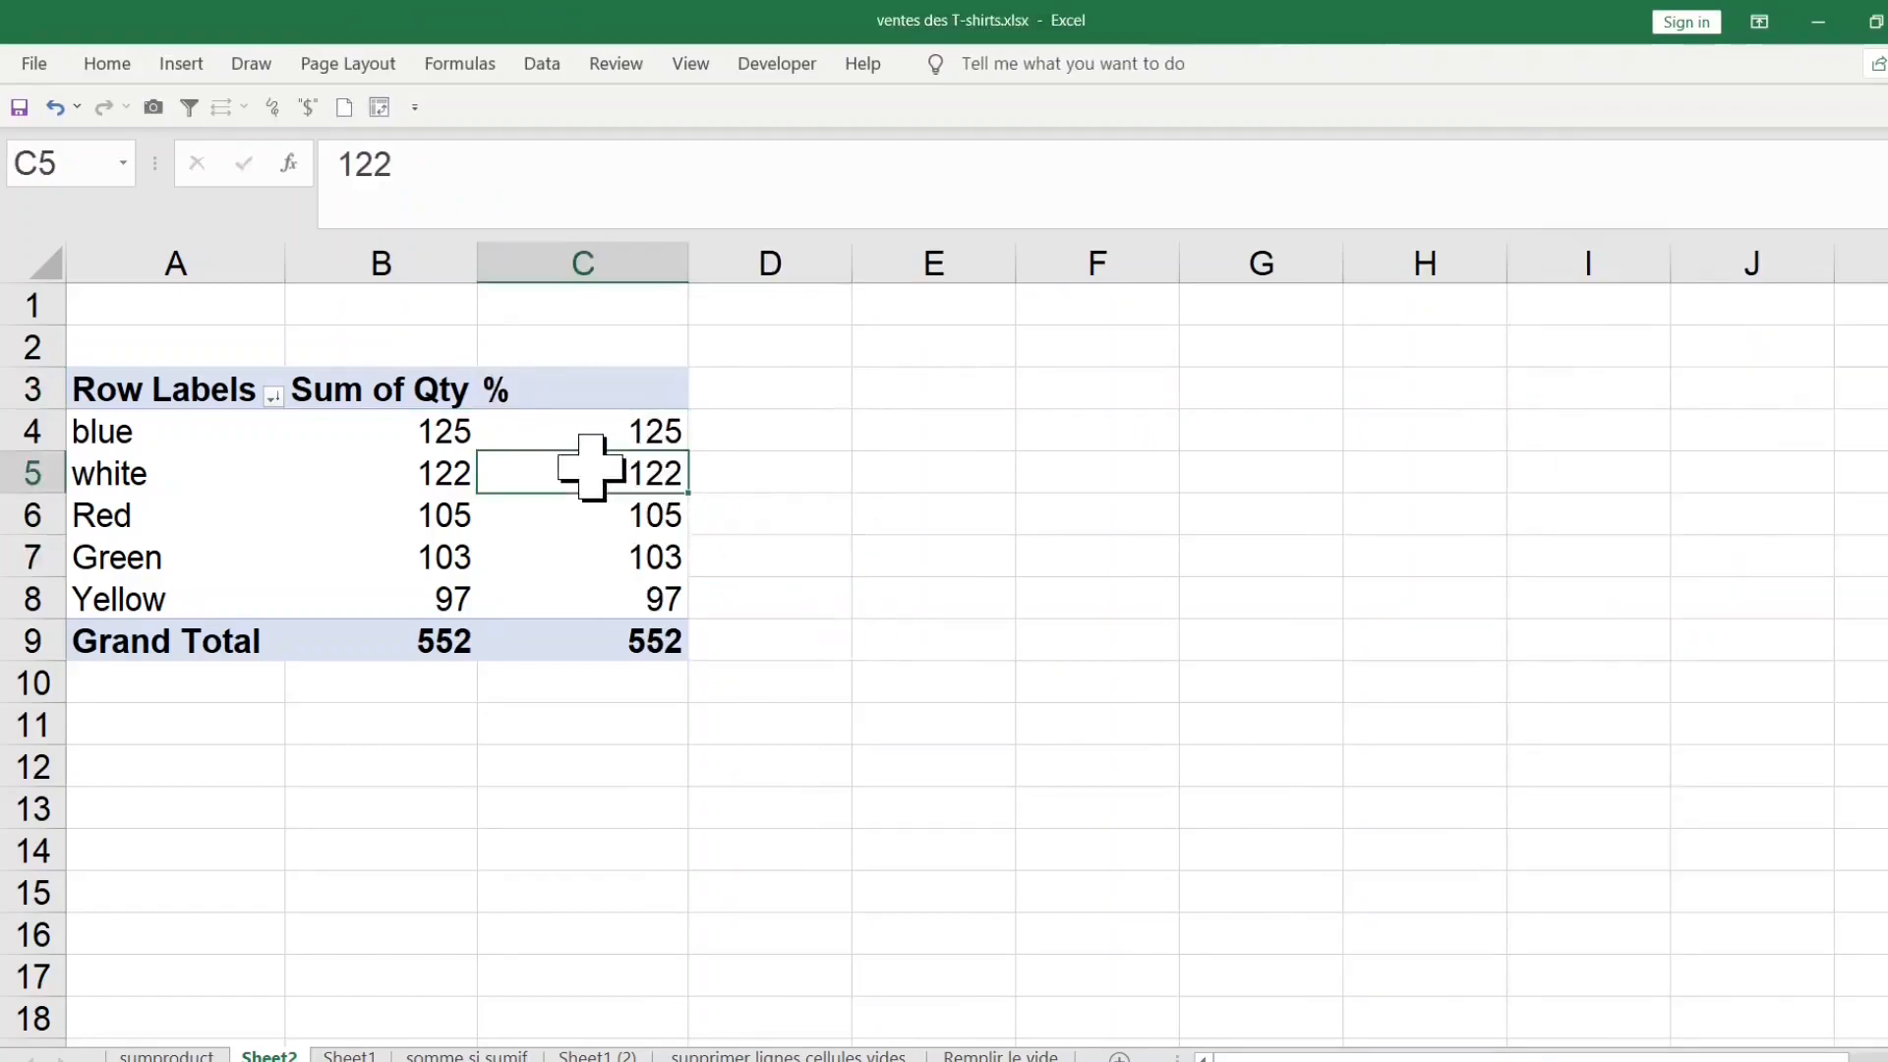
click(654, 430)
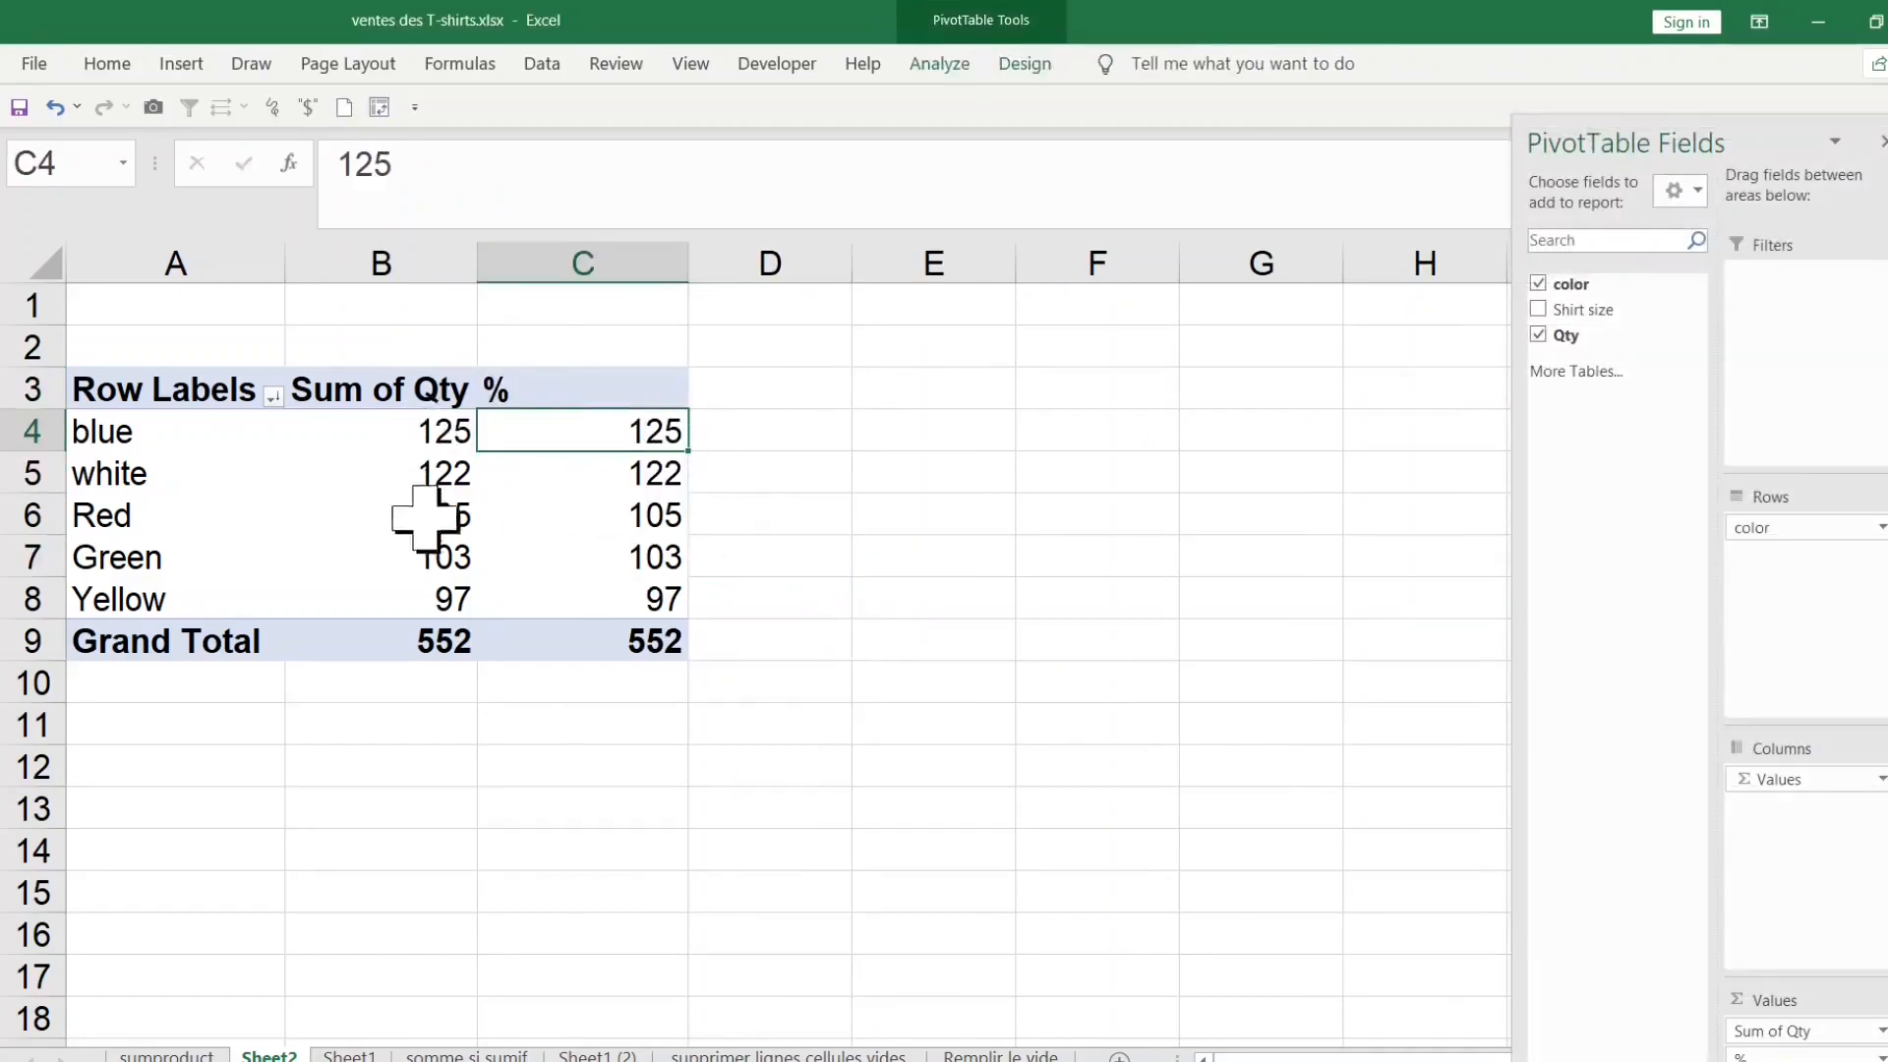
right_click(543, 426)
click(531, 430)
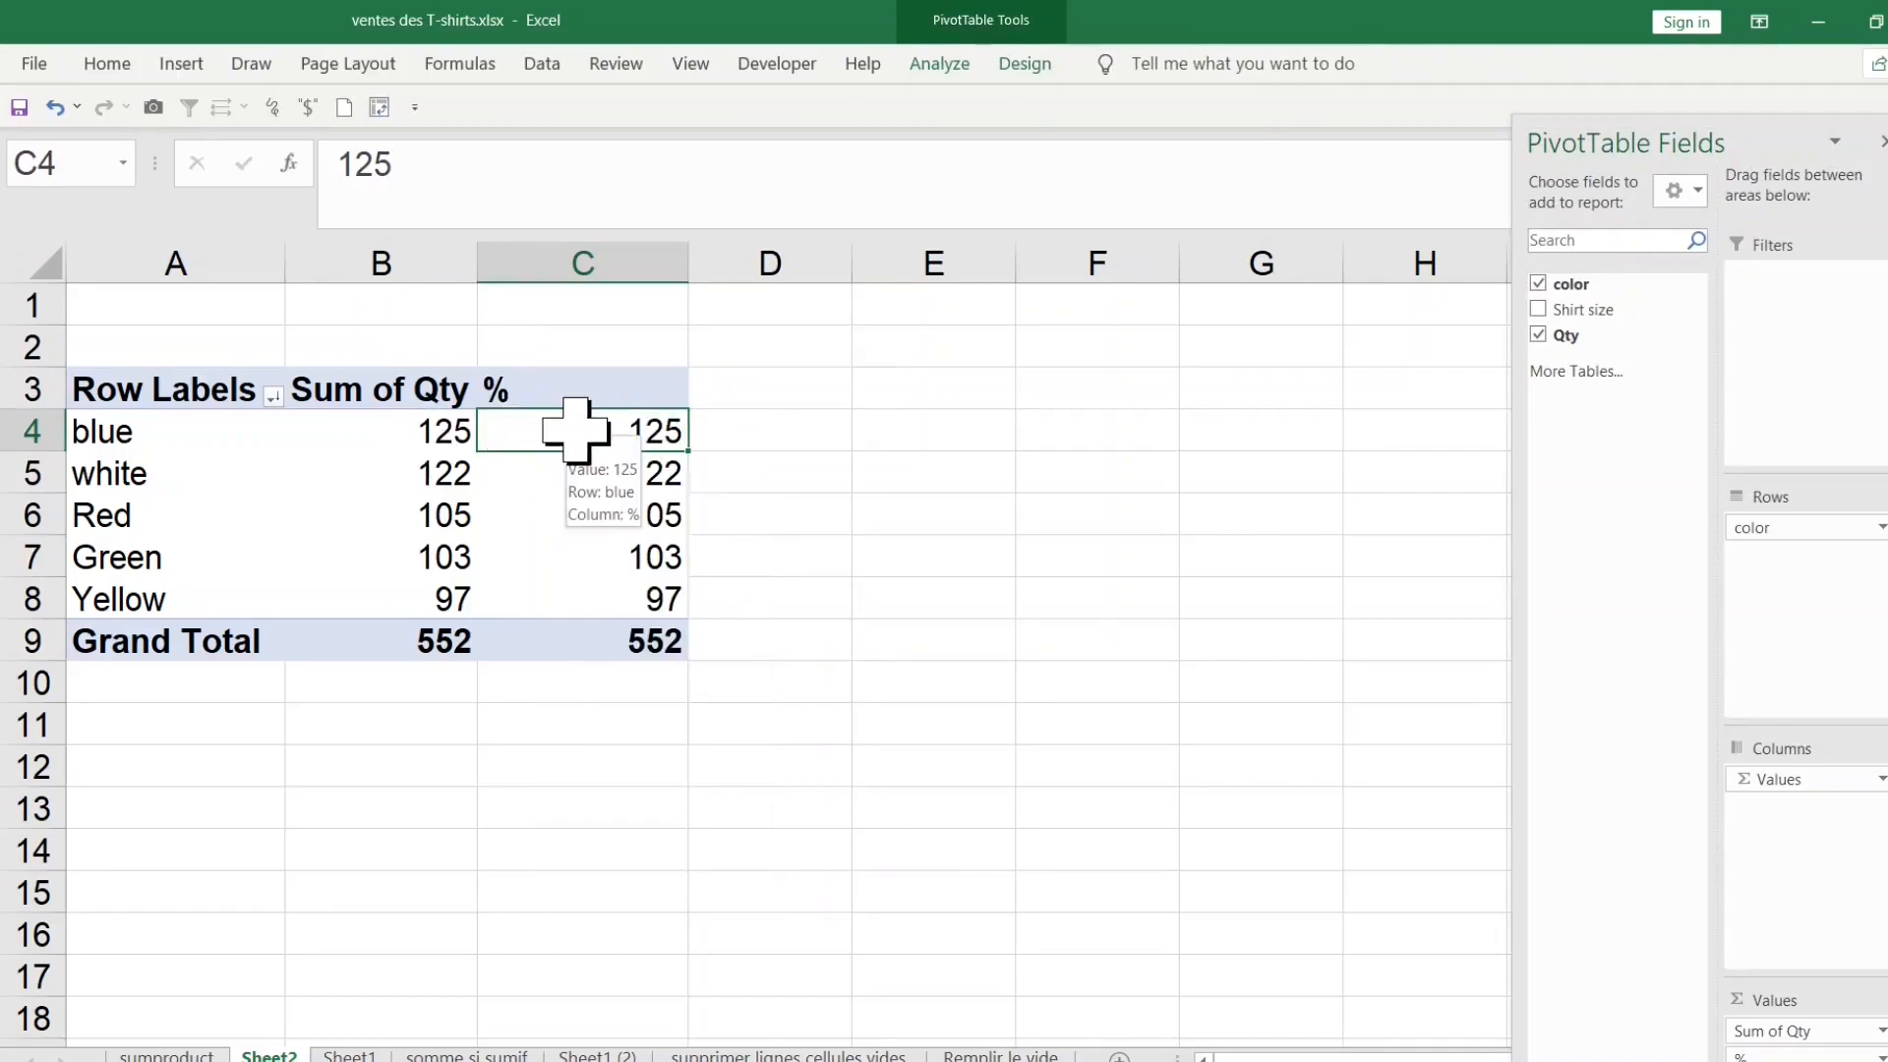
drag(539, 437, 552, 596)
click(548, 434)
right_click(554, 439)
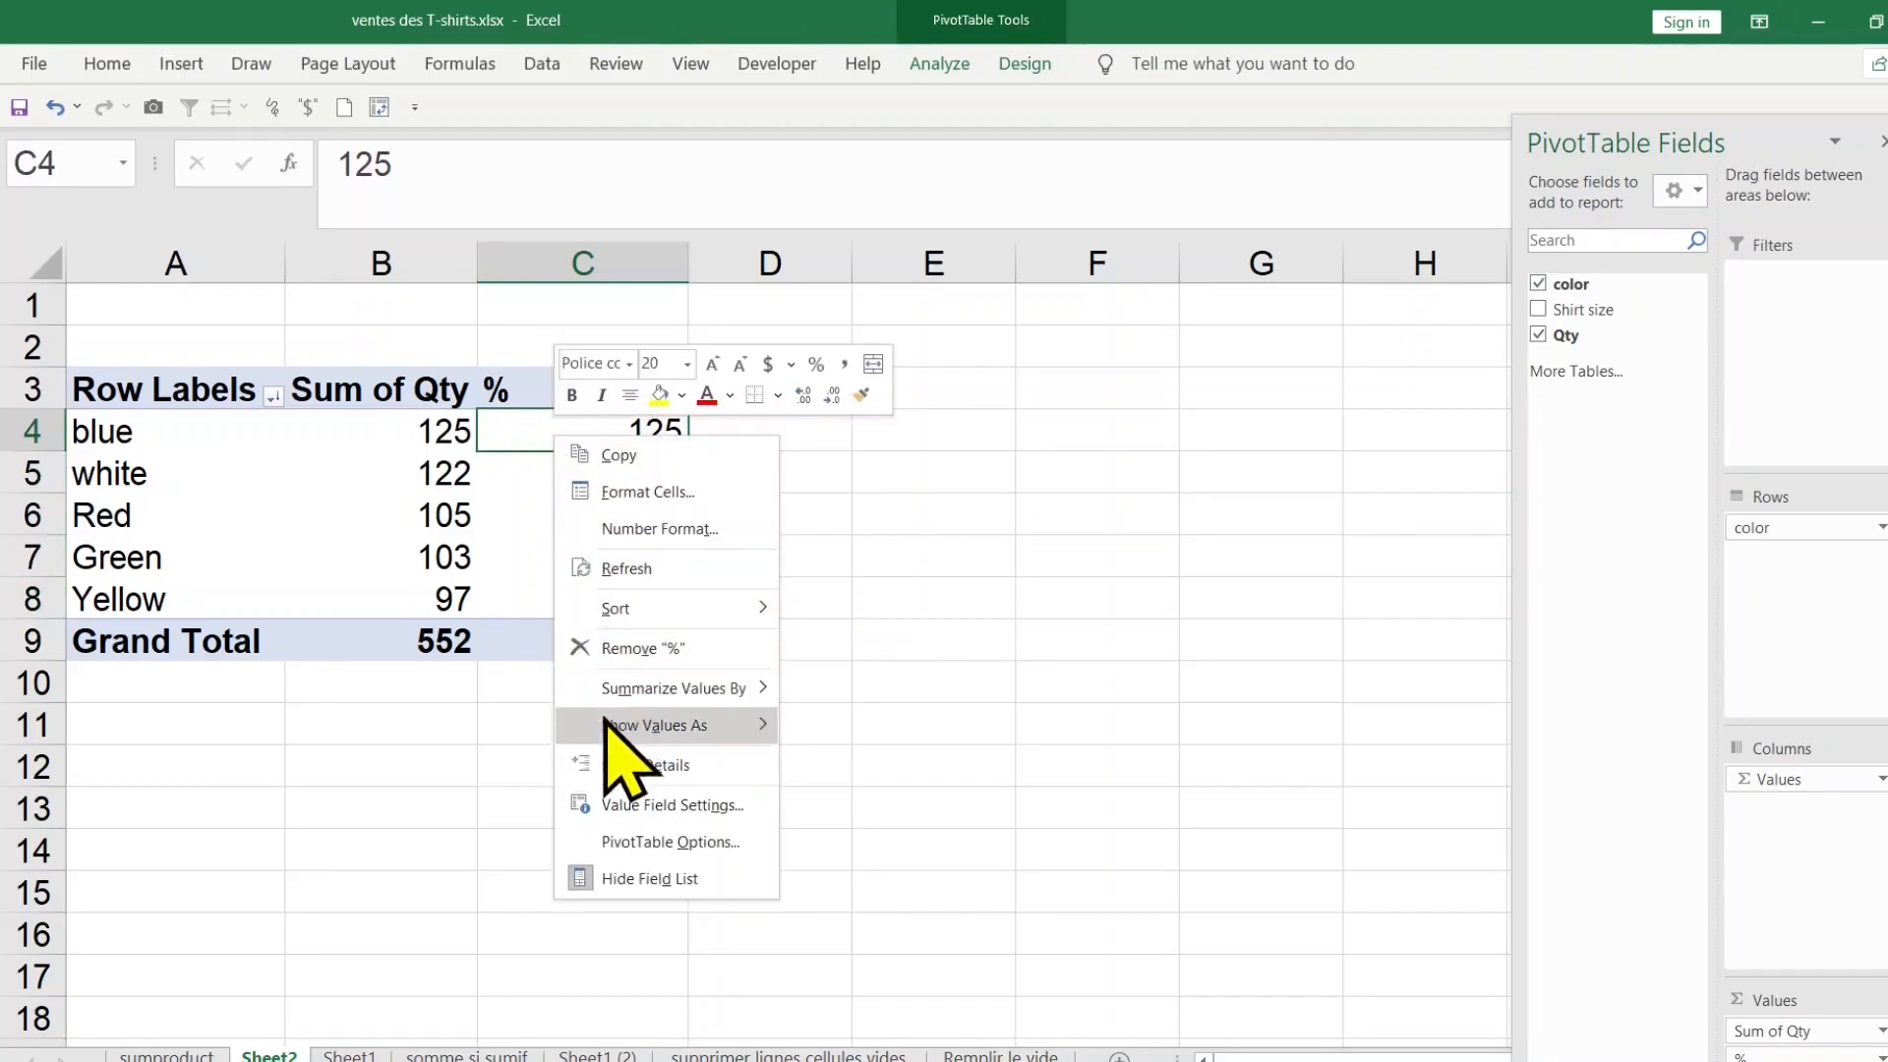
mouse_move(605, 725)
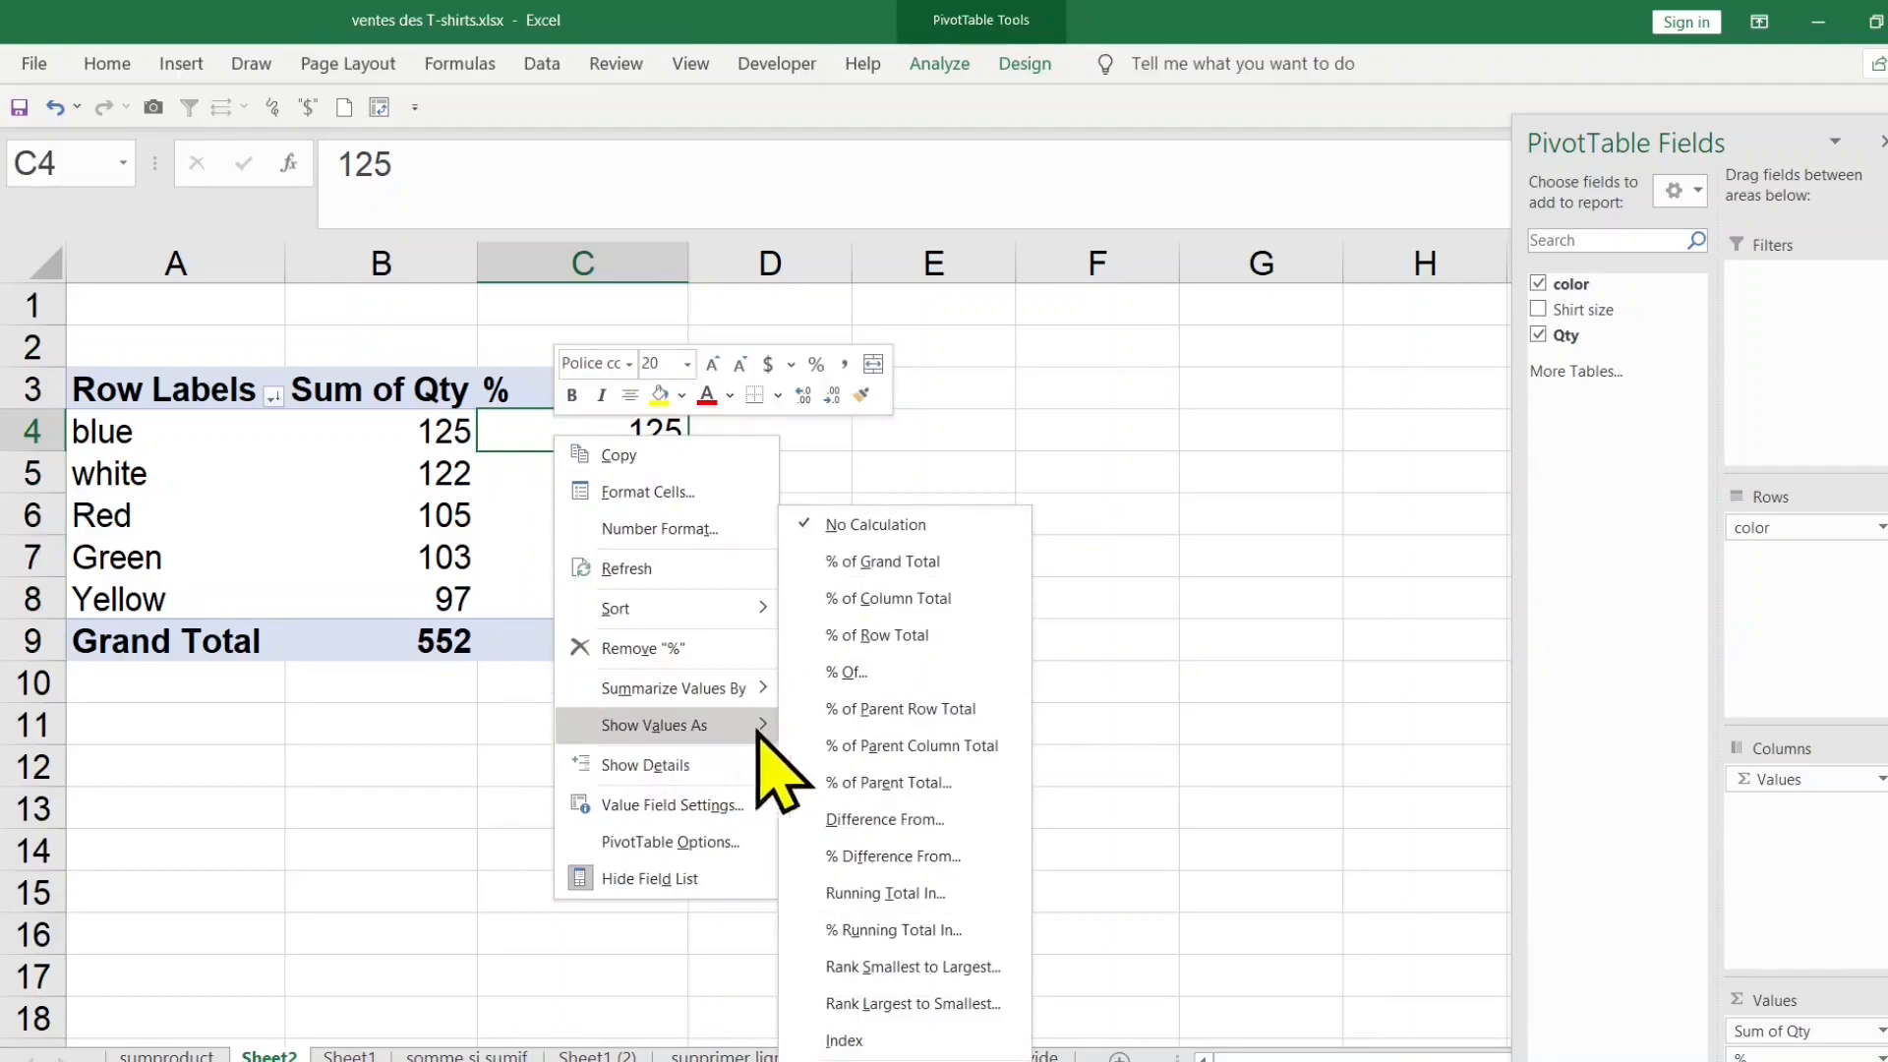
click(969, 562)
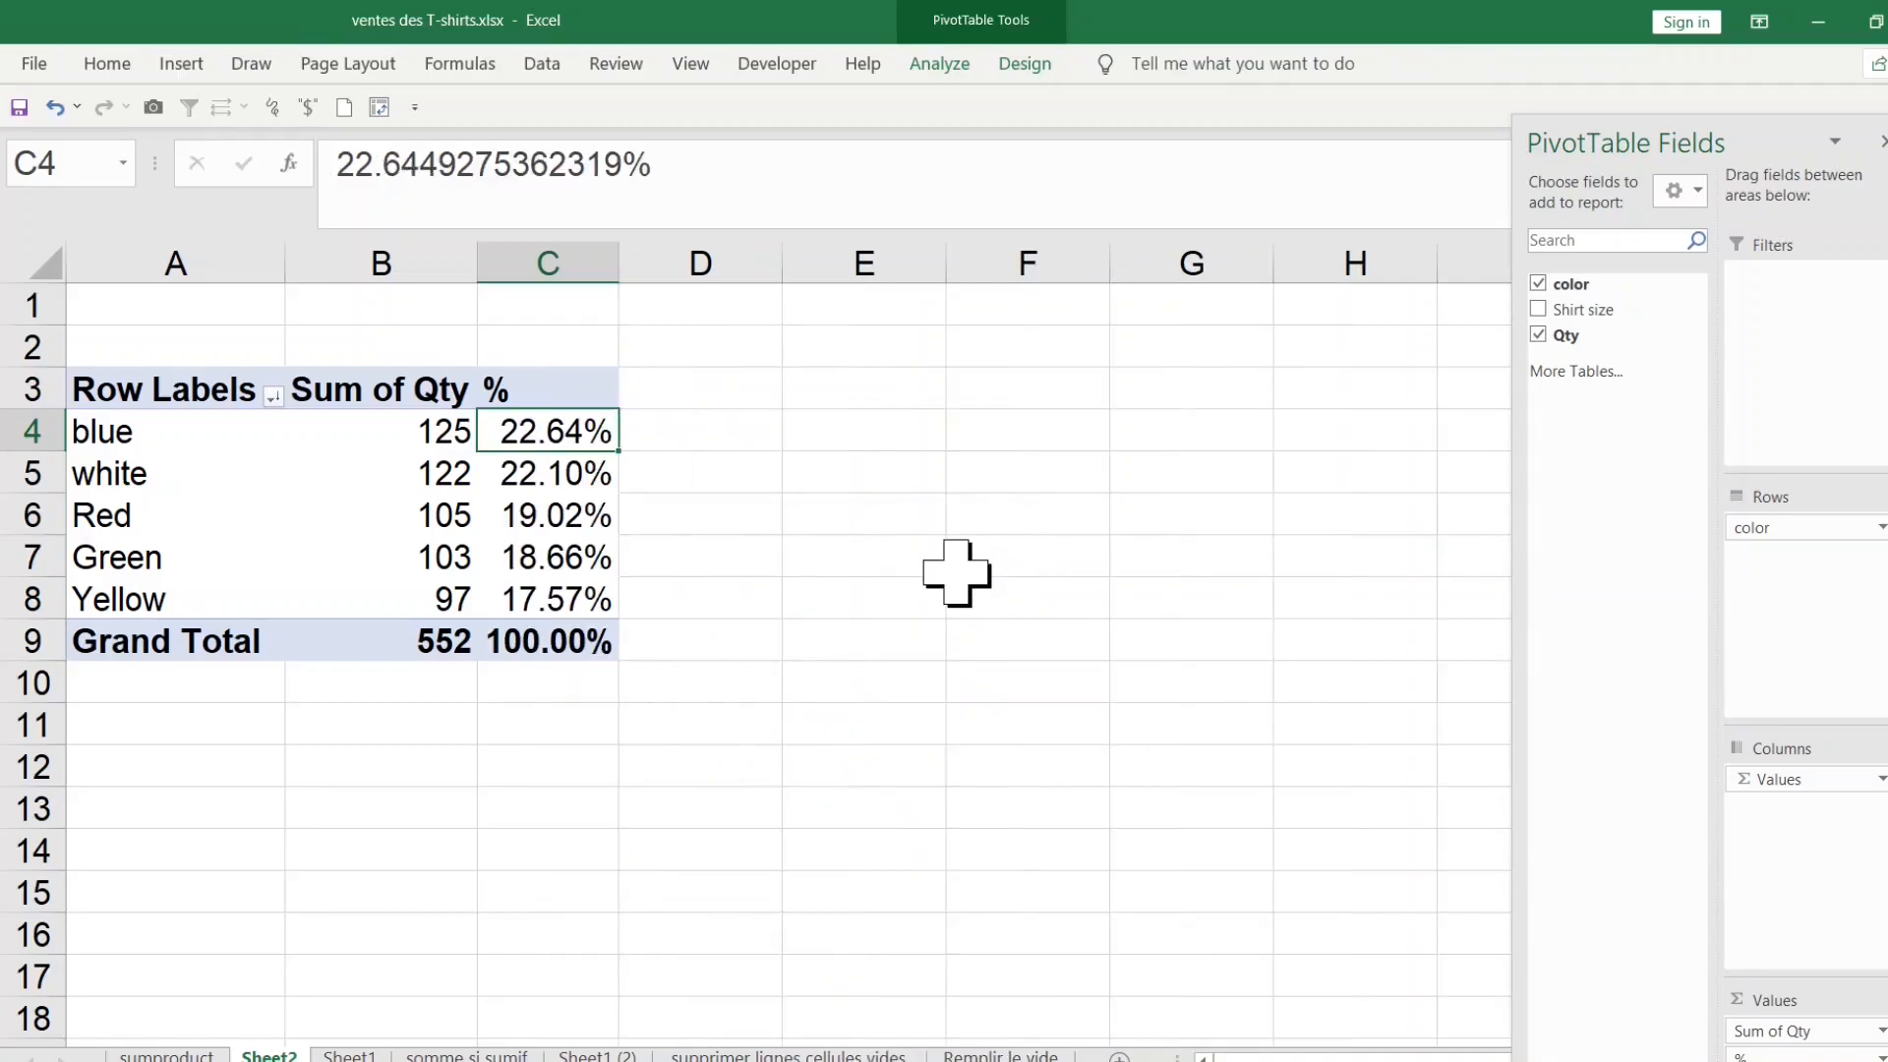
click(507, 637)
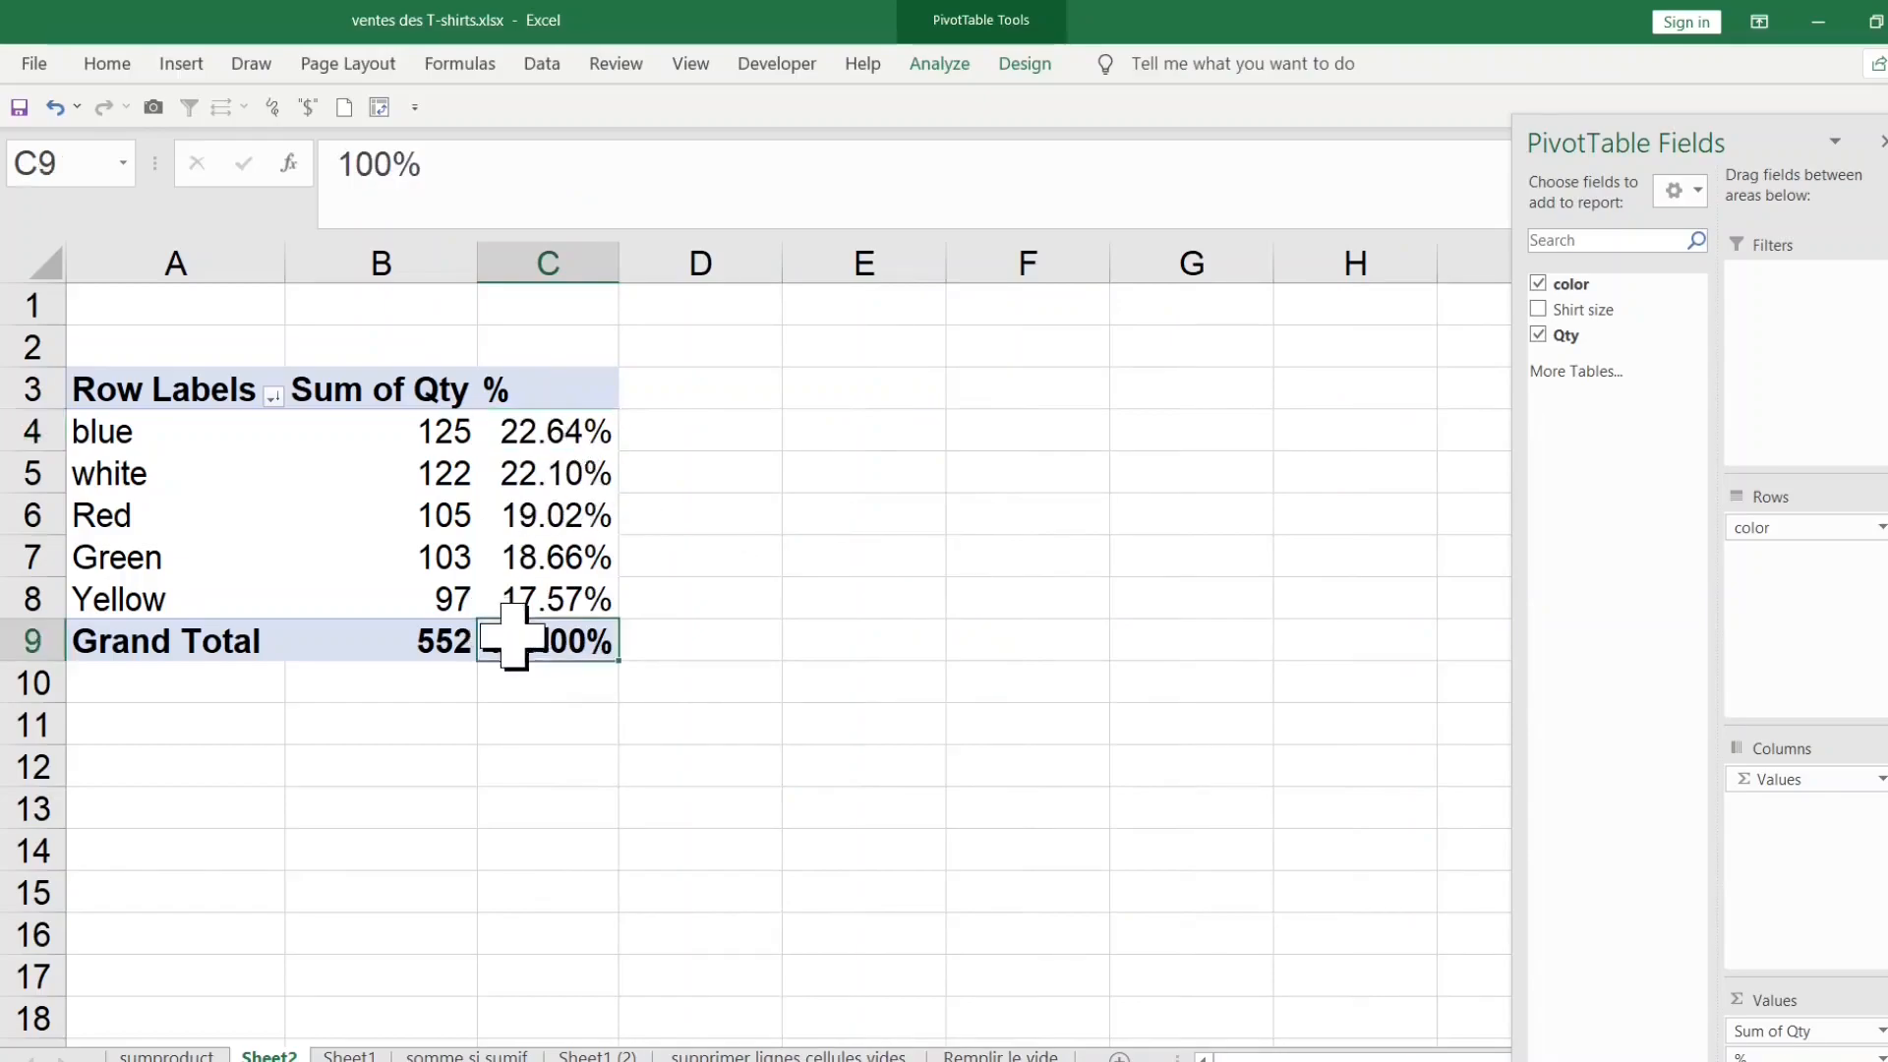
Step: Format the PivotTable's % column as Percentage with 0 decimal places
click(564, 441)
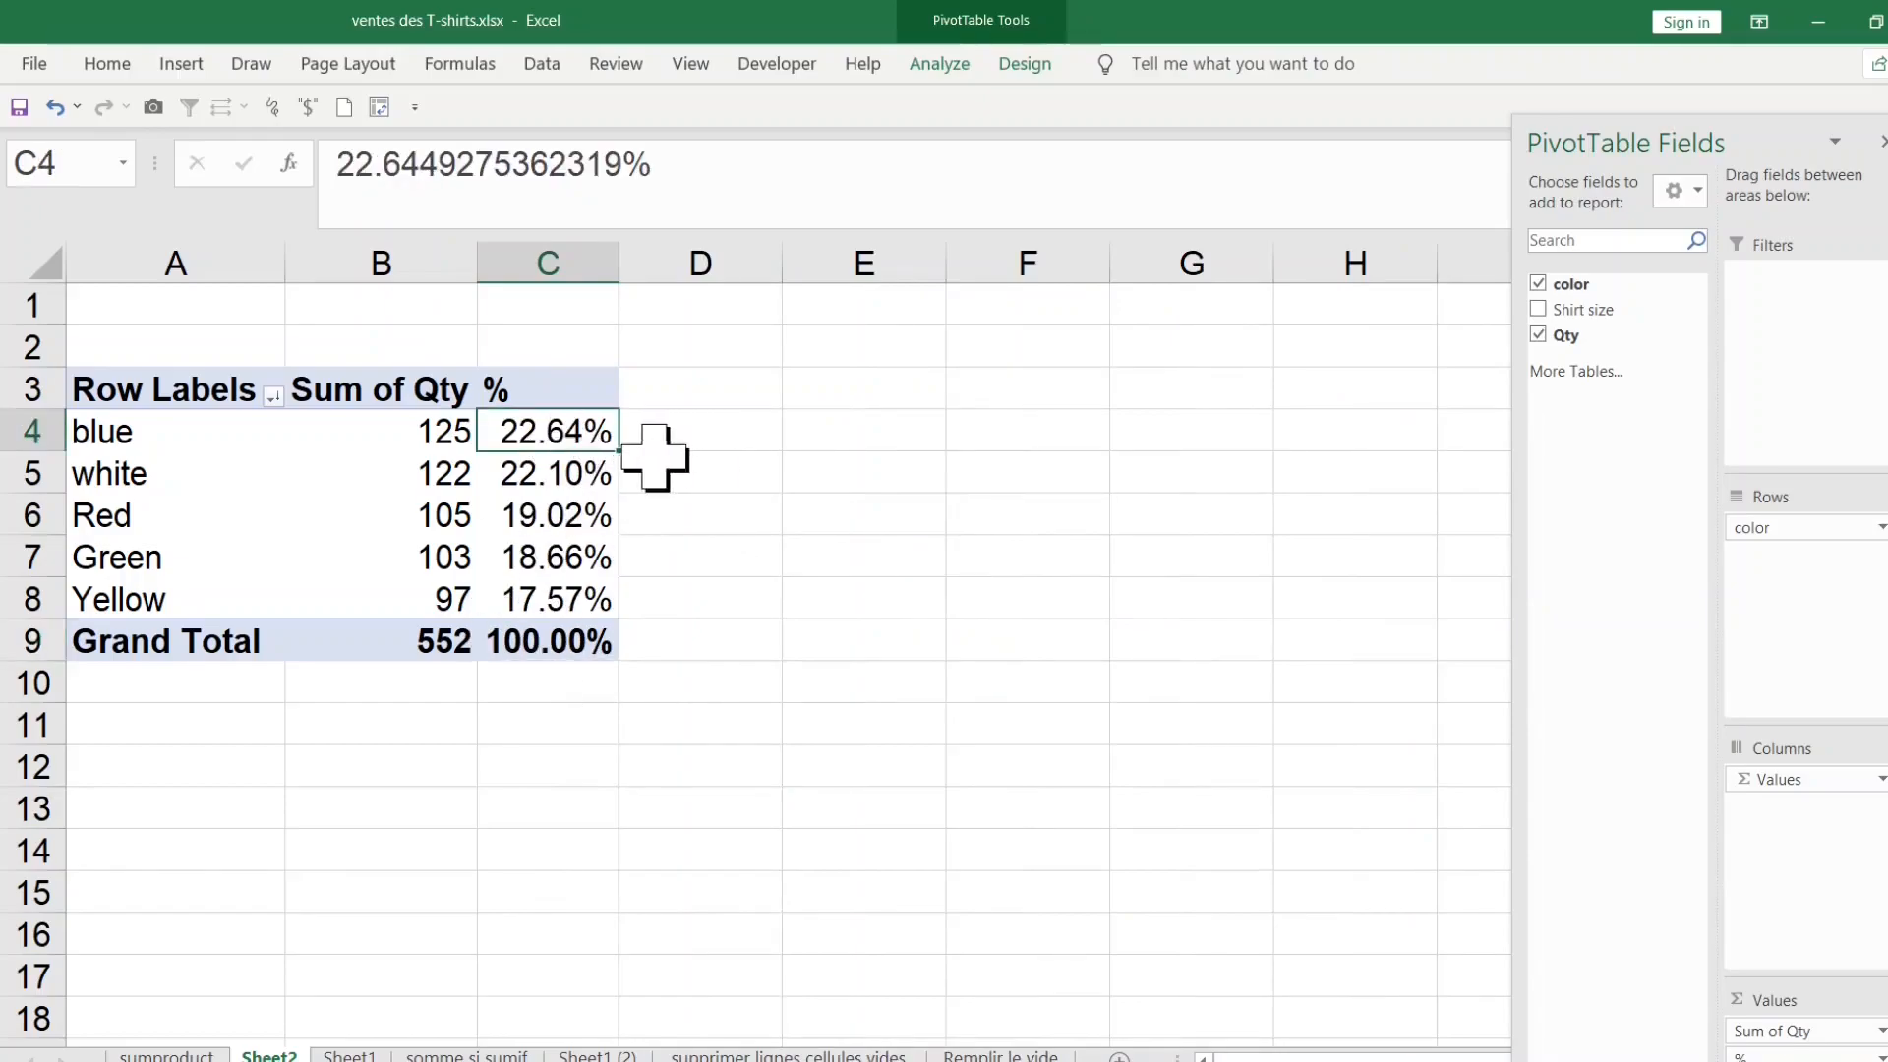
right_click(565, 434)
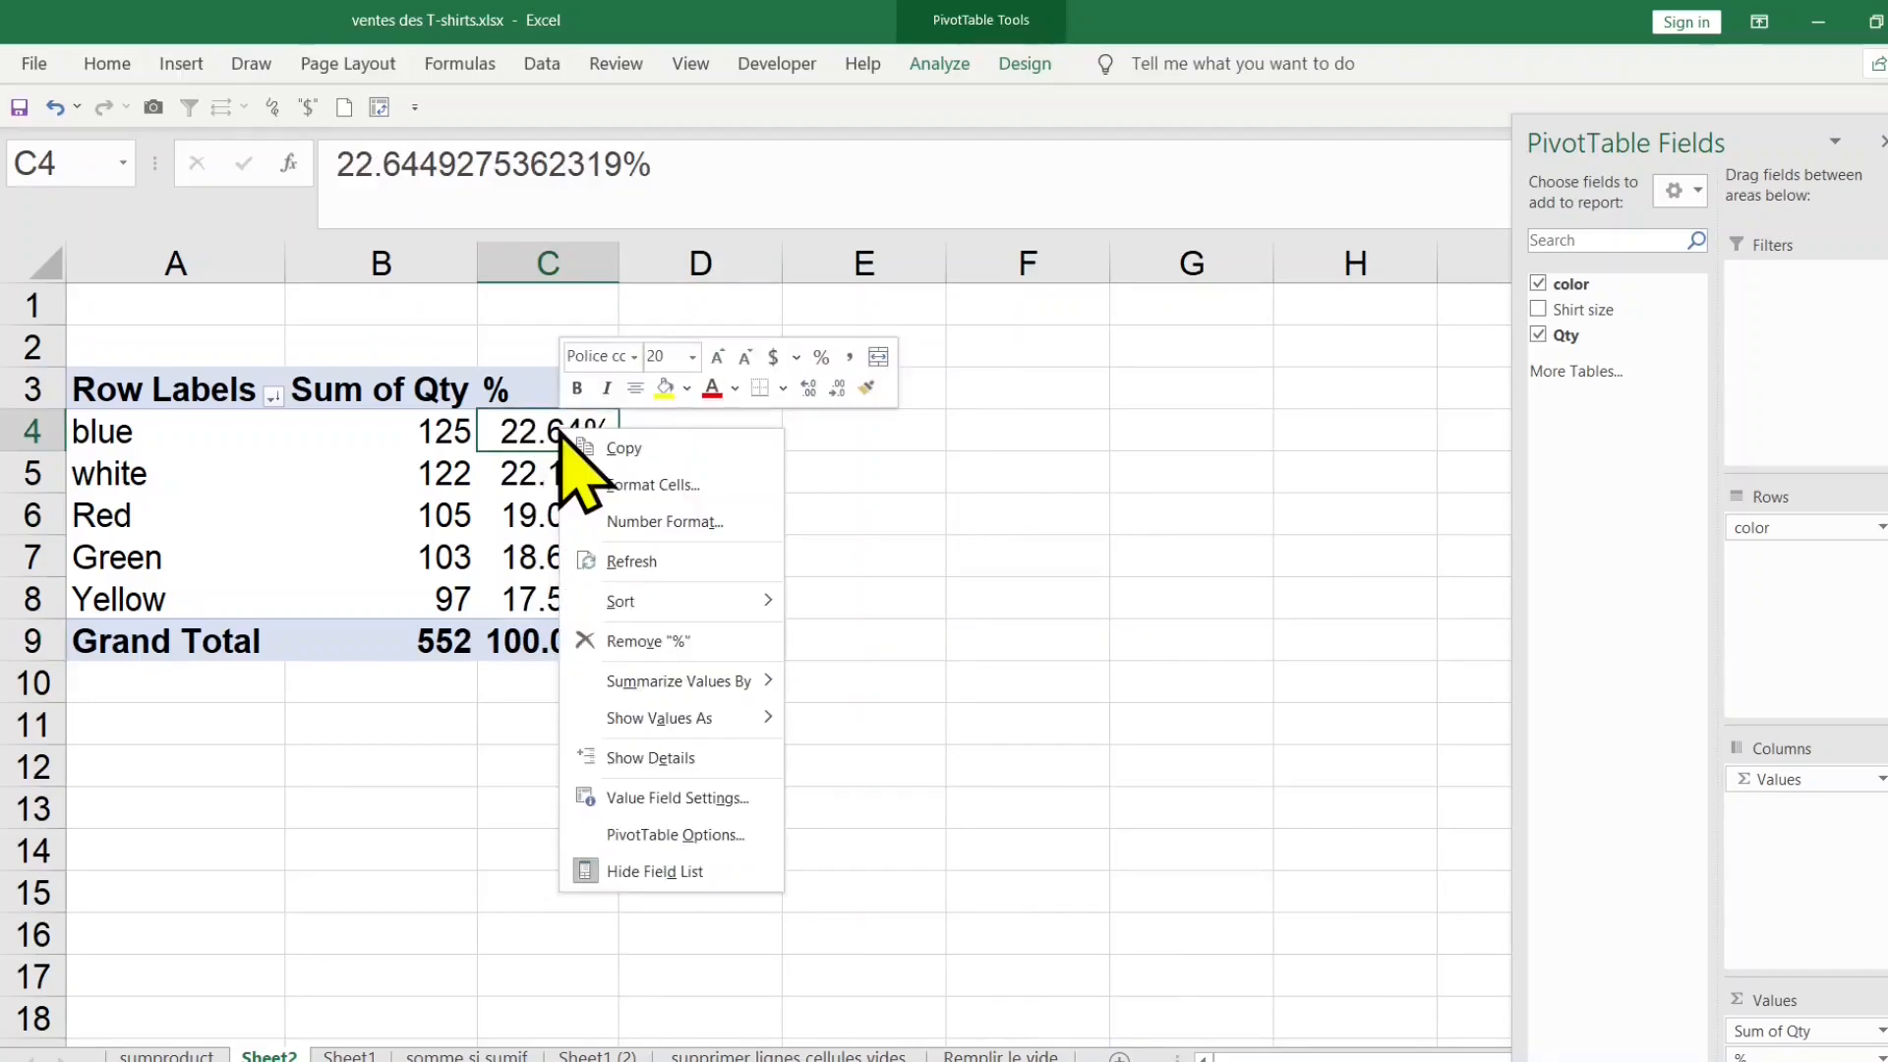
click(710, 522)
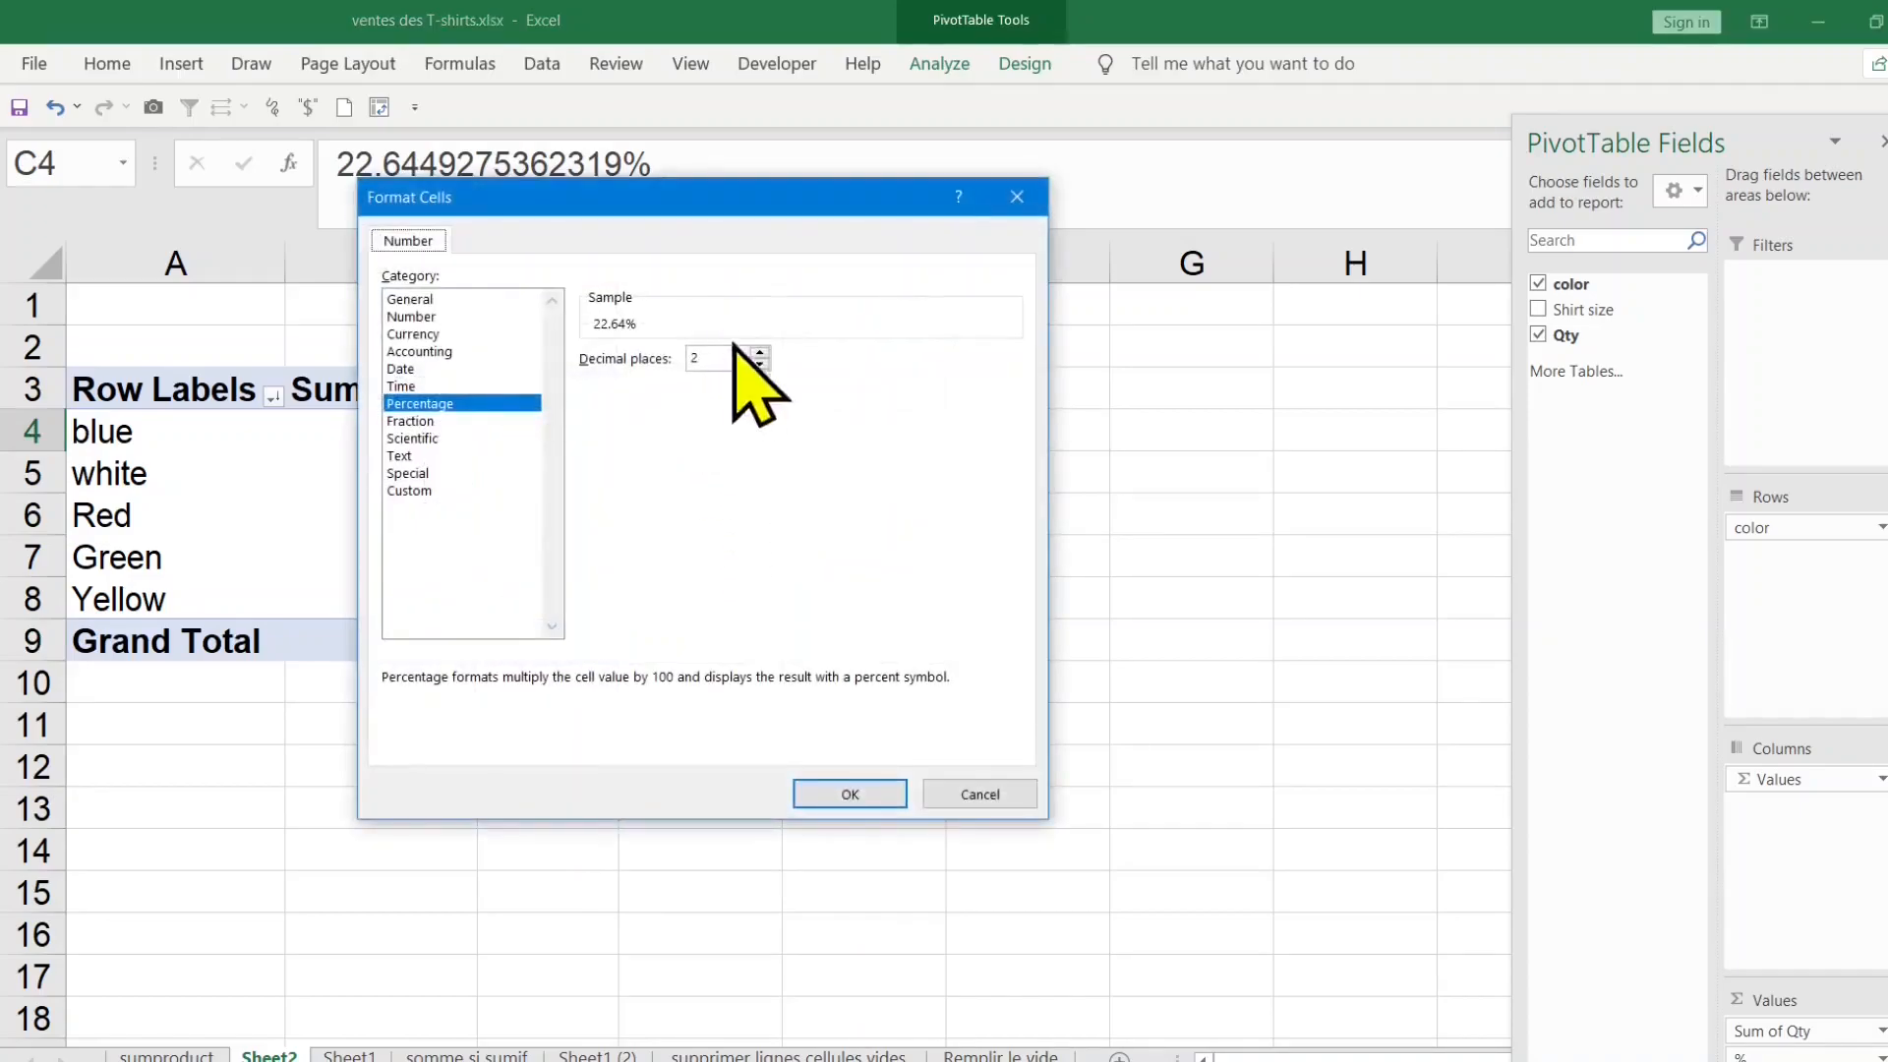
drag(776, 201, 1192, 398)
click(1134, 557)
click(1175, 551)
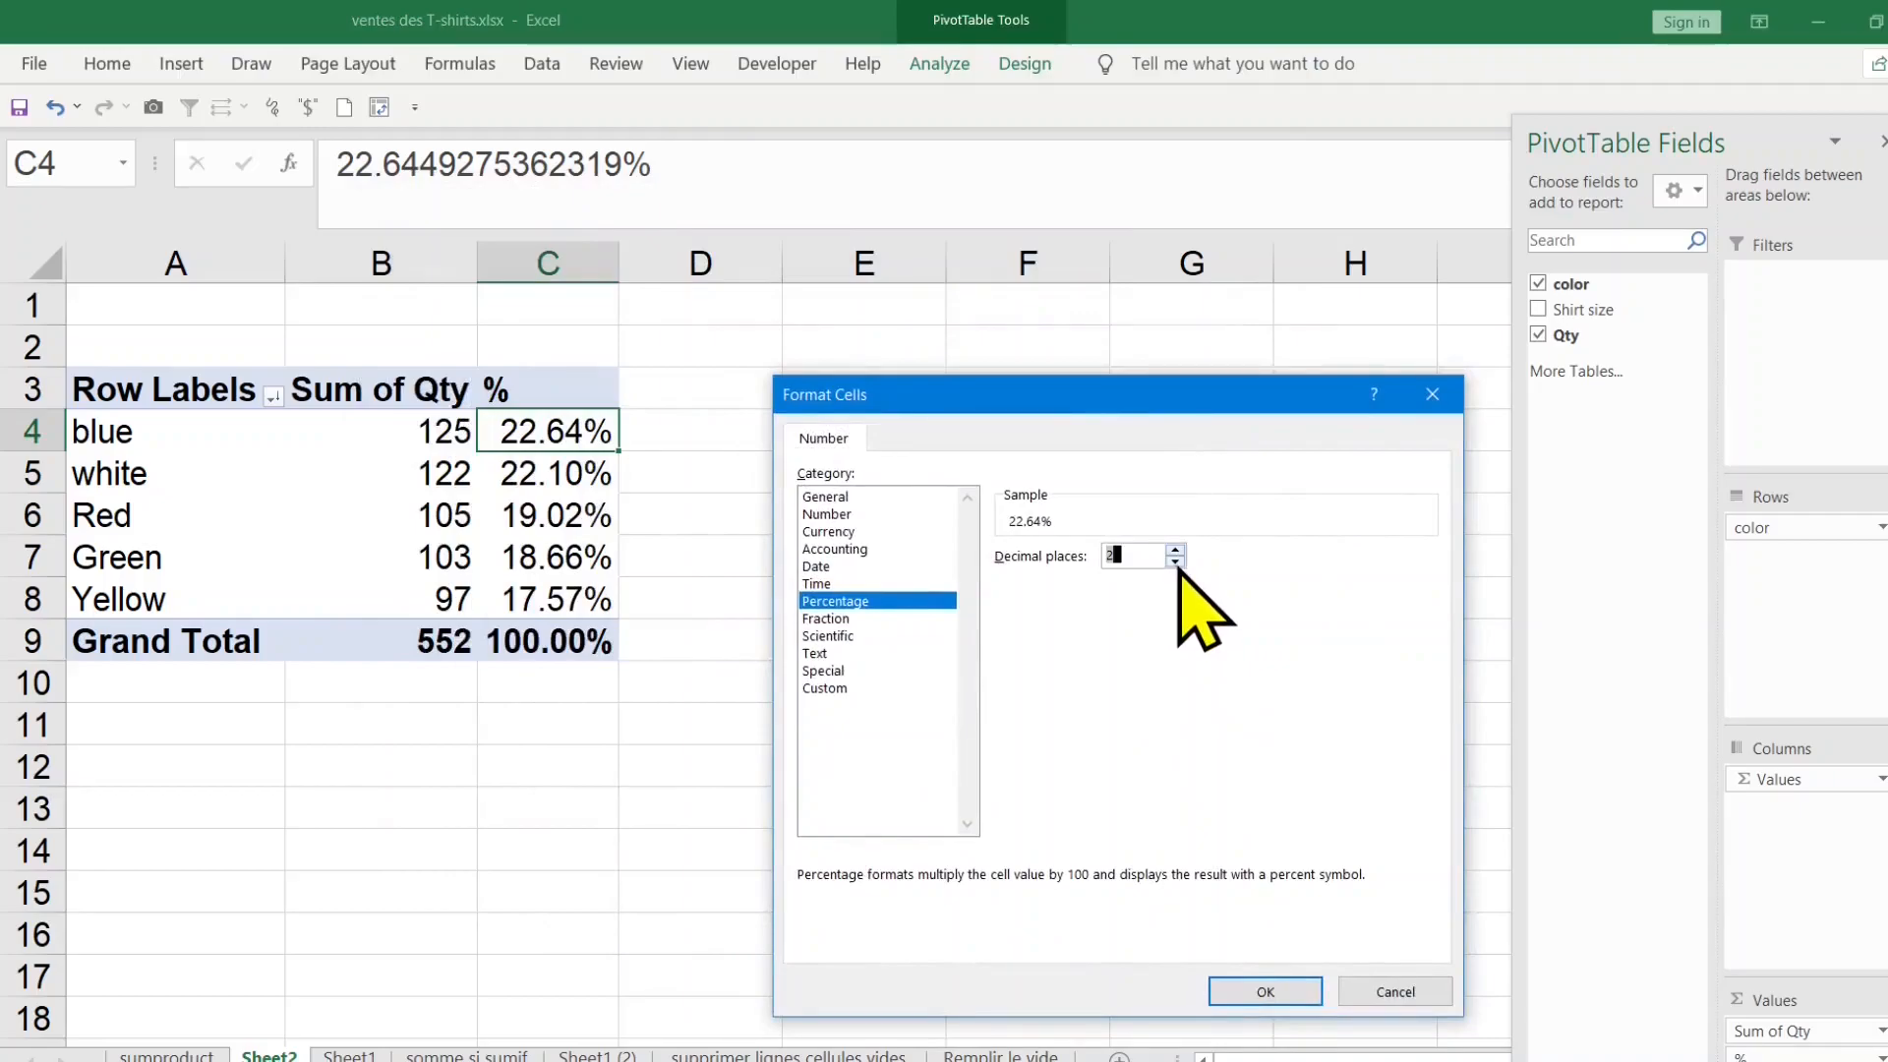
click(1131, 556)
click(1176, 560)
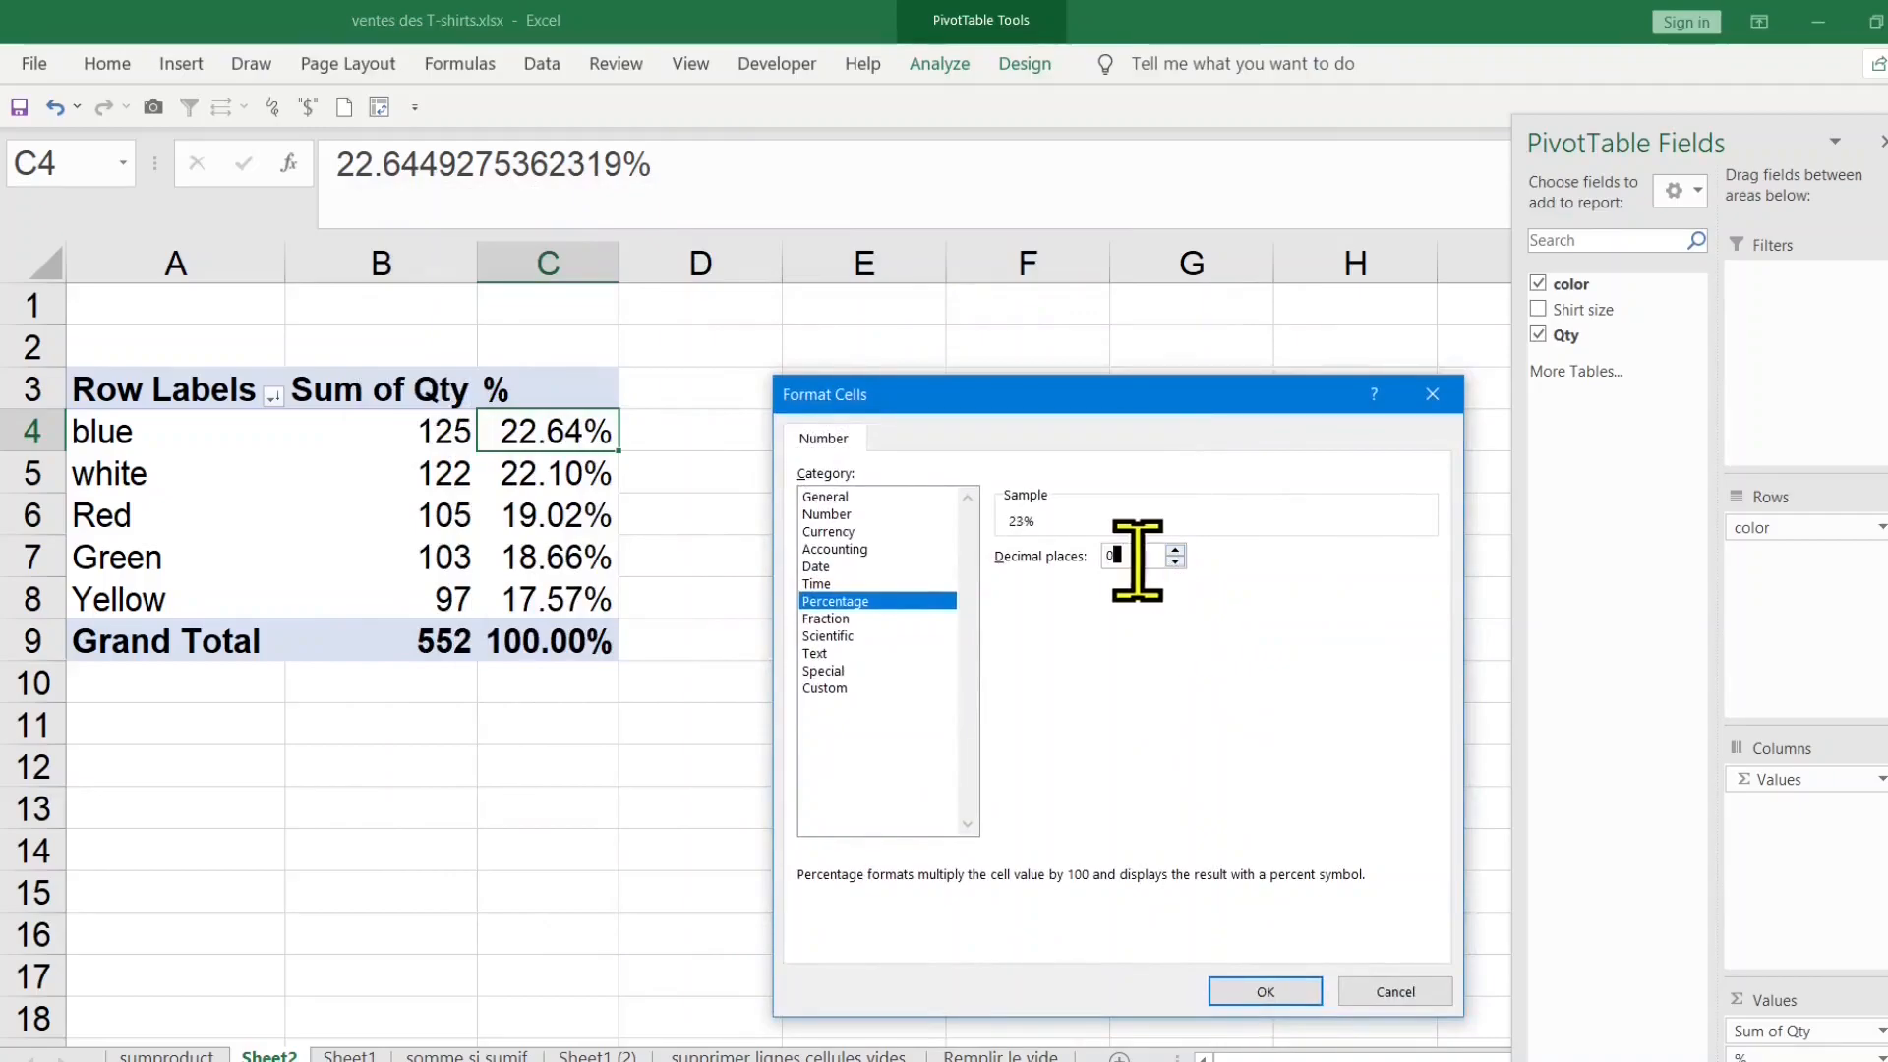
click(1269, 992)
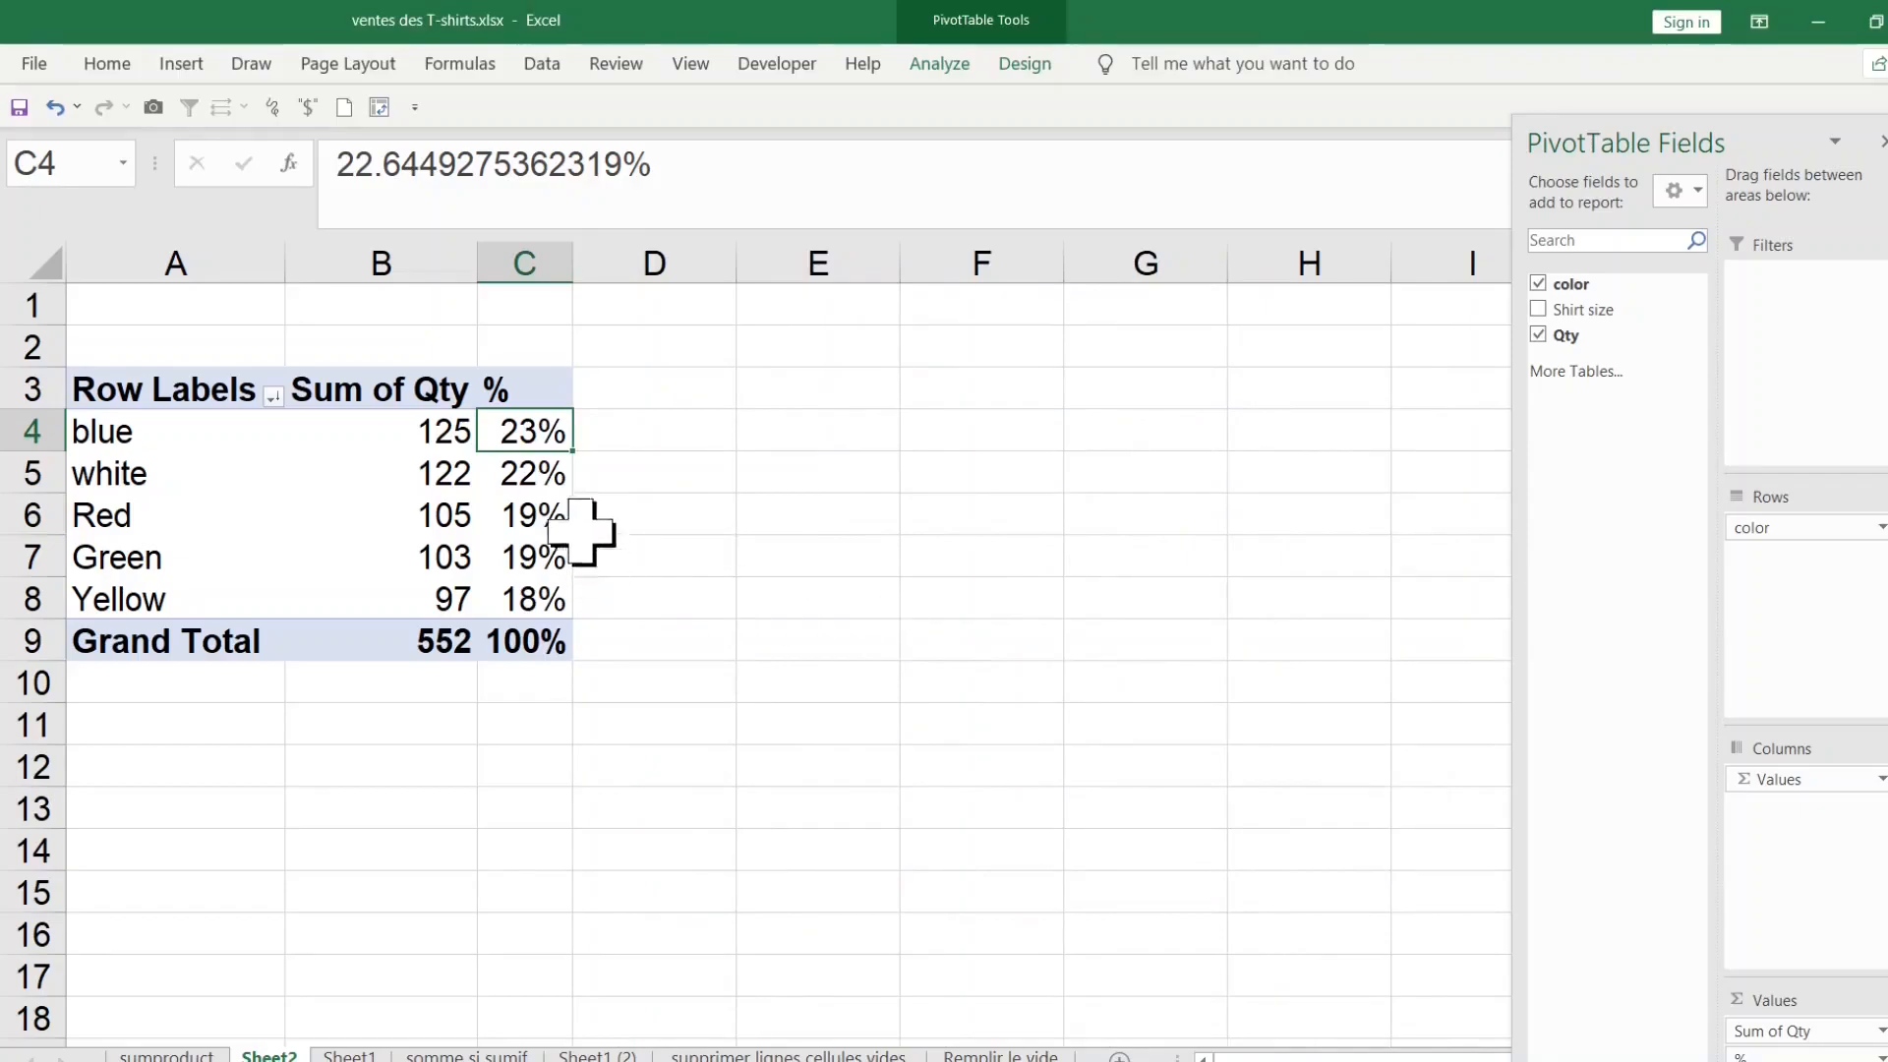
Step: Set the number format of the PivotTable's % column to Percentage with 2 decimal places
right_click(536, 429)
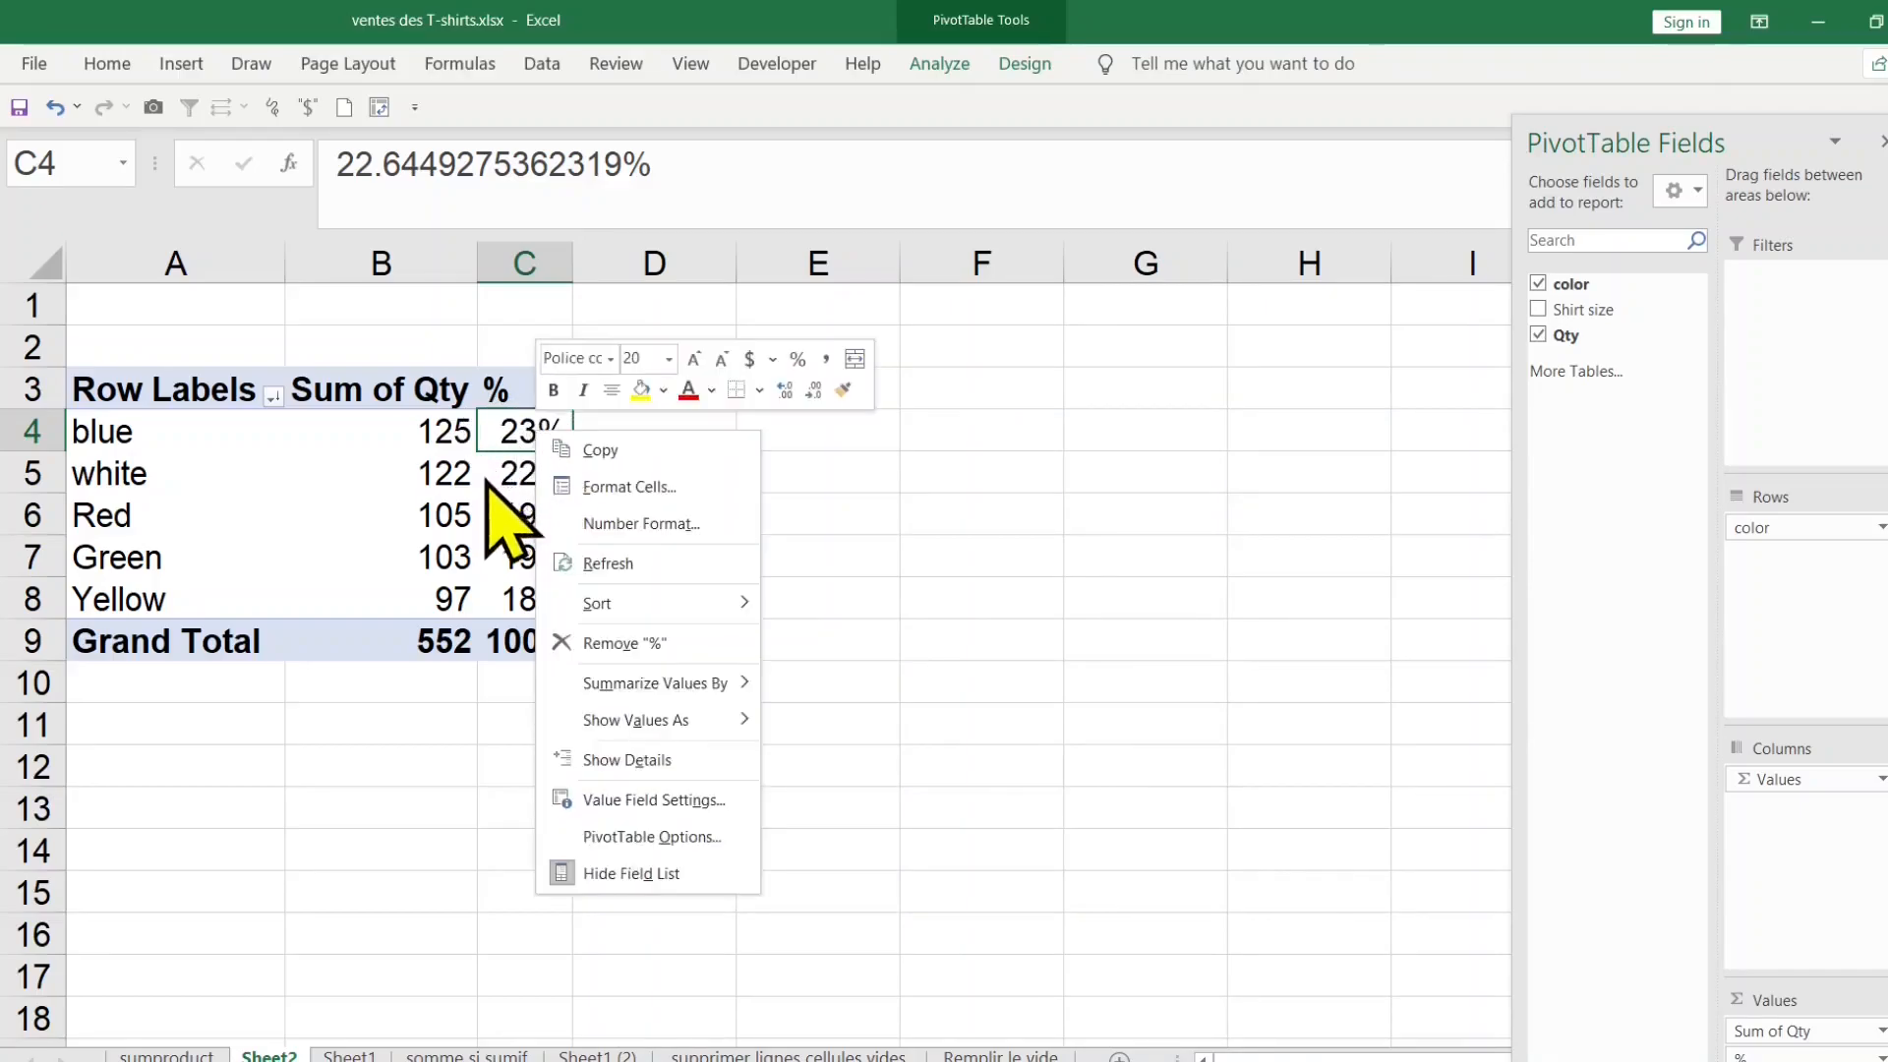
click(642, 522)
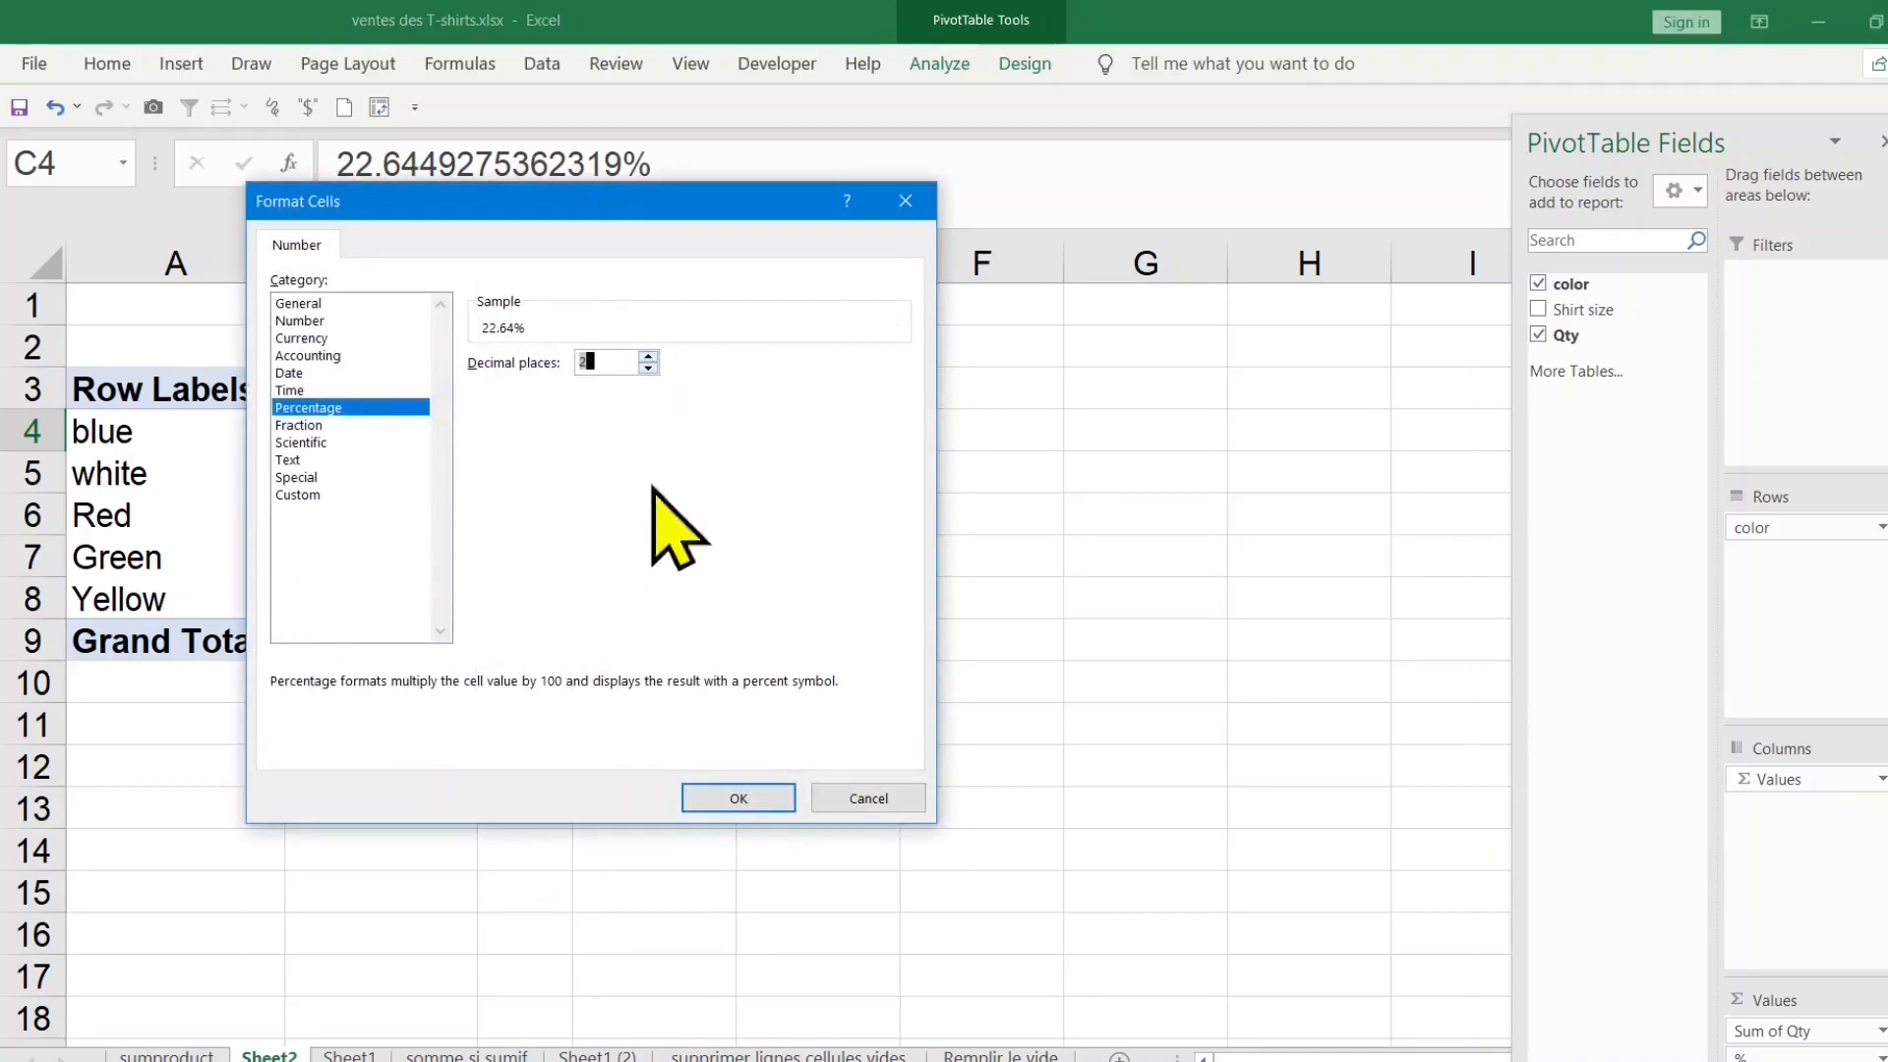
click(739, 802)
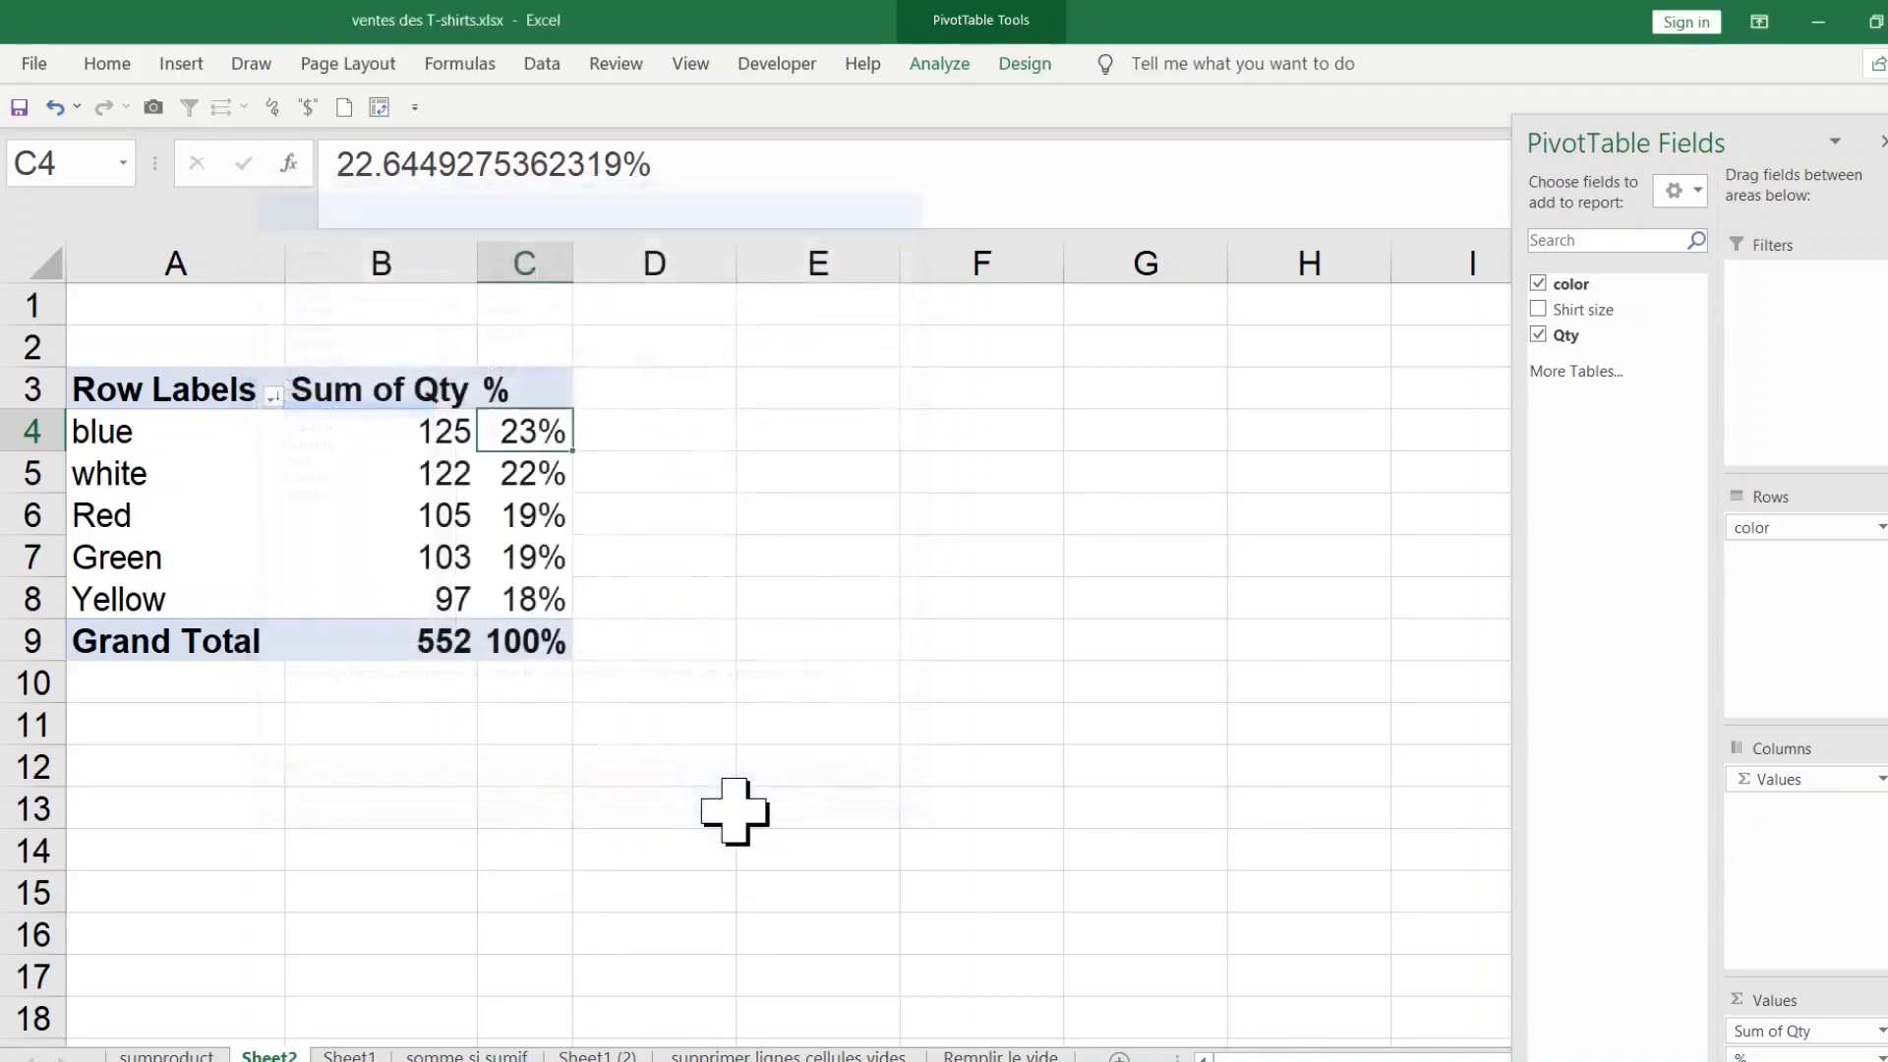
Step: Examine the color rows of the PivotTable with their summed quantities and percentages
click(877, 551)
click(551, 435)
click(108, 433)
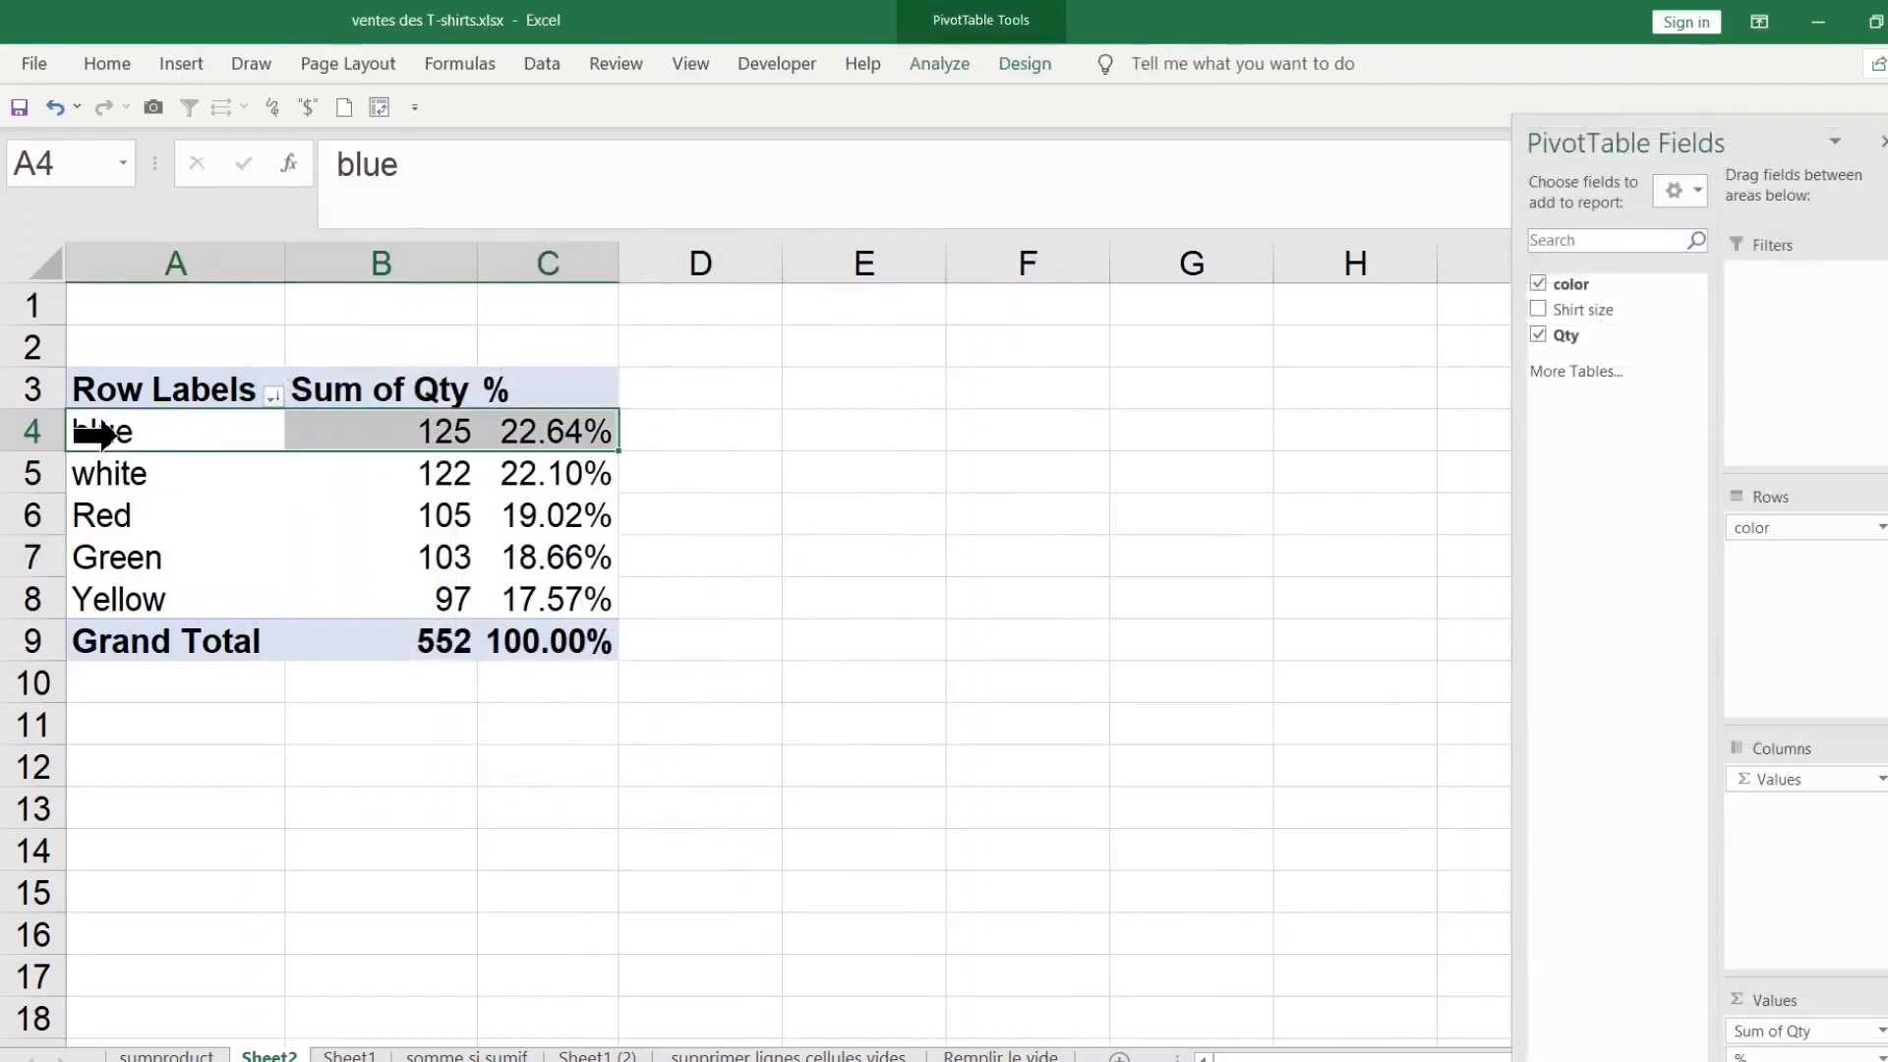
click(169, 442)
drag(175, 398, 522, 640)
click(739, 512)
click(578, 507)
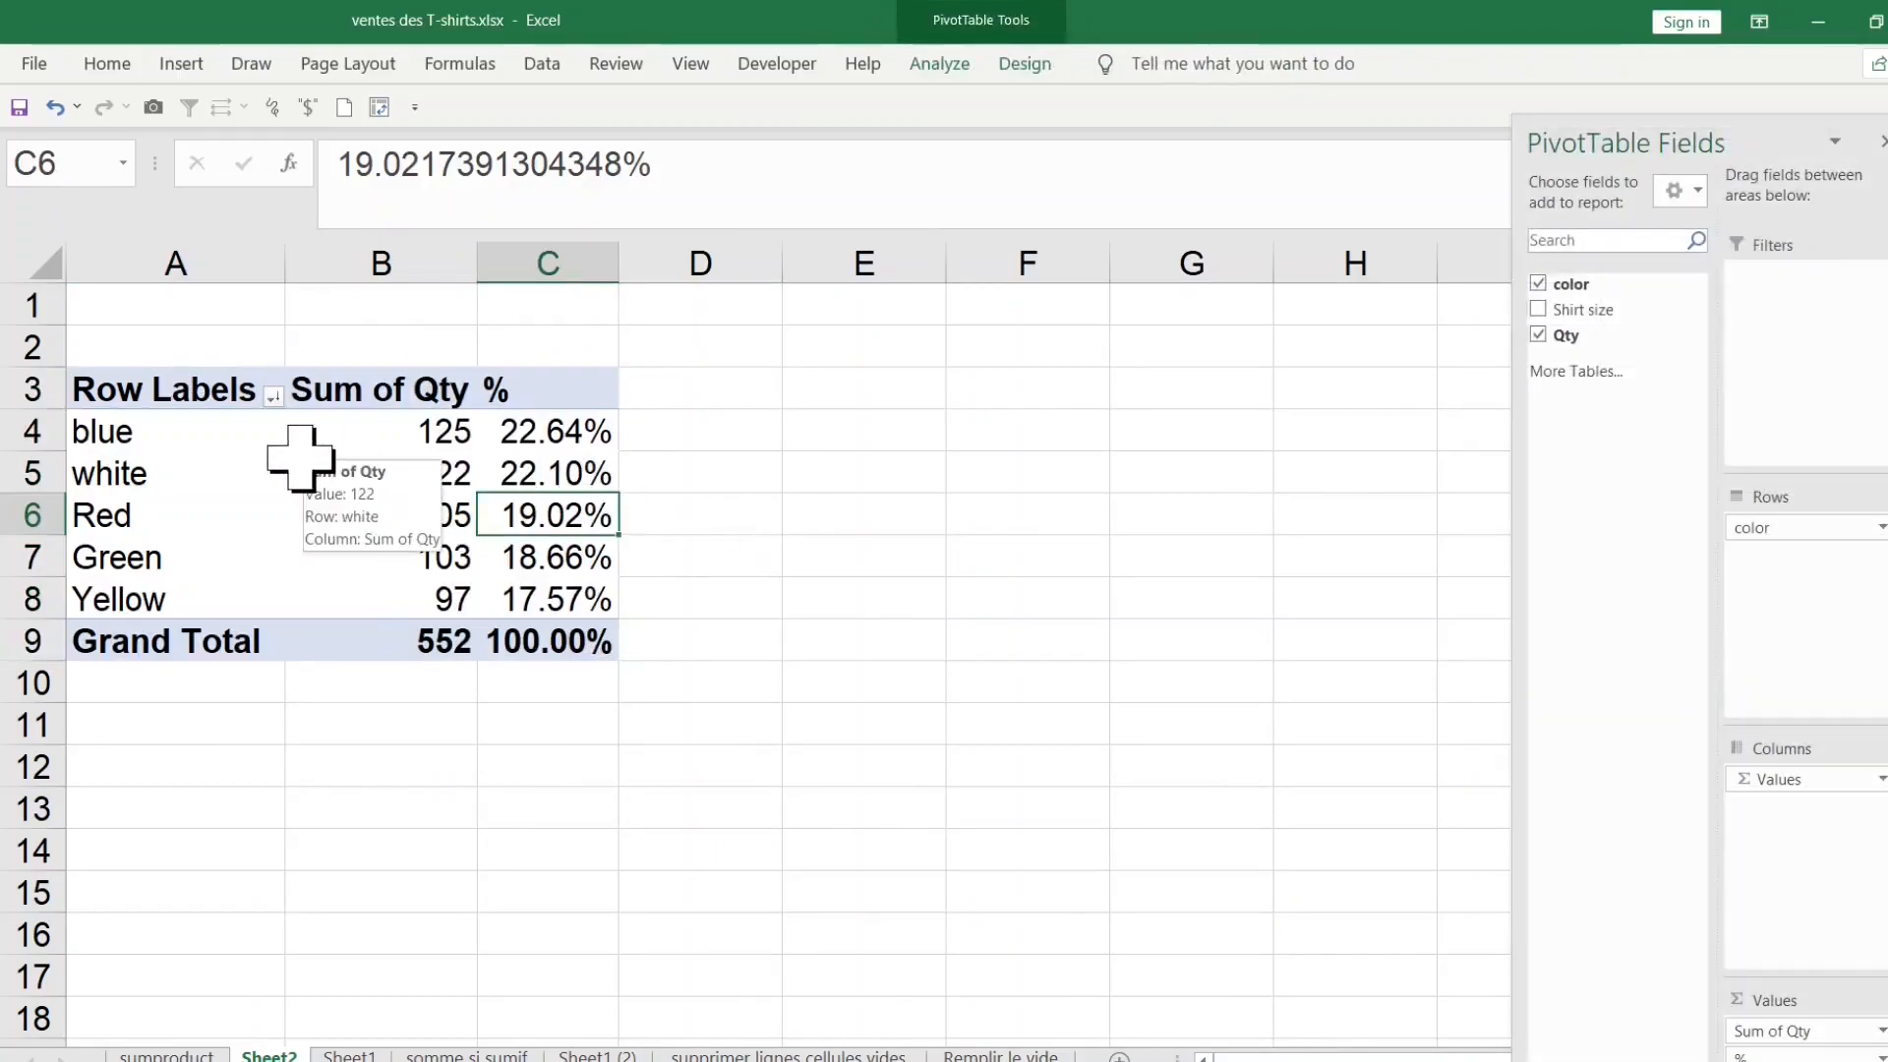
click(506, 469)
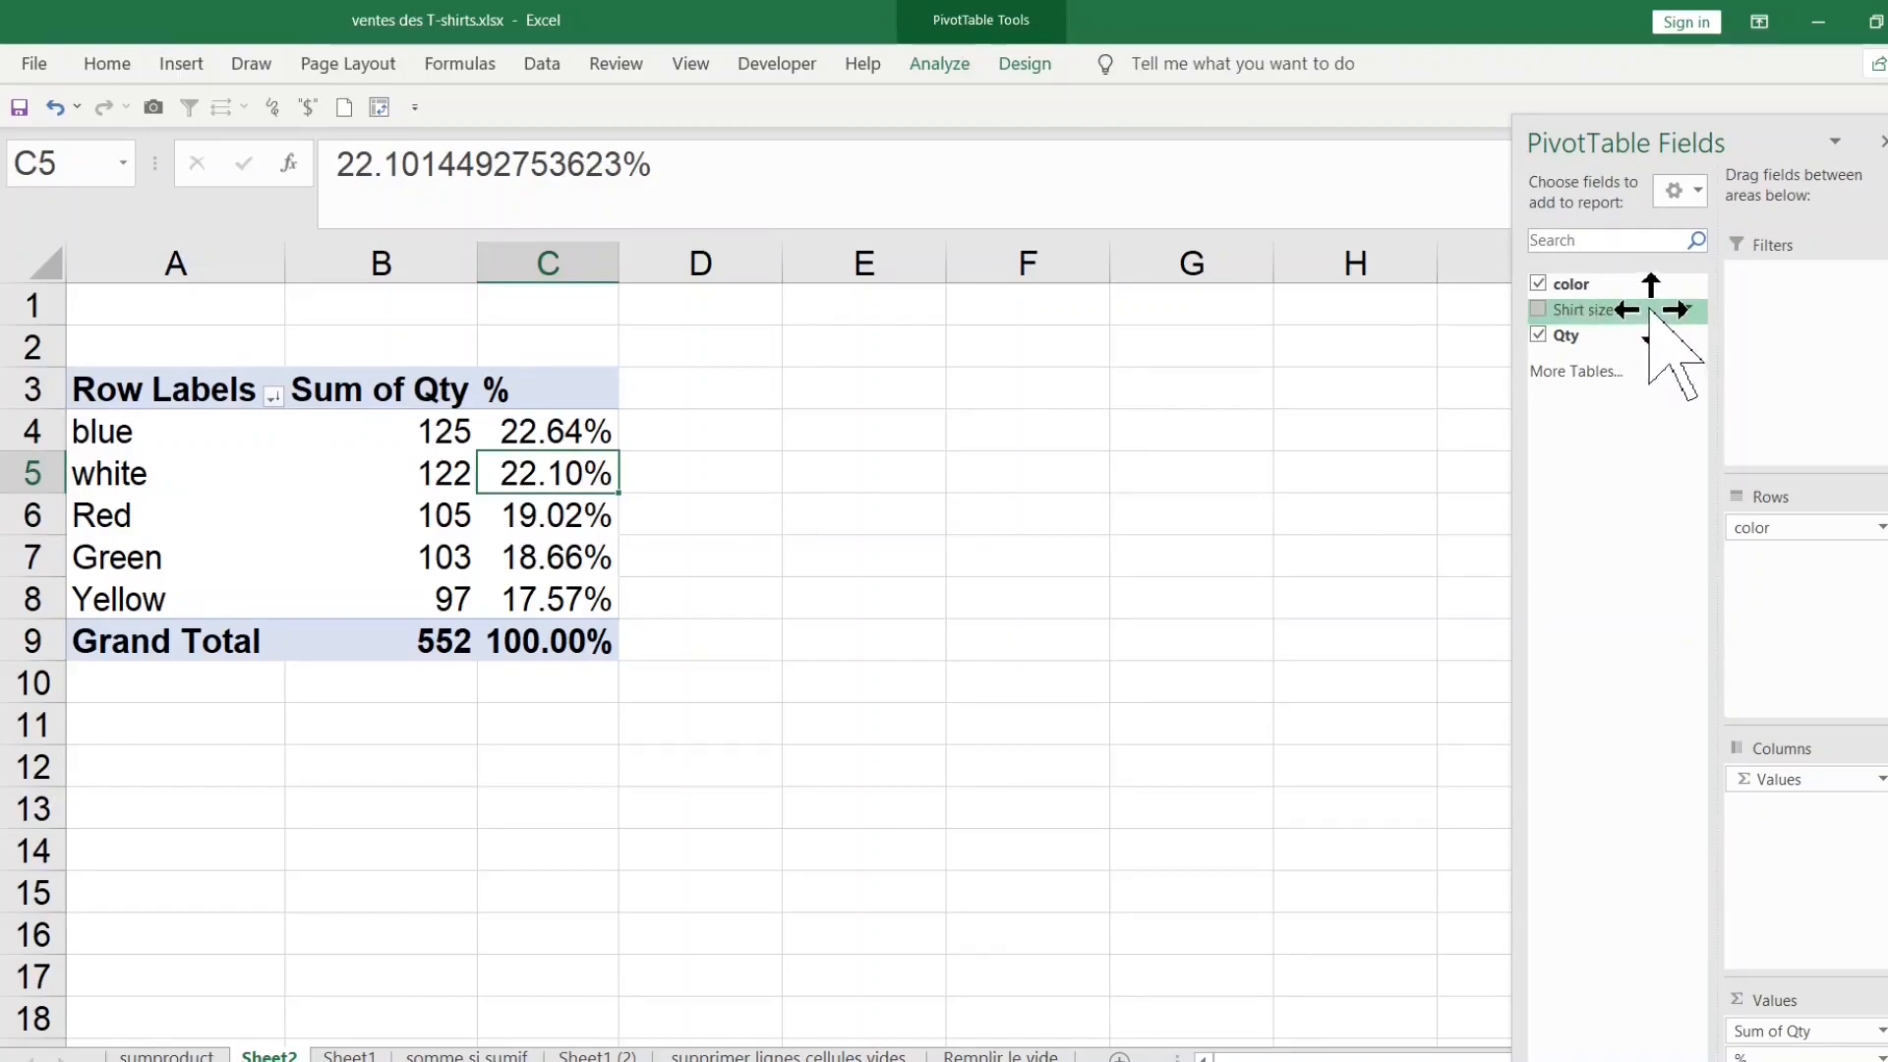
click(262, 470)
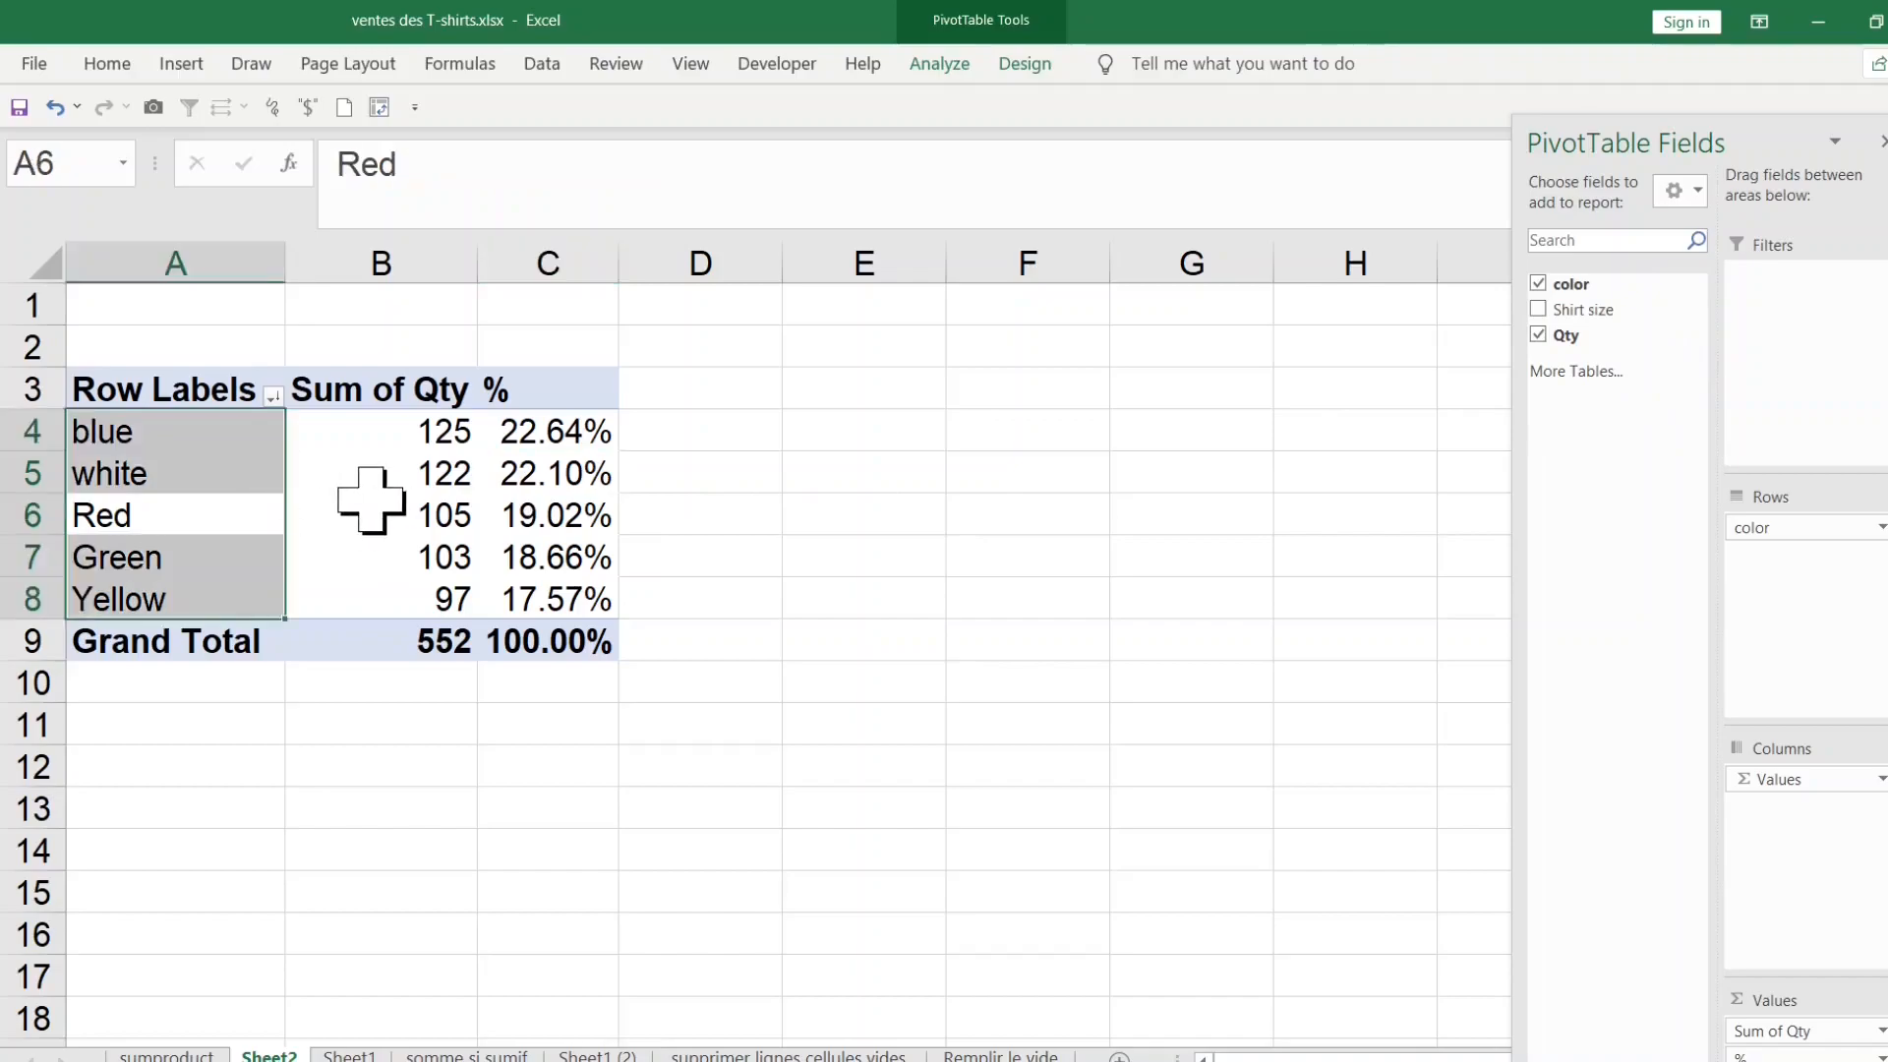
click(371, 502)
click(246, 492)
click(258, 515)
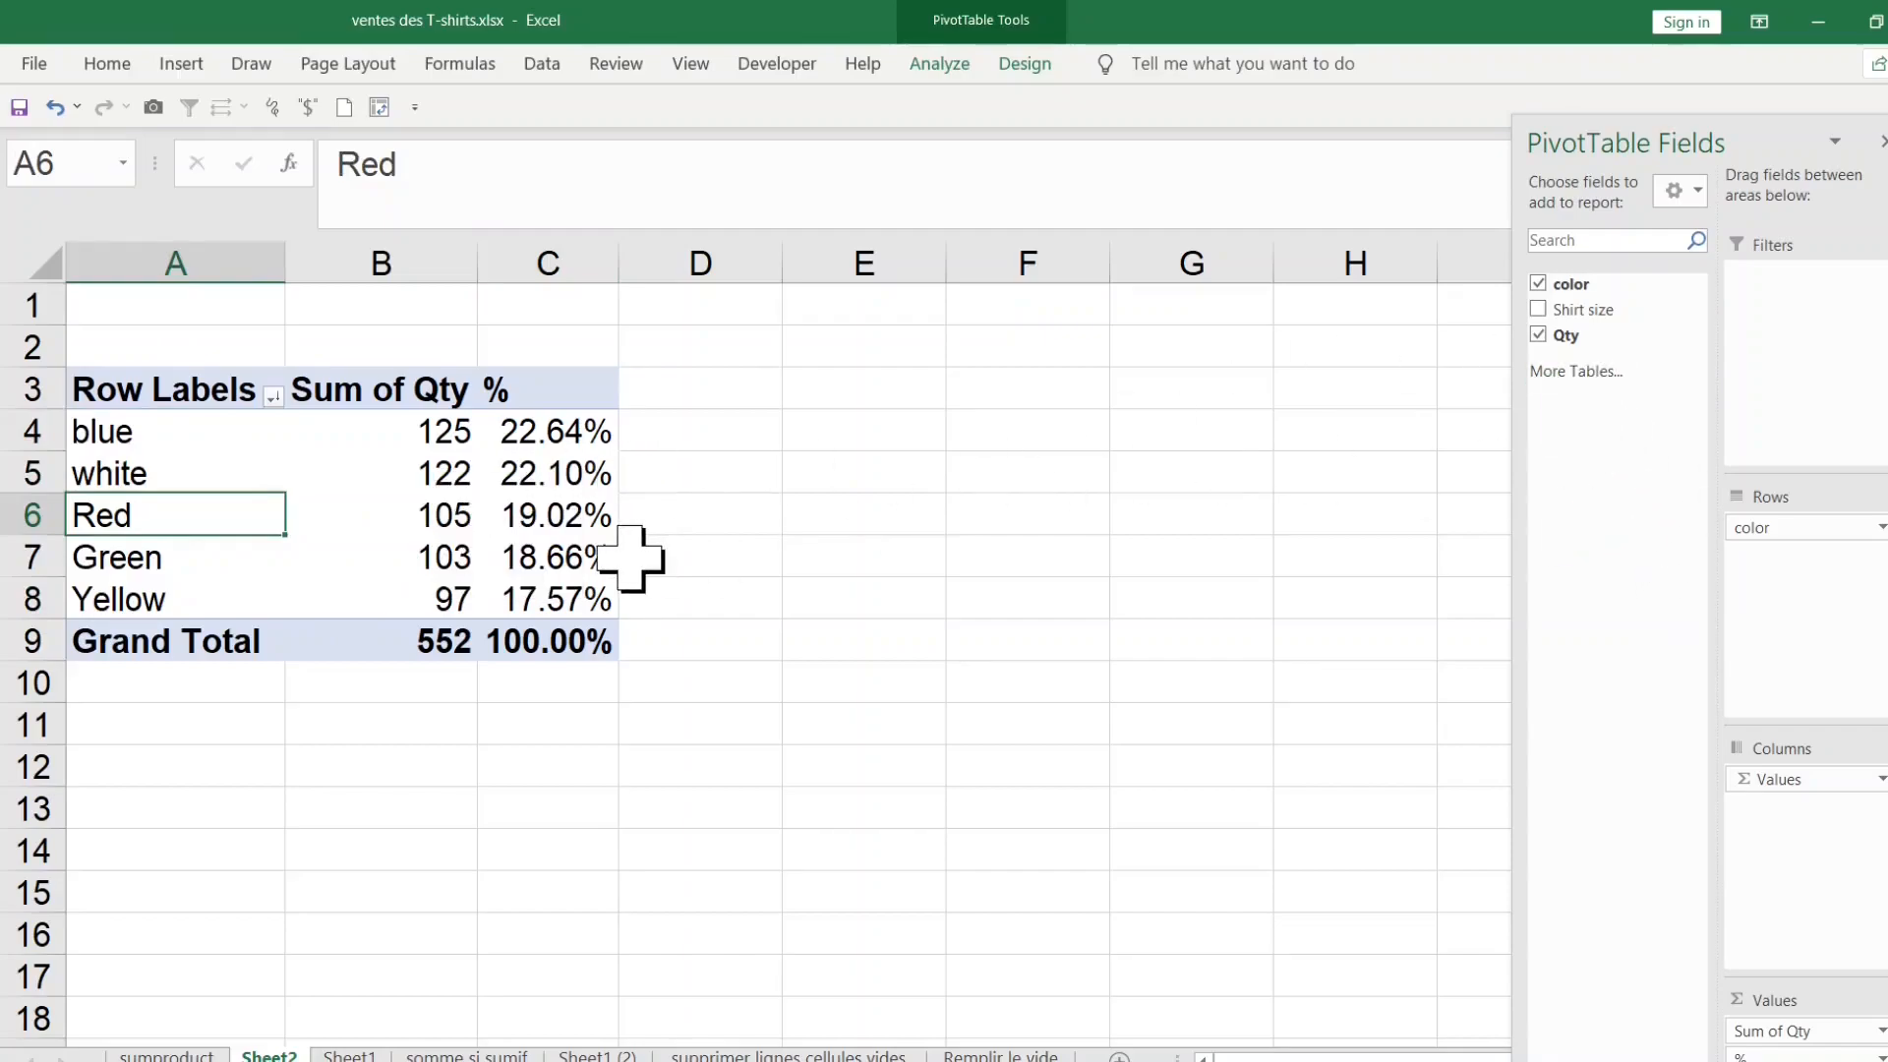
Step: Replace the color field with Shirt size in the PivotTable's Rows area and check the values per size
click(1539, 284)
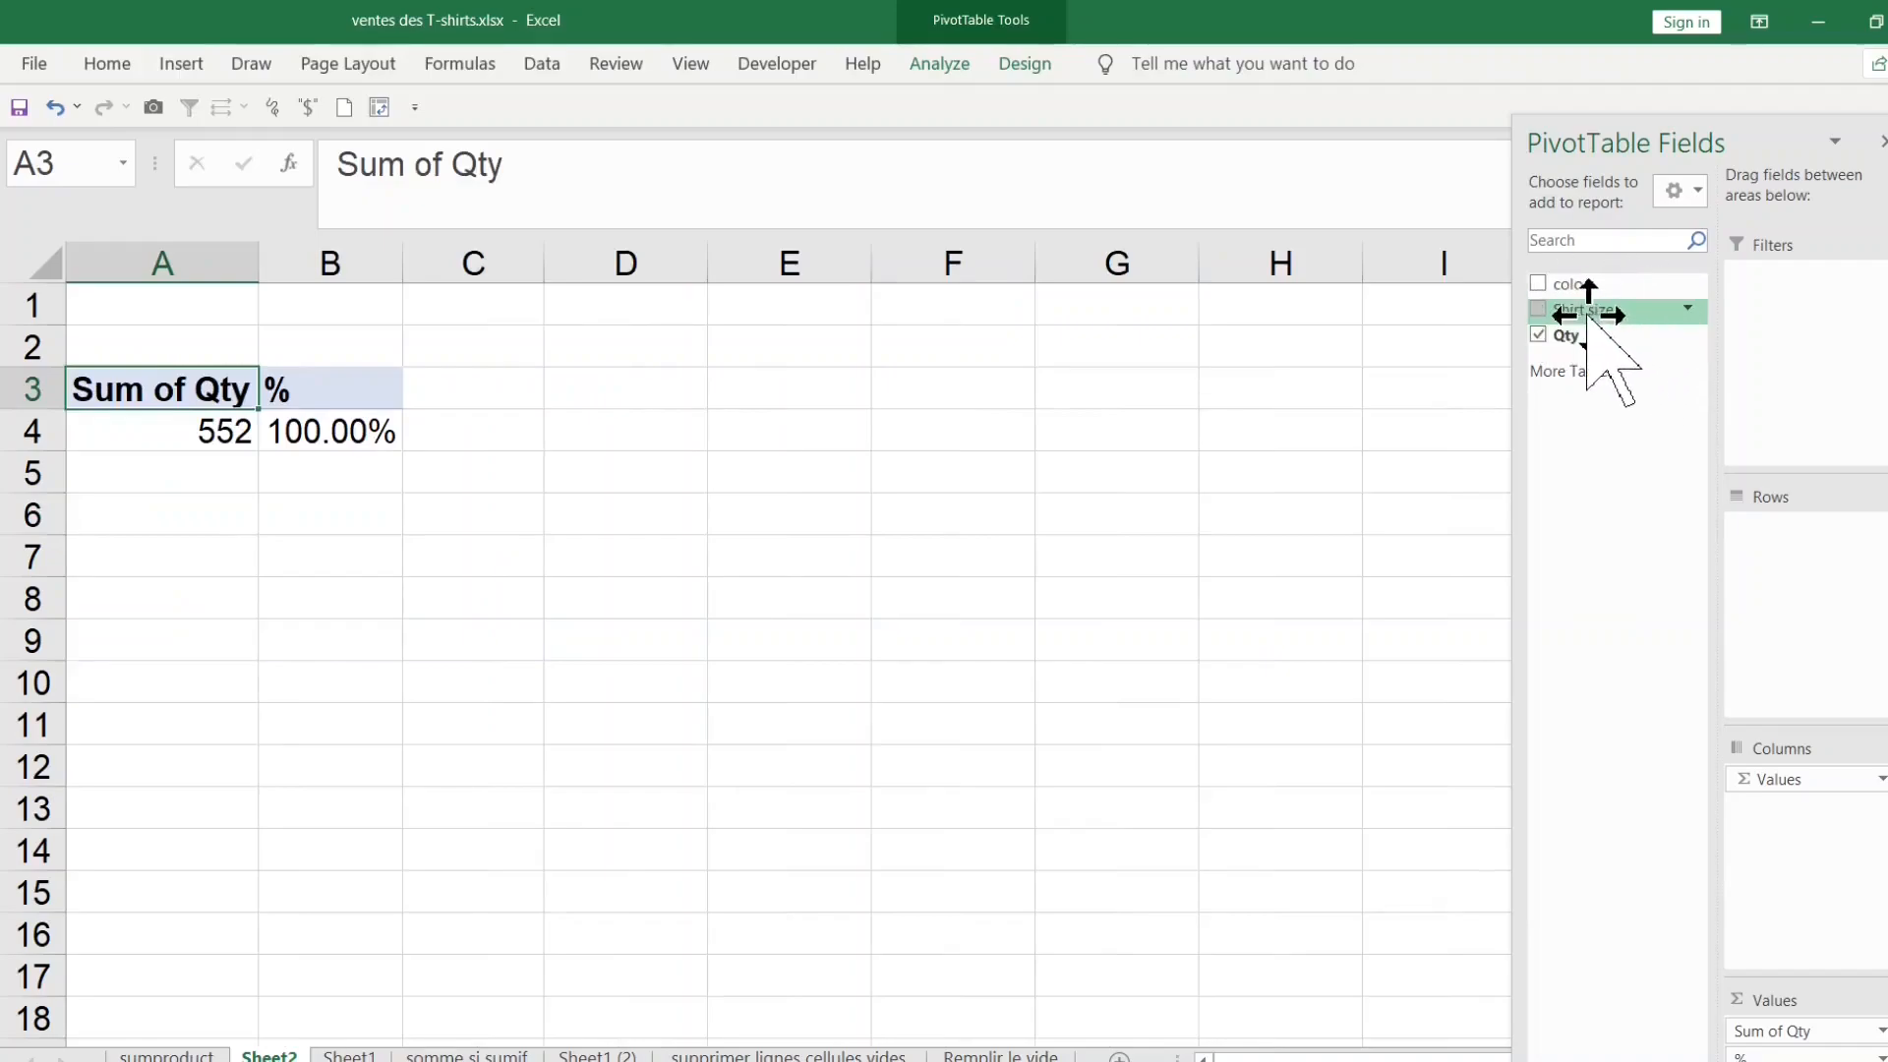
drag(1588, 315, 1624, 369)
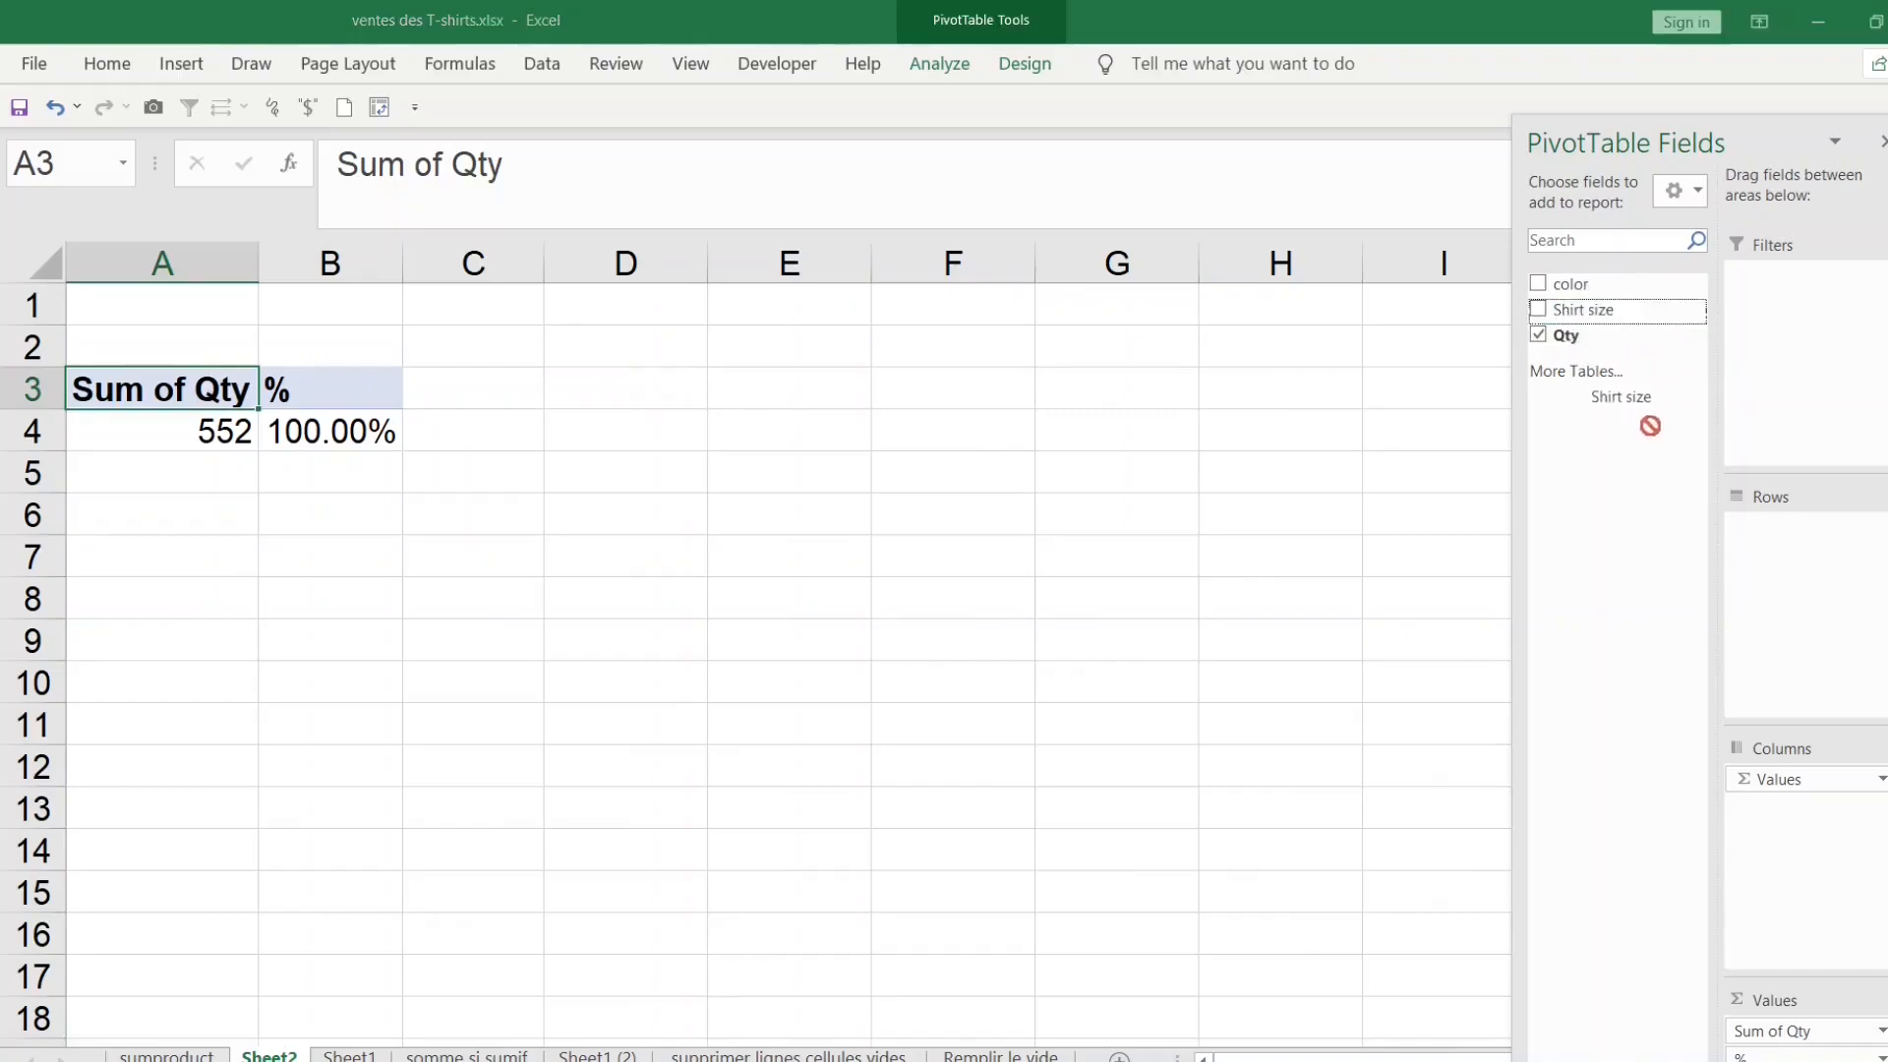
drag(1709, 548, 1782, 555)
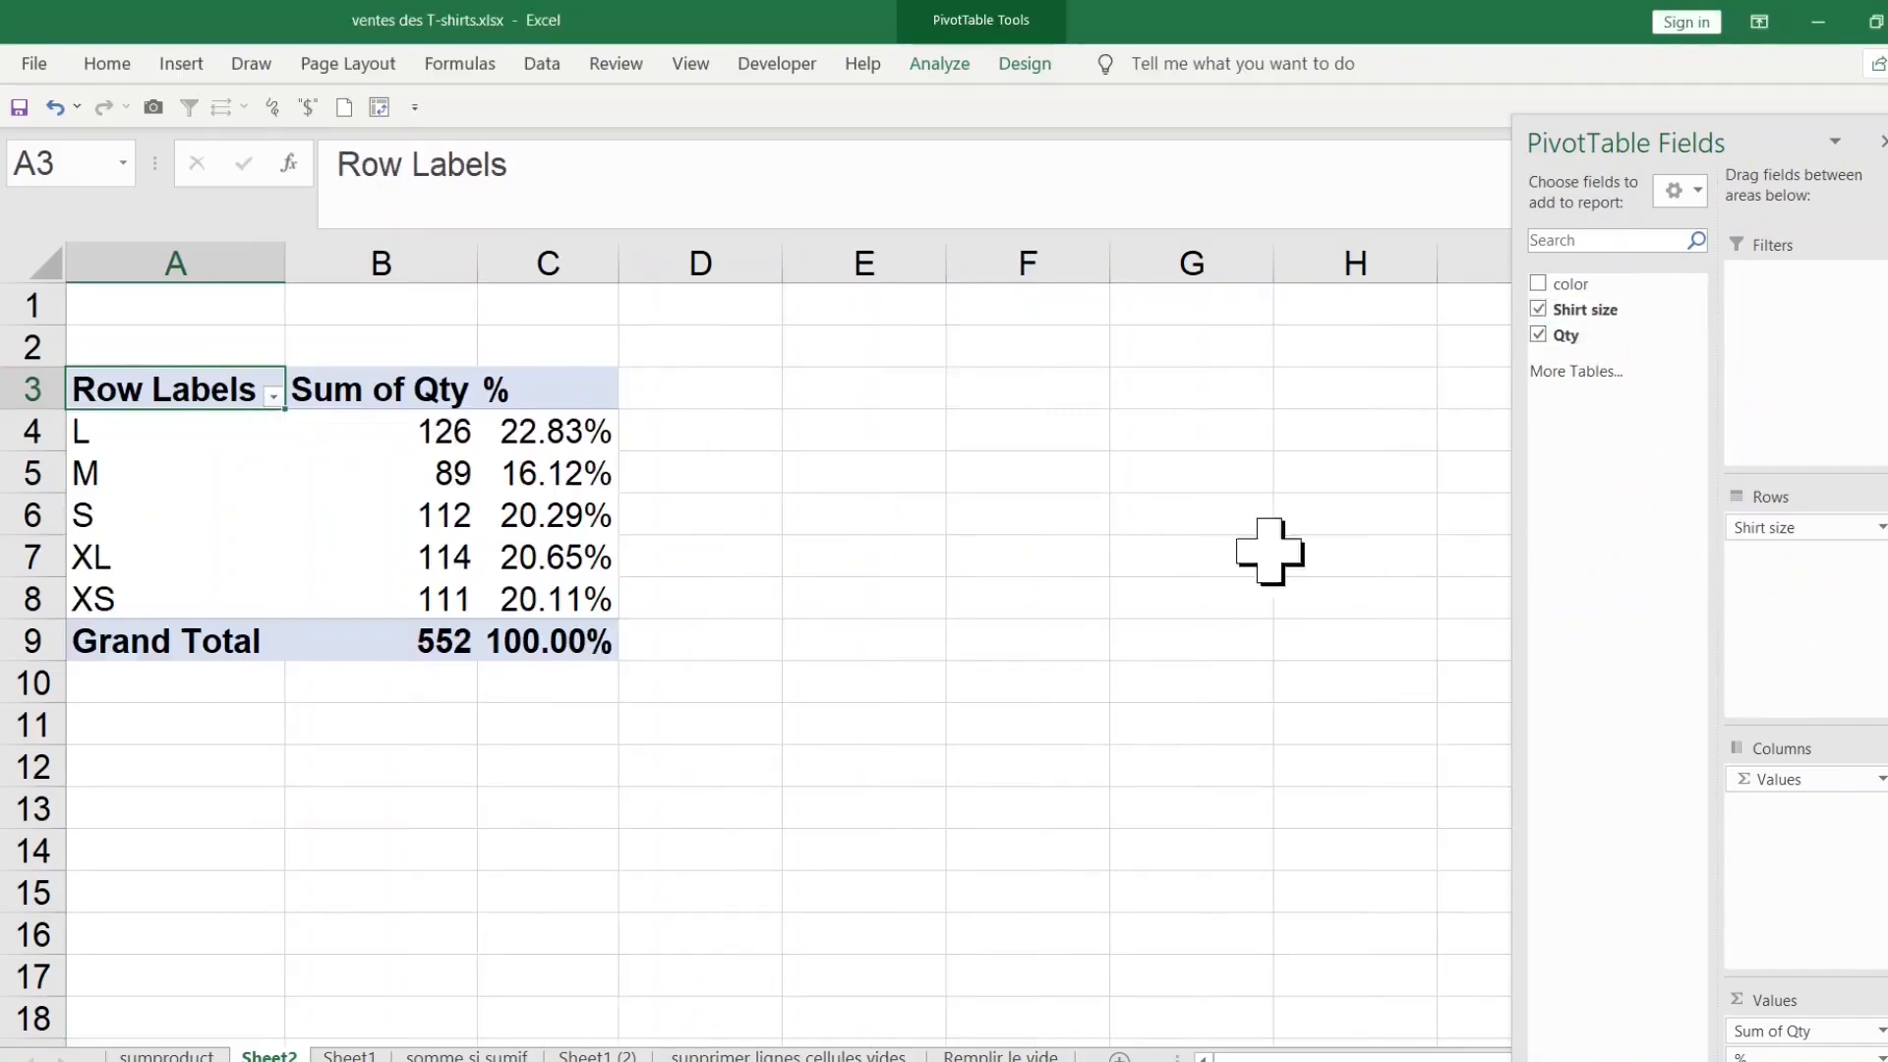
click(560, 513)
click(859, 501)
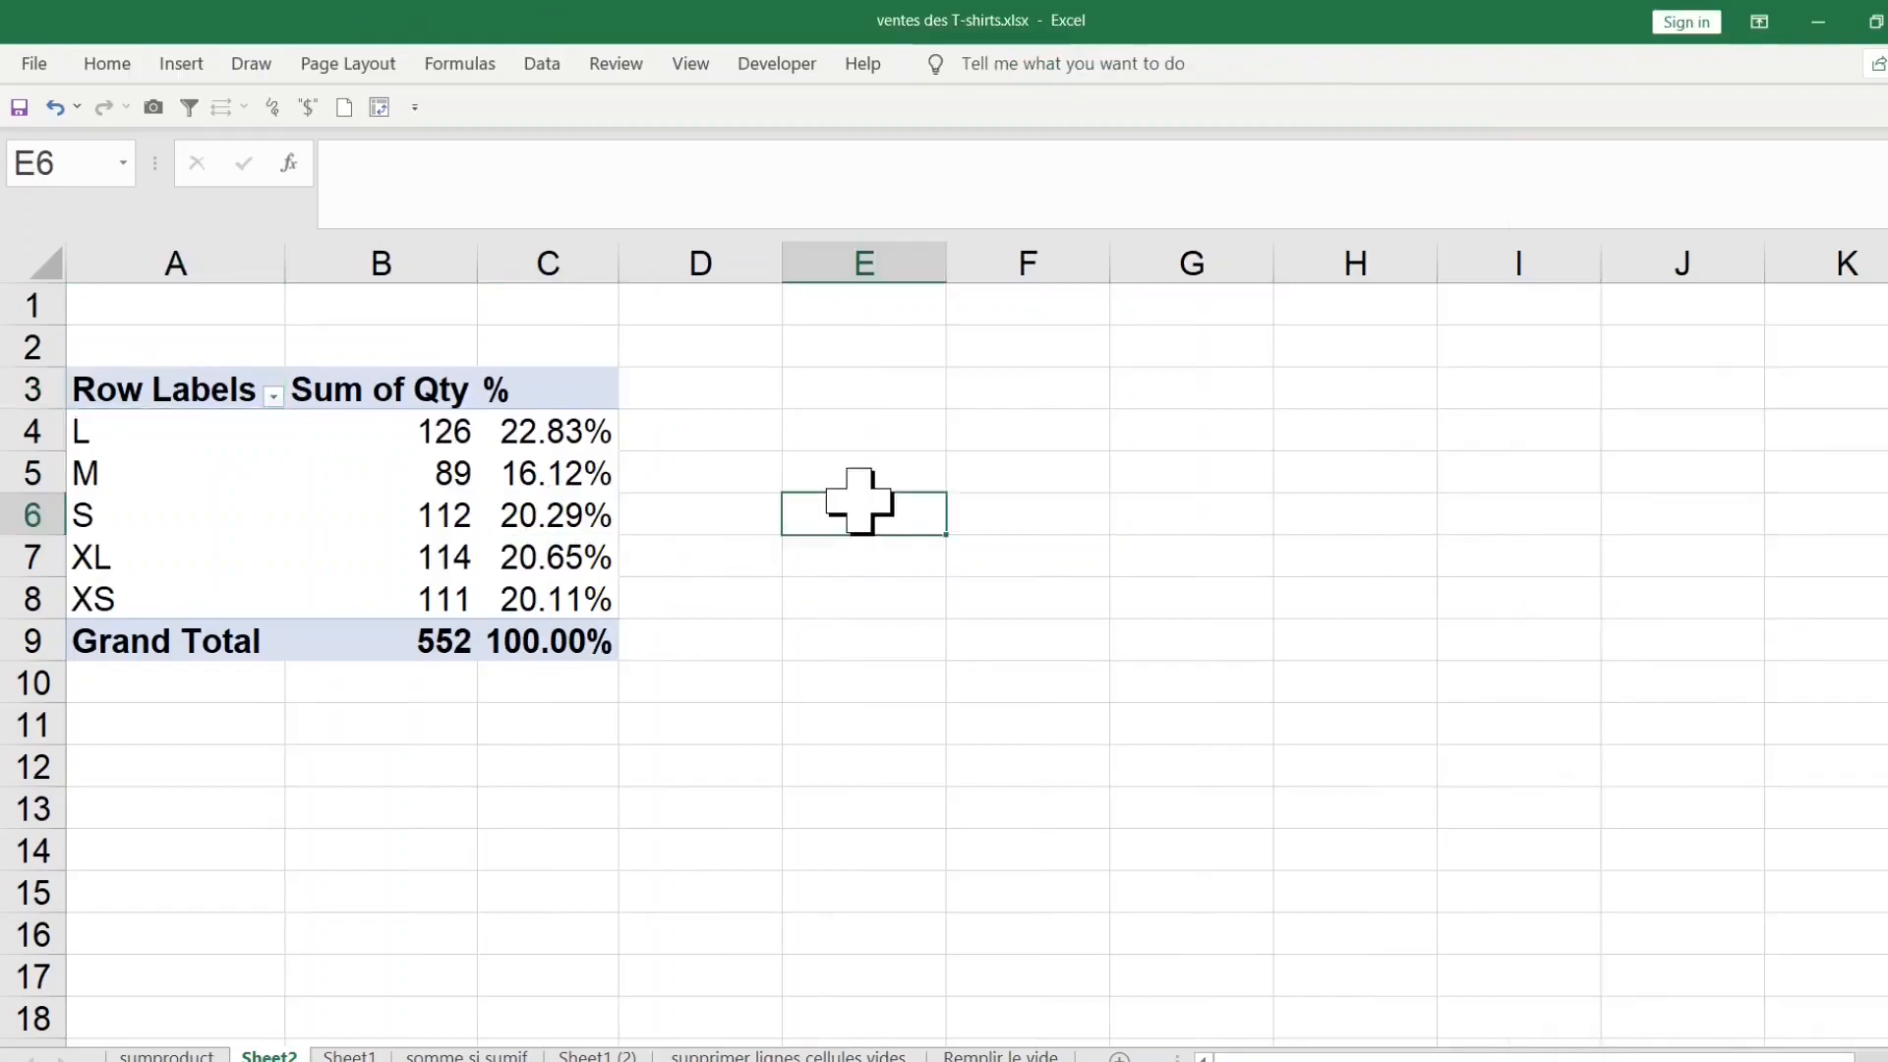
click(470, 474)
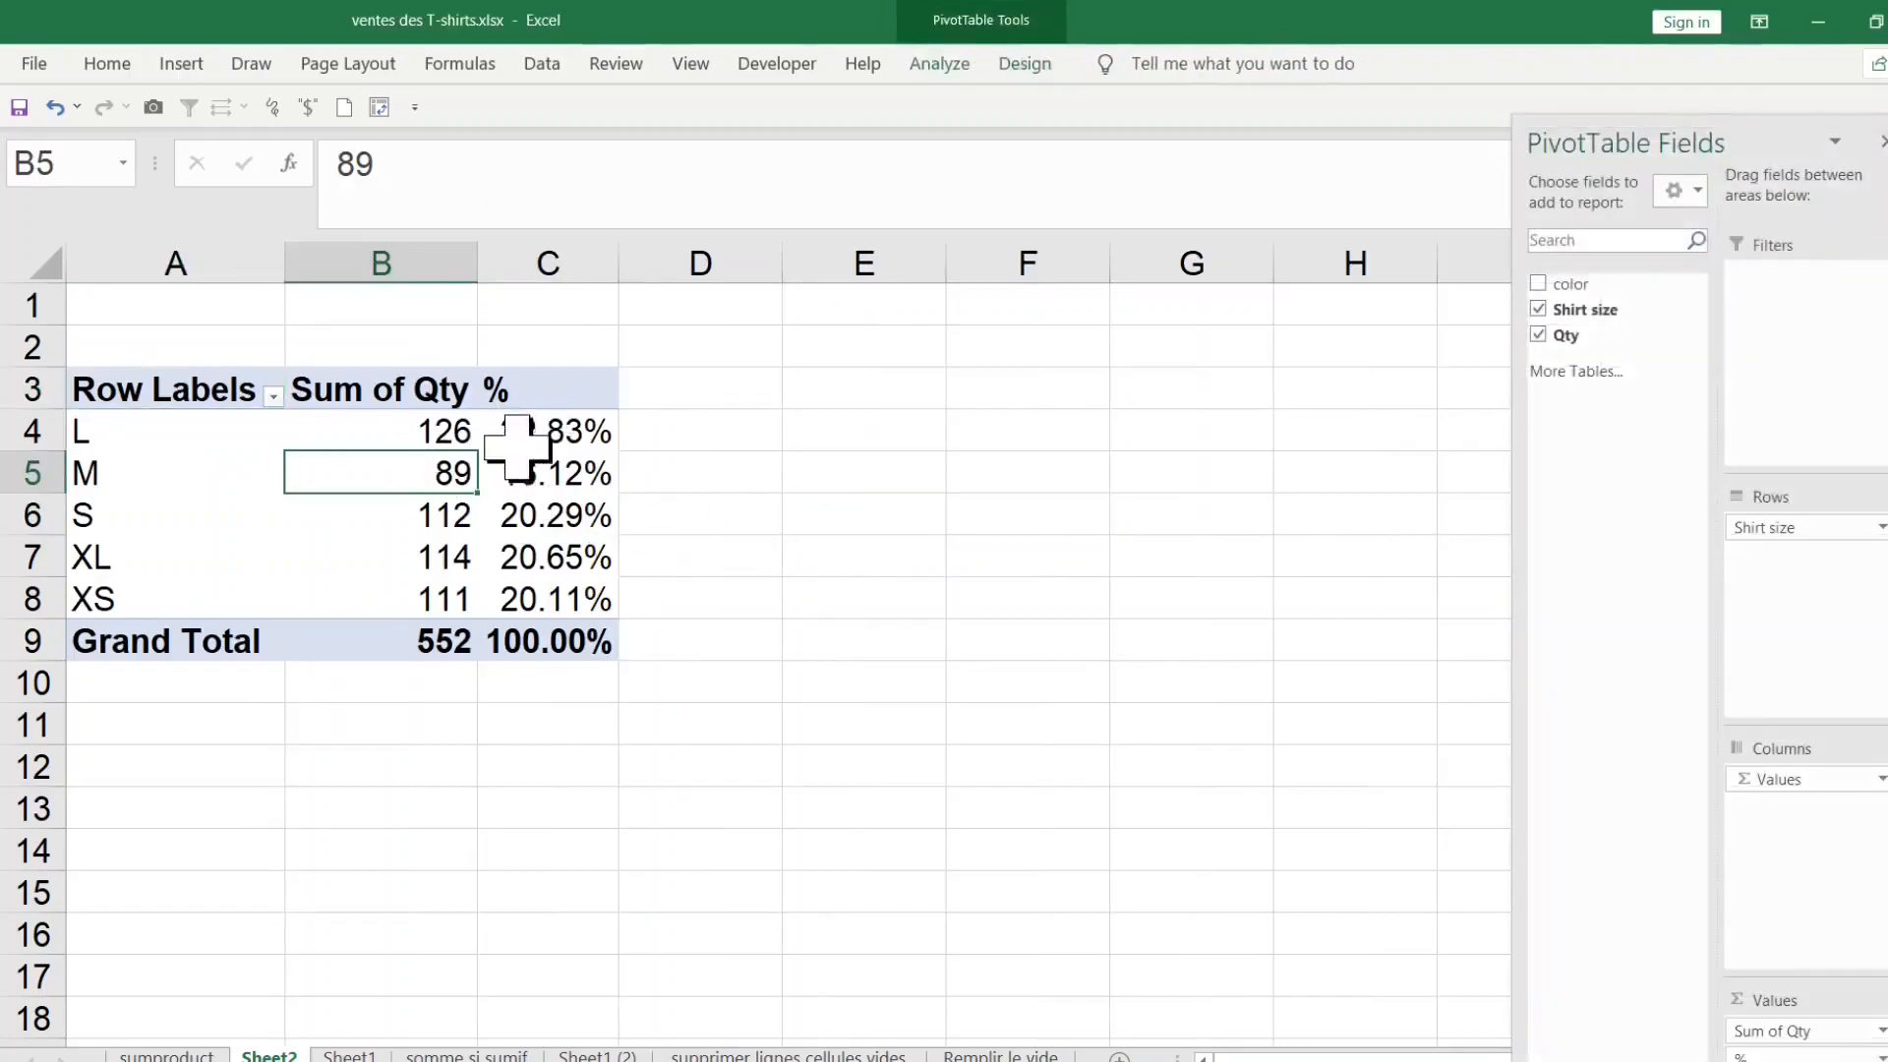
Step: Enter the note "groupe L" in cell E1
click(900, 314)
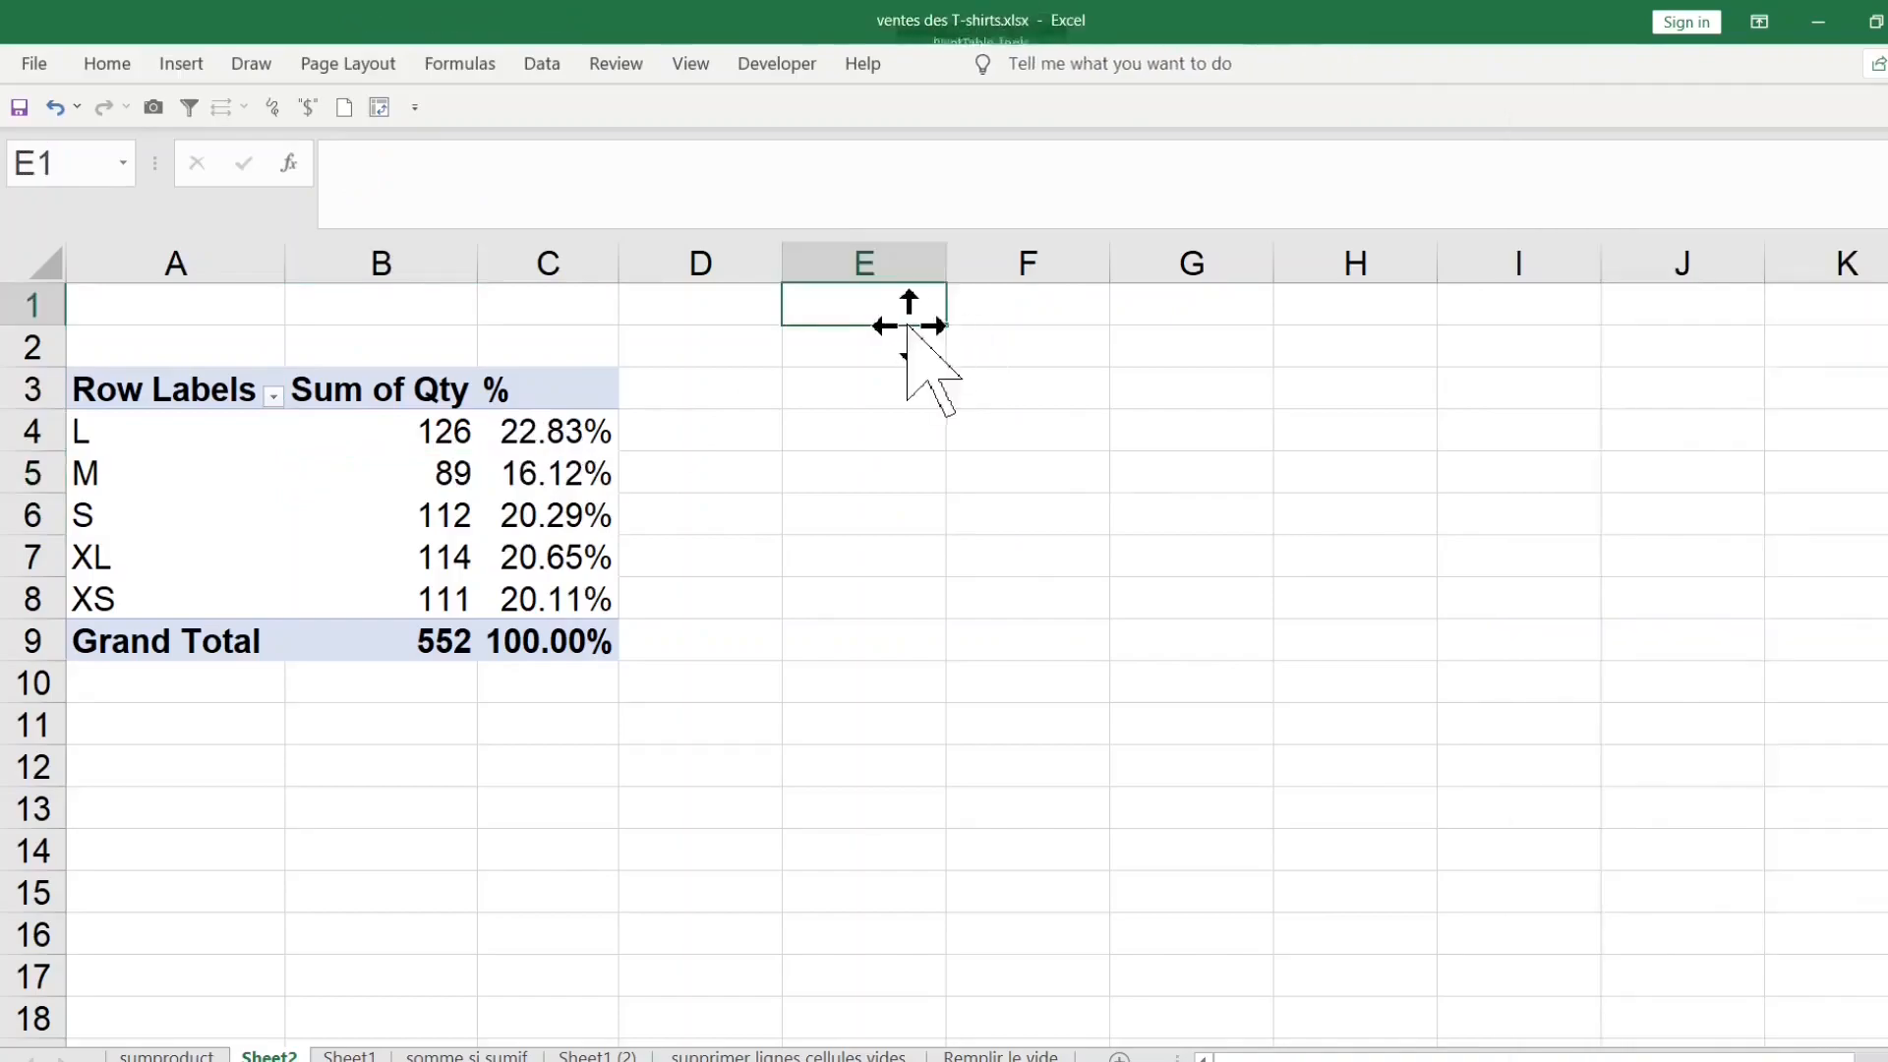
text(groupe L)
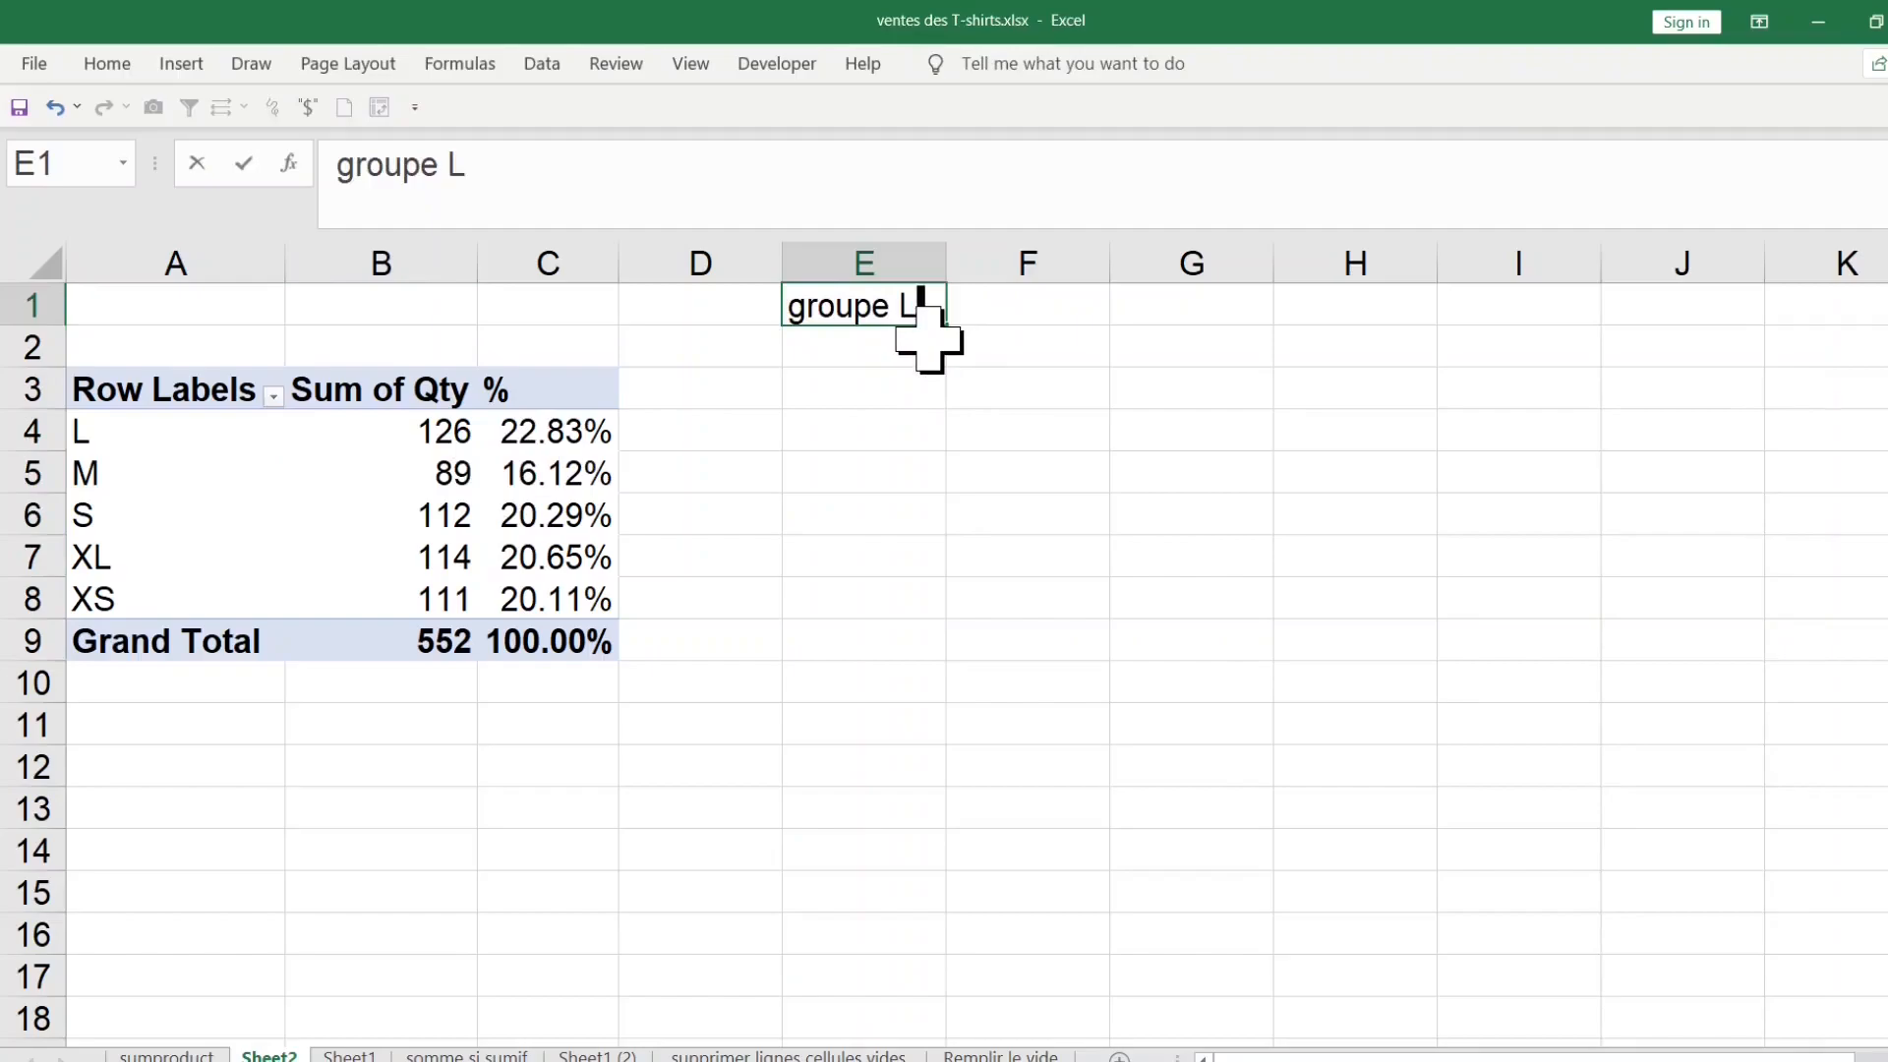
click(548, 478)
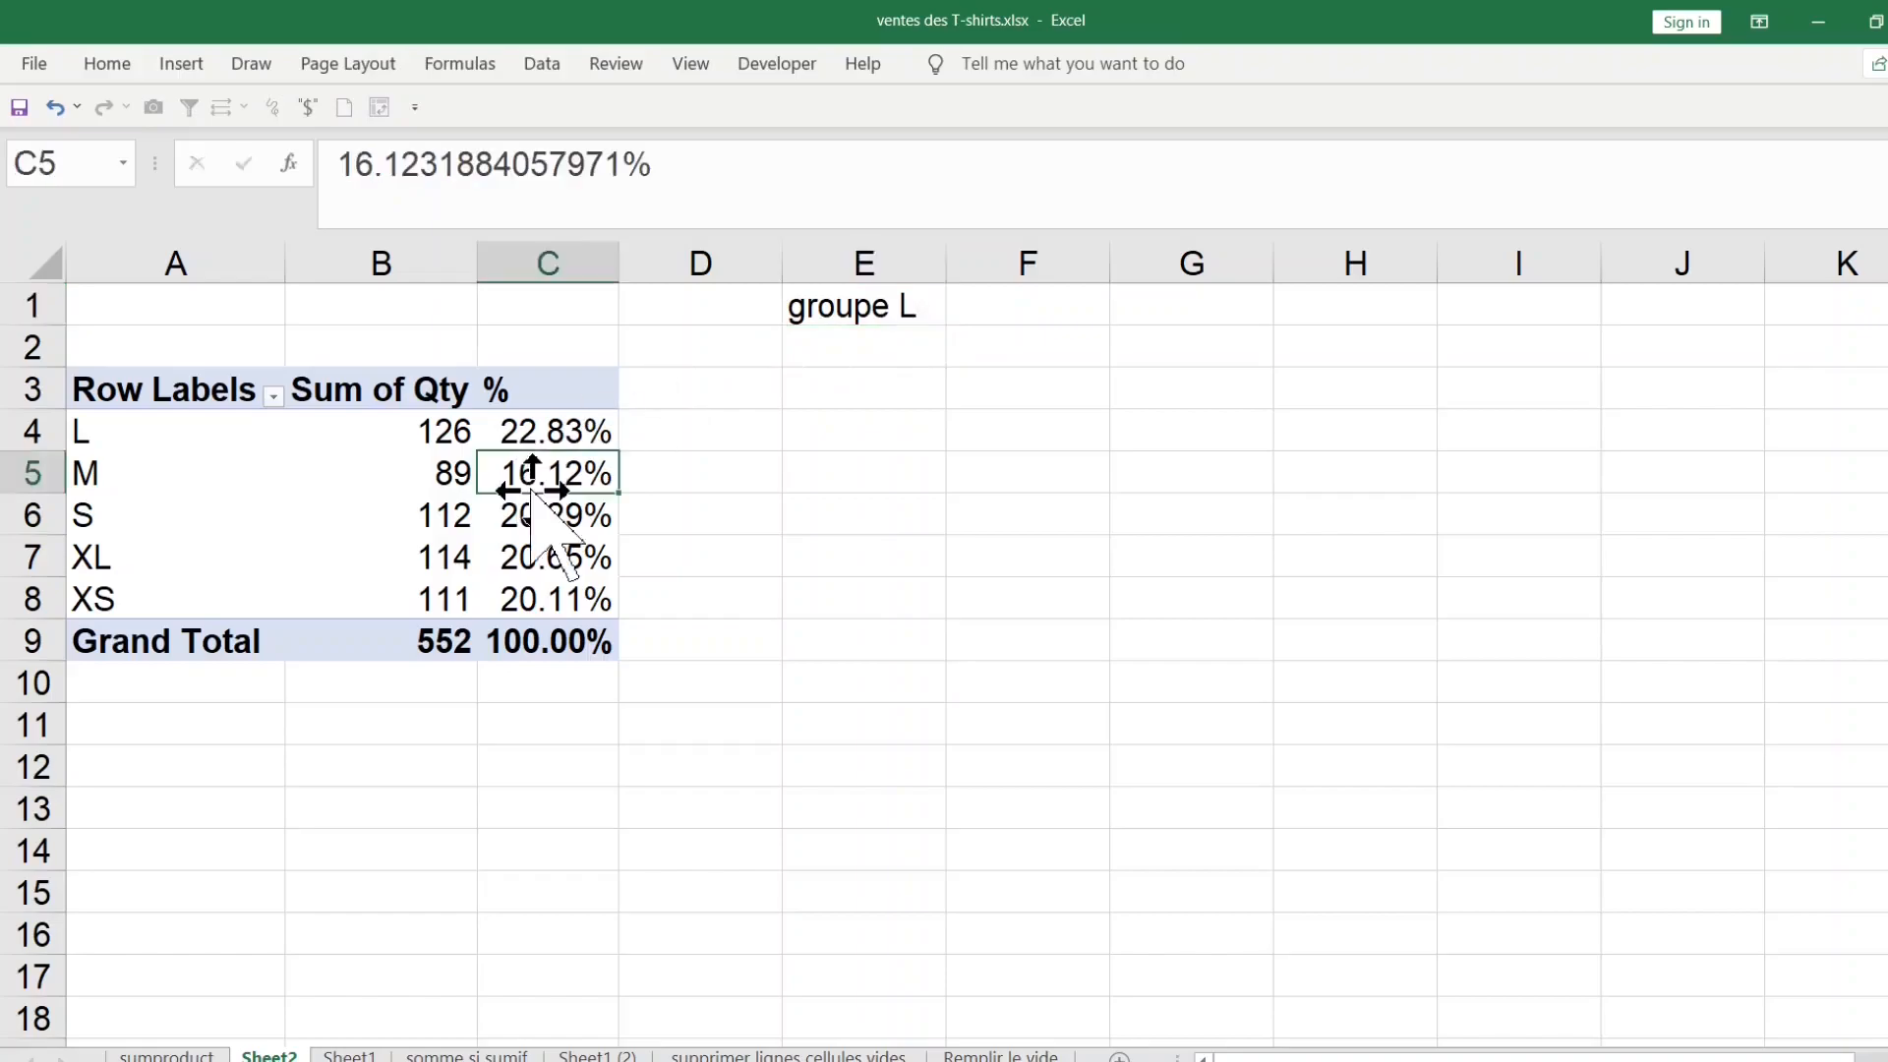
Step: Group the L and XL shirt sizes in the PivotTable's row labels
click(128, 401)
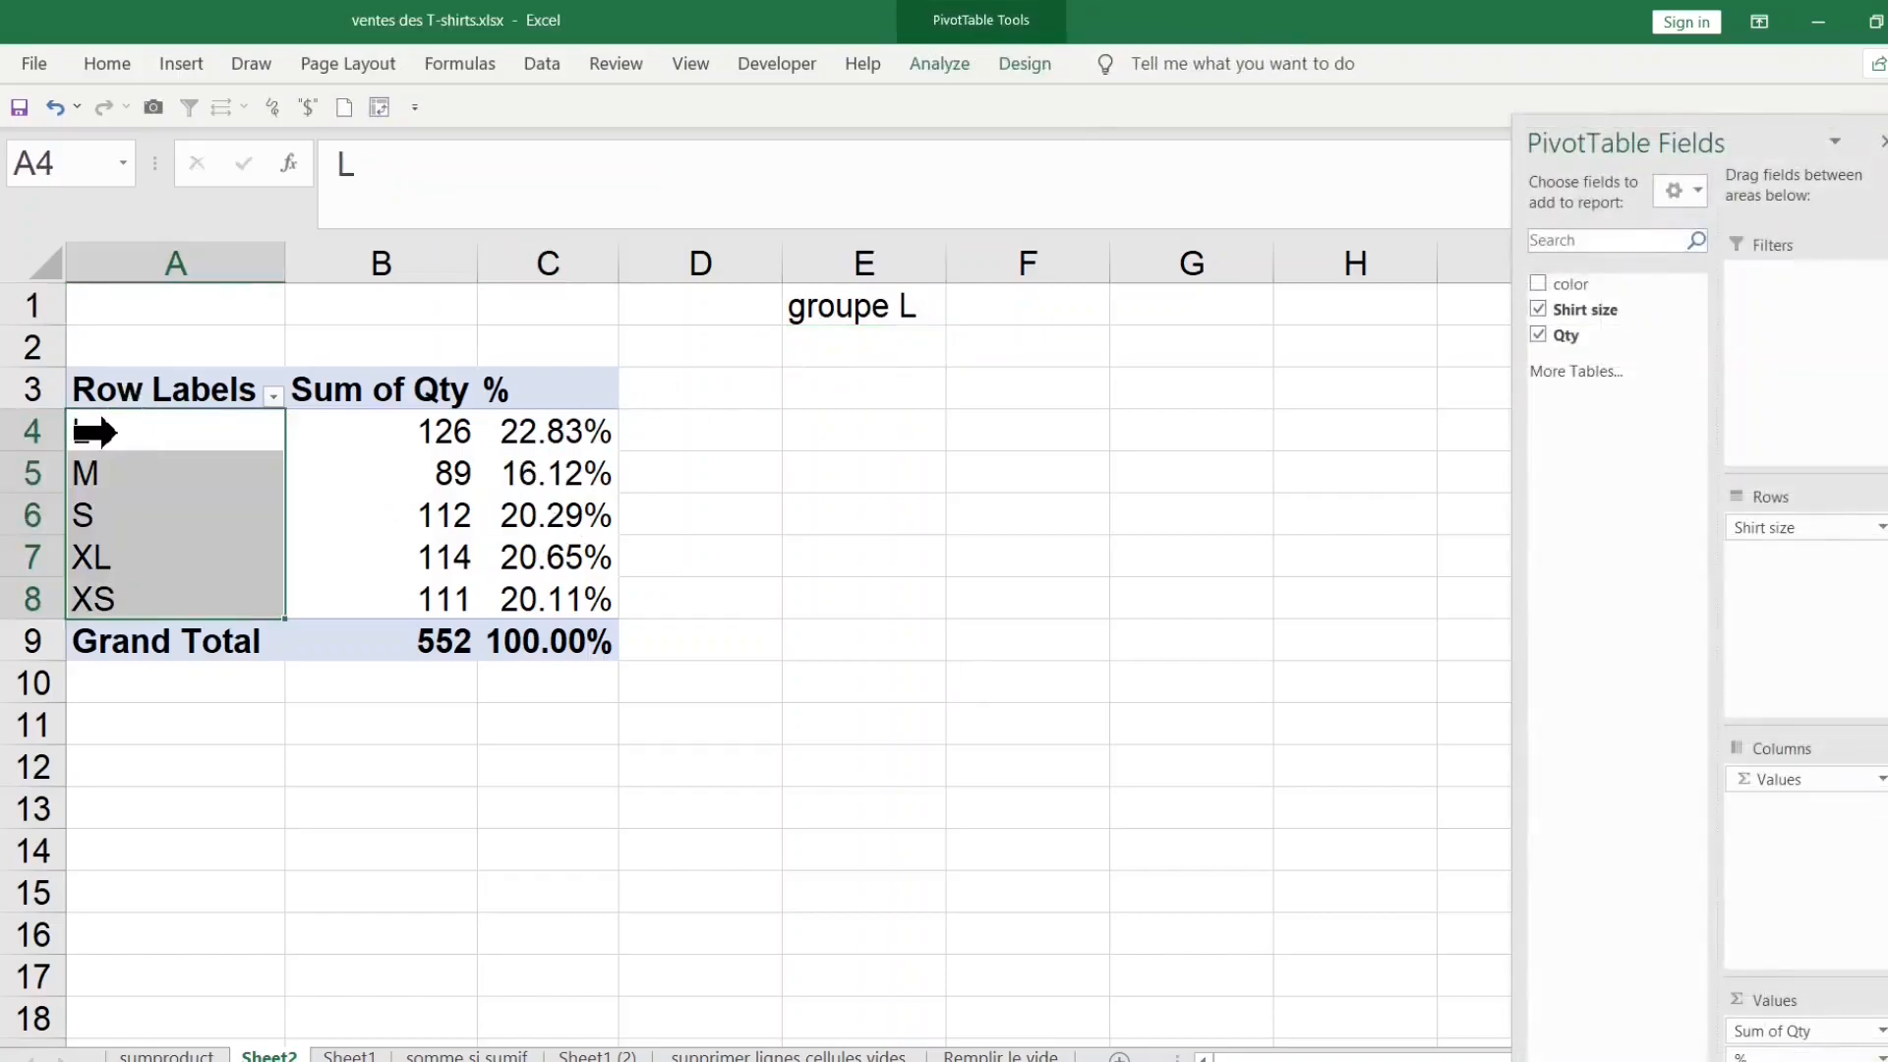
click(97, 426)
click(163, 438)
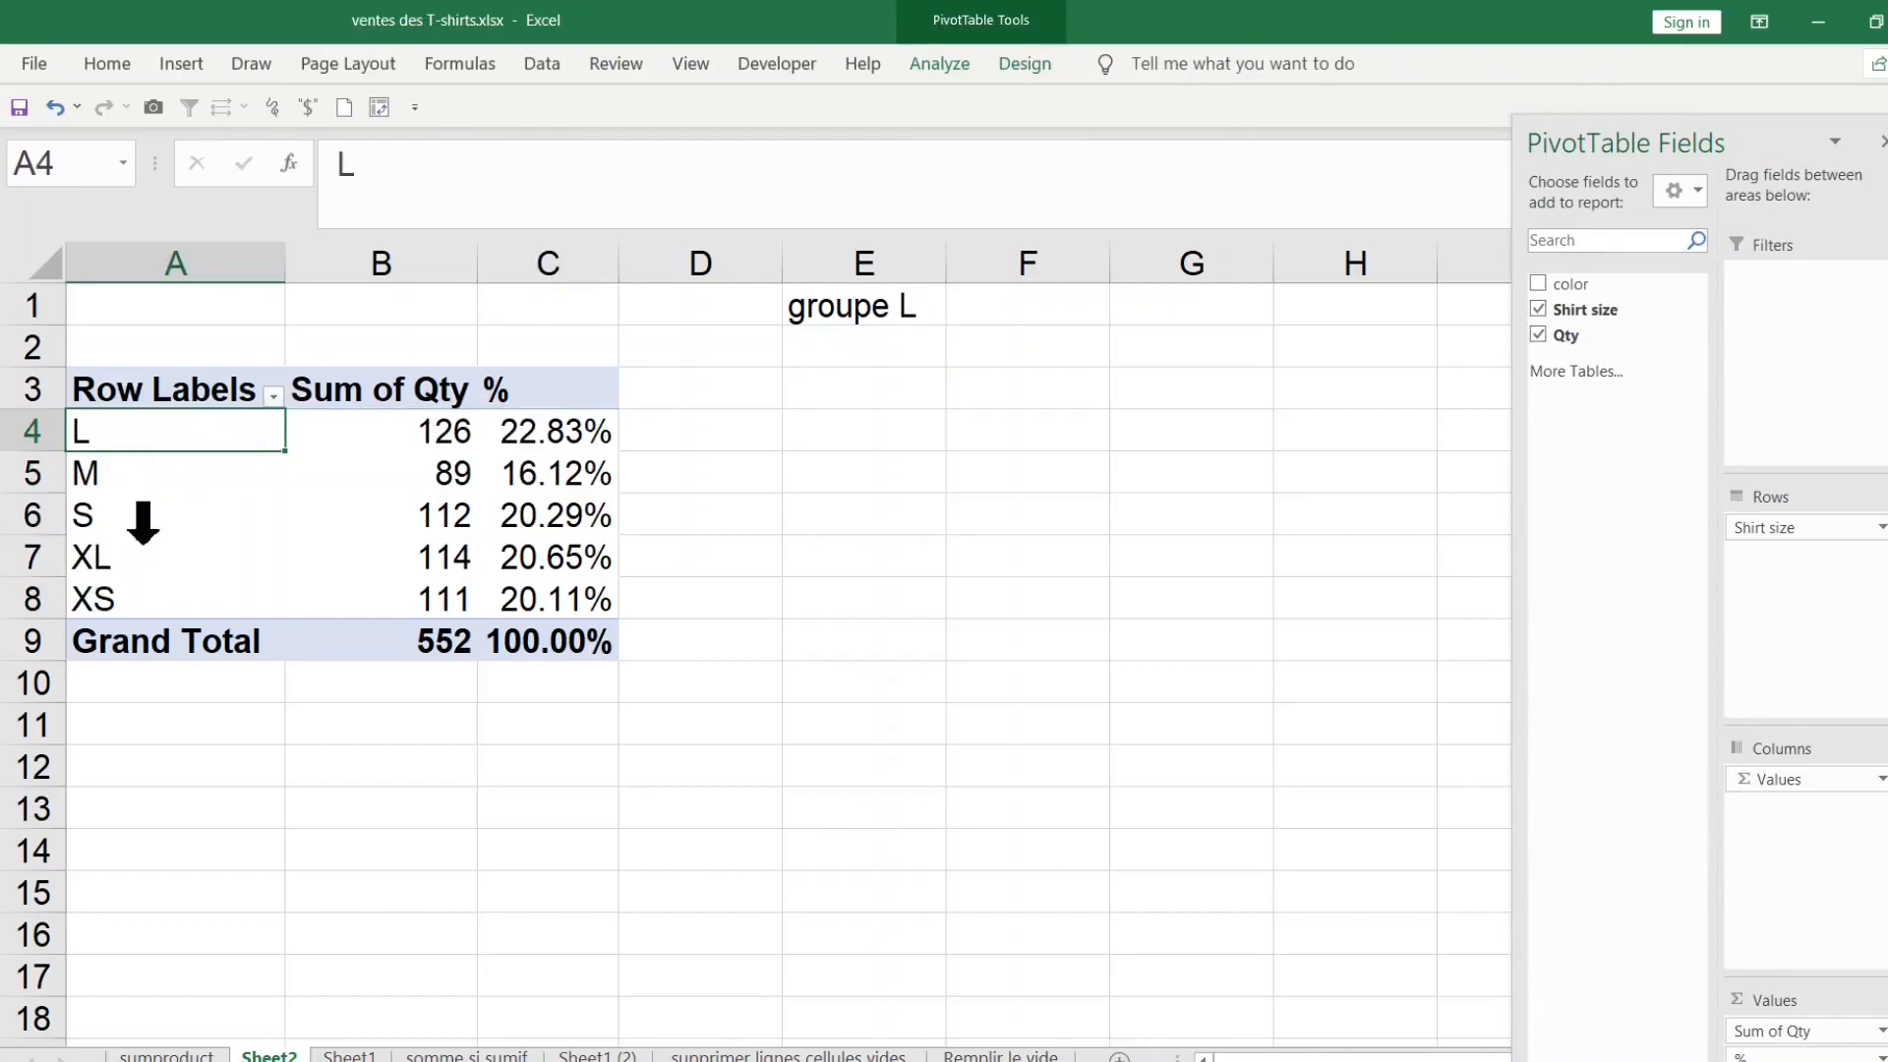
ctrl+click(131, 556)
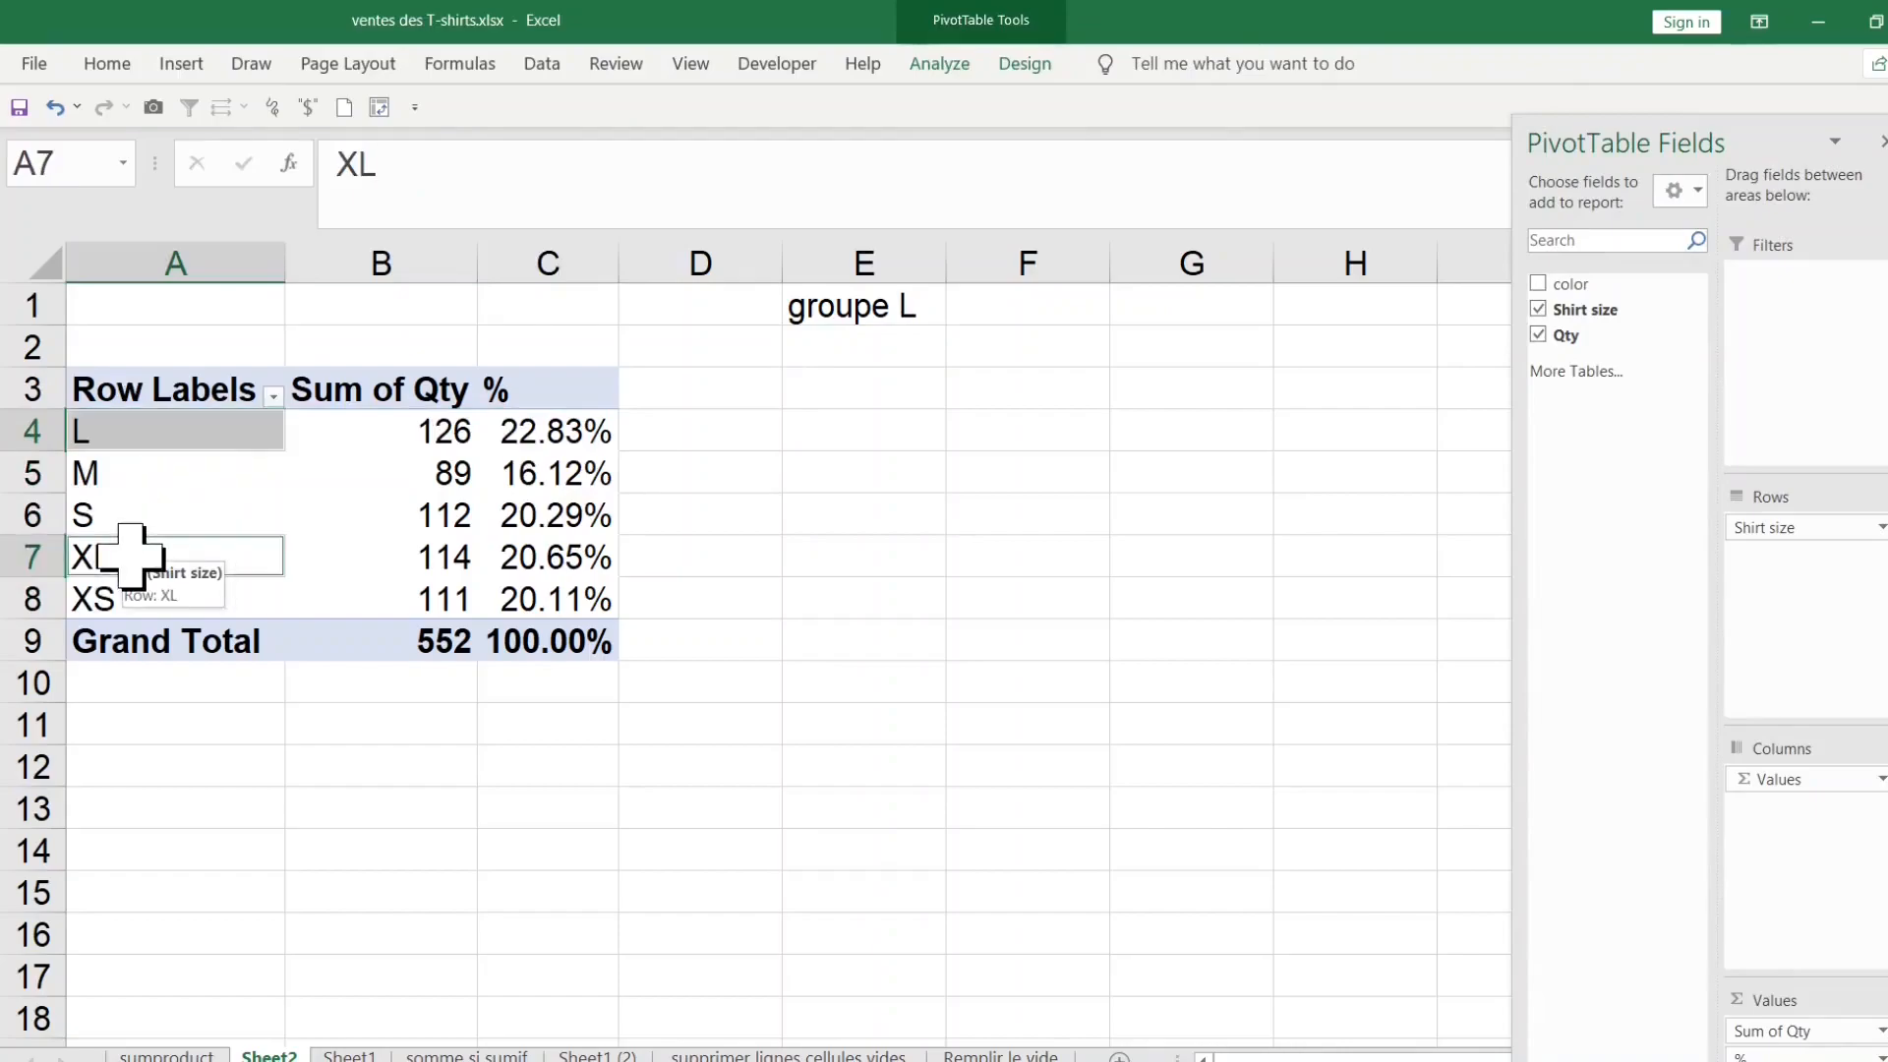
right_click(159, 430)
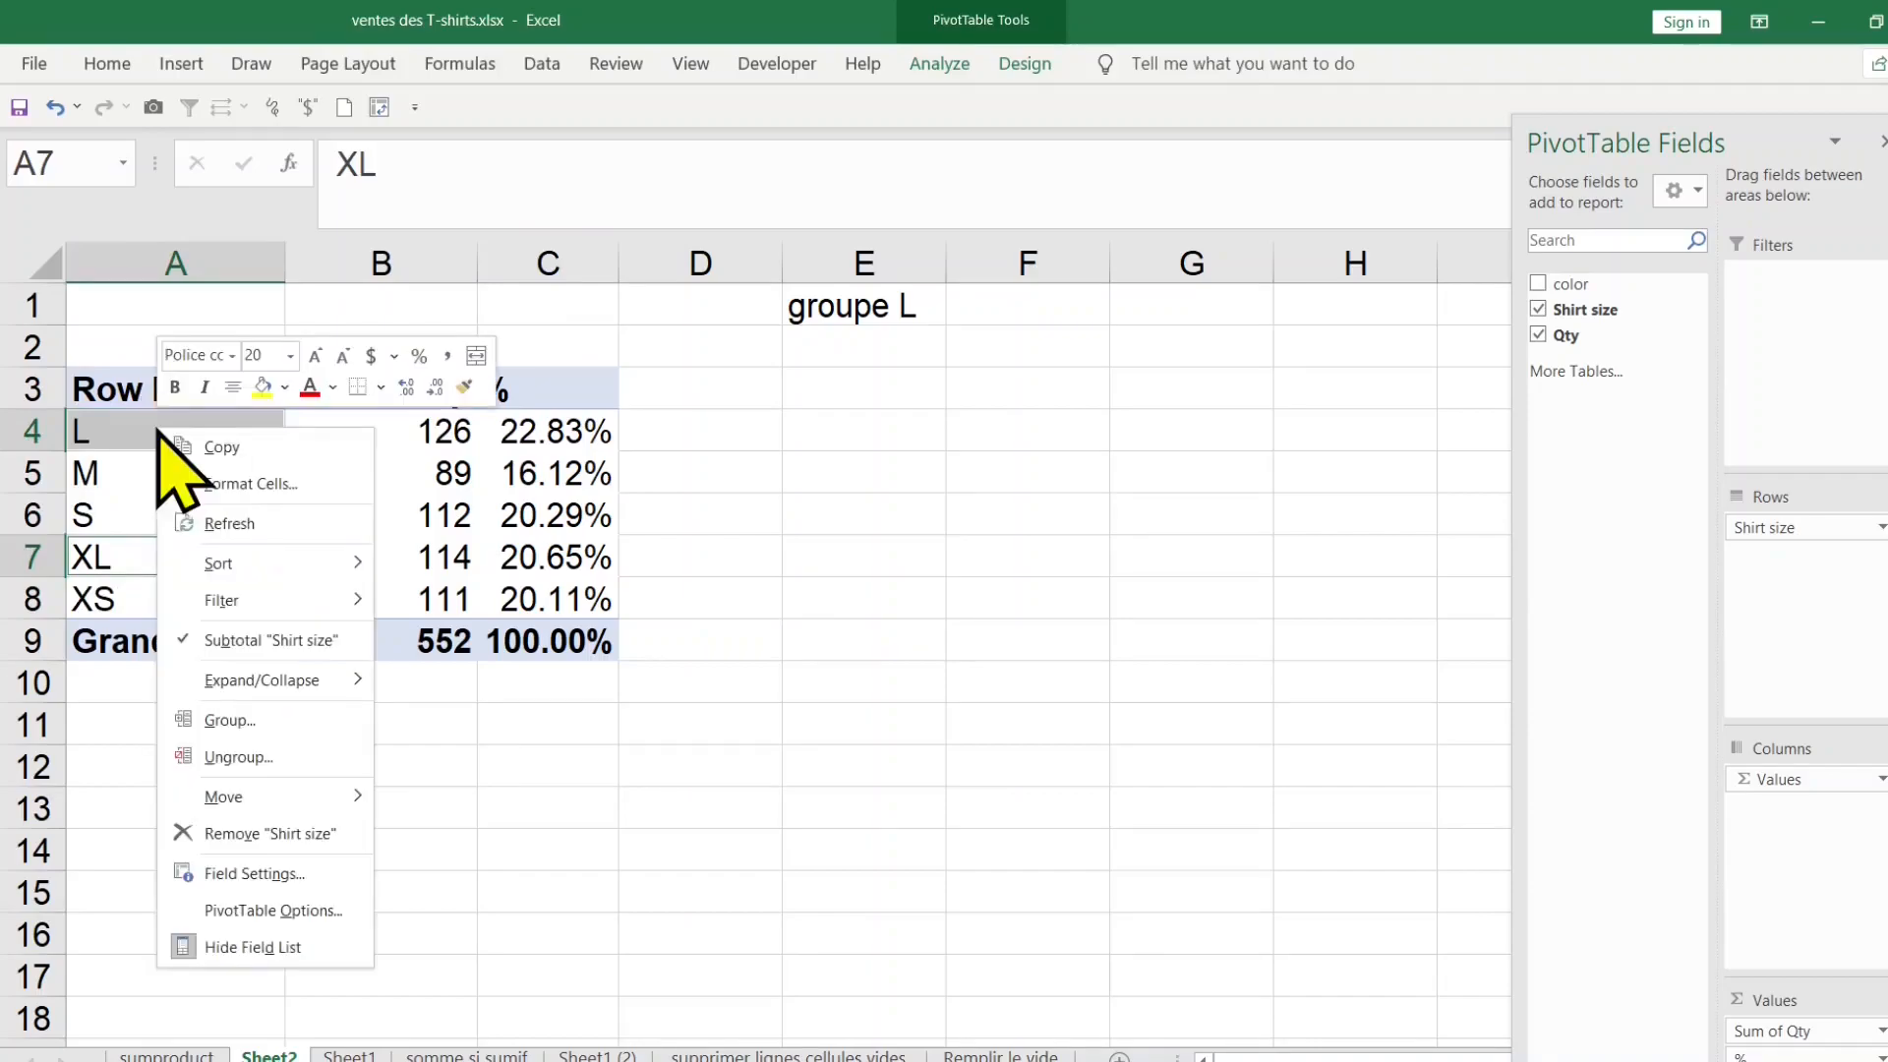
click(266, 721)
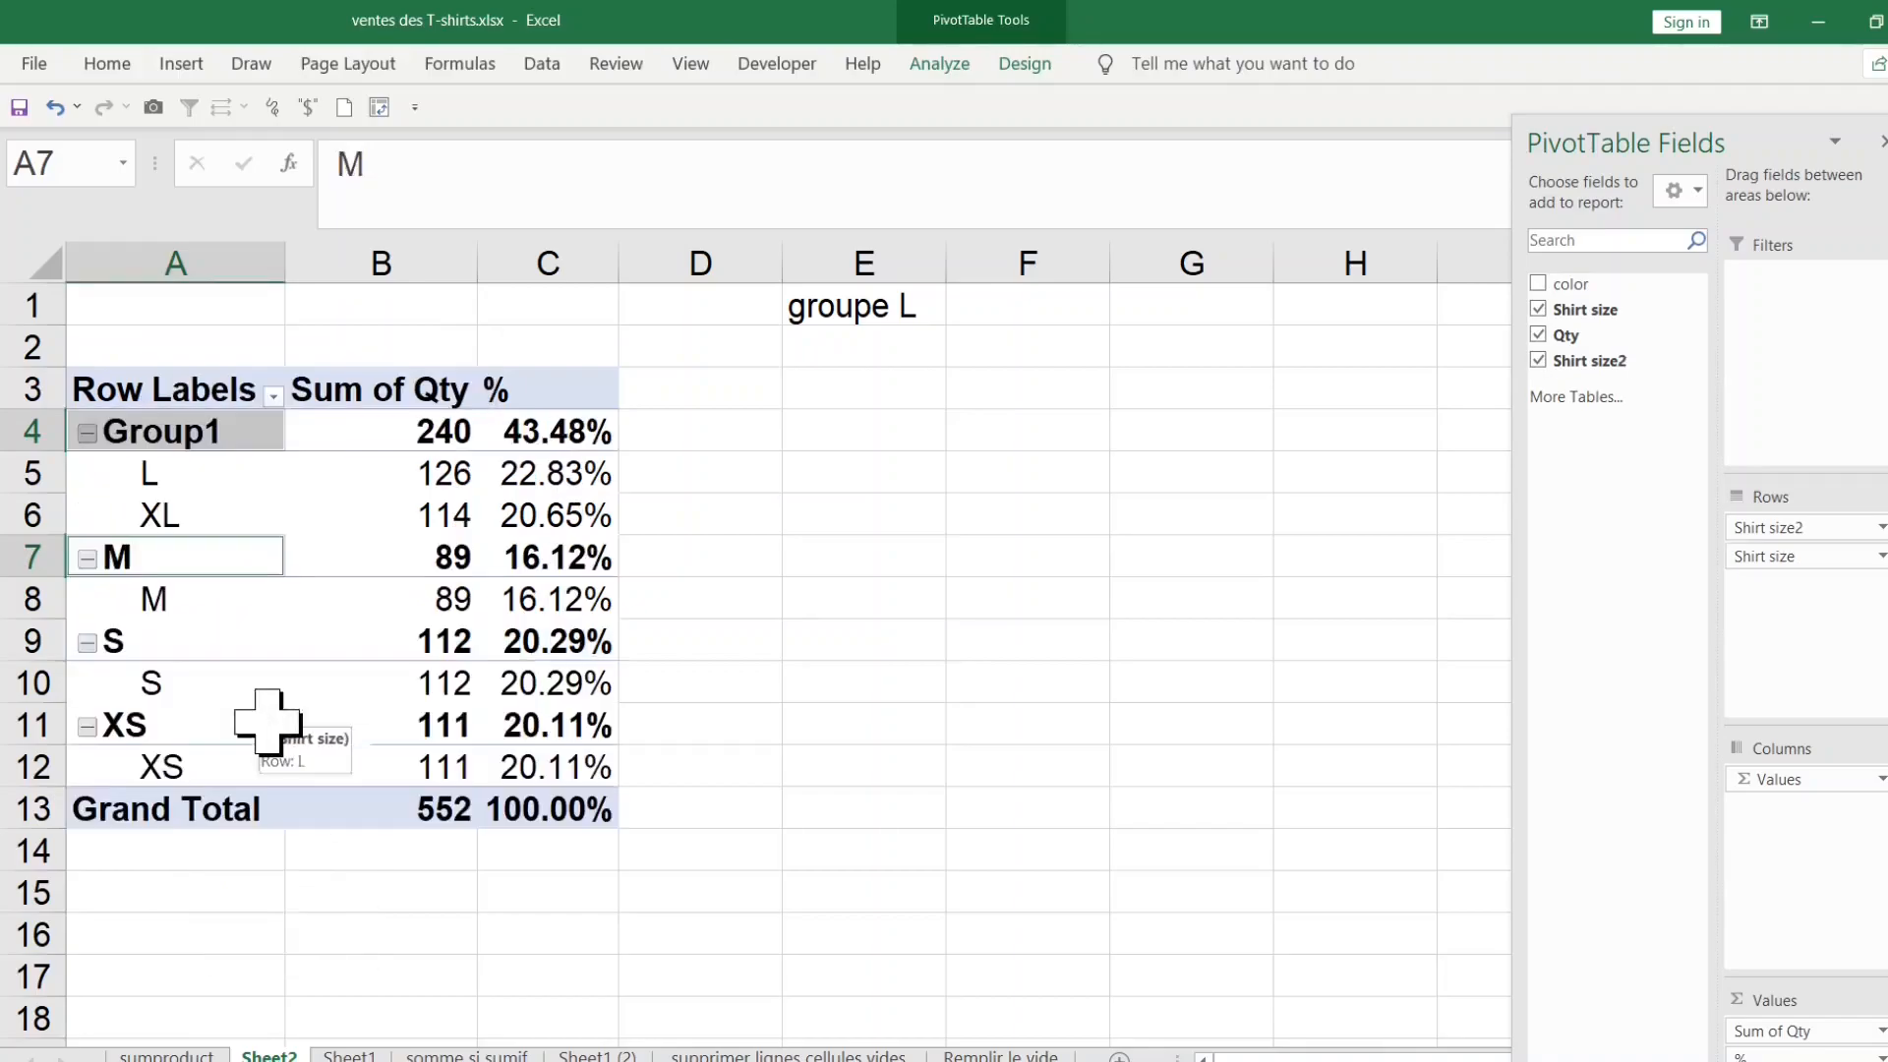
Step: Rename the group containing L and XL as Large
click(183, 433)
click(580, 157)
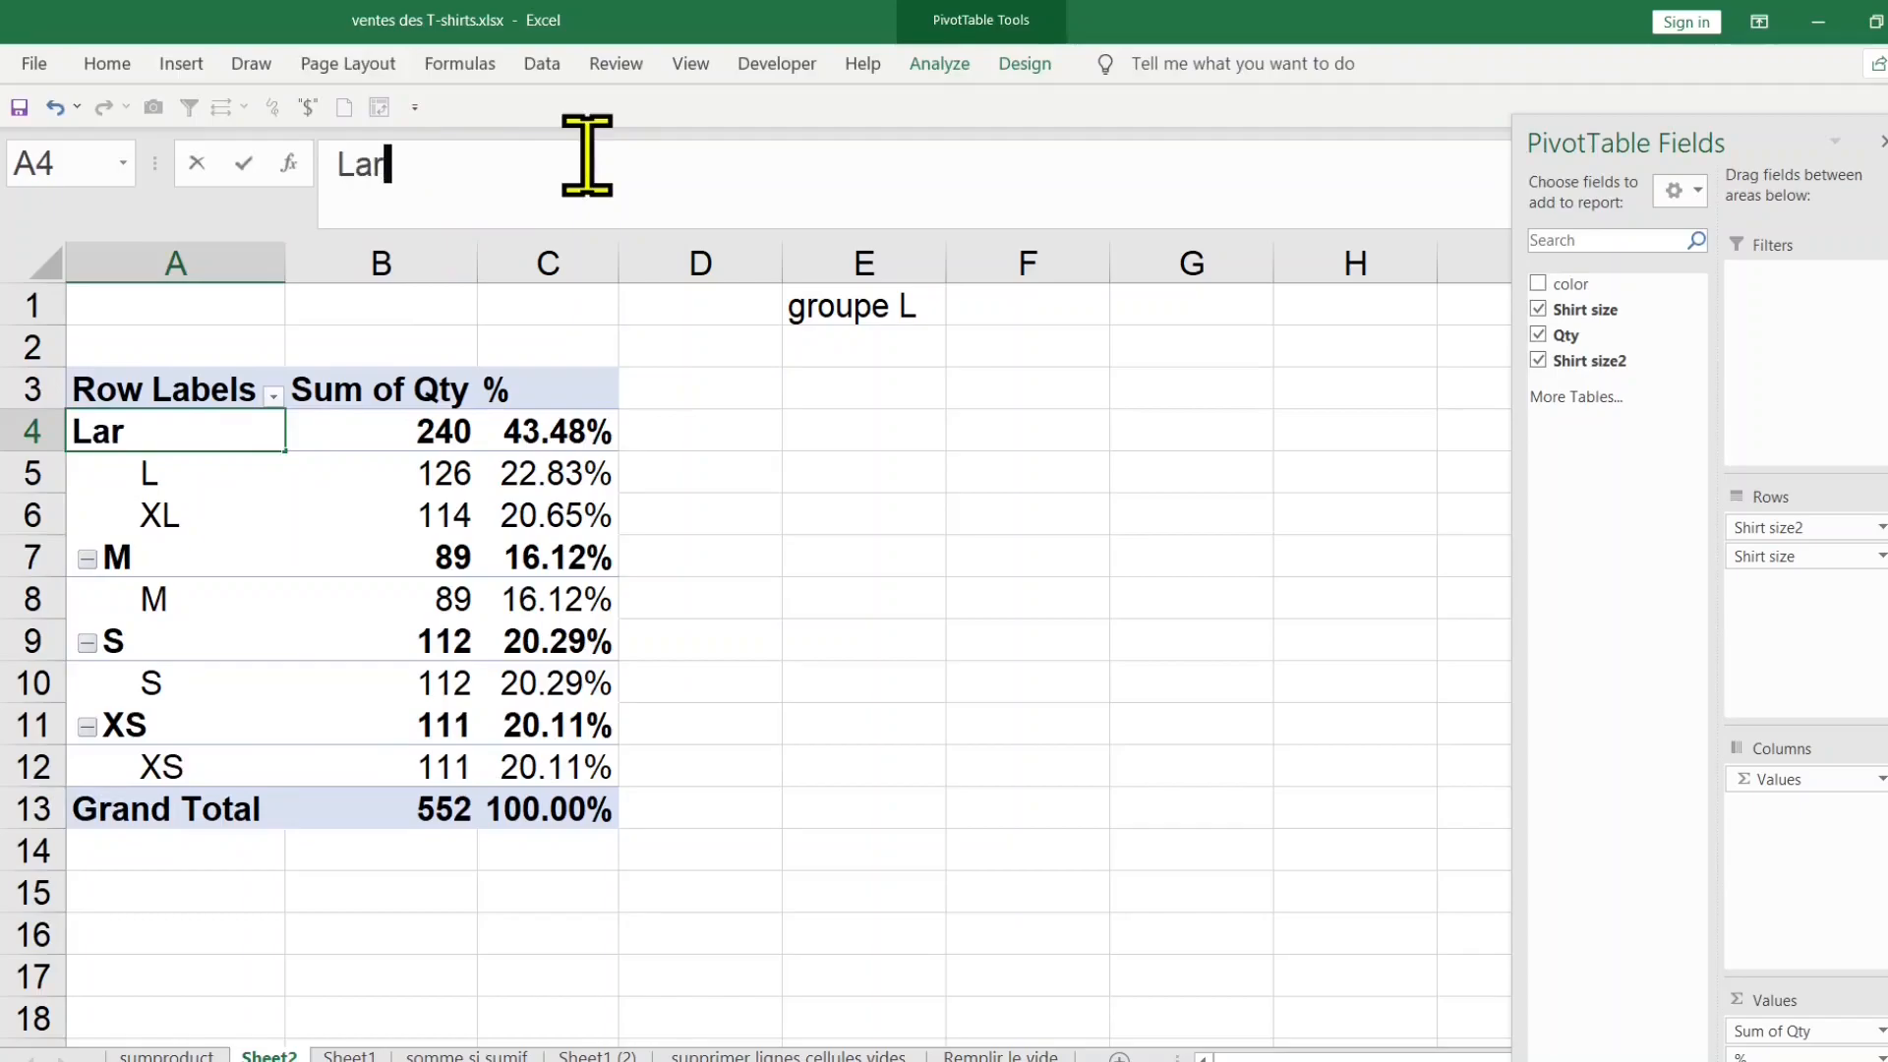
text(Large)
key(Return)
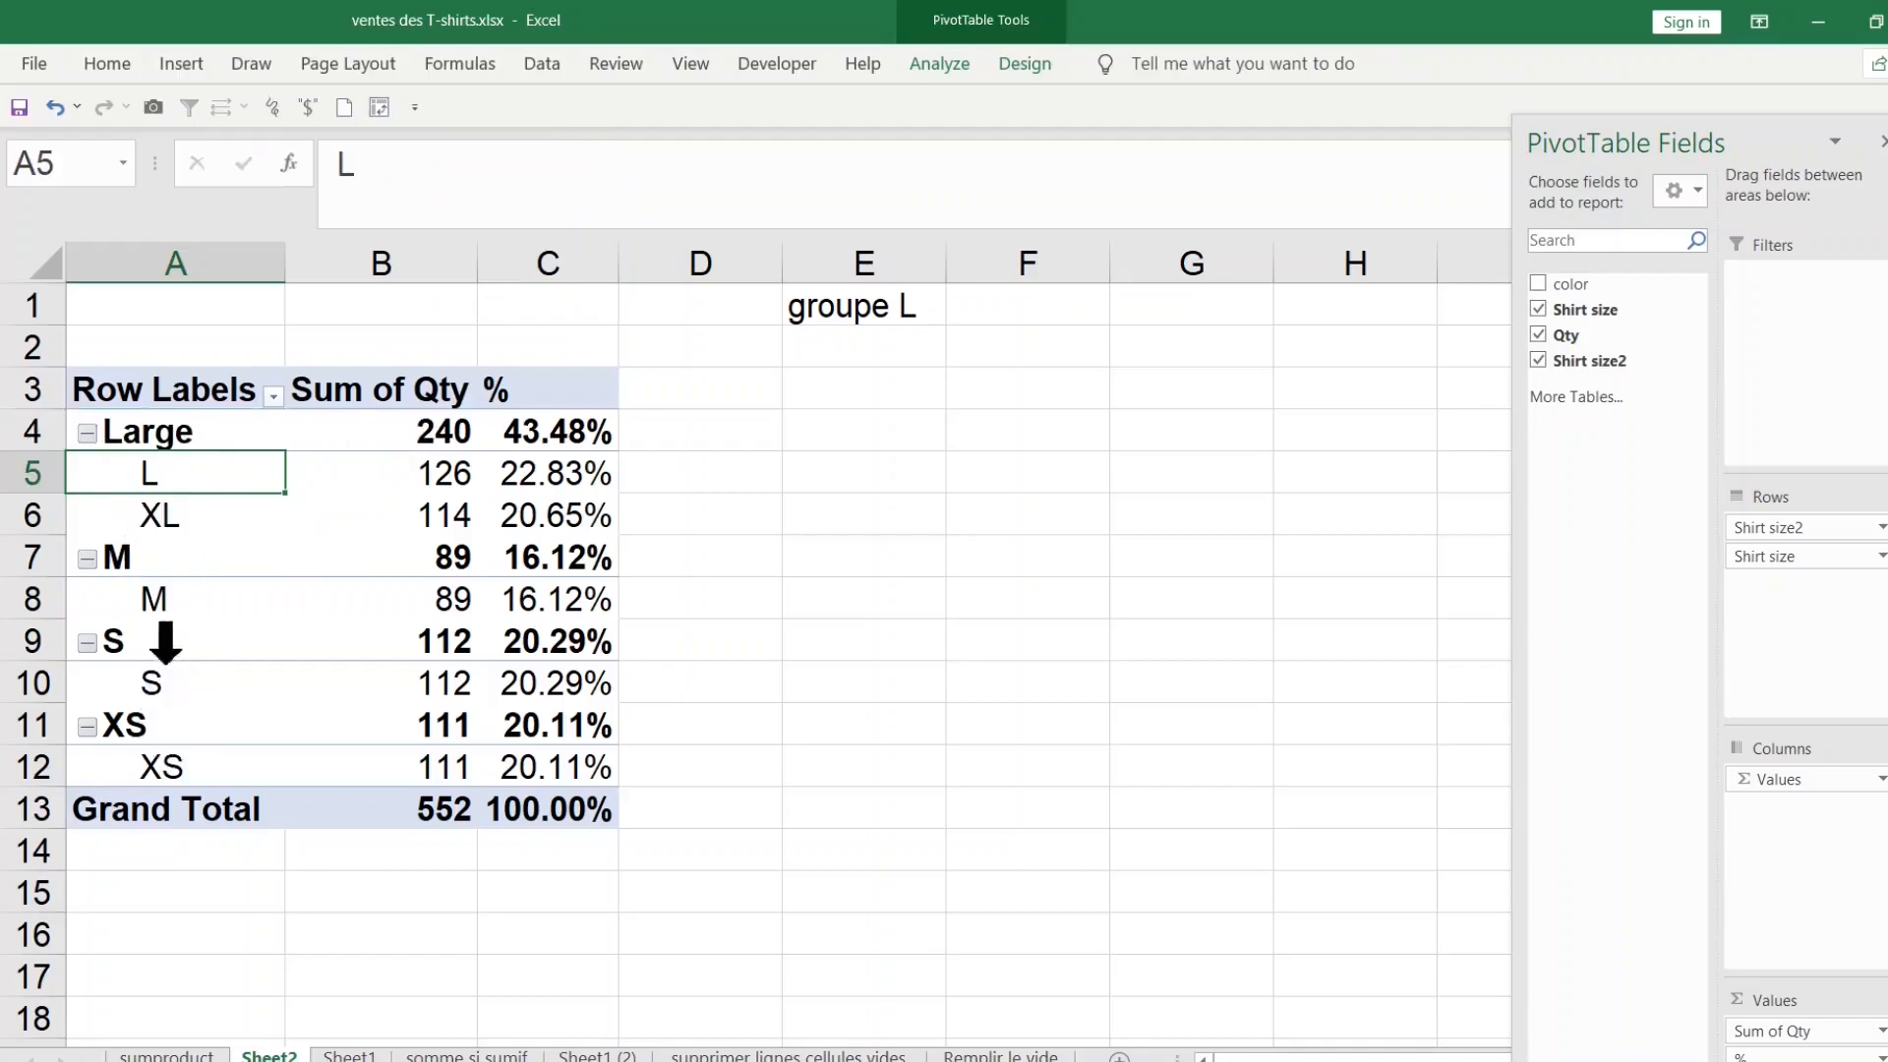
Step: Group the S and XS shirt sizes in the PivotTable and select the new group's label
click(153, 644)
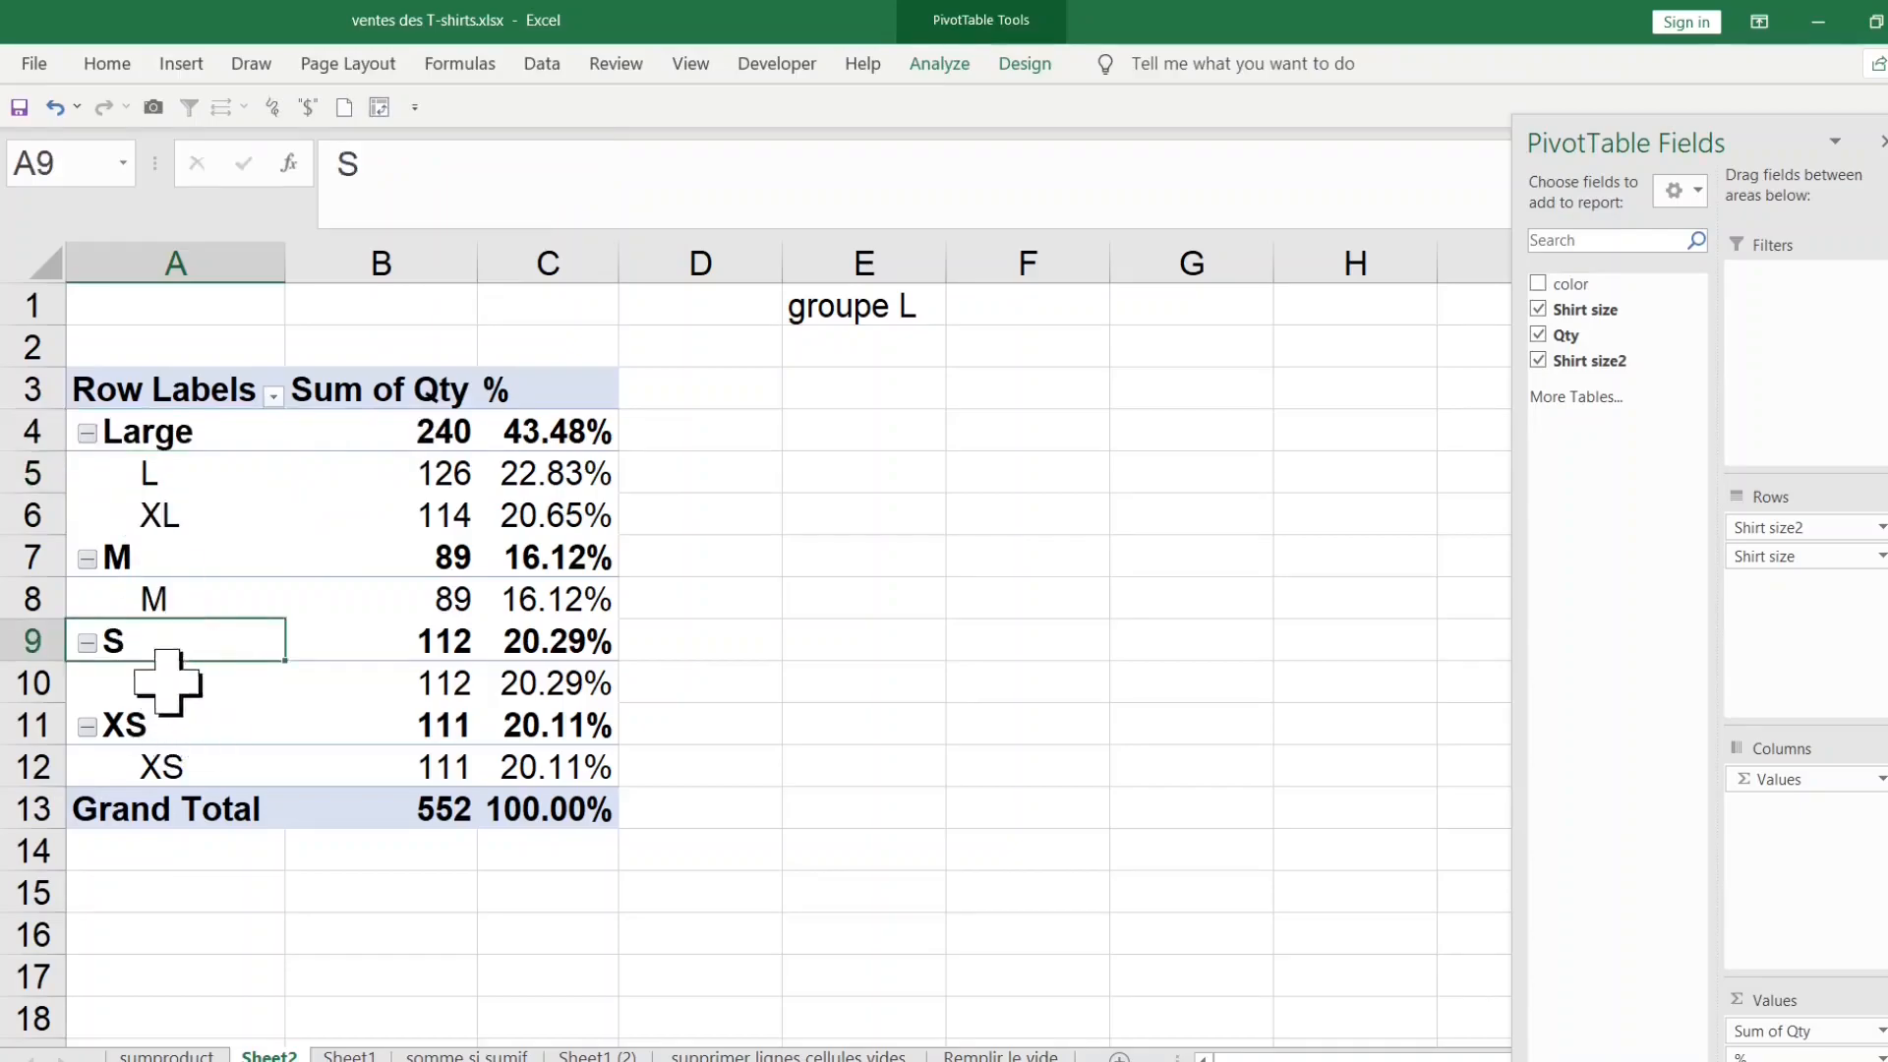
click(185, 710)
click(143, 644)
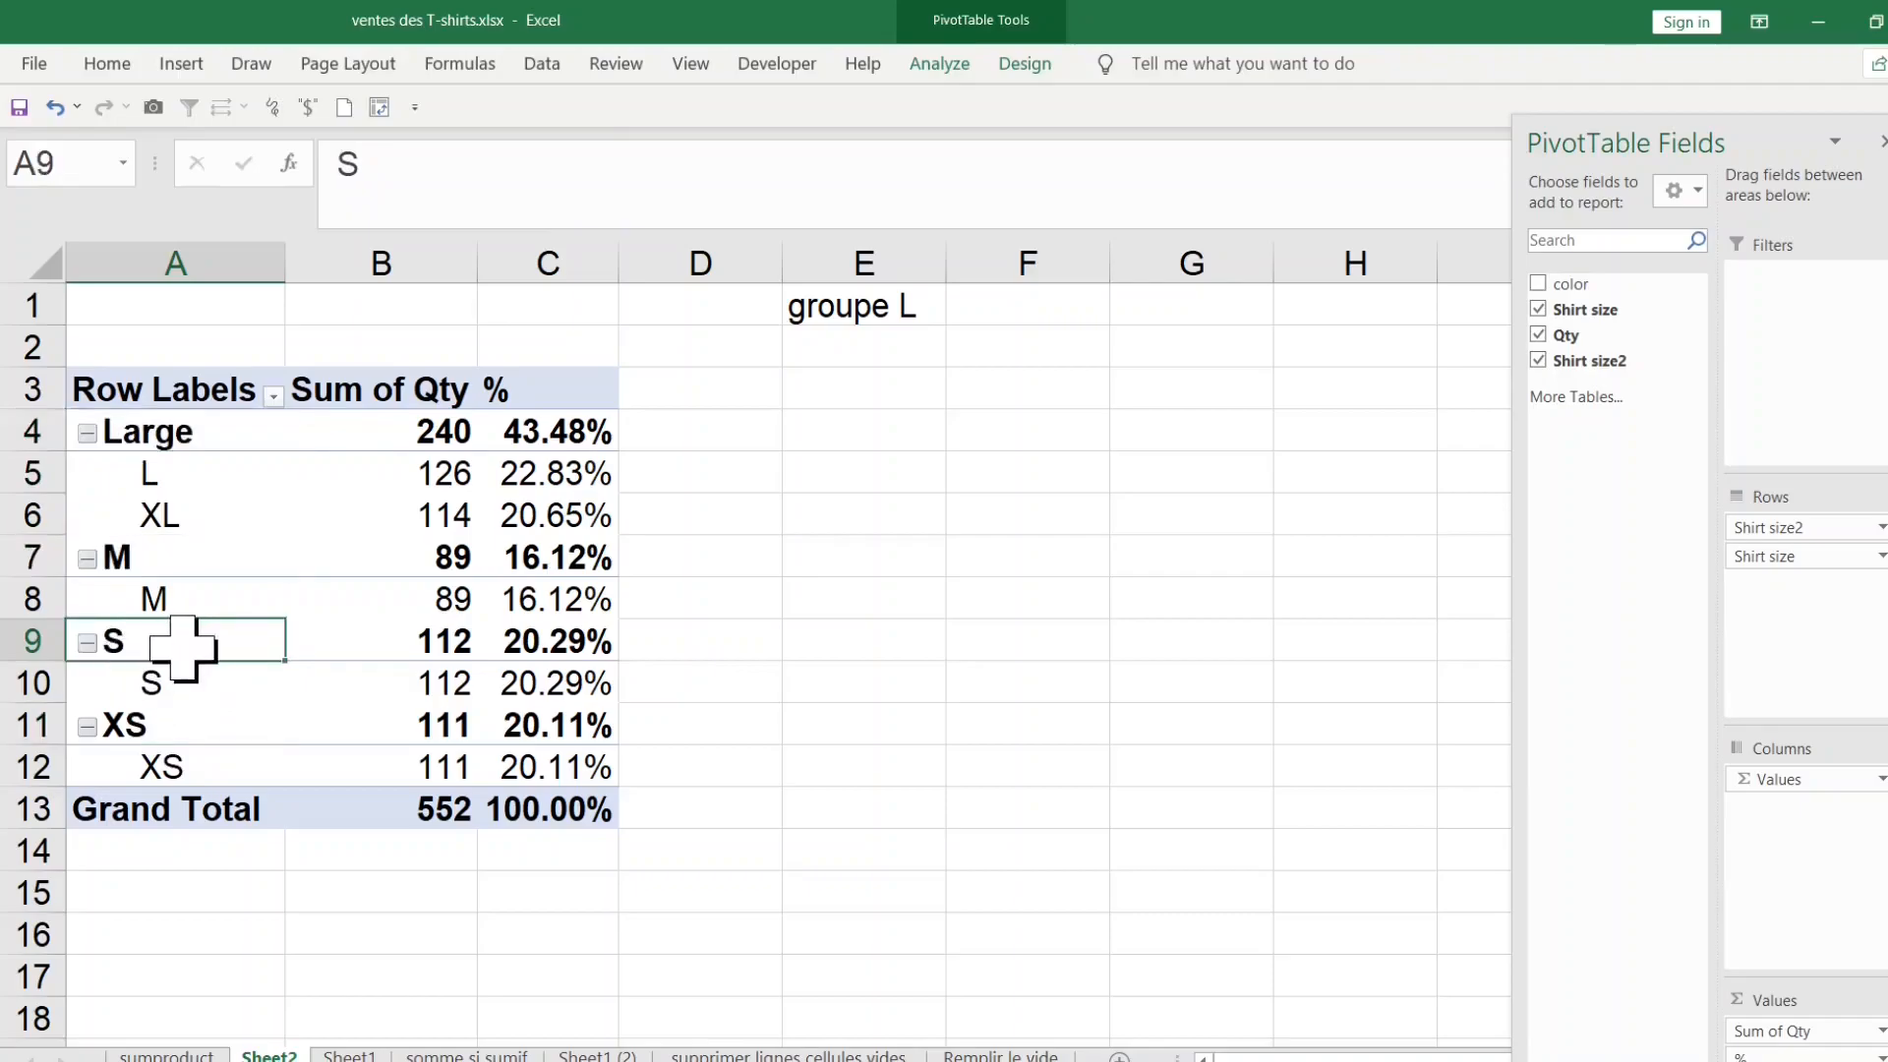
ctrl+click(194, 727)
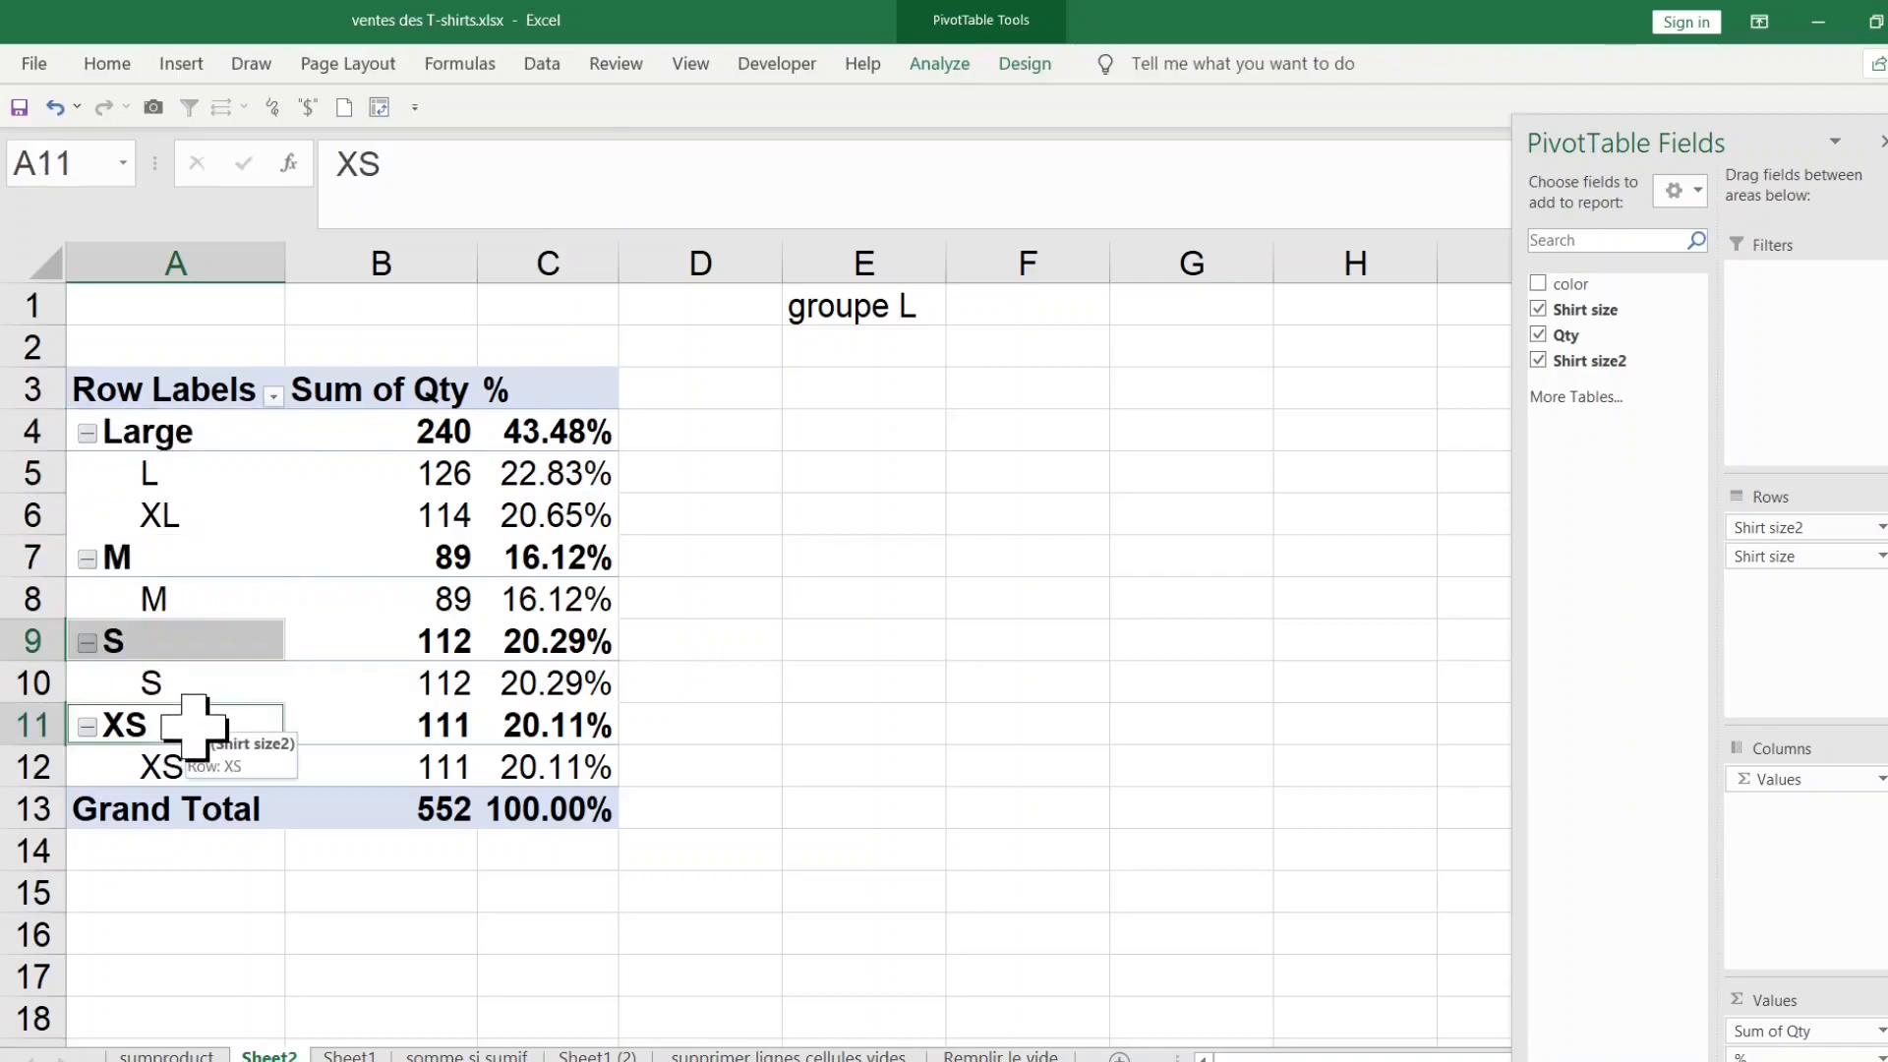
right_click(187, 651)
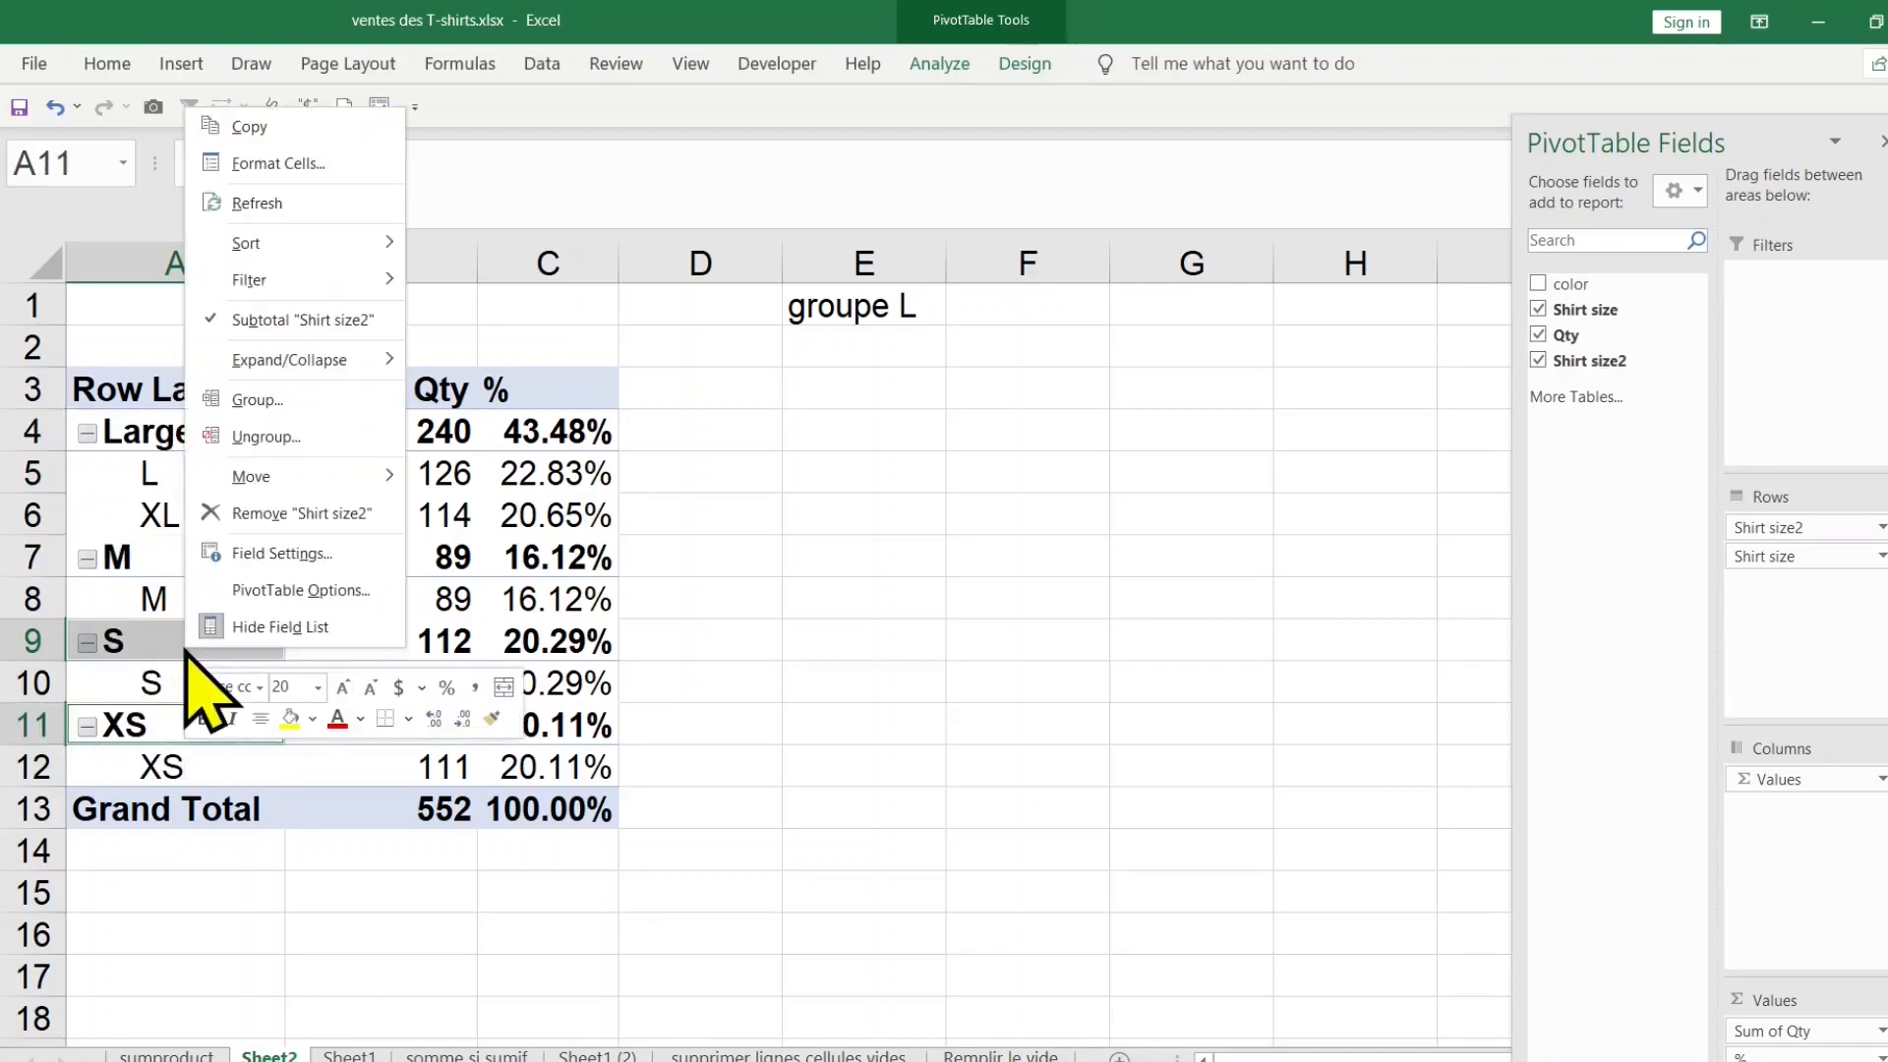
click(287, 401)
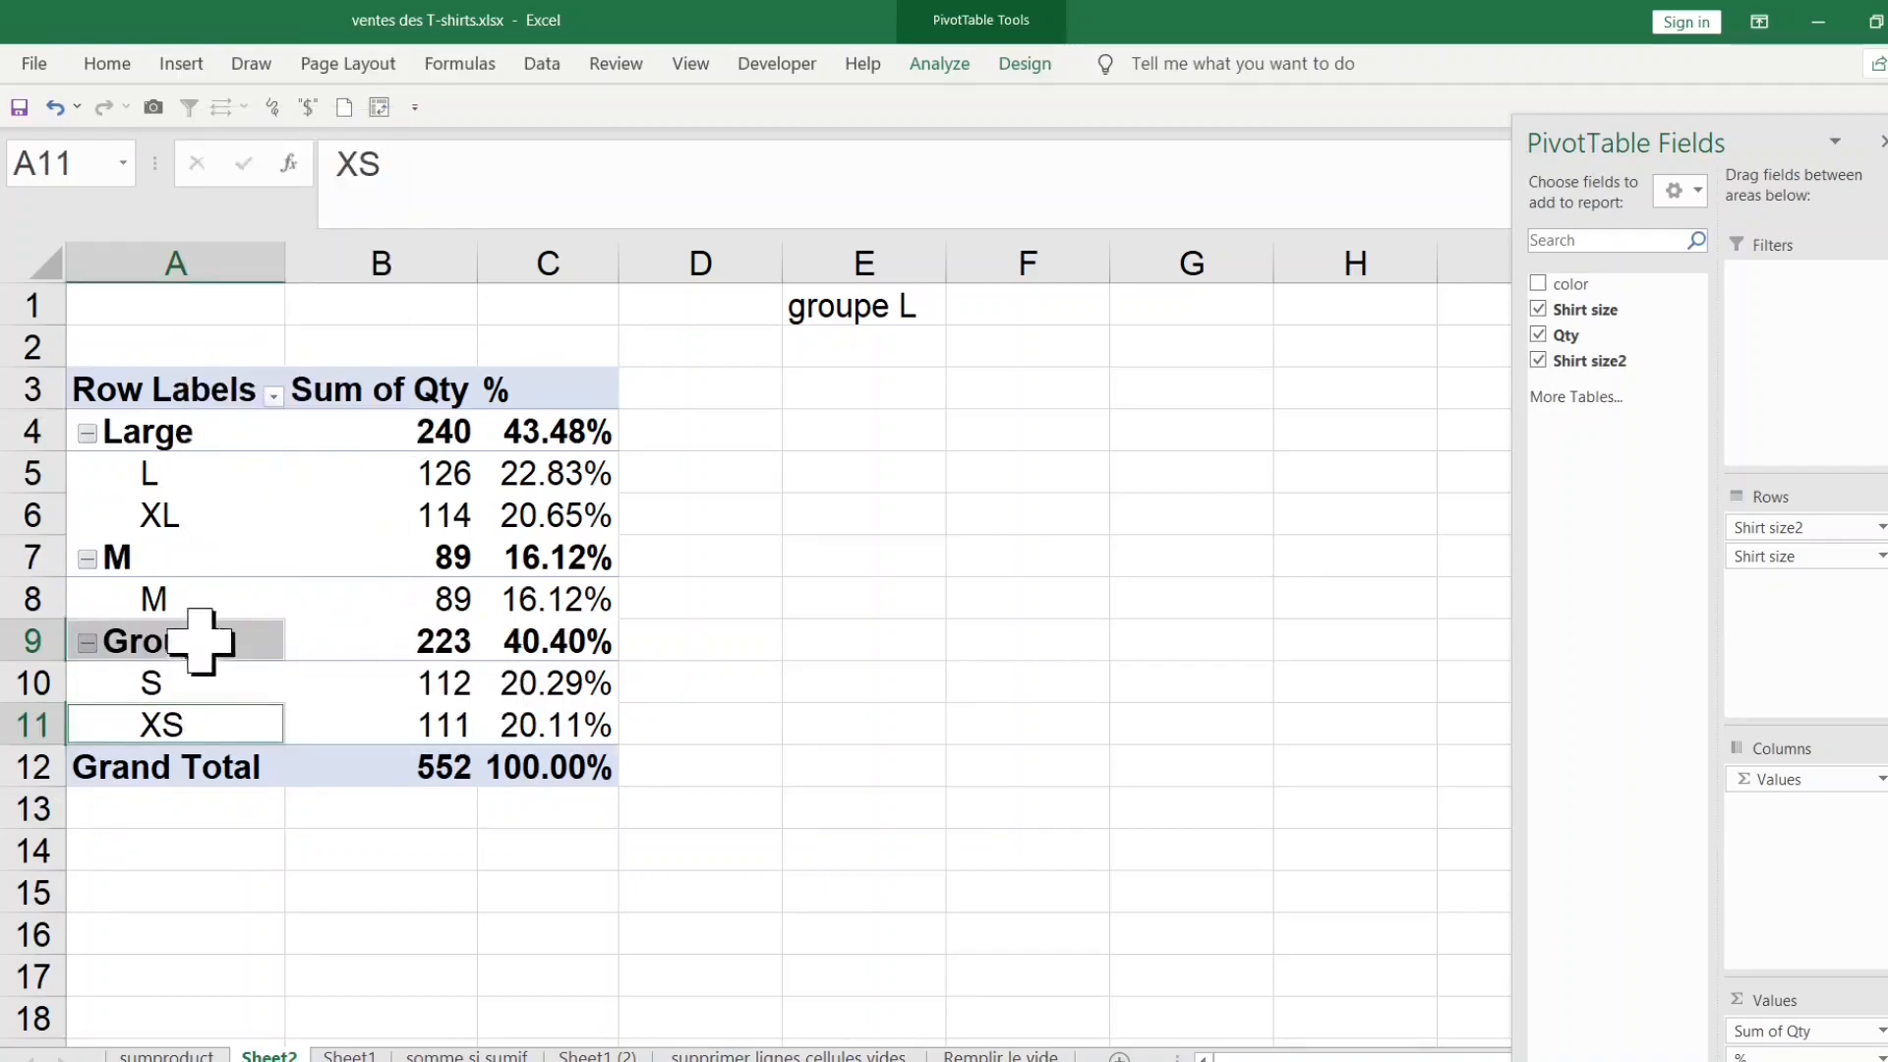
click(193, 644)
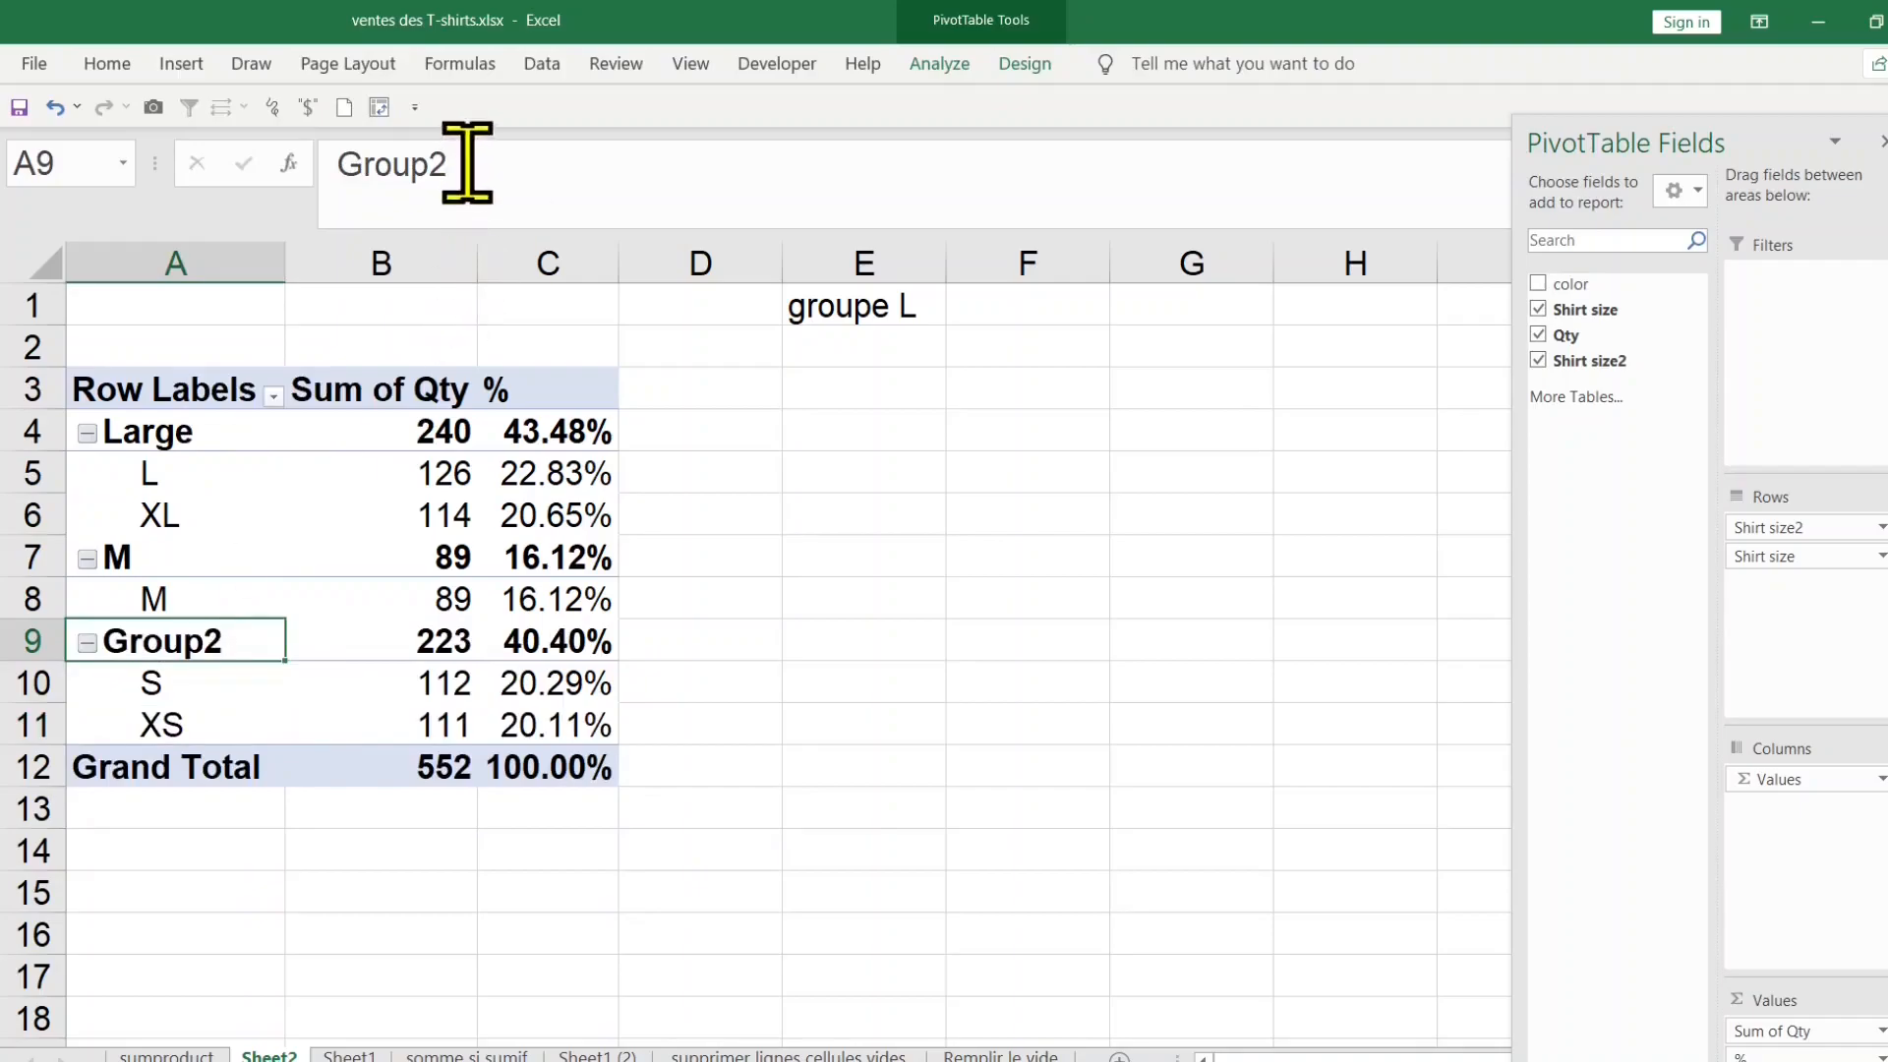
Step: Rename the group containing the S and XS shirt sizes as Short
drag(458, 165, 339, 157)
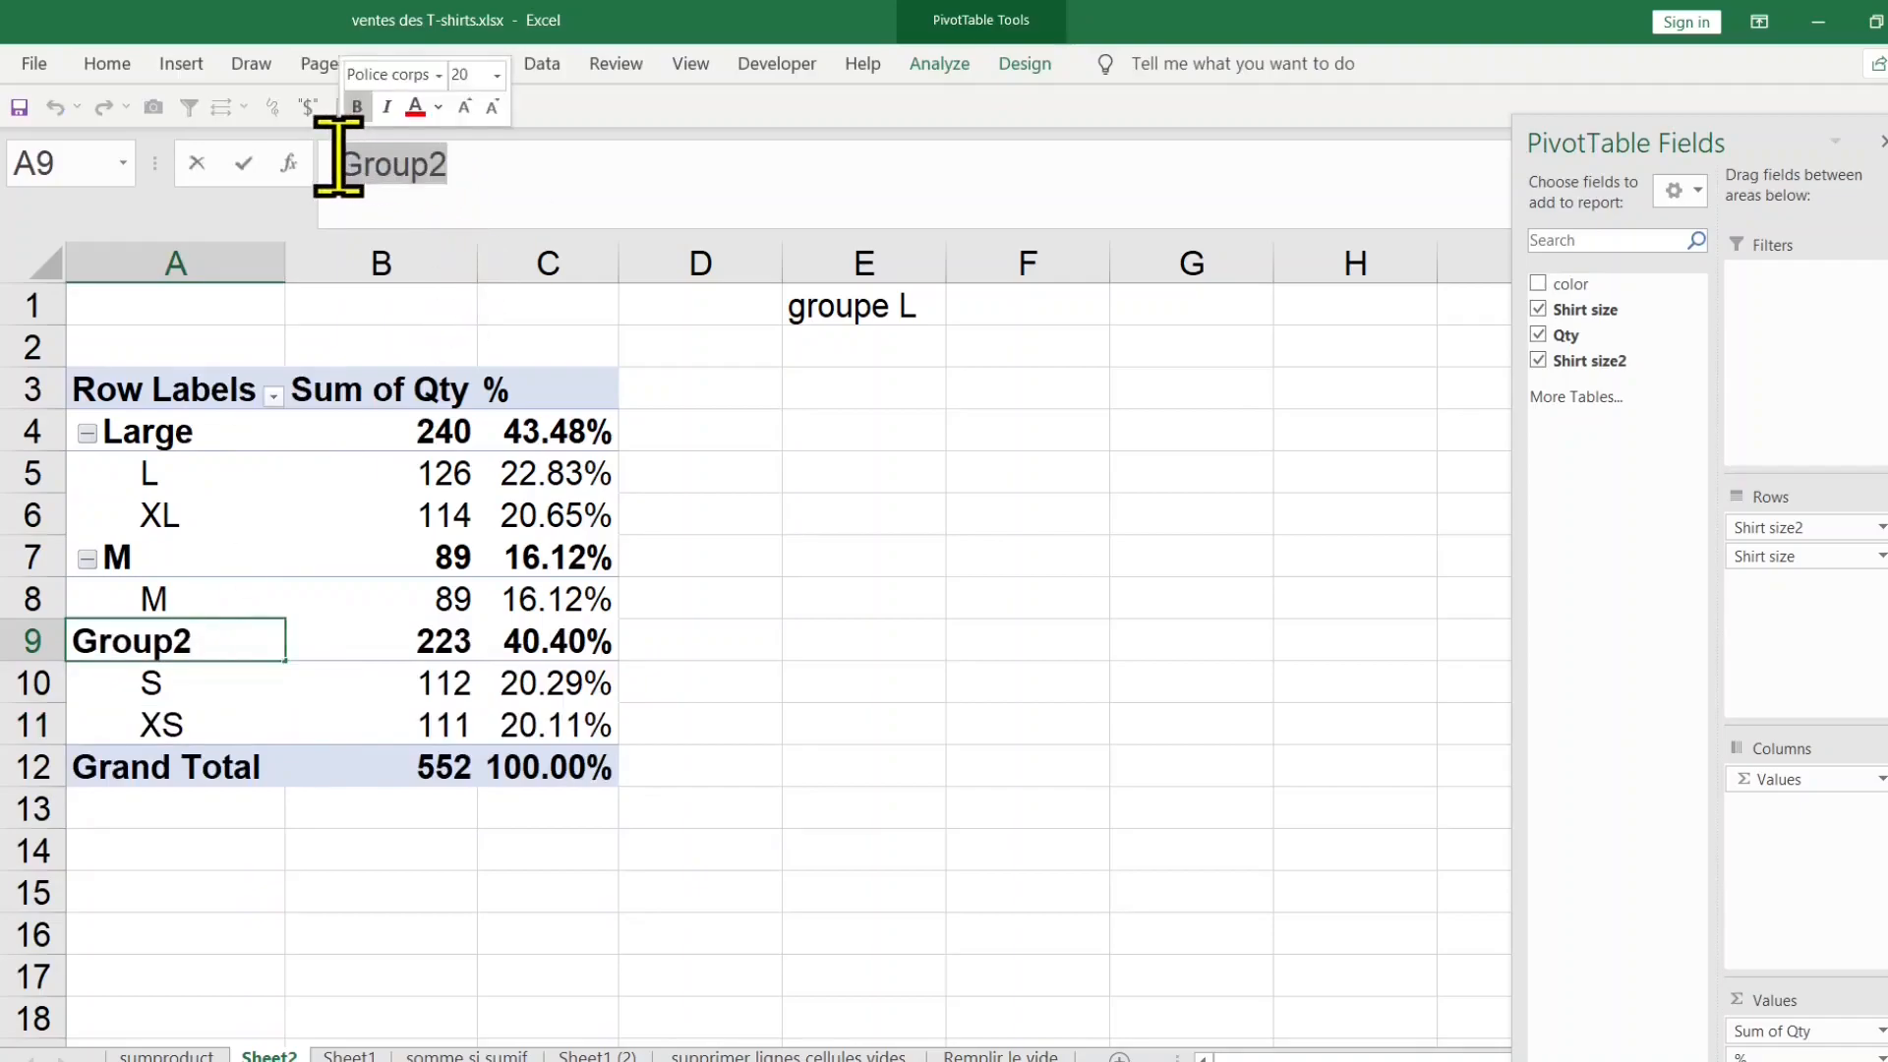
text(S)
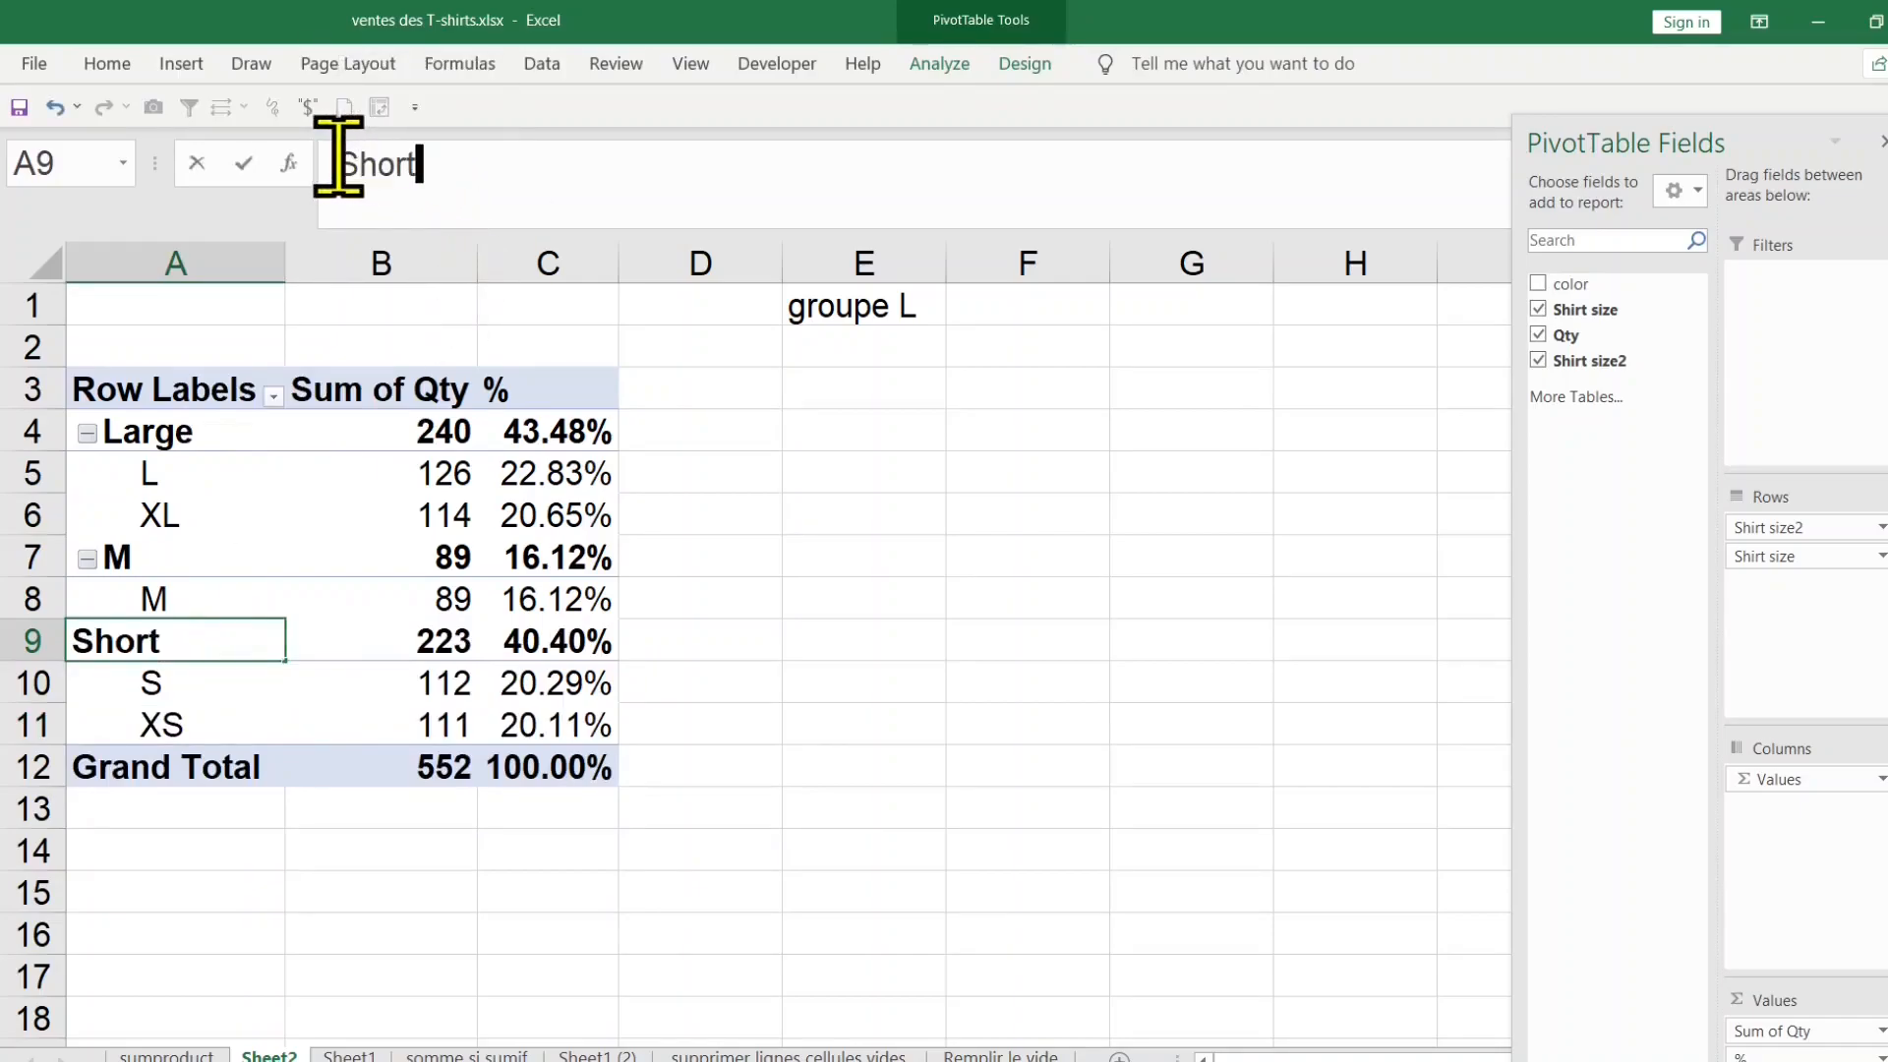
text(hort)
click(872, 632)
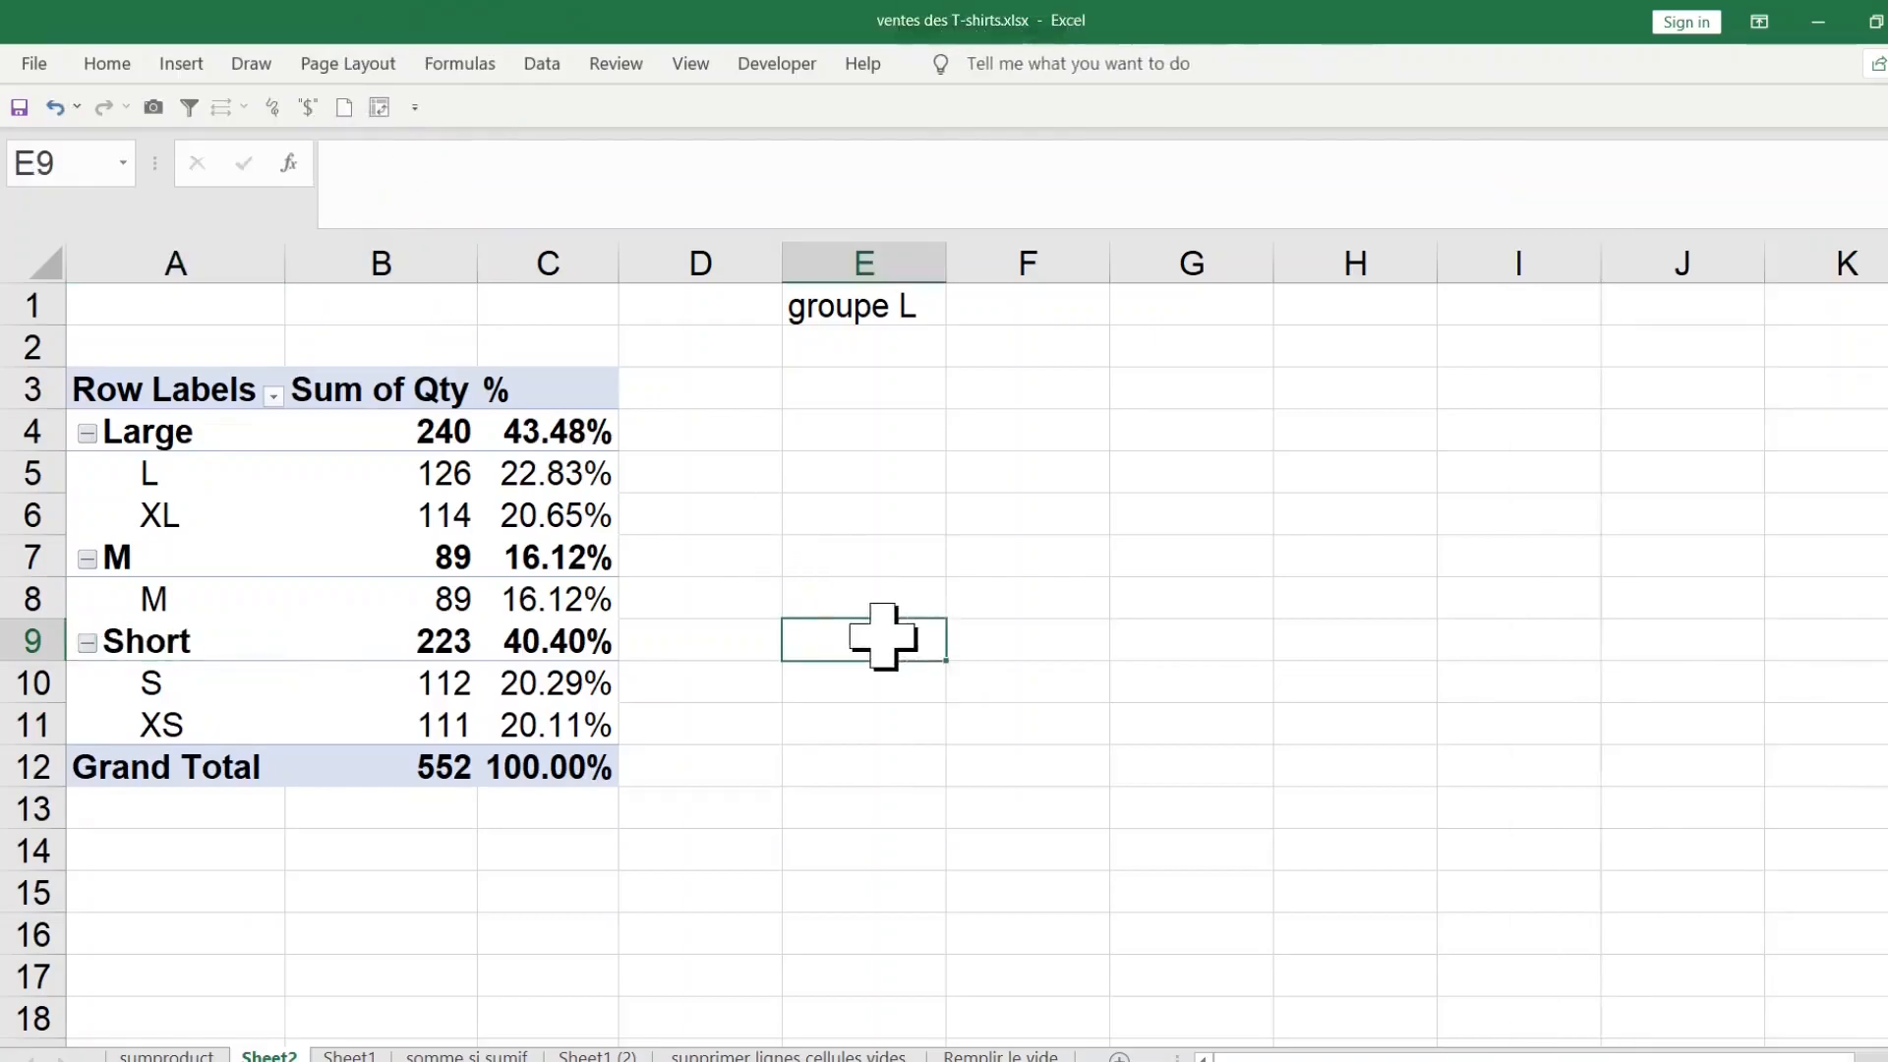
Step: Collapse and re-expand the Short and Large groups, and check the percentages of the groups and their sizes
click(86, 642)
click(87, 433)
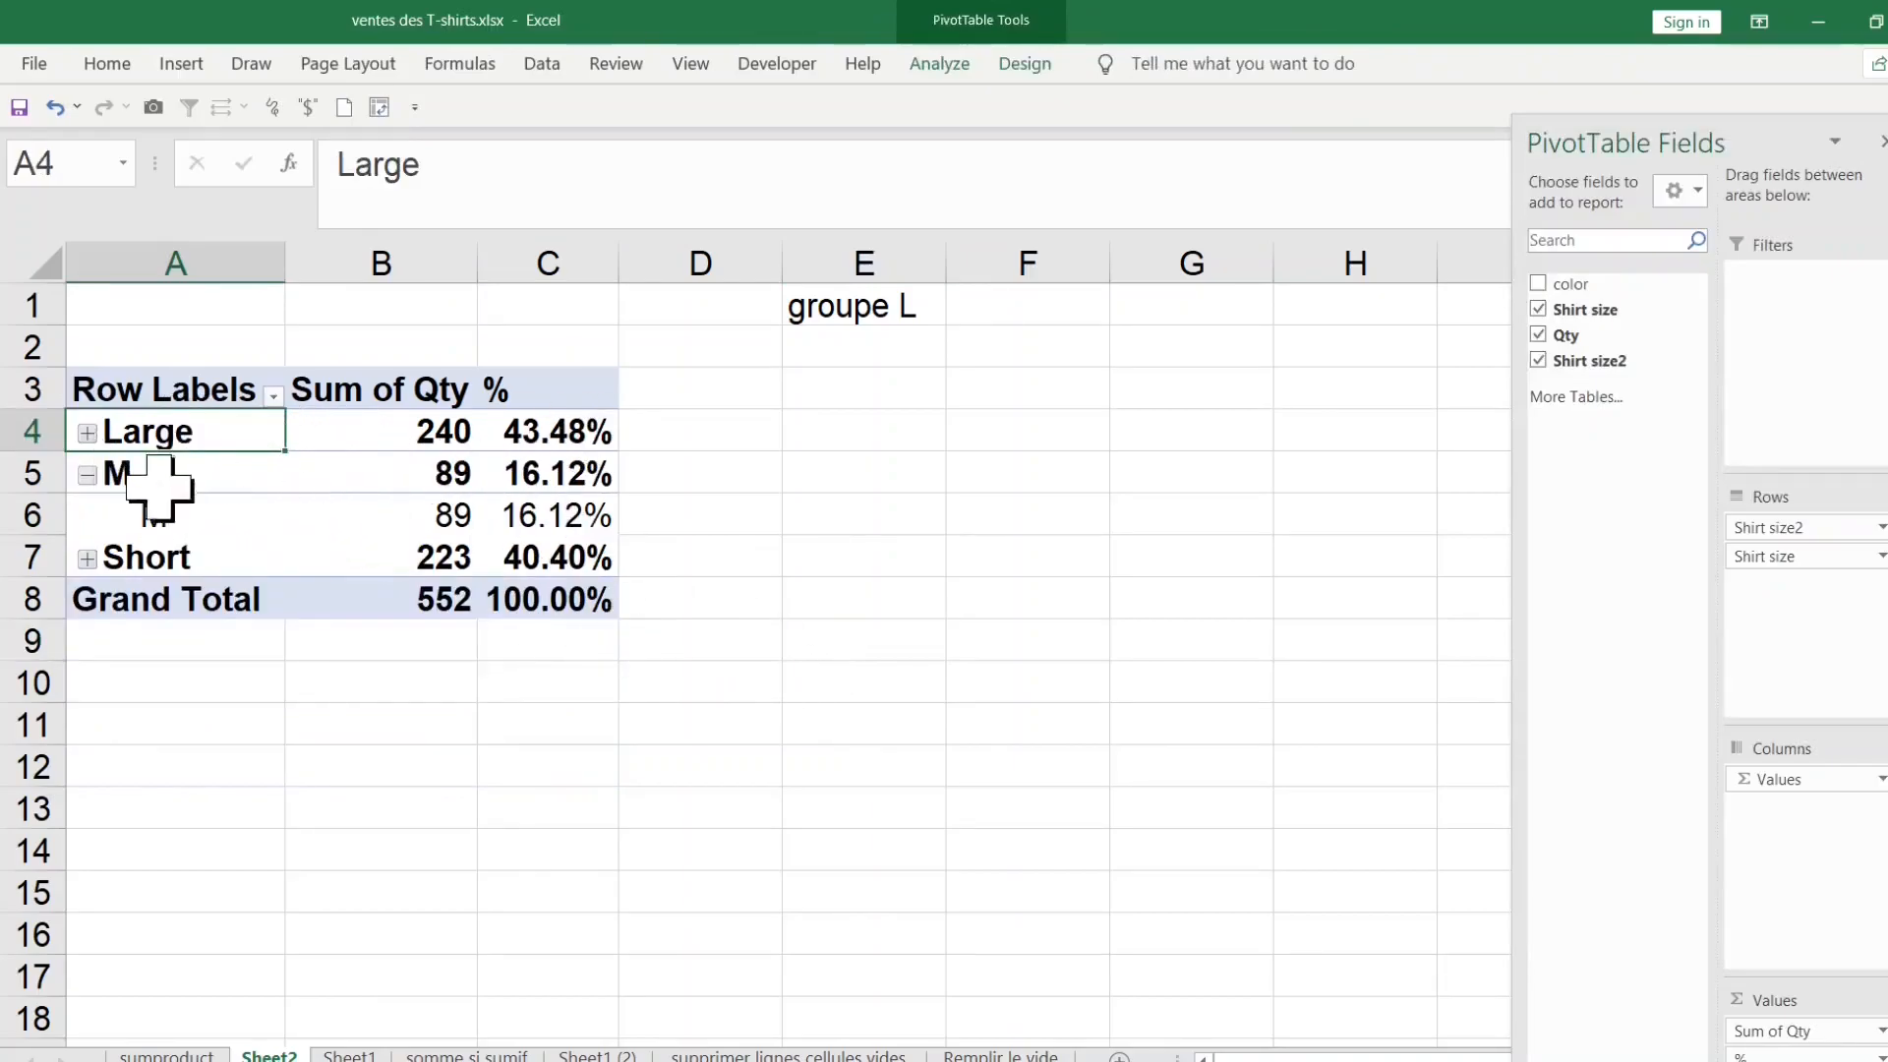
click(94, 437)
click(87, 433)
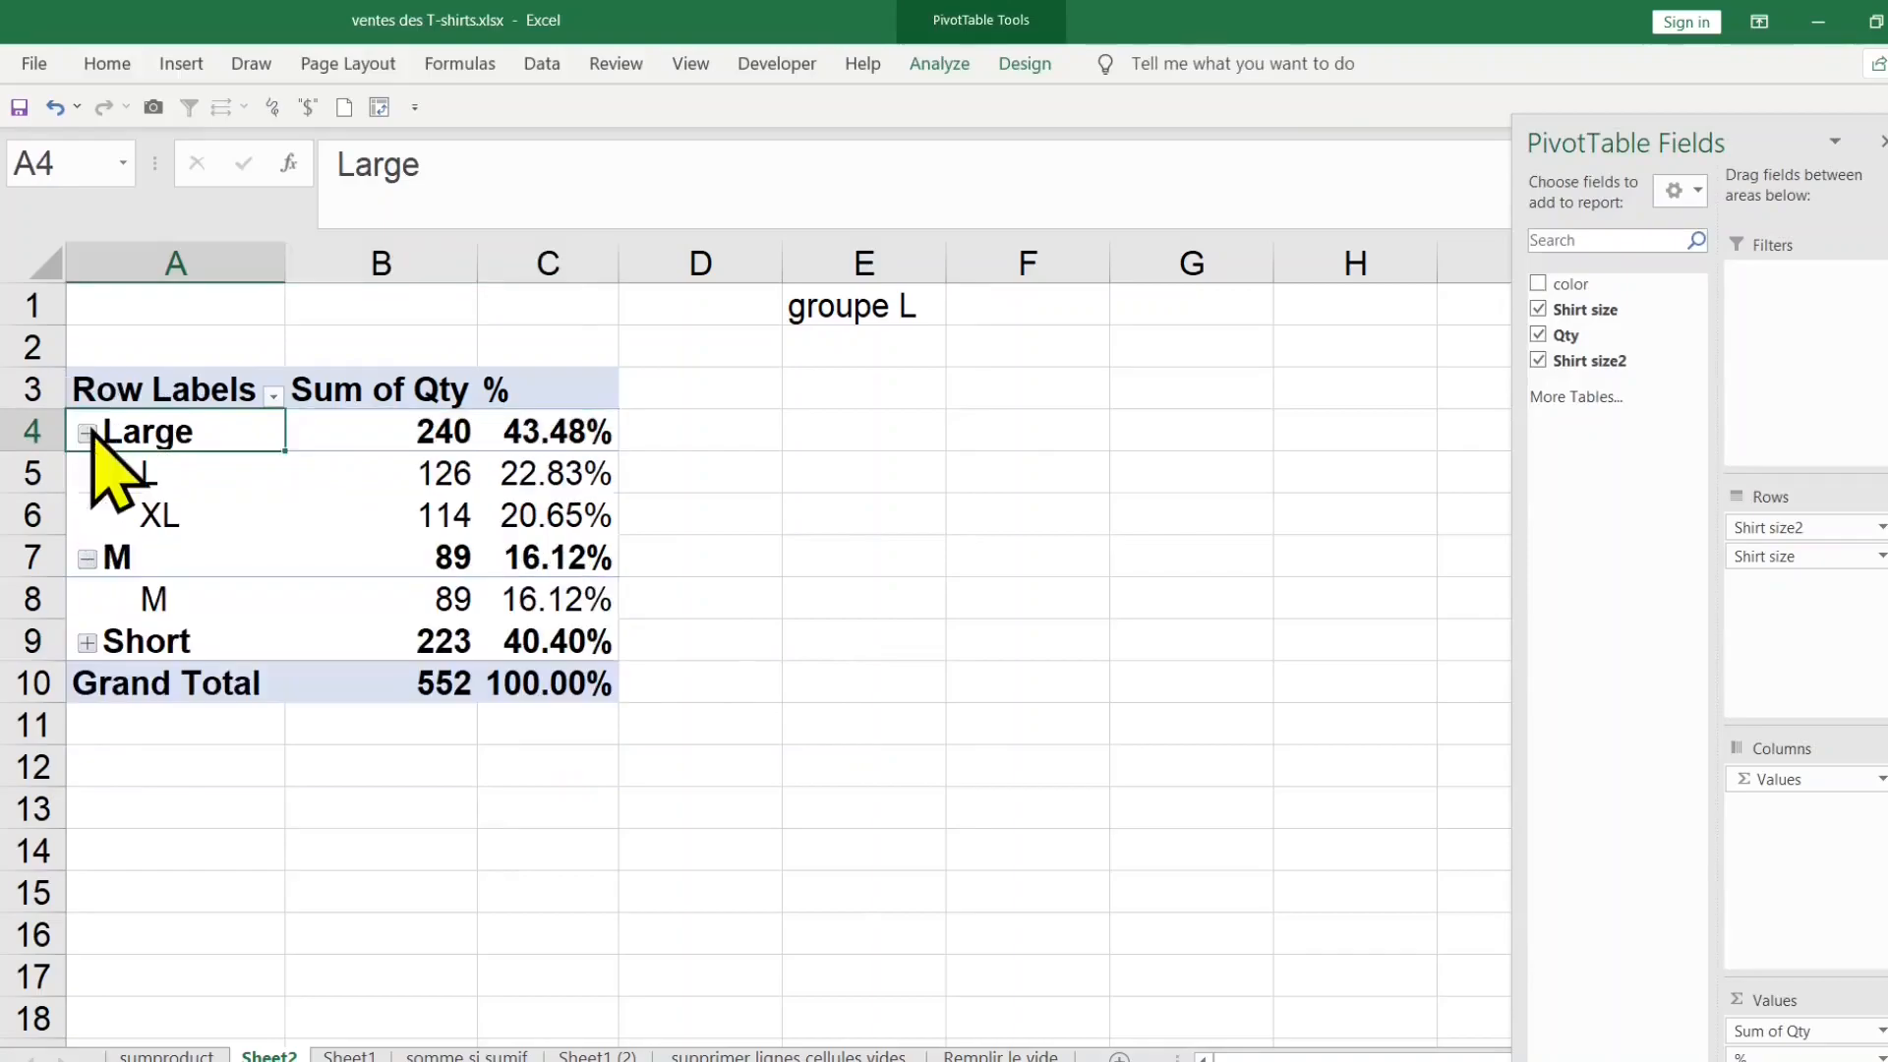
click(87, 642)
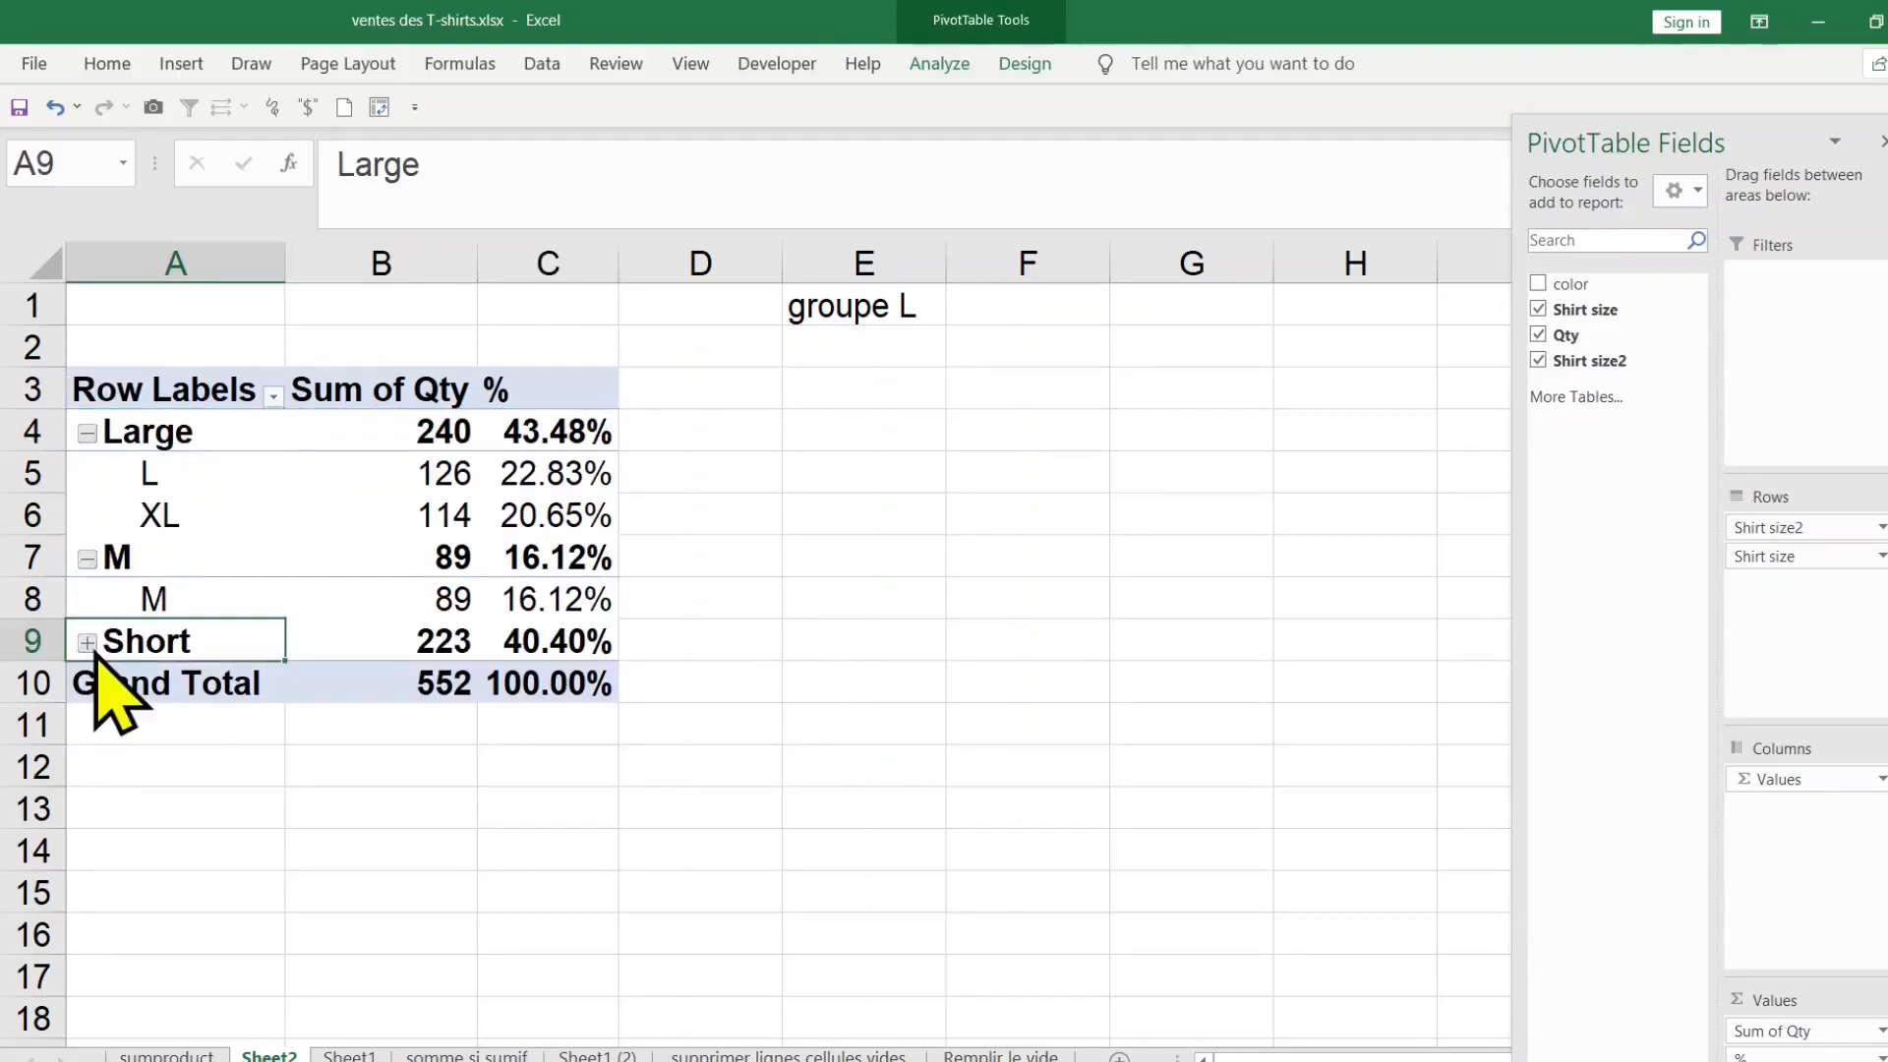
click(573, 430)
click(602, 723)
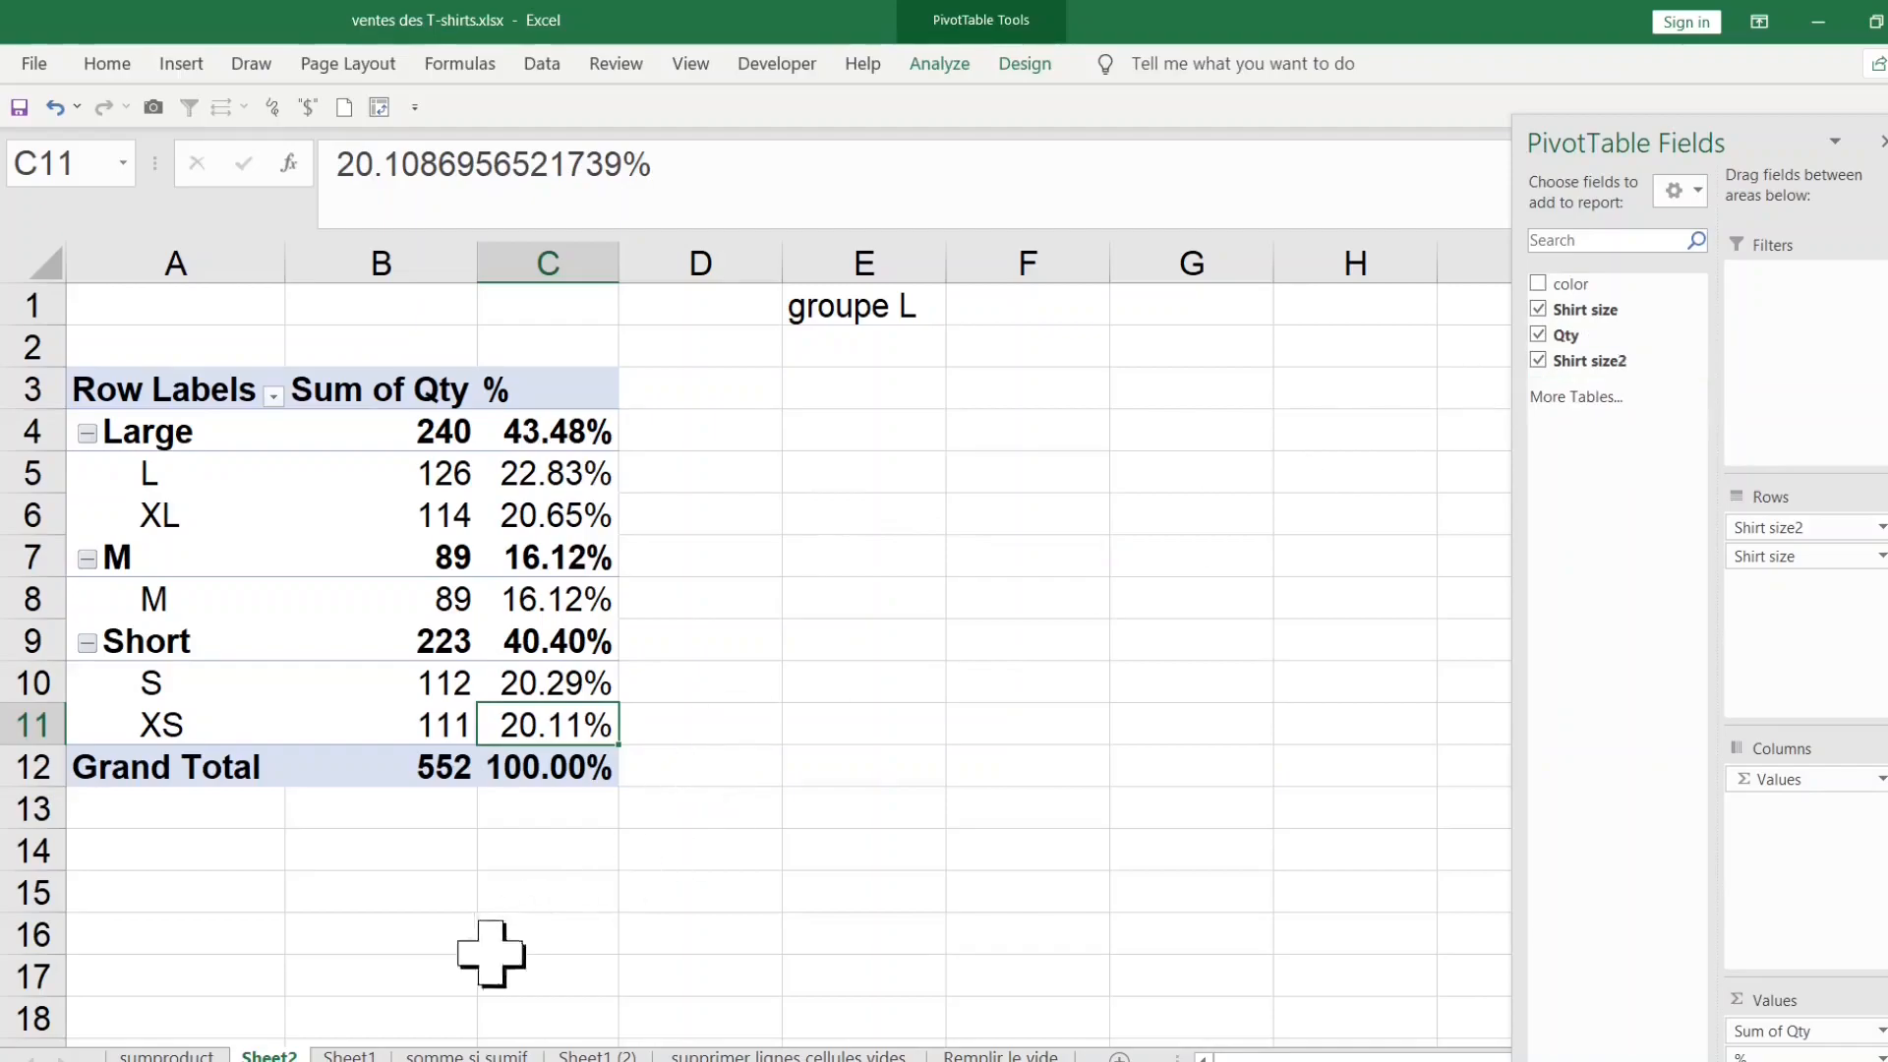
Step: Insert a new PivotTable on a new worksheet from the T-shirt data on Sheet1
click(349, 1055)
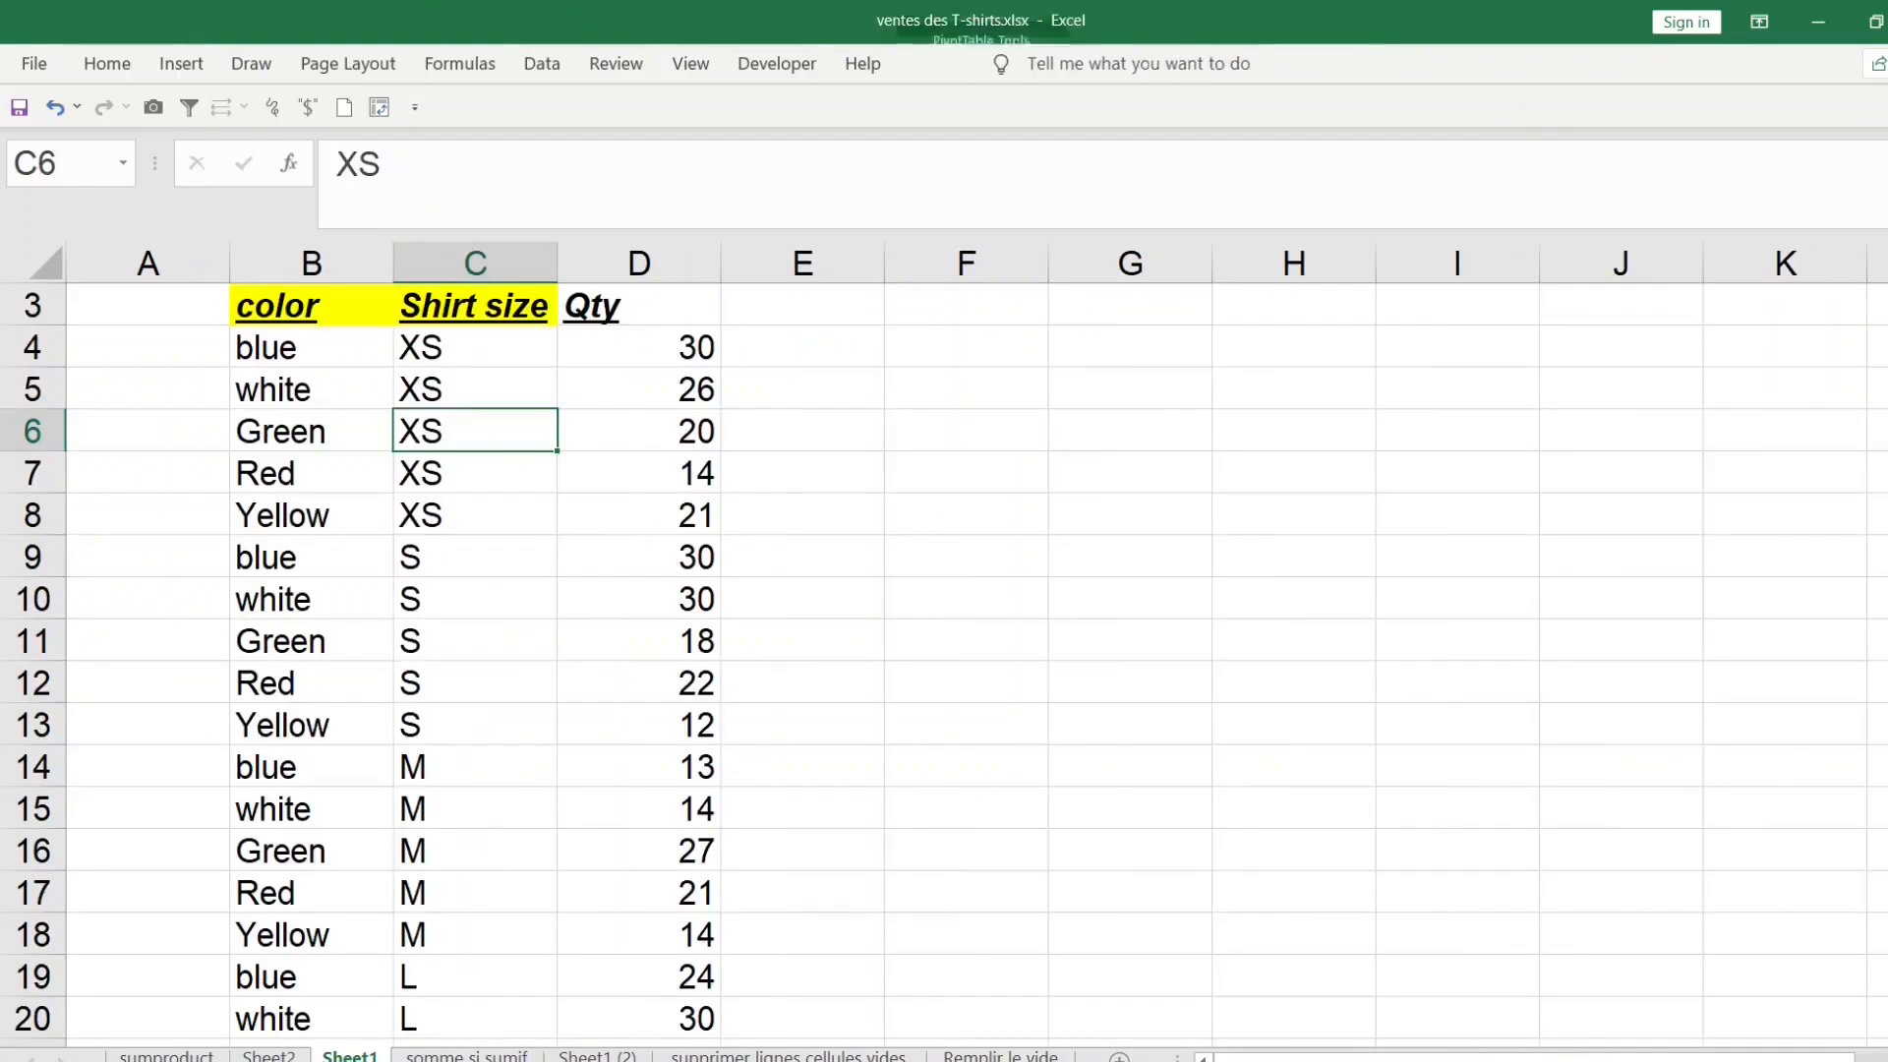
click(497, 634)
click(605, 459)
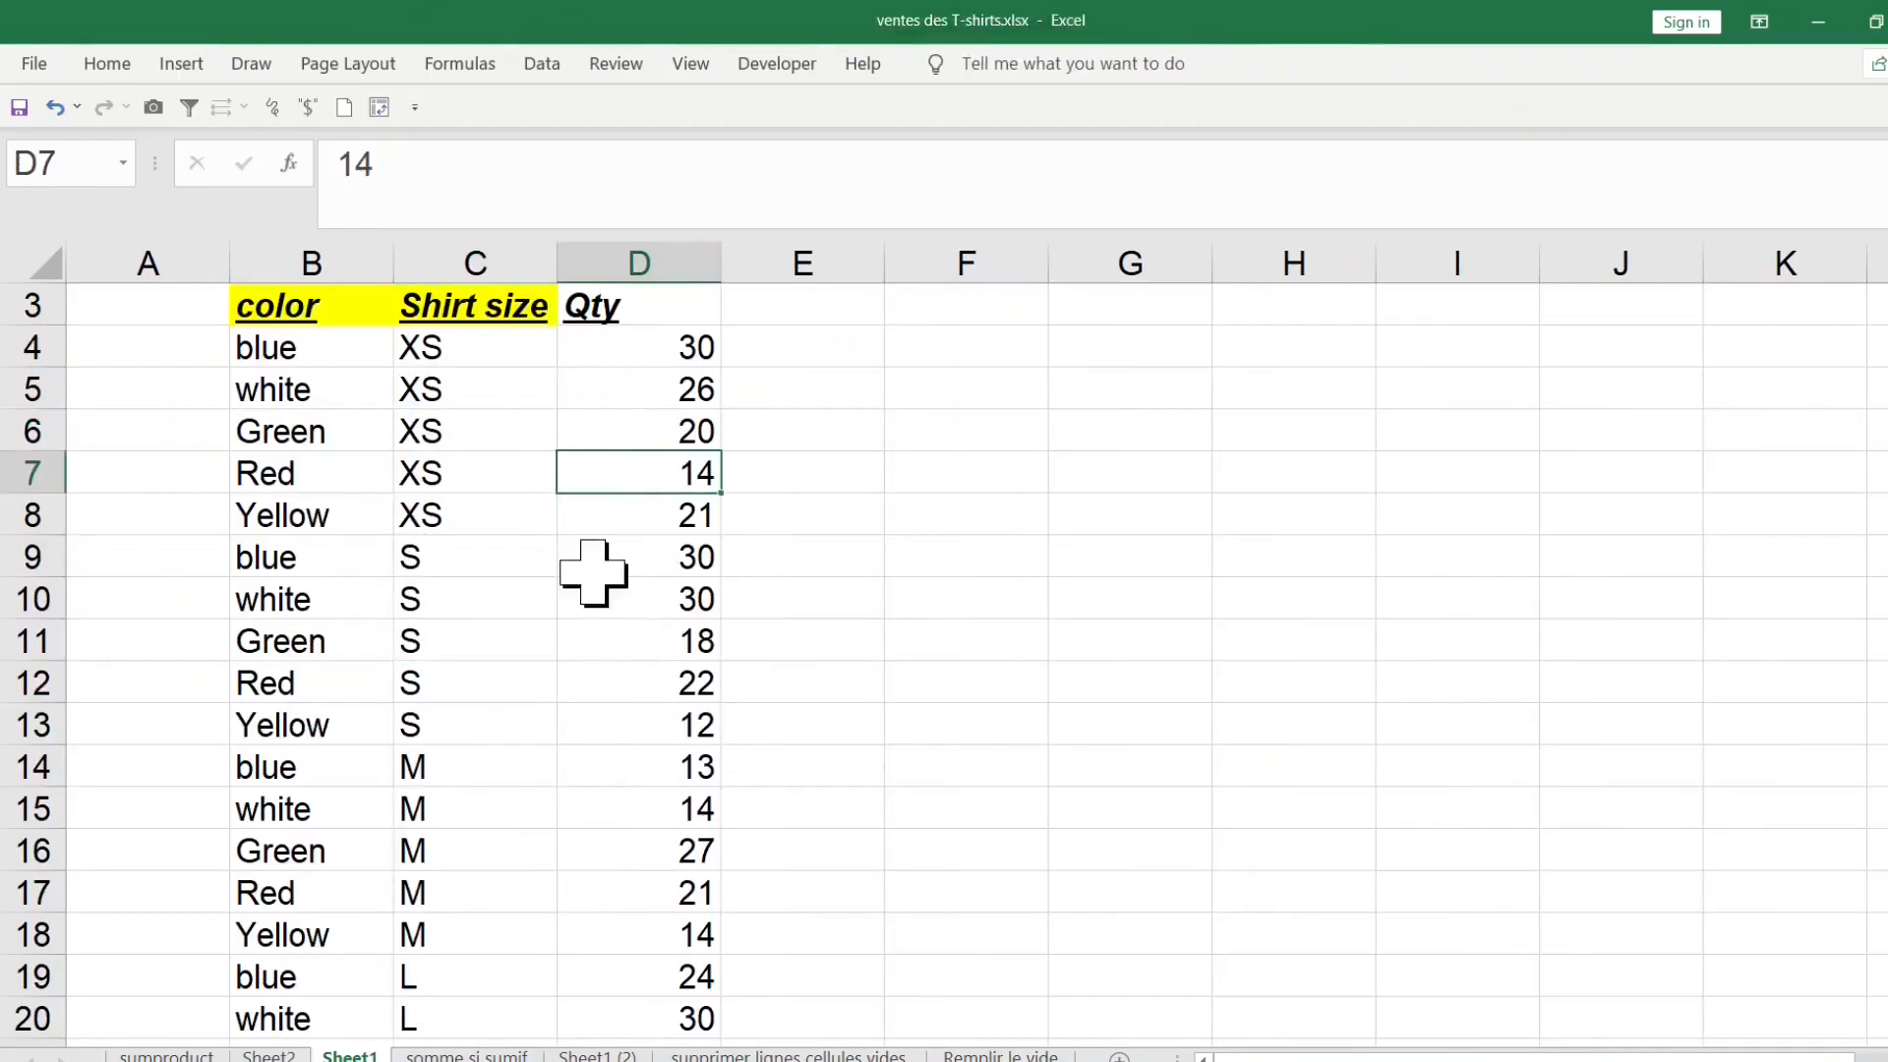
click(181, 64)
click(39, 118)
click(608, 841)
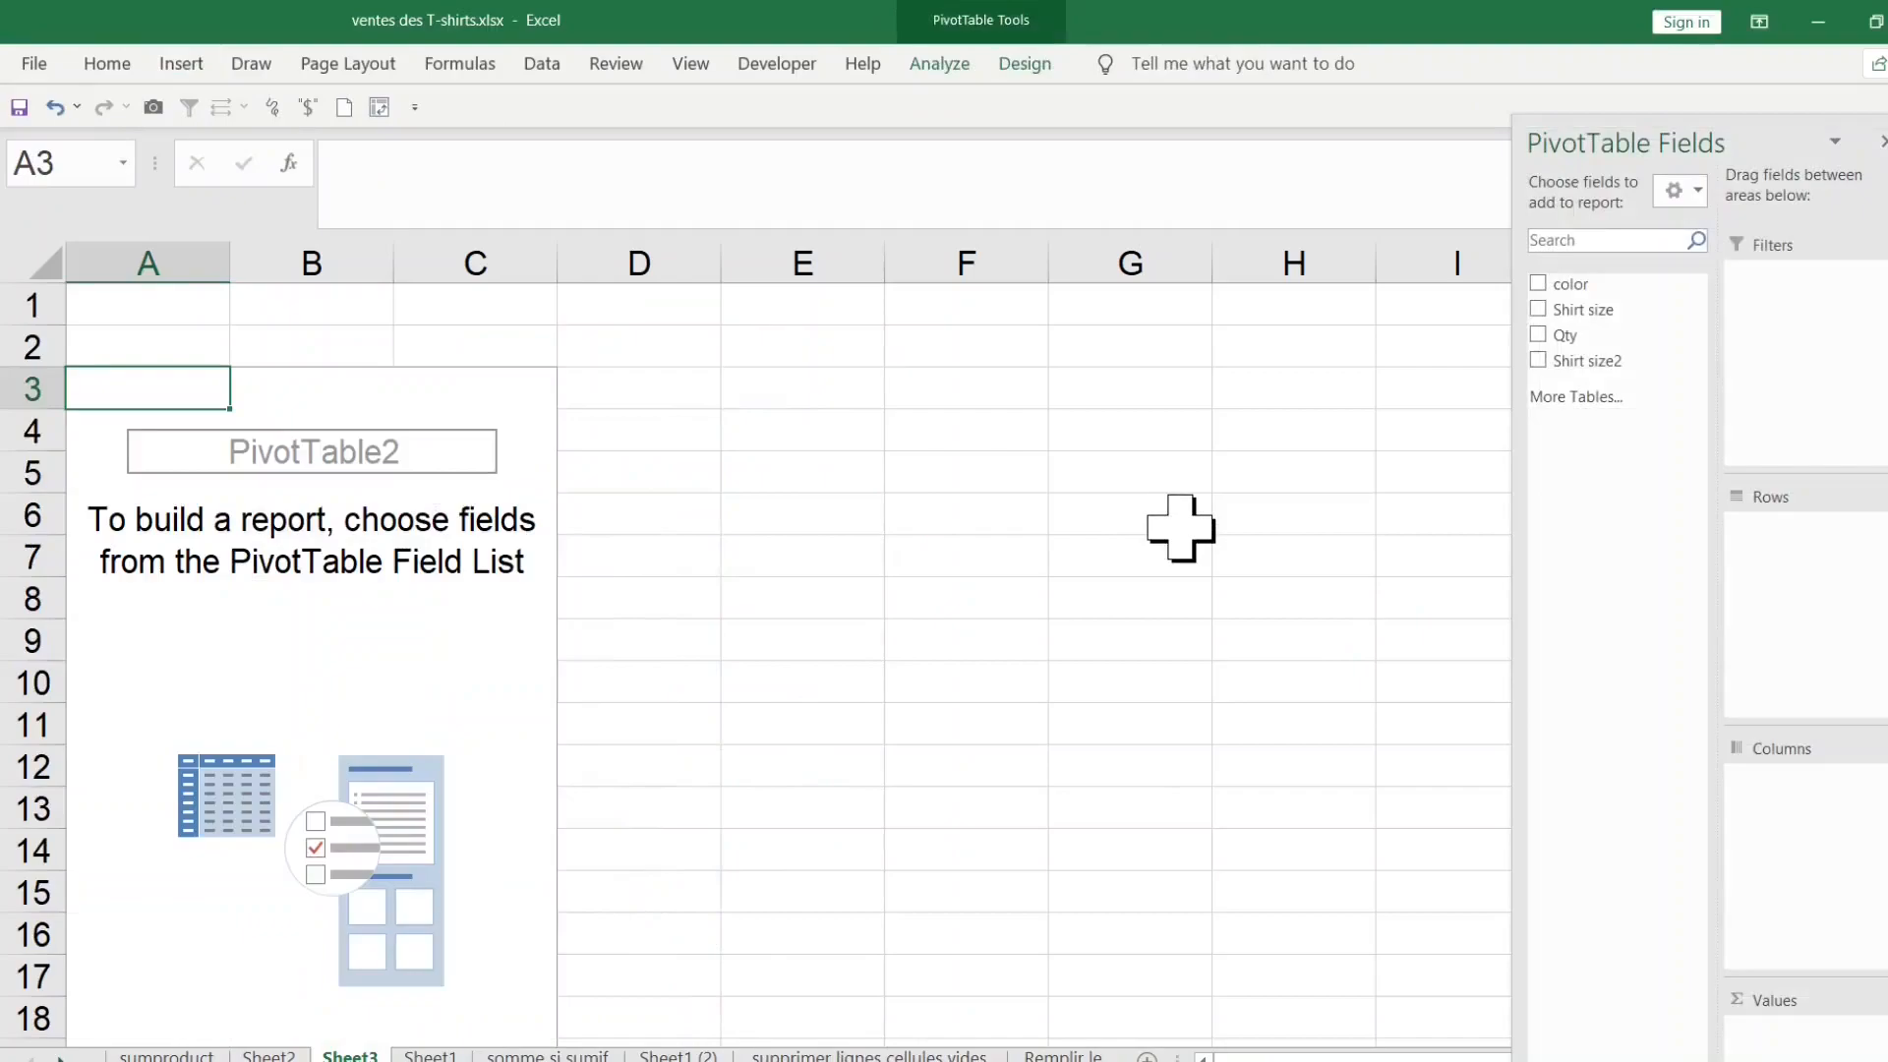
Step: Lay out the new PivotTable with color as columns, Shirt size as rows and Qty as summed values
drag(1603, 285, 1770, 793)
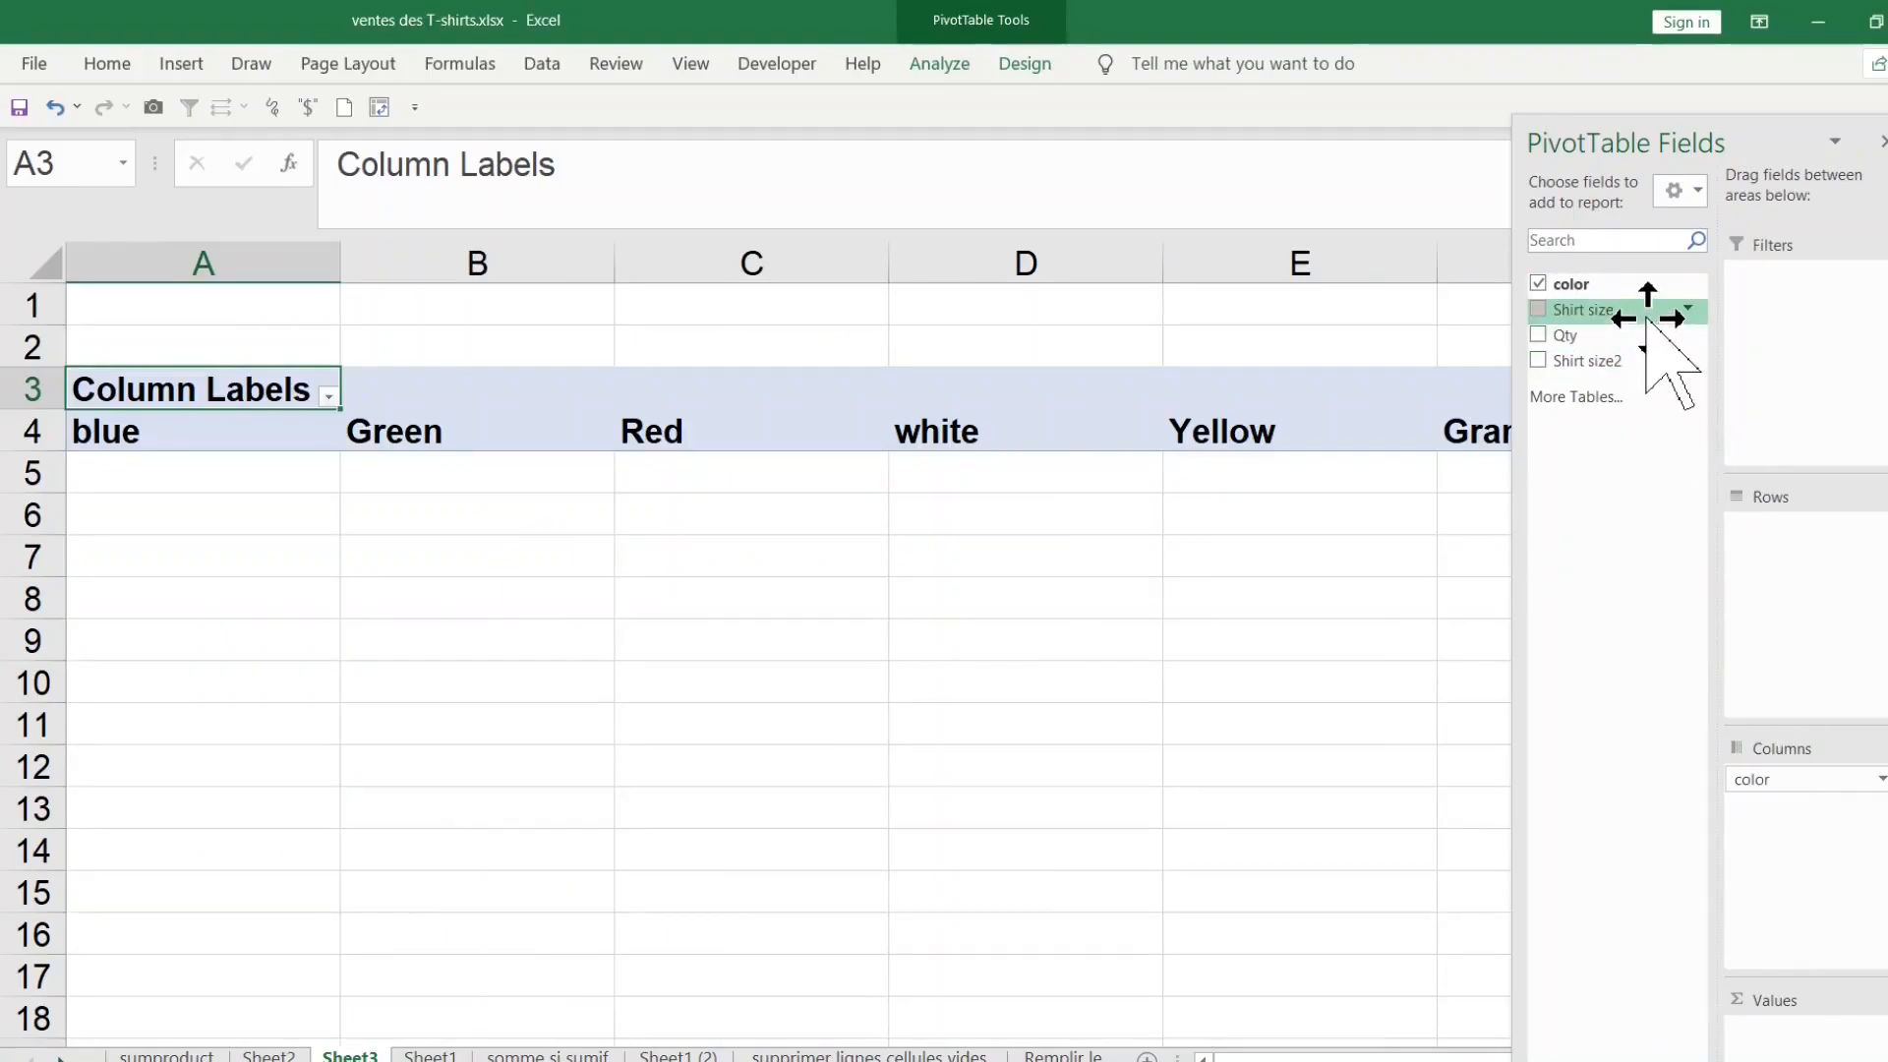
drag(1647, 320, 1792, 536)
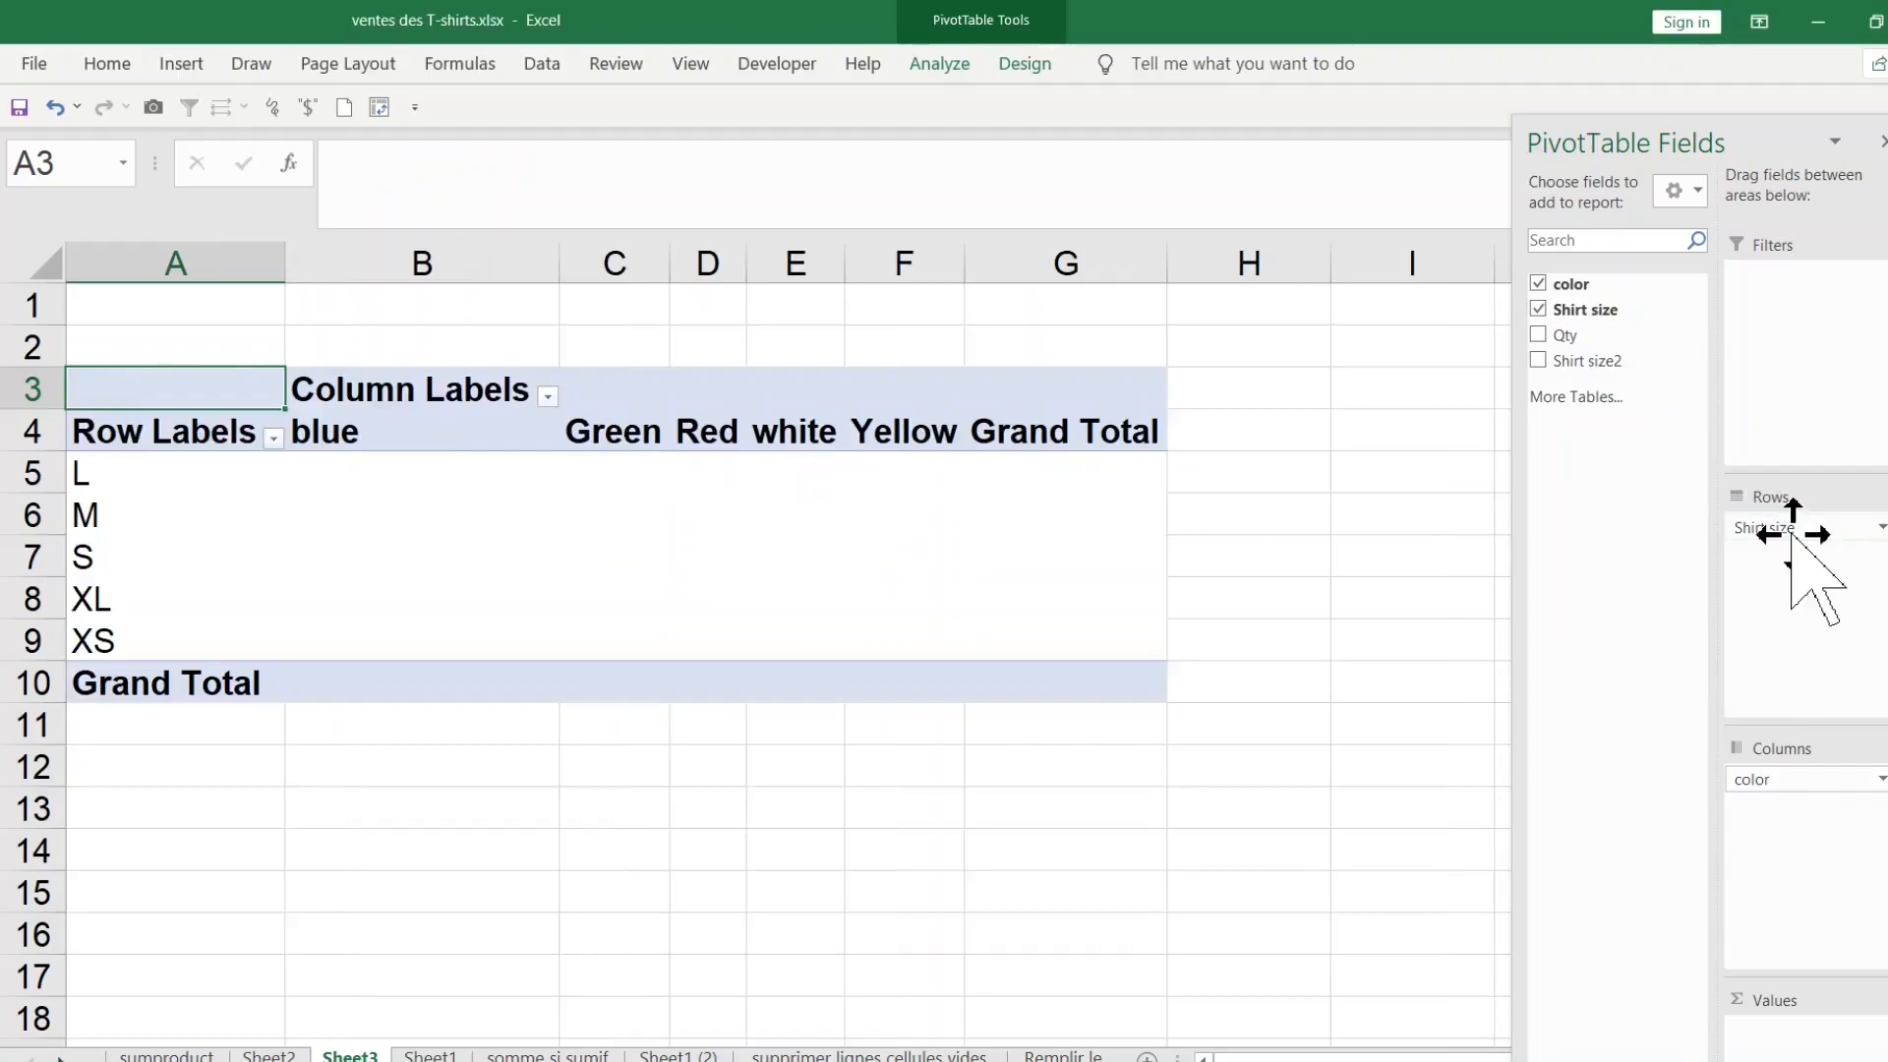
drag(1623, 335, 1807, 1057)
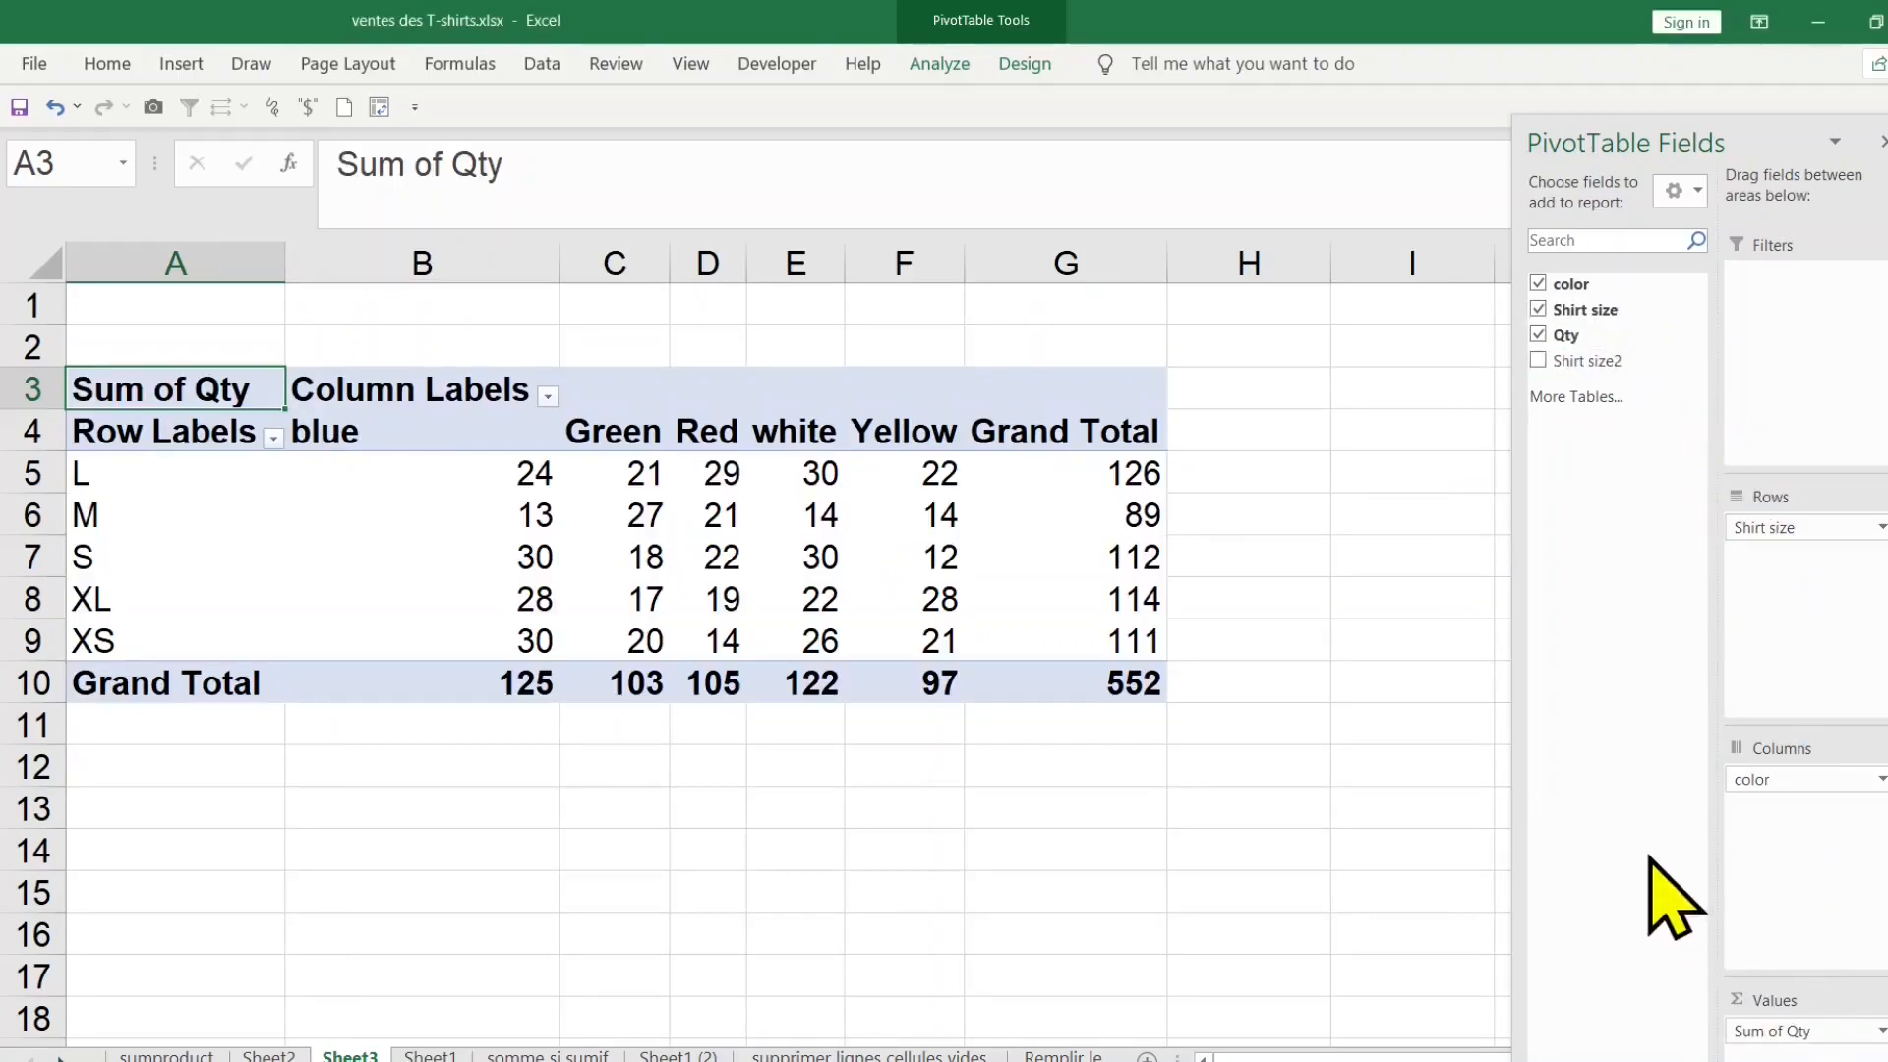
Step: Examine the quantities for each shirt size and color in the new PivotTable
click(831, 806)
click(819, 558)
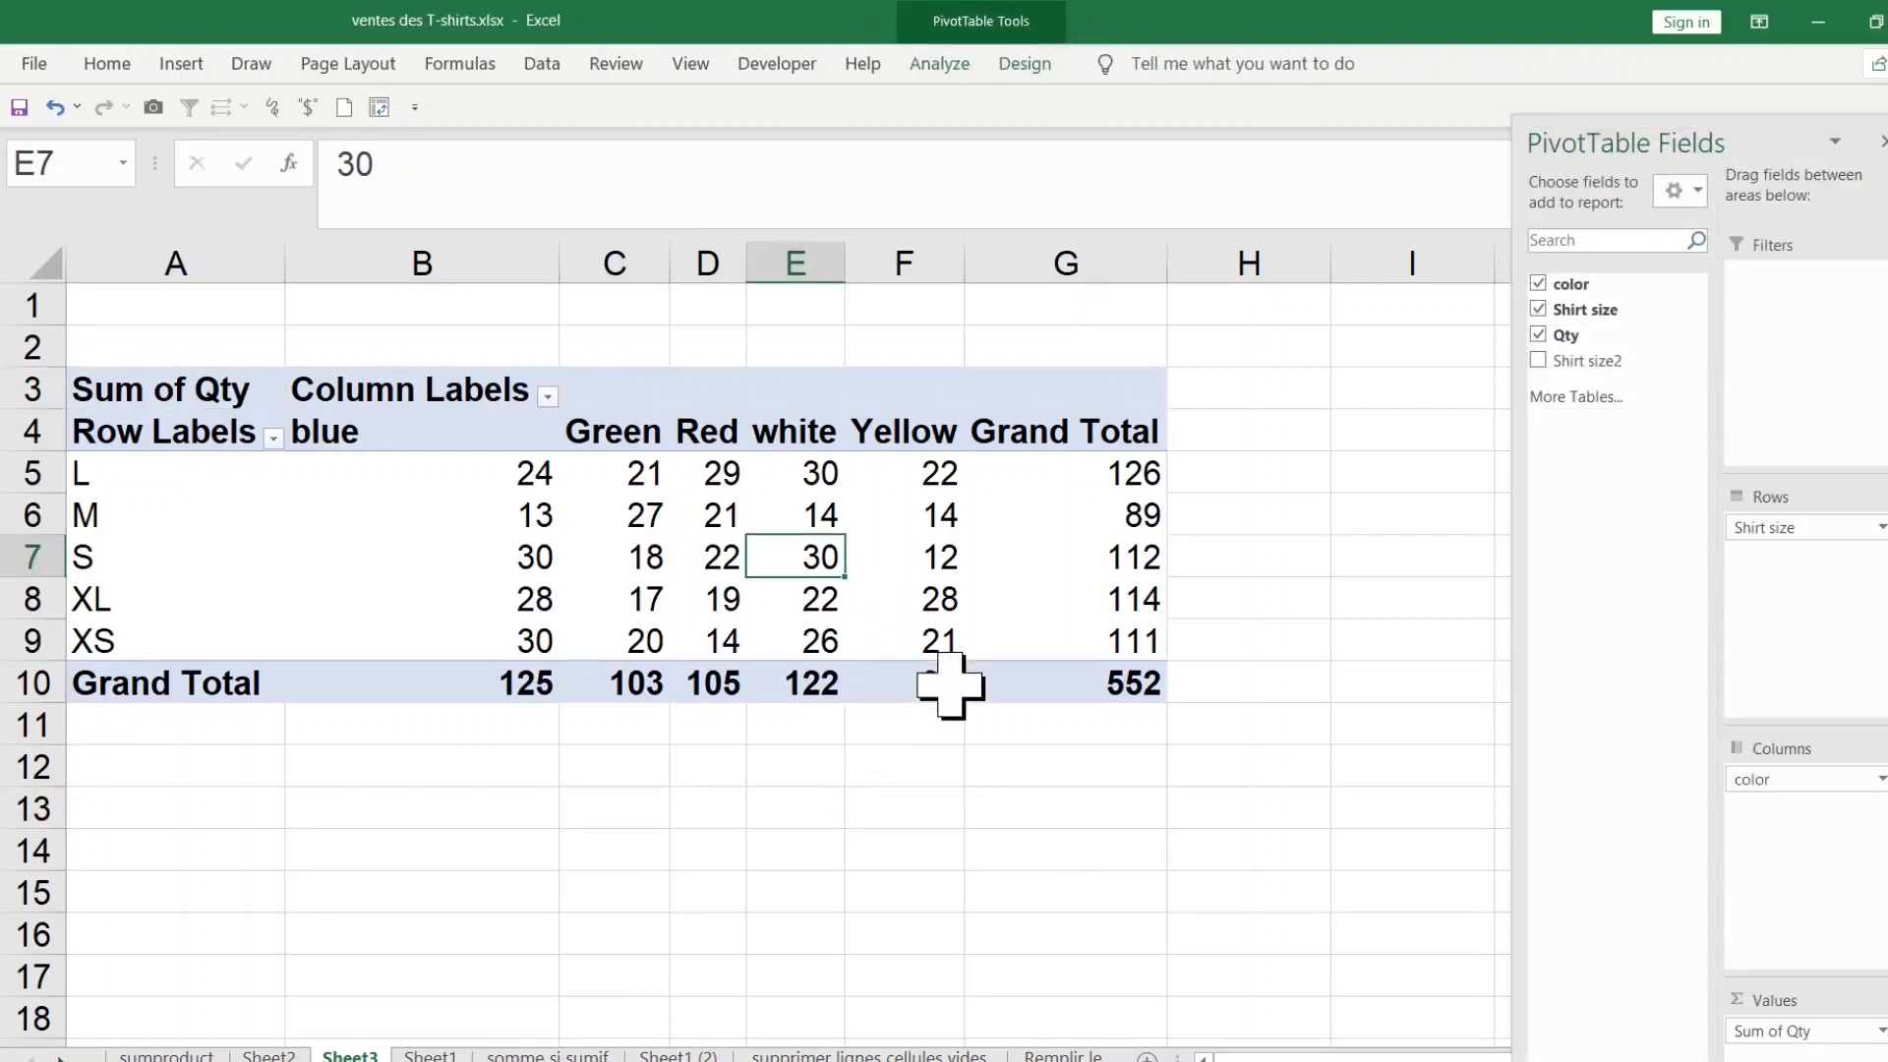
click(701, 759)
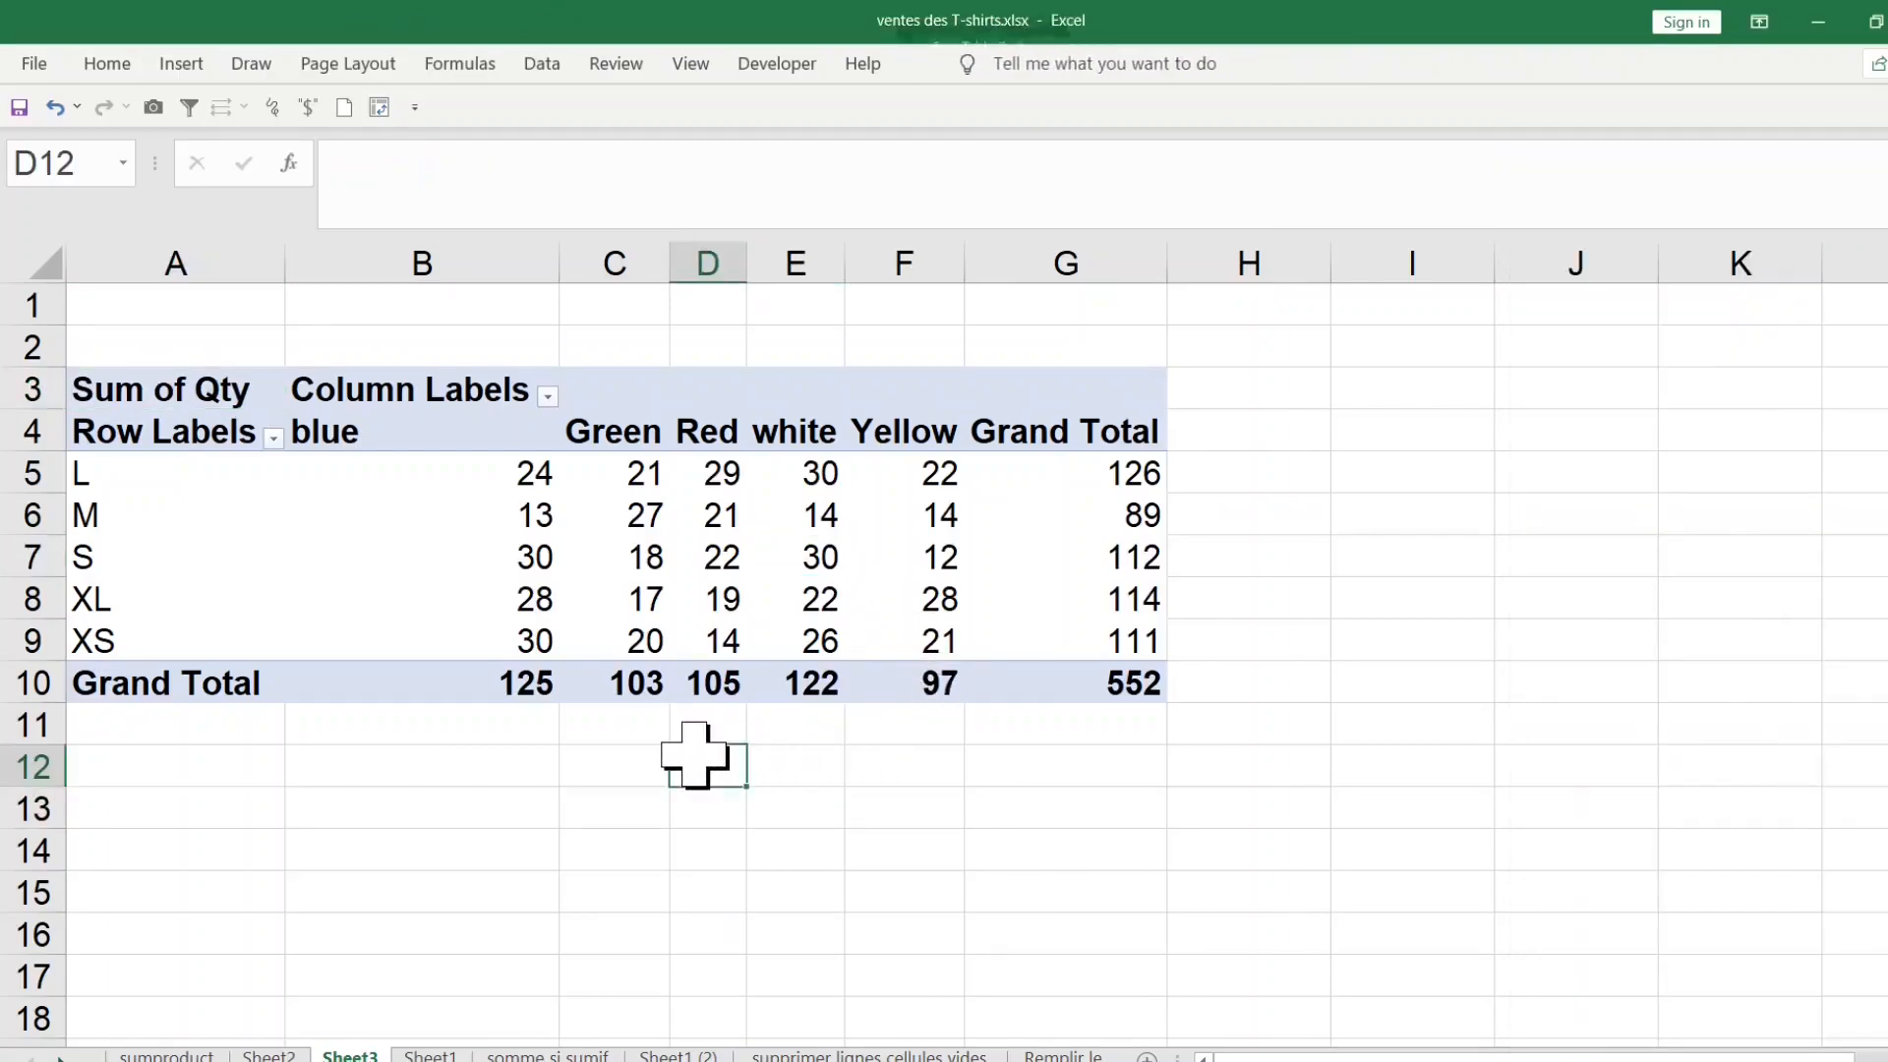
click(147, 515)
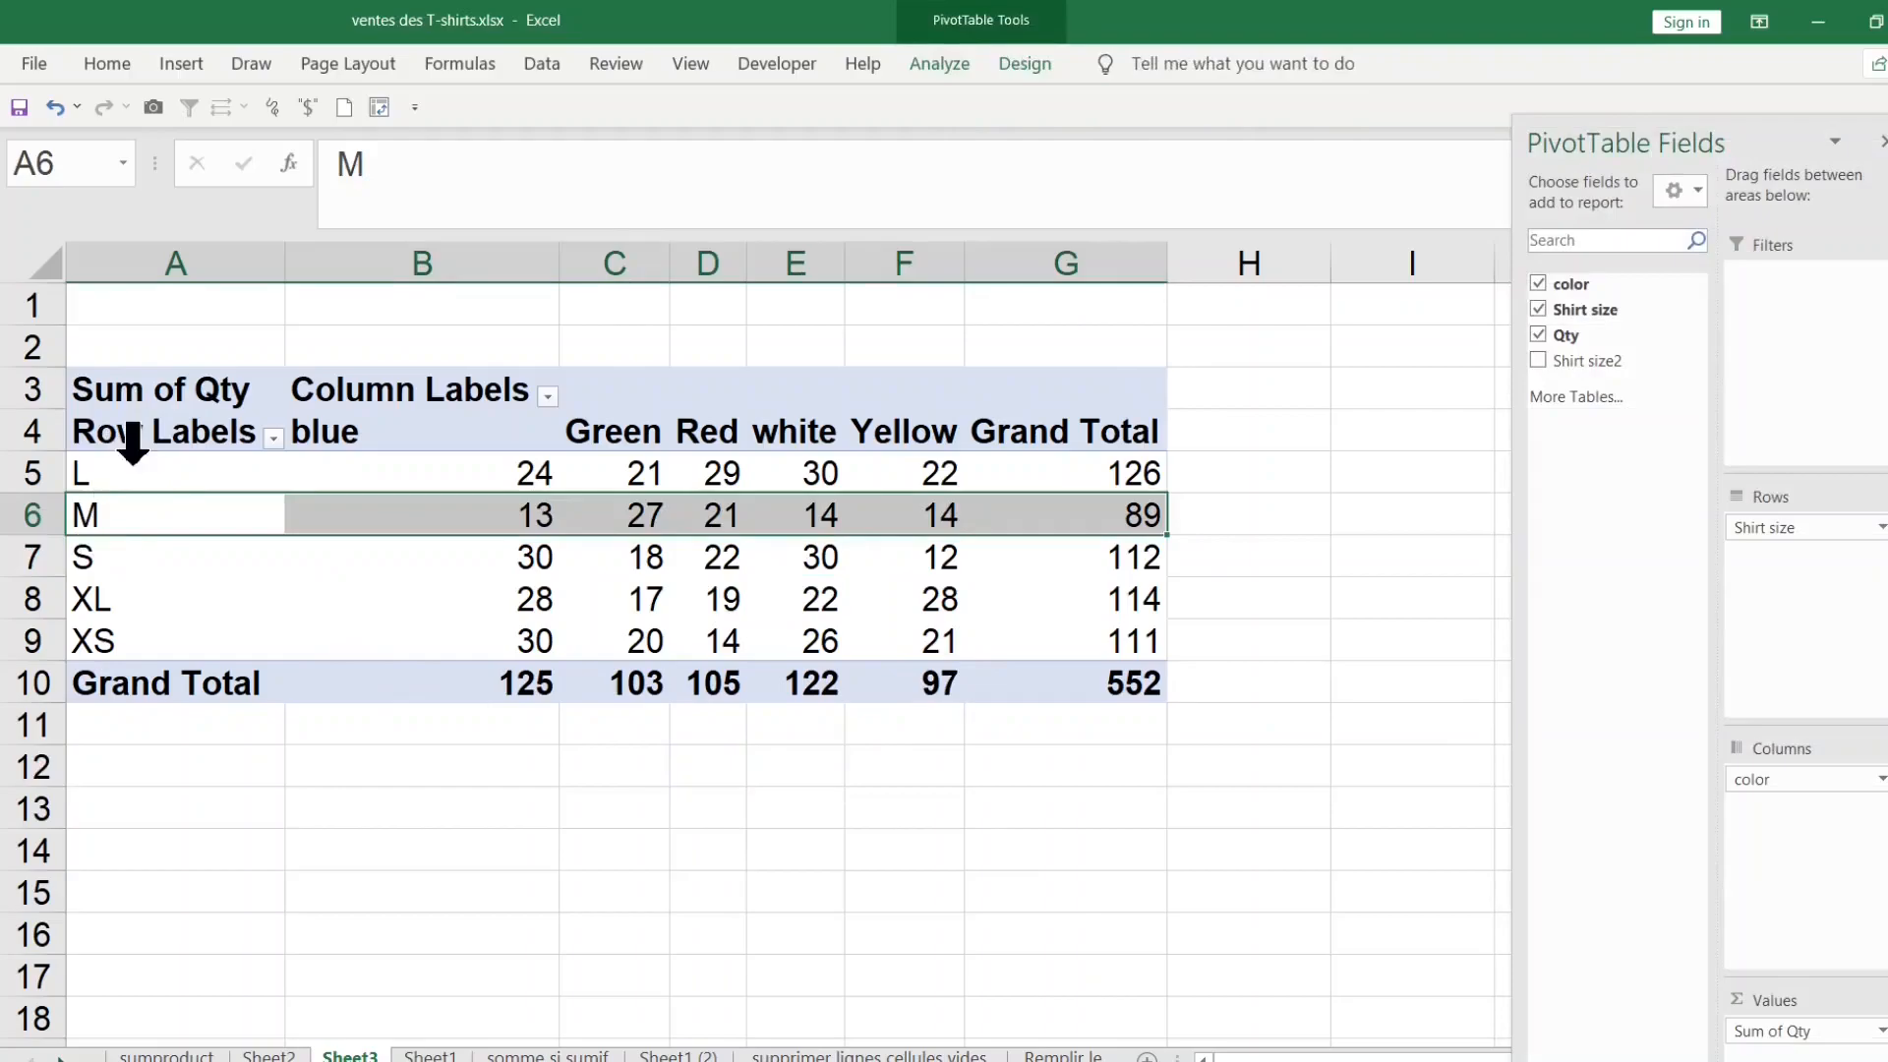
click(148, 558)
click(458, 478)
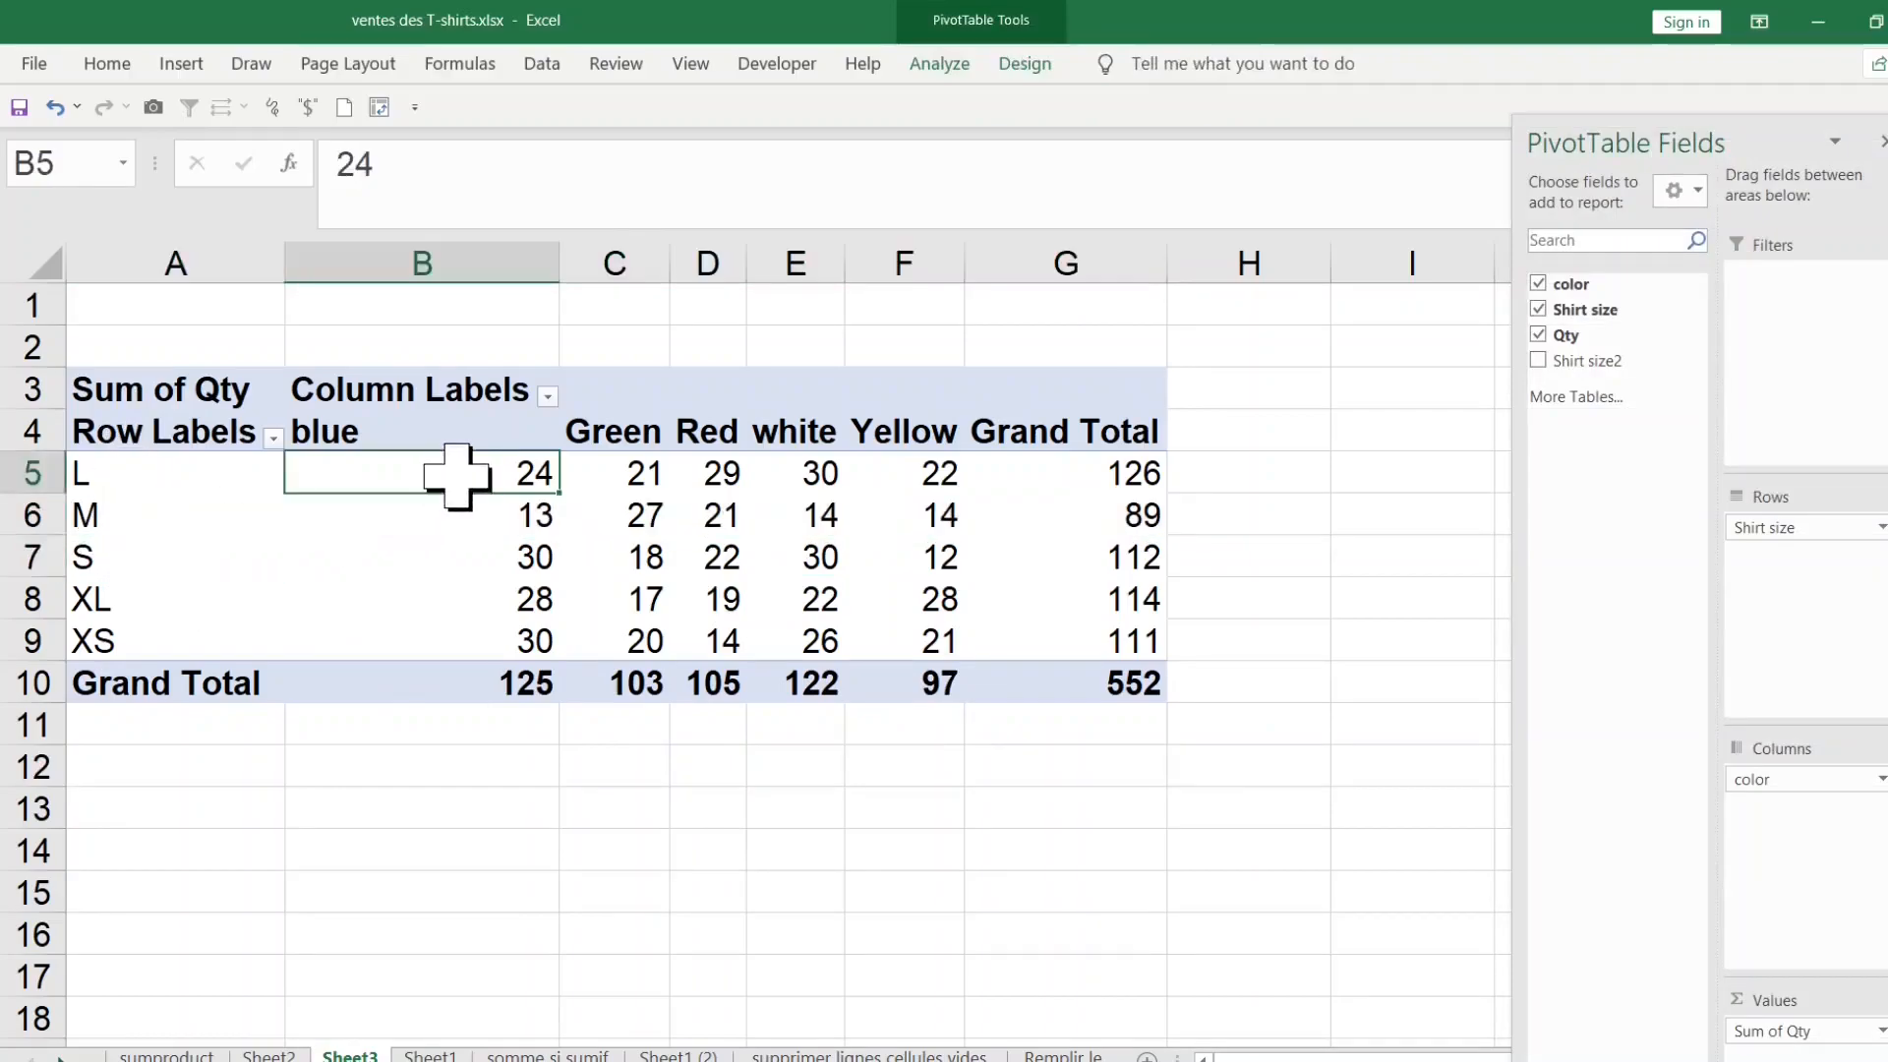
click(354, 513)
click(580, 512)
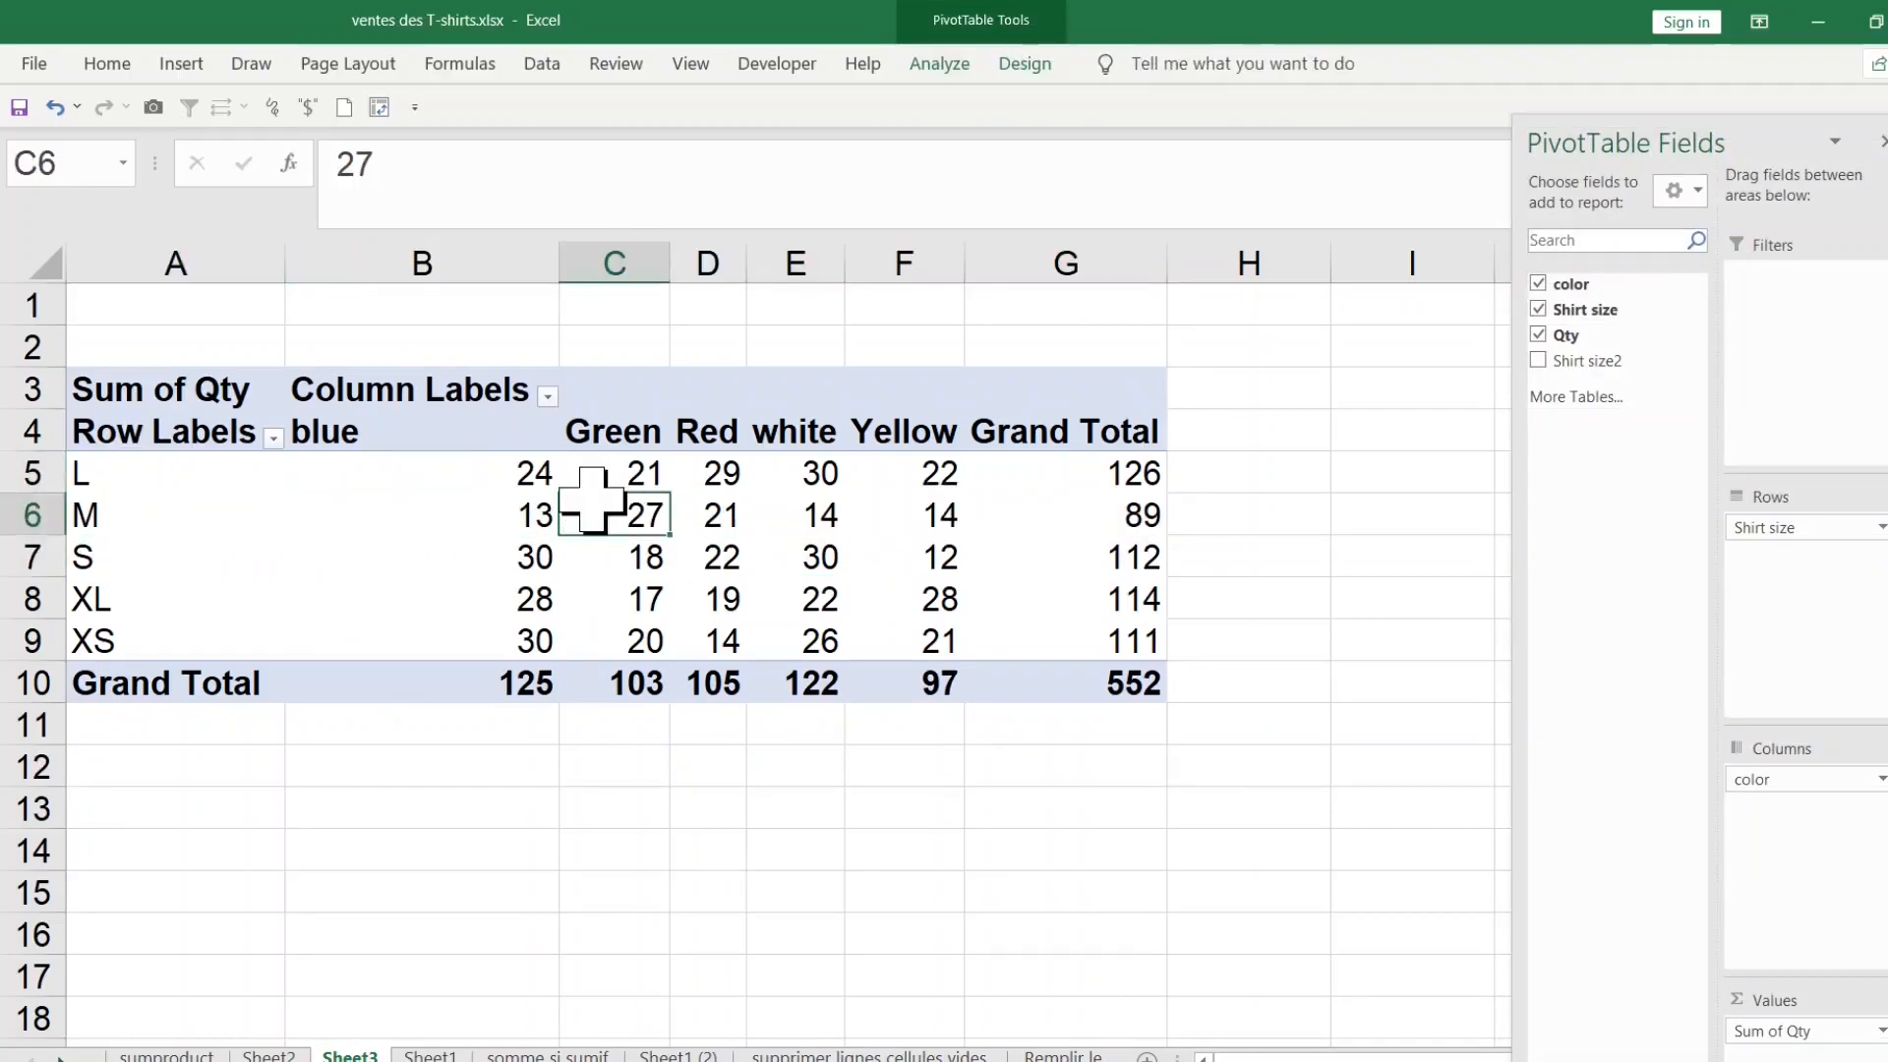
click(634, 480)
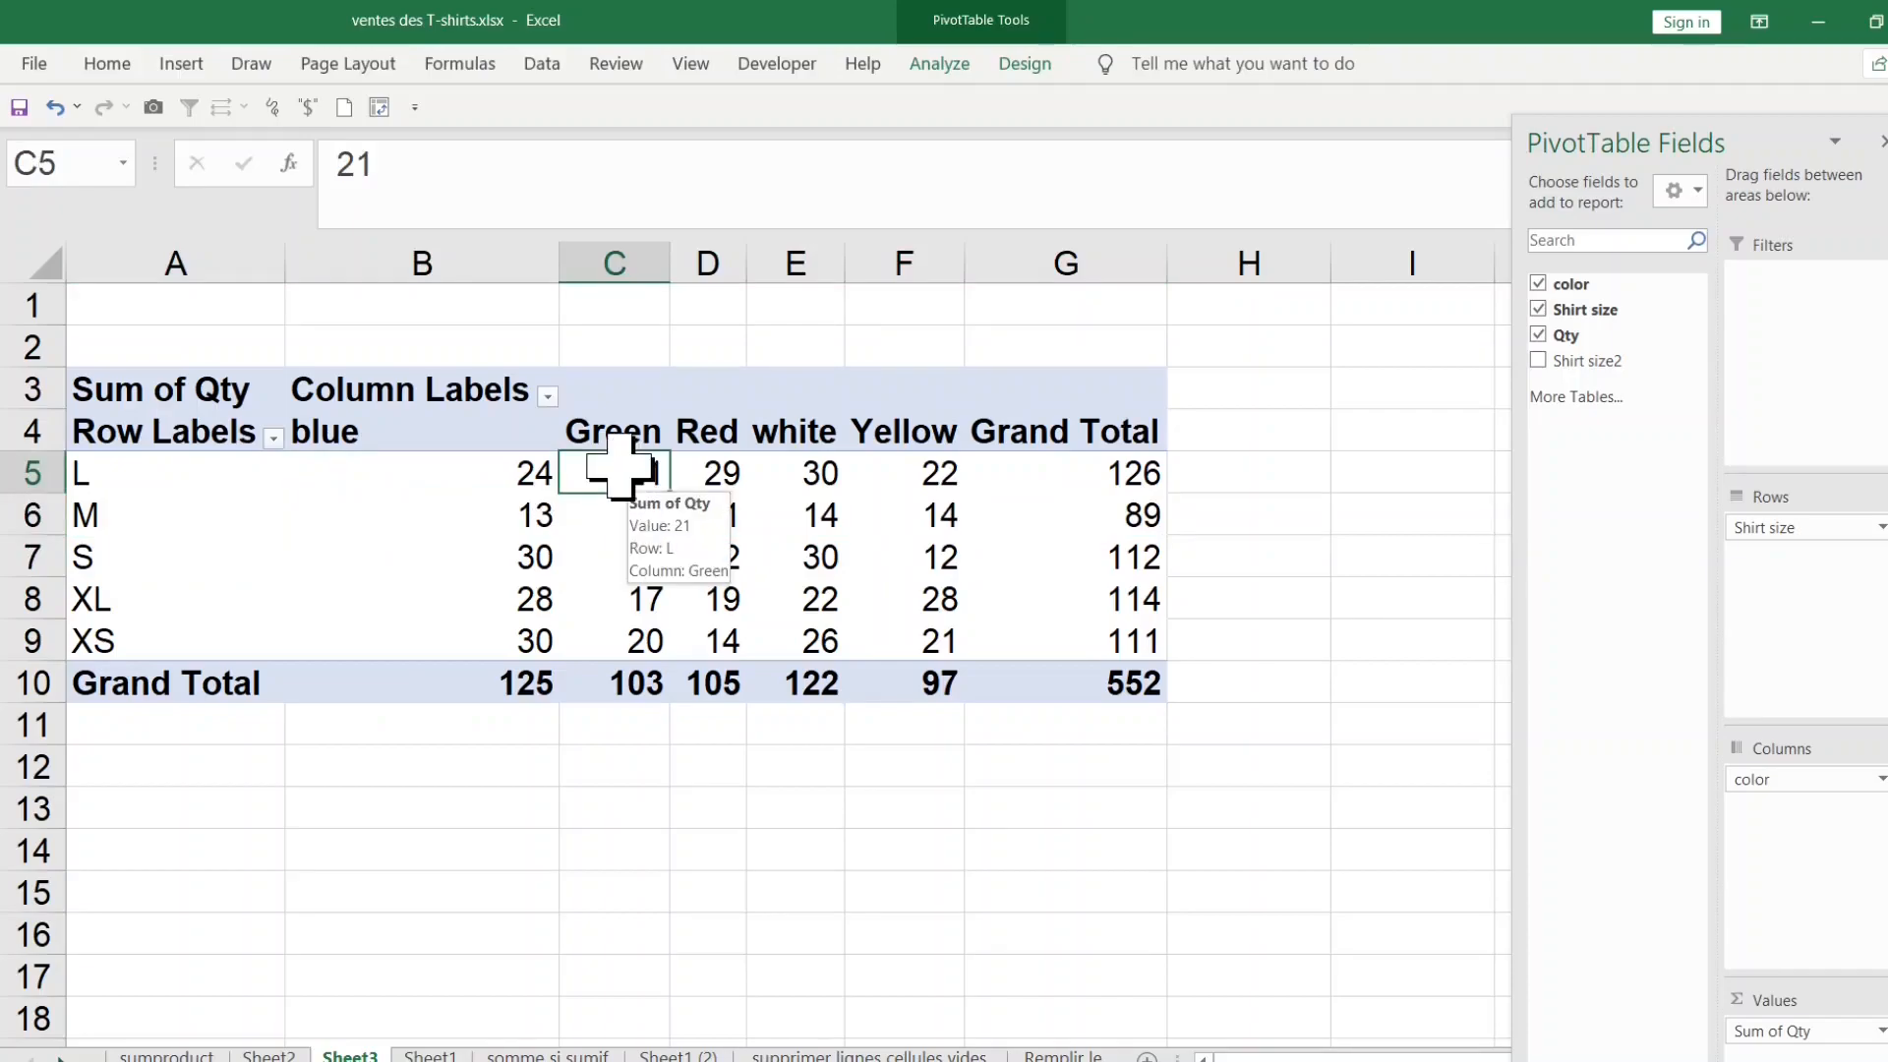
Step: Show the PivotTable in Tabular Form and collapse the ribbon
click(1023, 67)
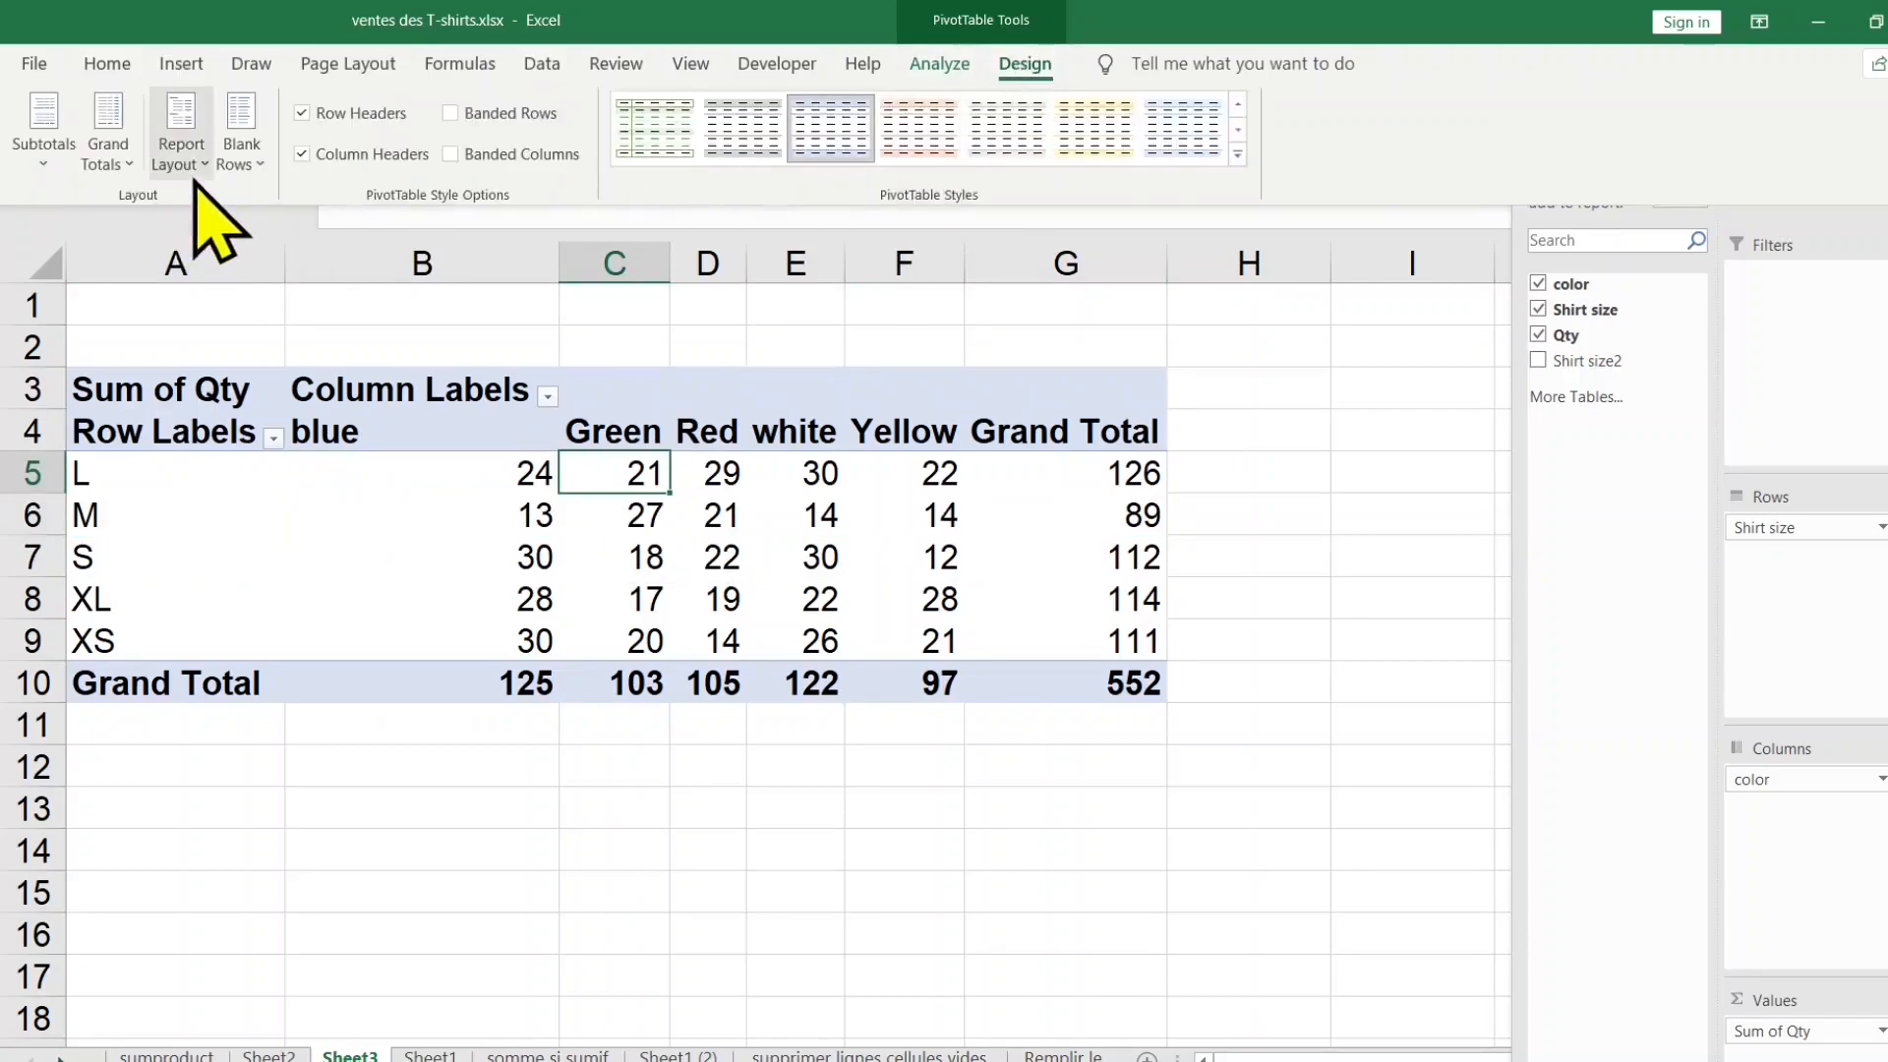
click(209, 197)
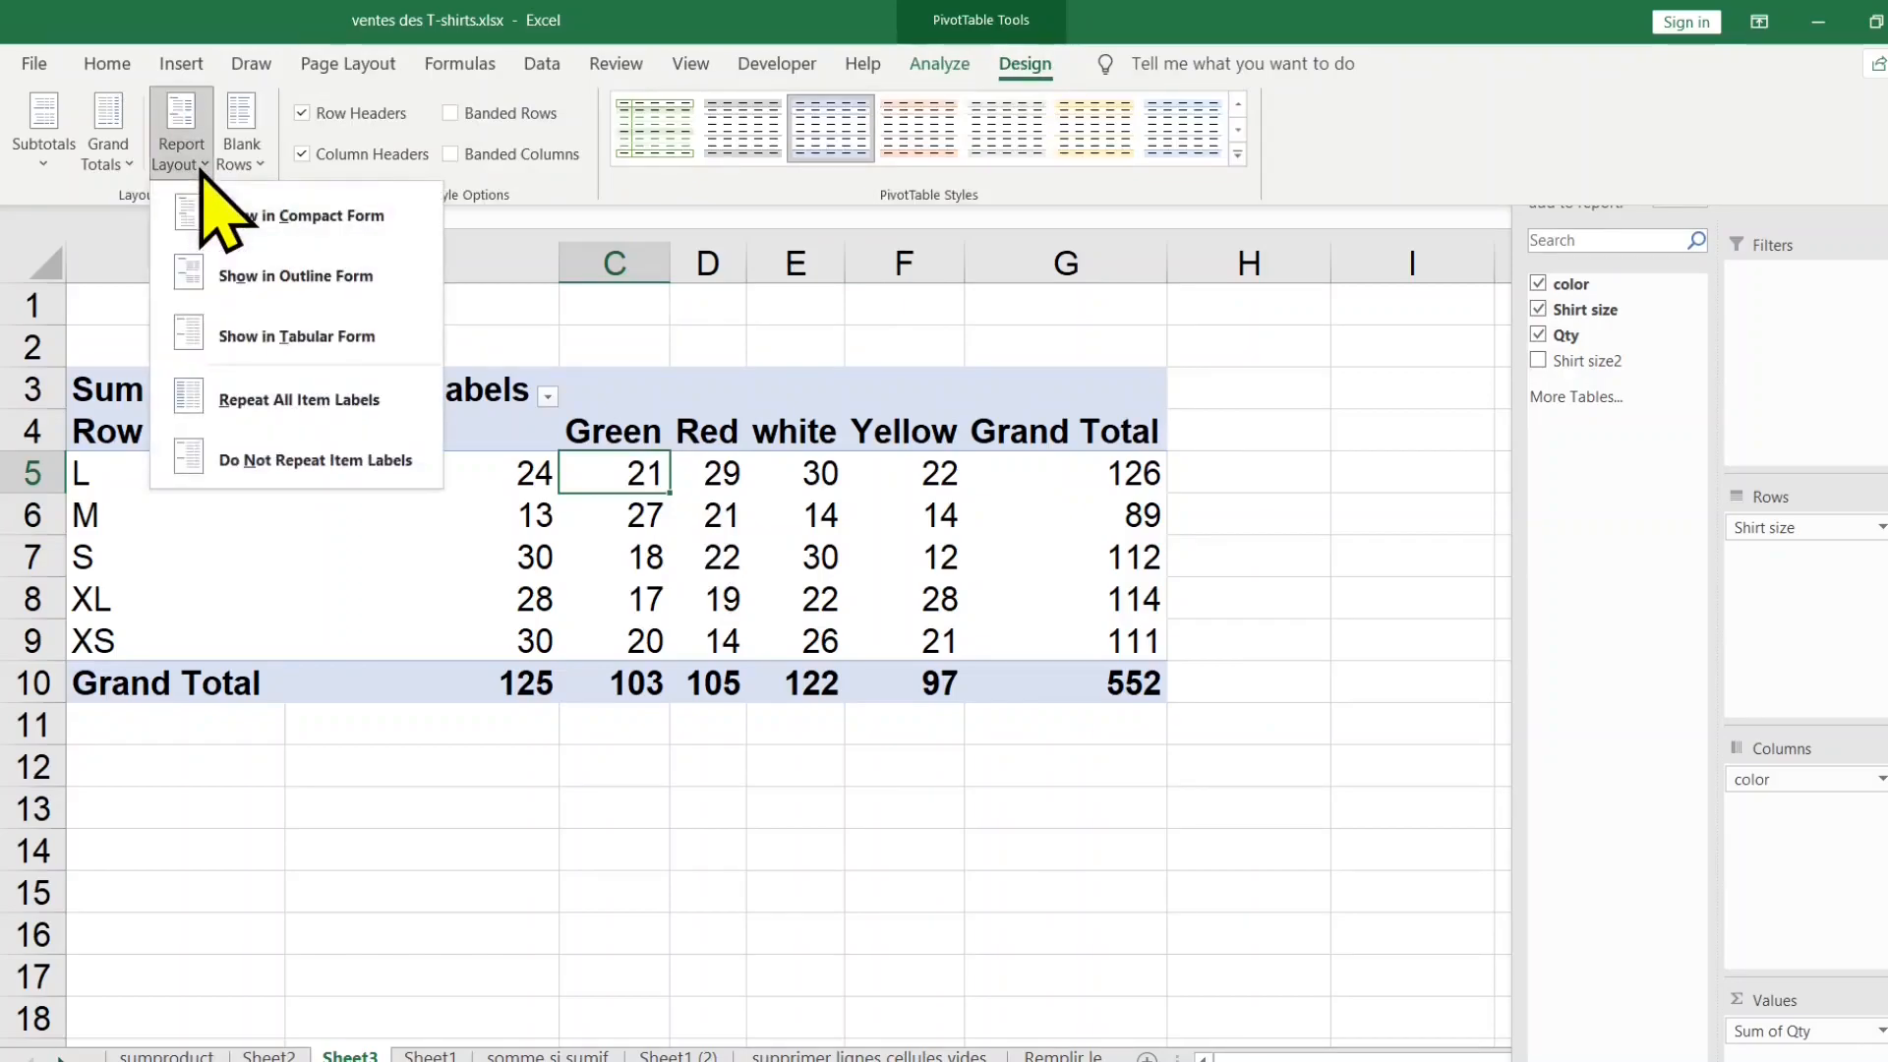
click(313, 339)
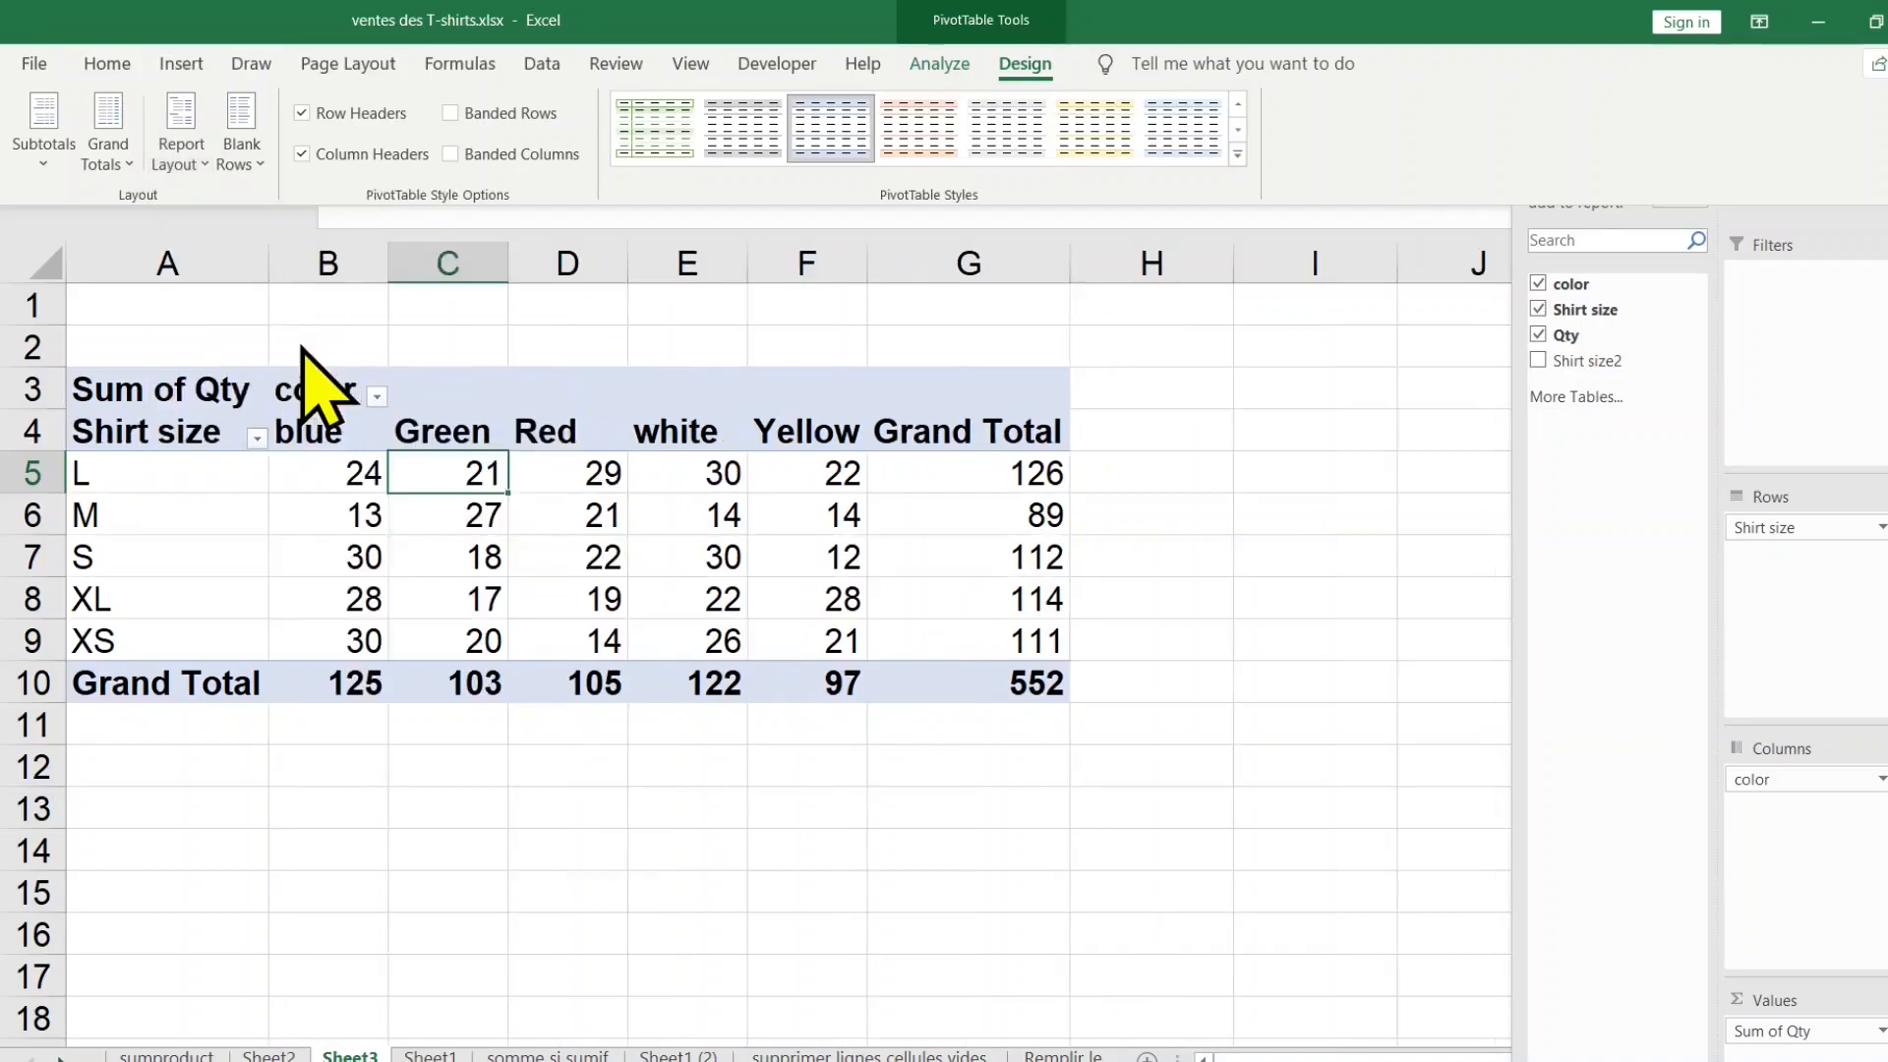
key(ctrl+F1)
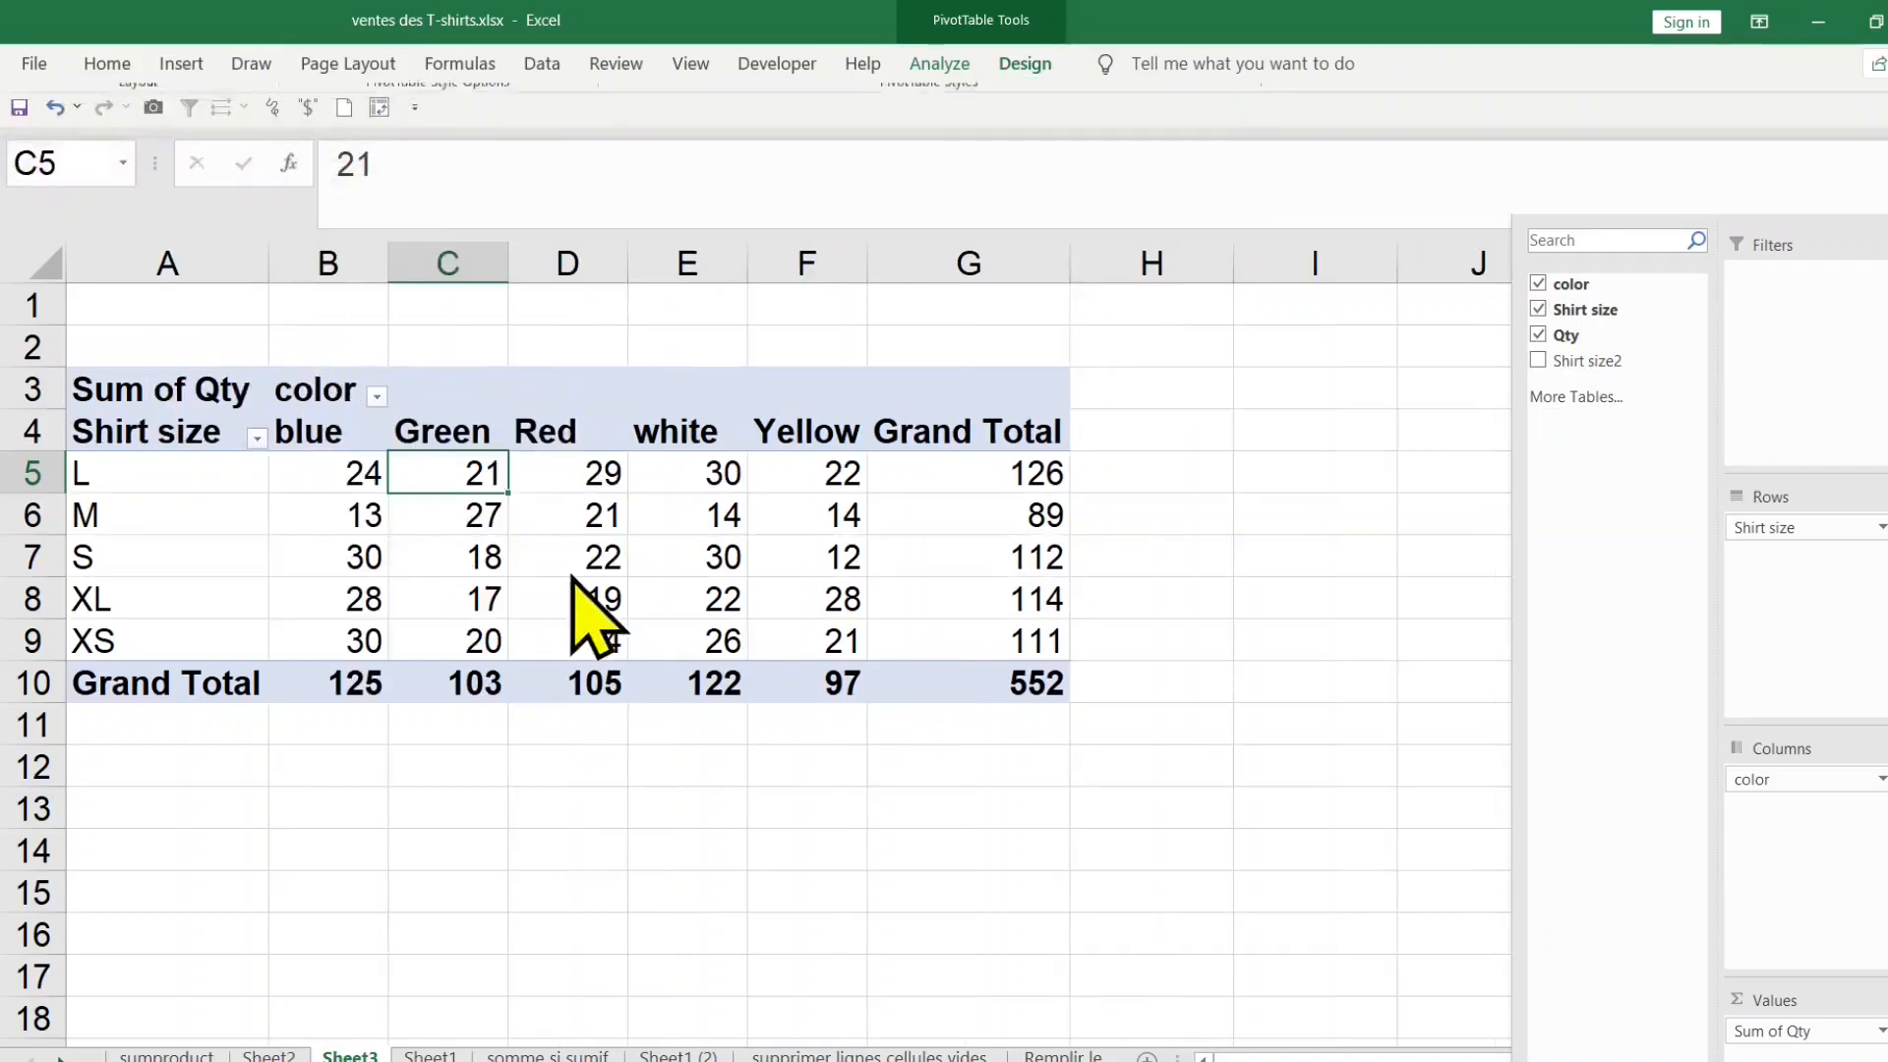
Step: Review the Shirt size and color headings, the size labels and the Grand Total row of the tabular PivotTable
click(276, 568)
click(169, 475)
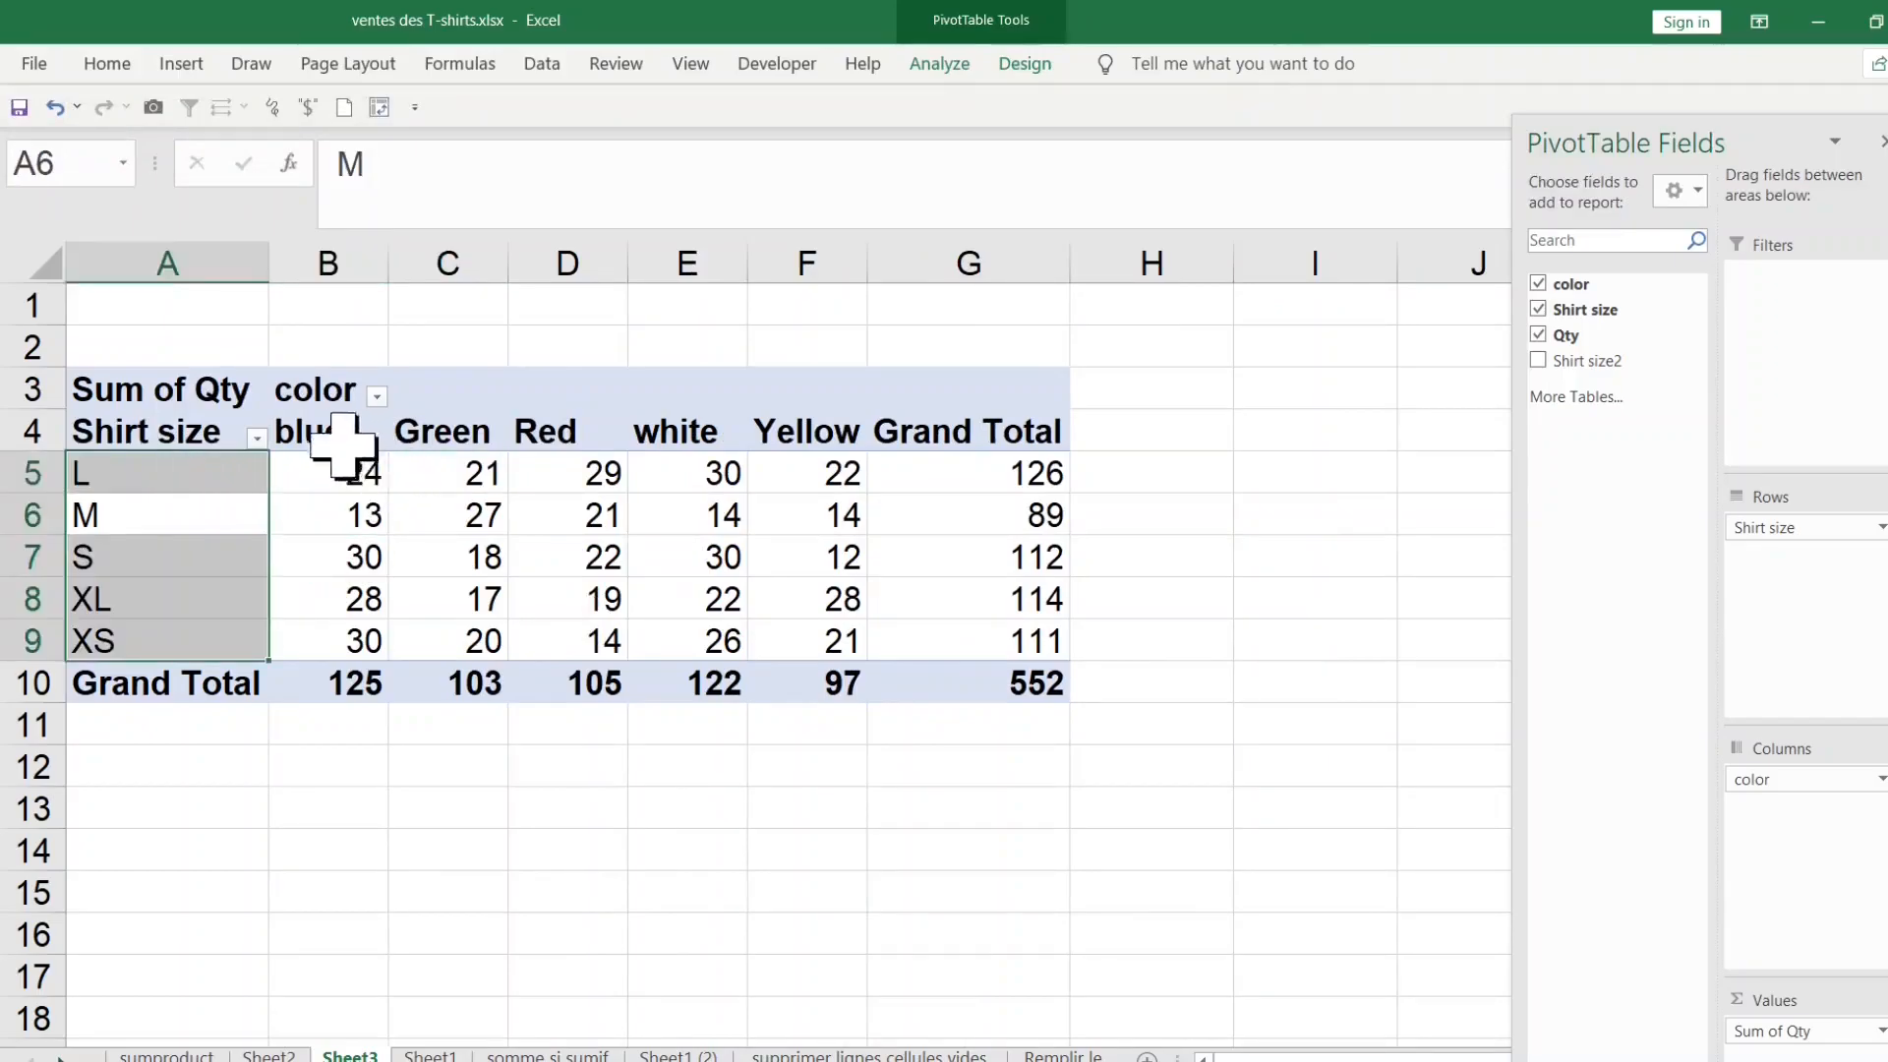
click(379, 398)
click(328, 263)
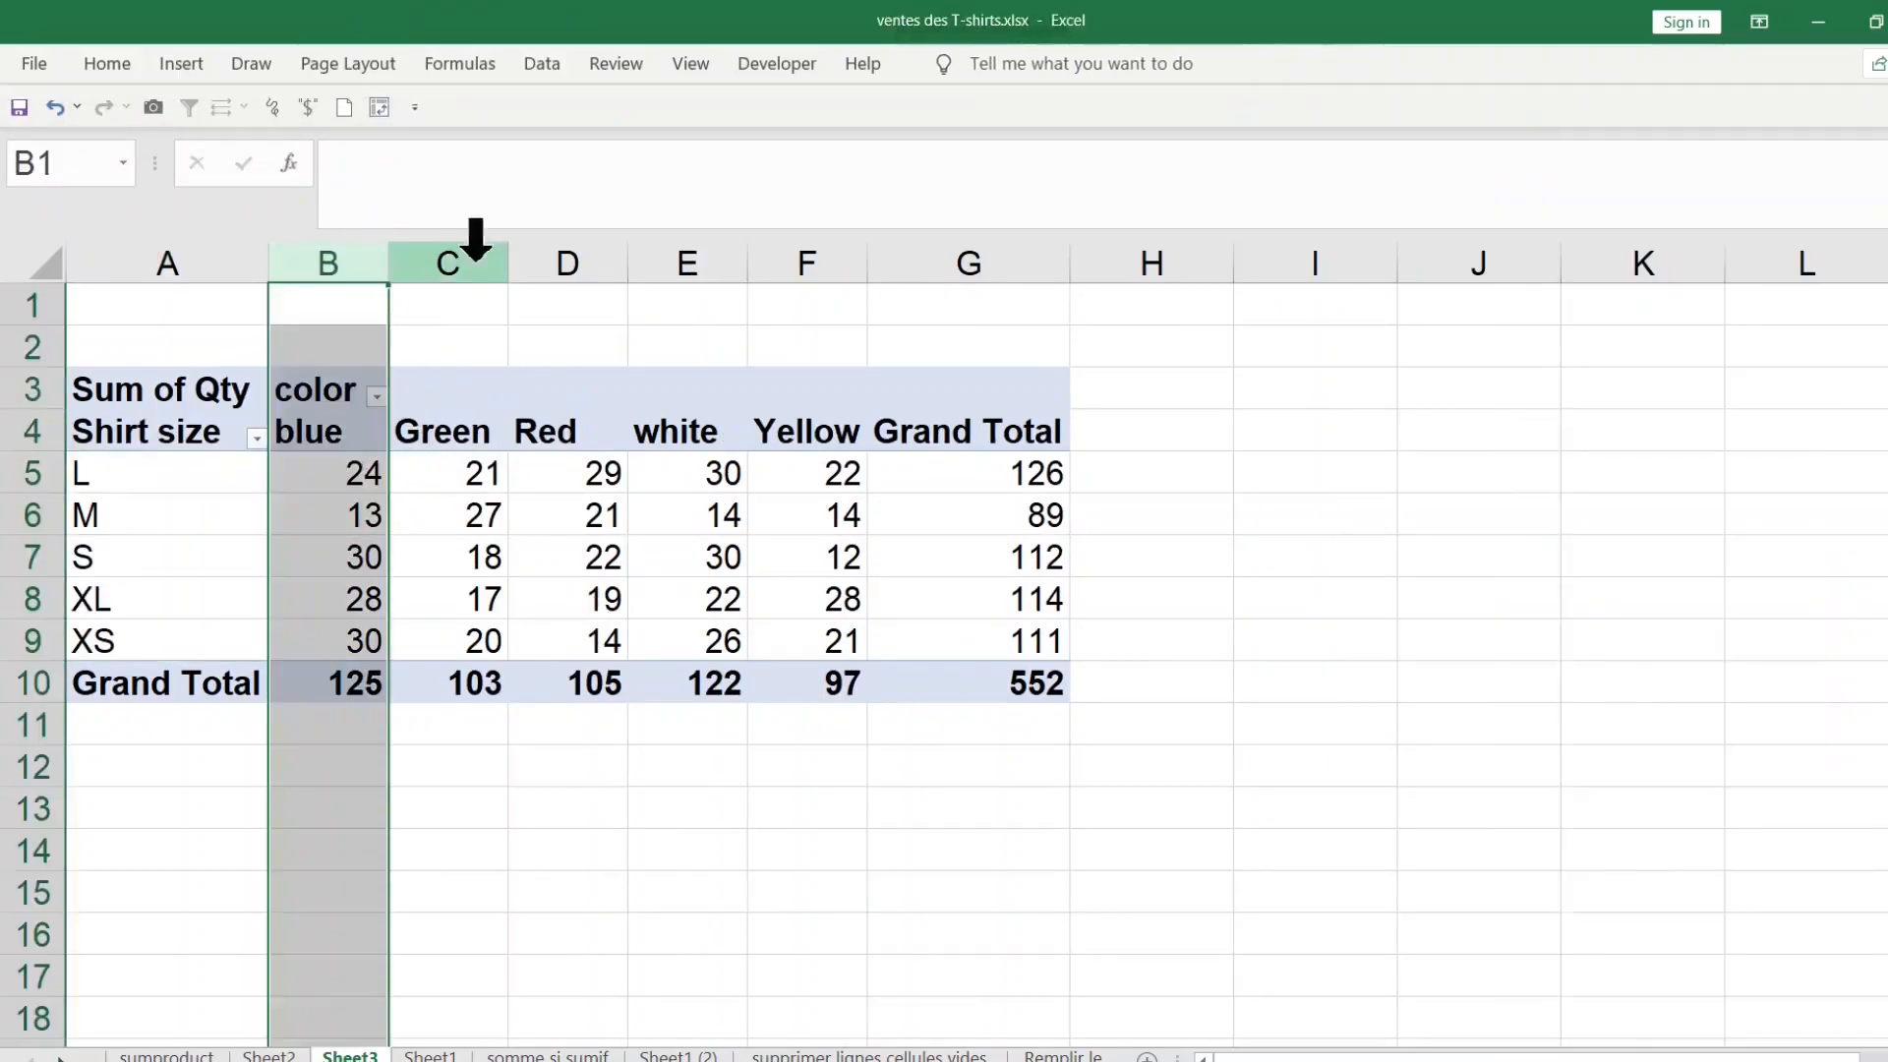
click(468, 258)
click(93, 483)
click(148, 623)
click(627, 588)
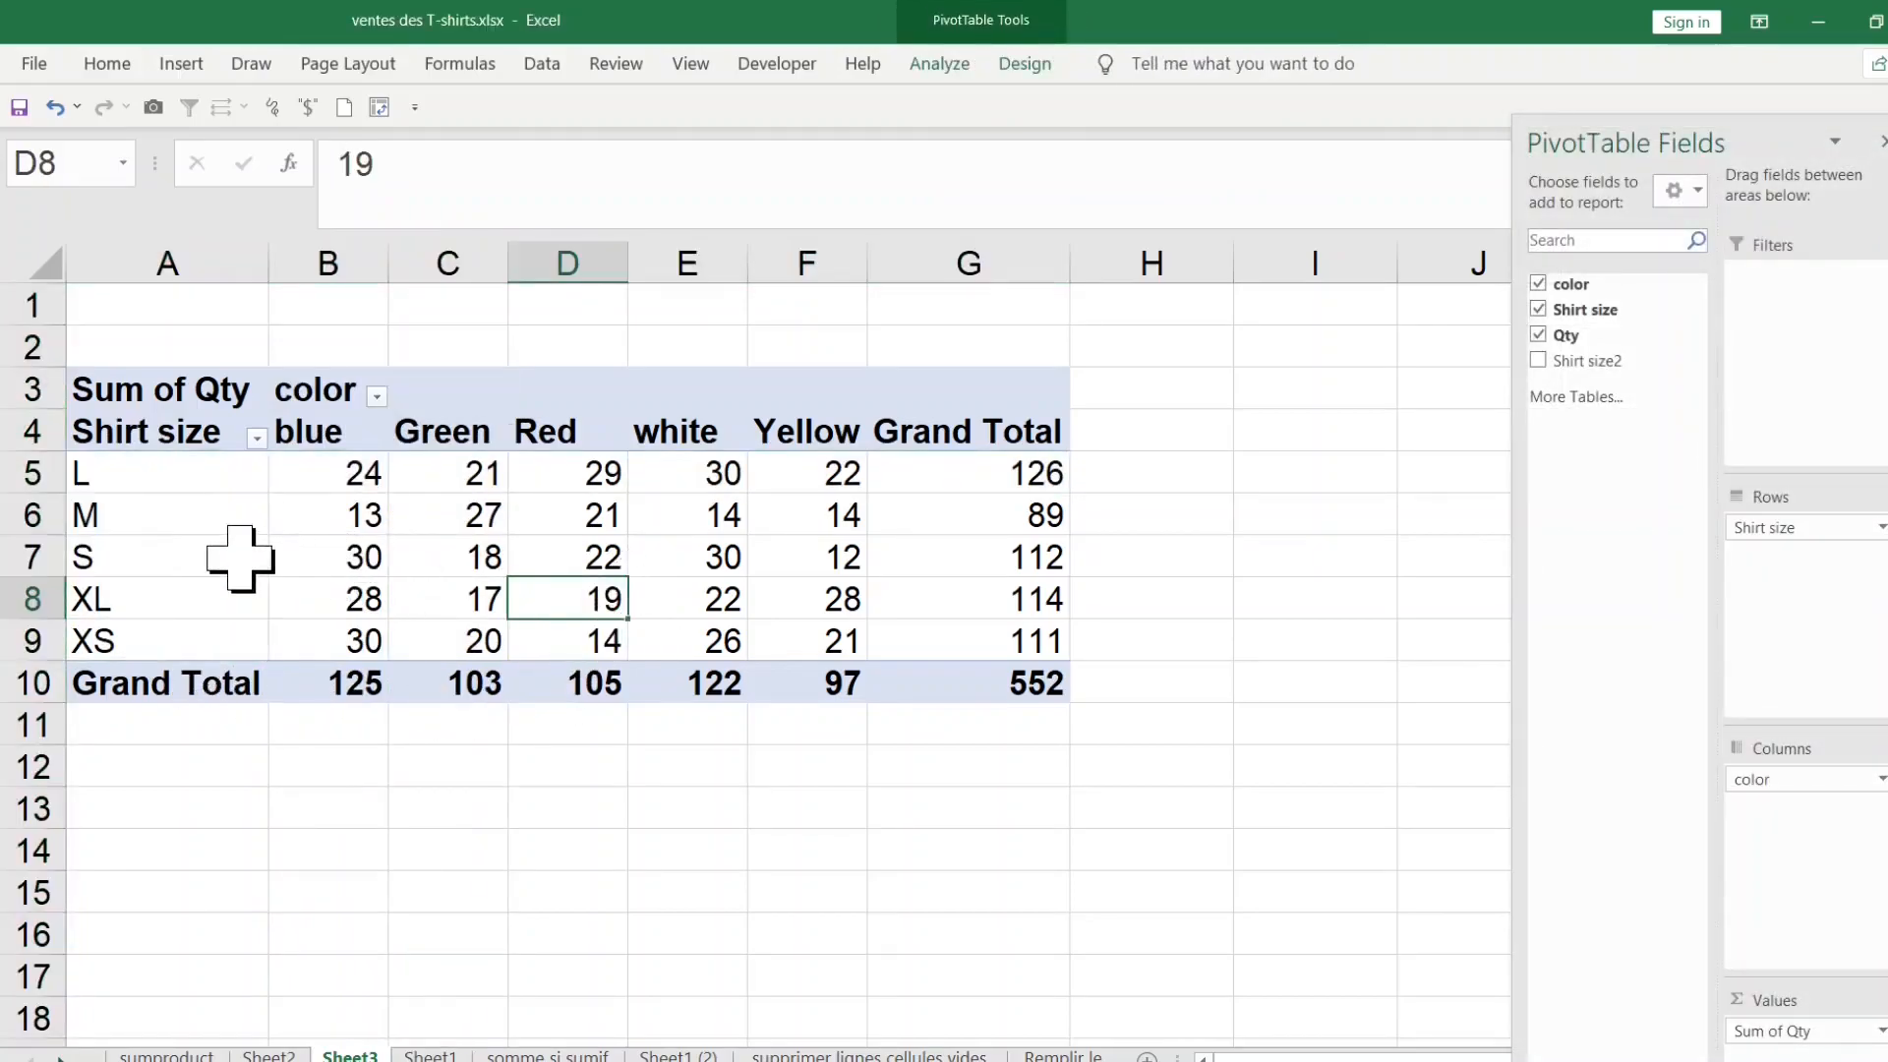
click(236, 521)
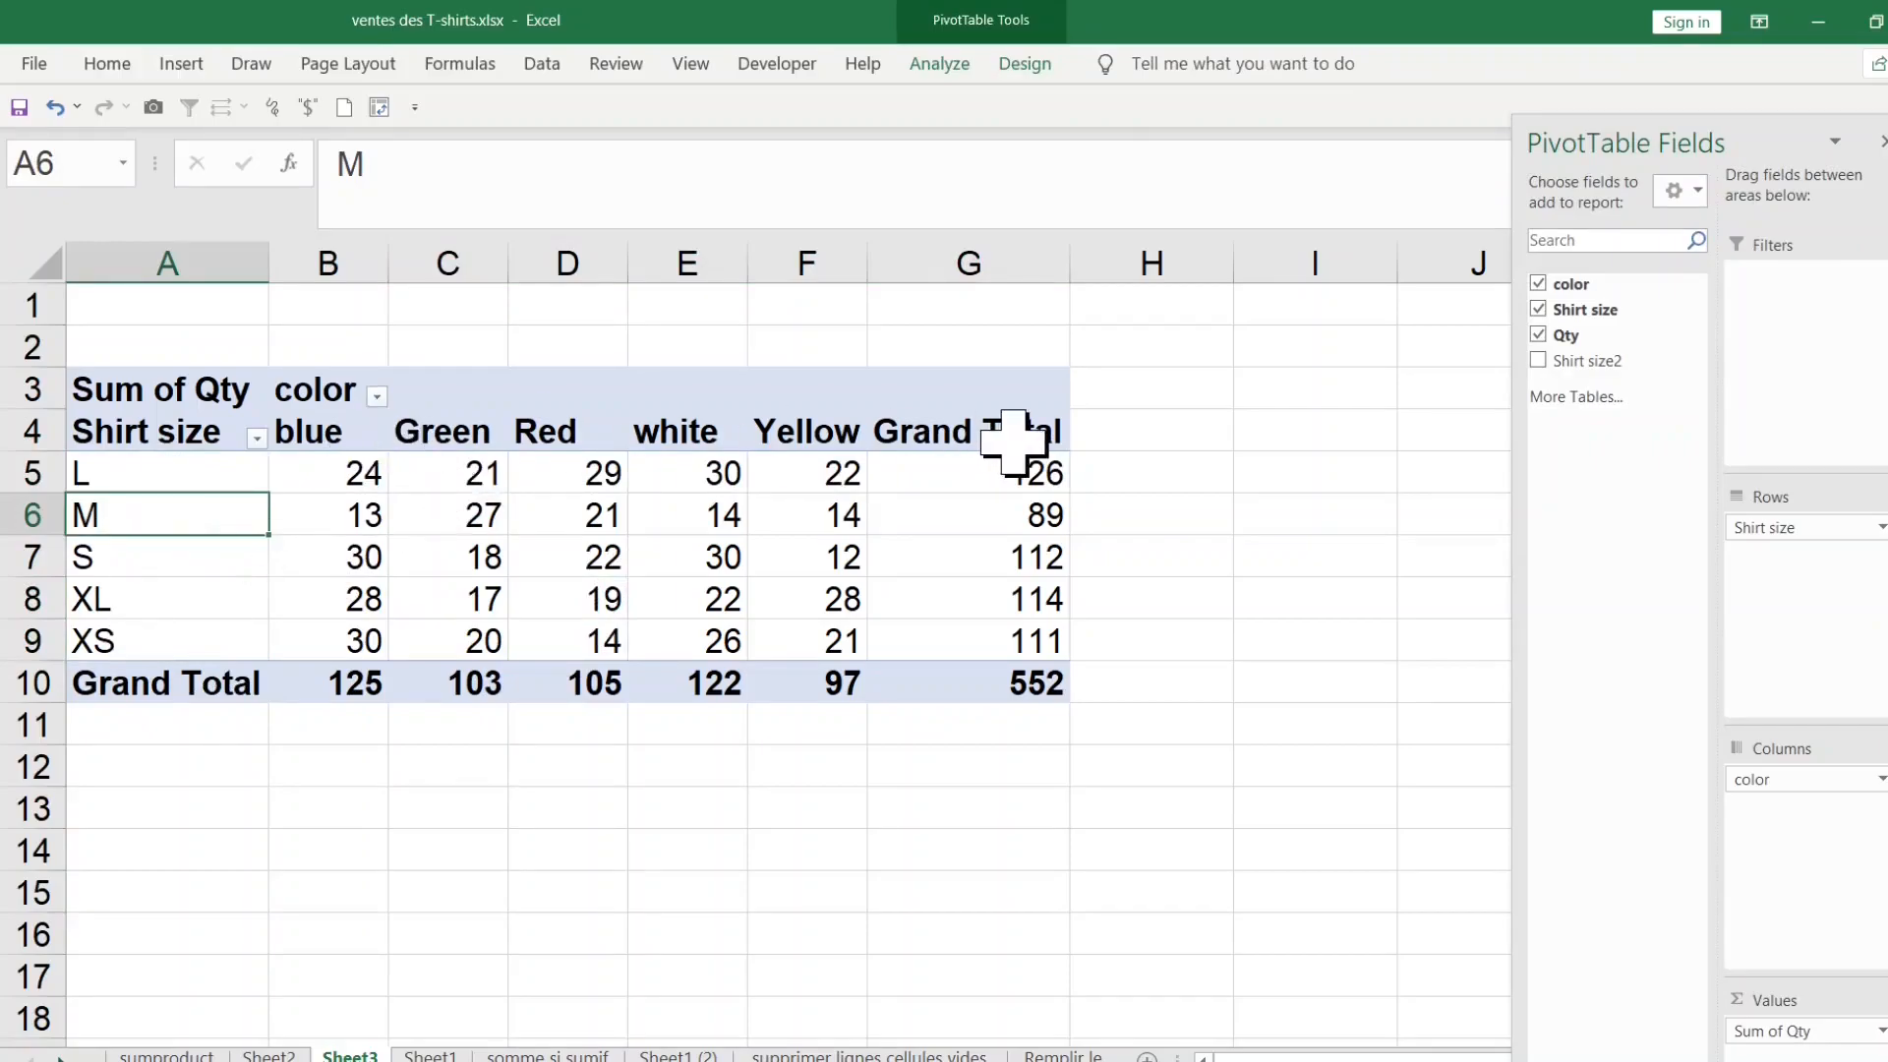
click(1192, 593)
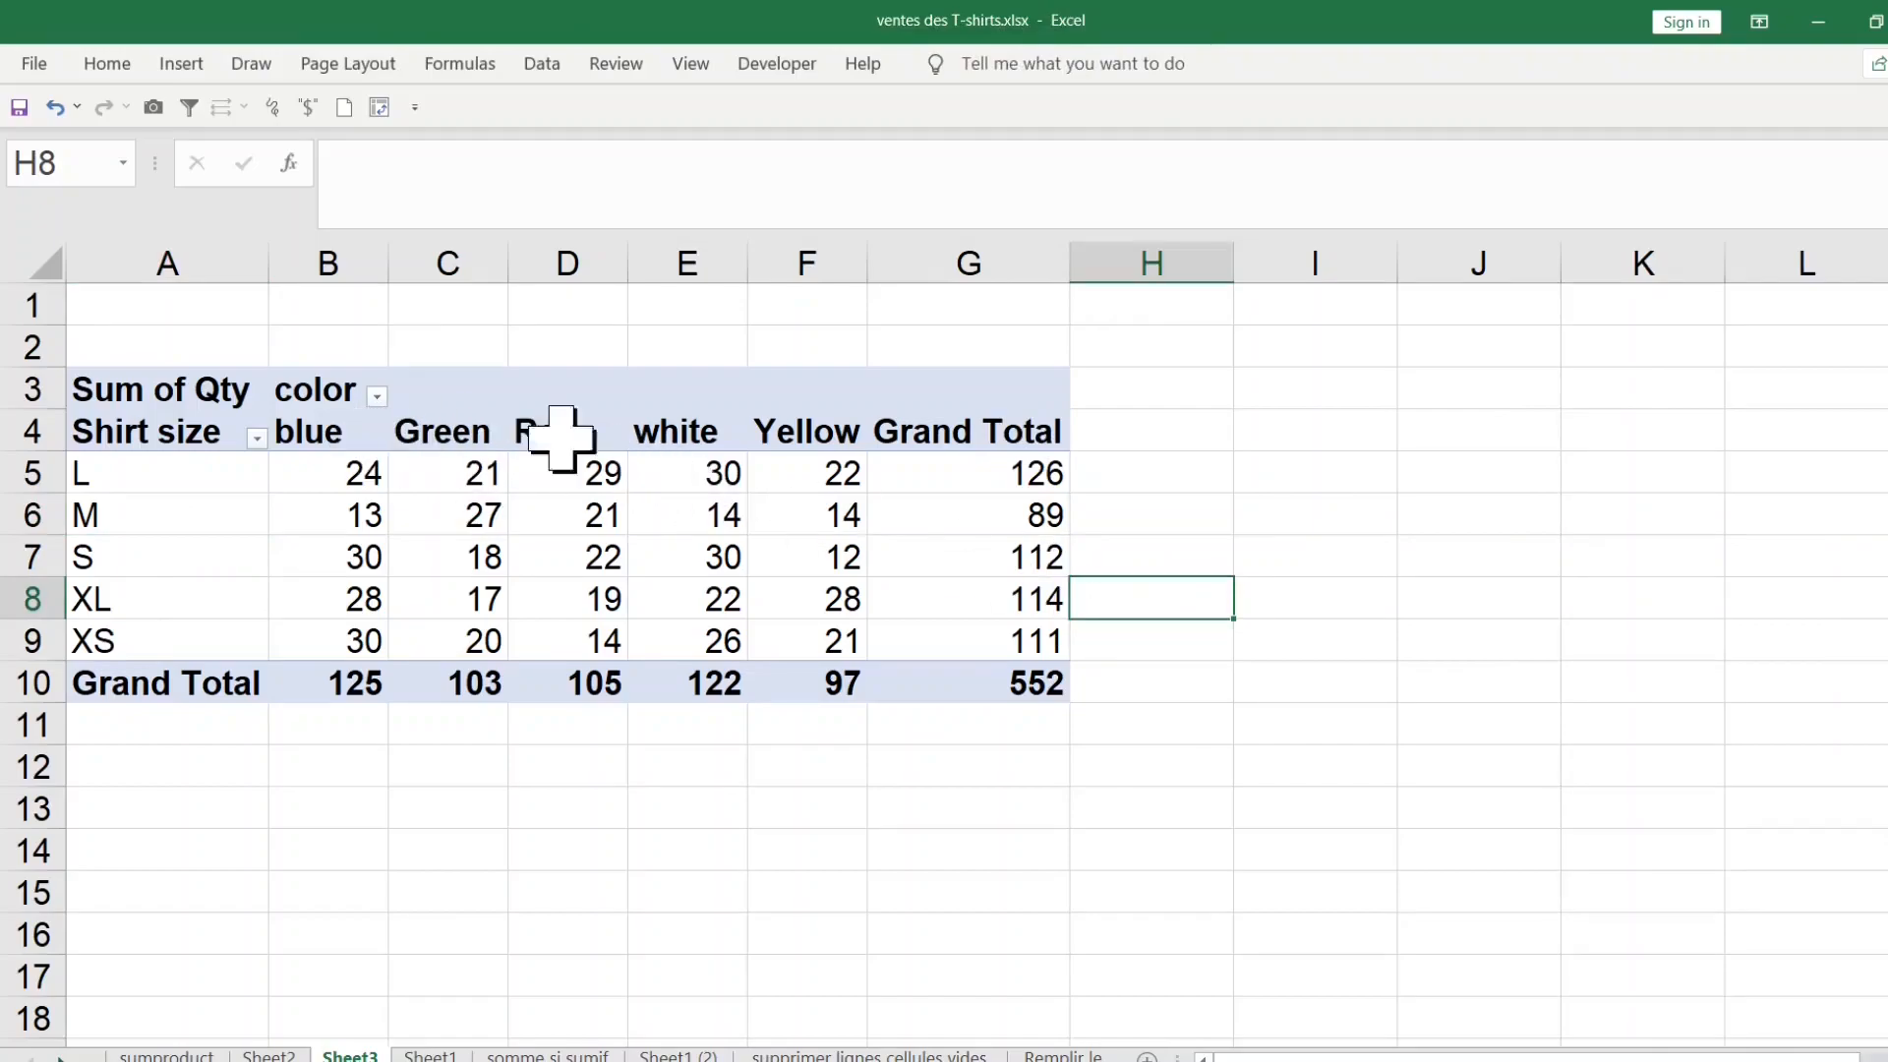
click(94, 486)
click(93, 556)
click(126, 688)
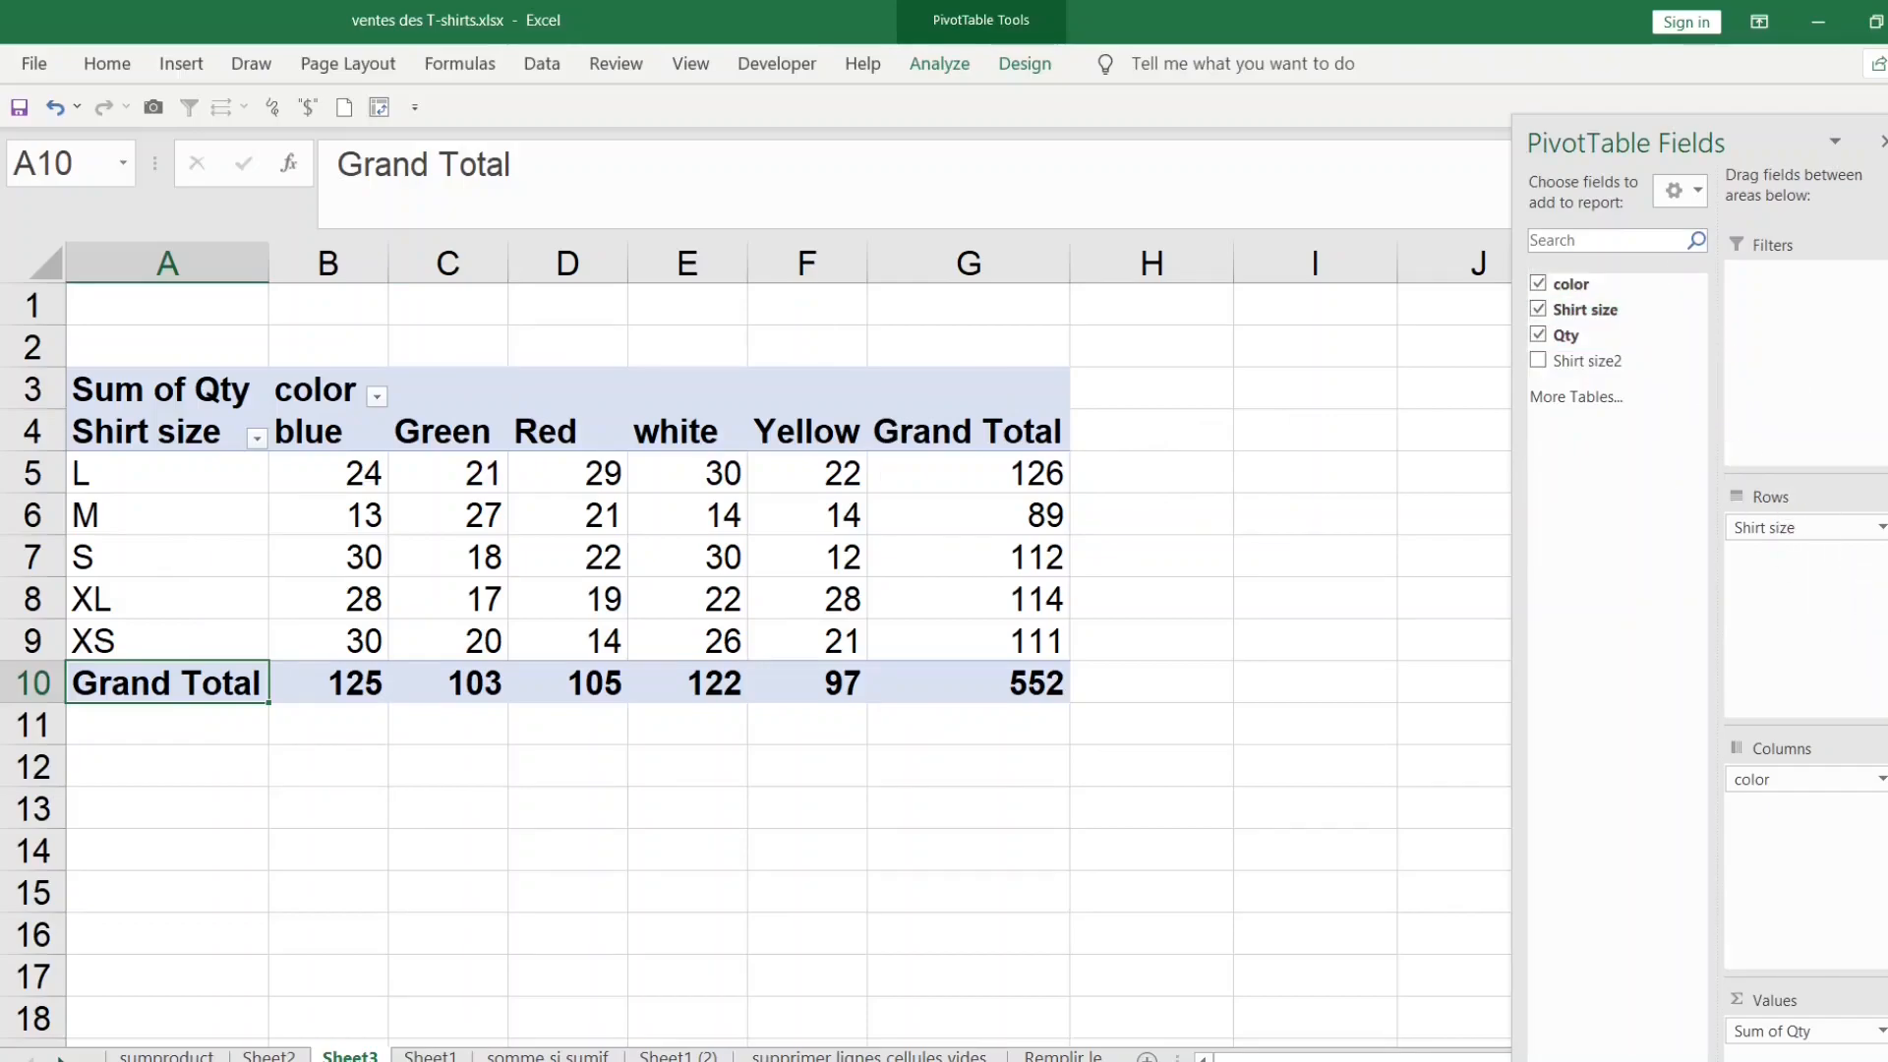
Step: Swap the PivotTable's axes so color forms the rows and Shirt size forms the columns
click(1815, 782)
drag(1815, 782, 1825, 590)
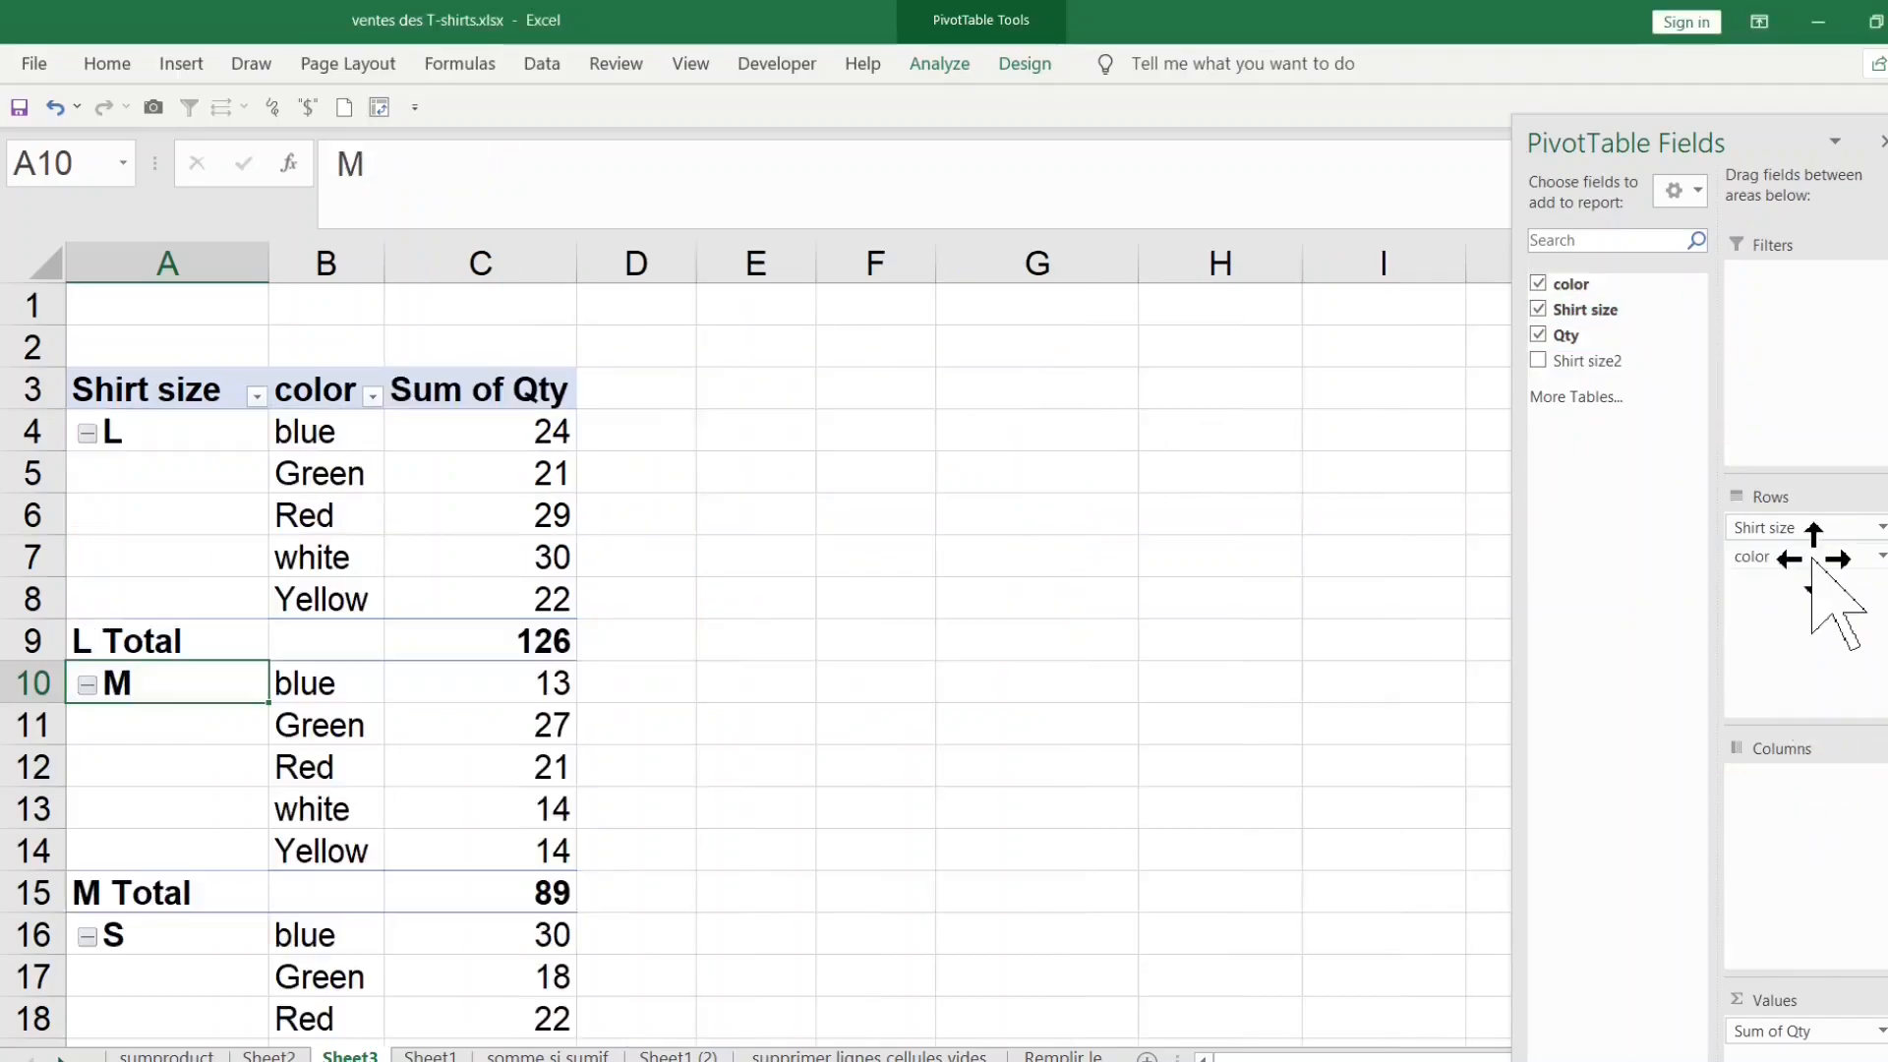
drag(1808, 522, 1815, 787)
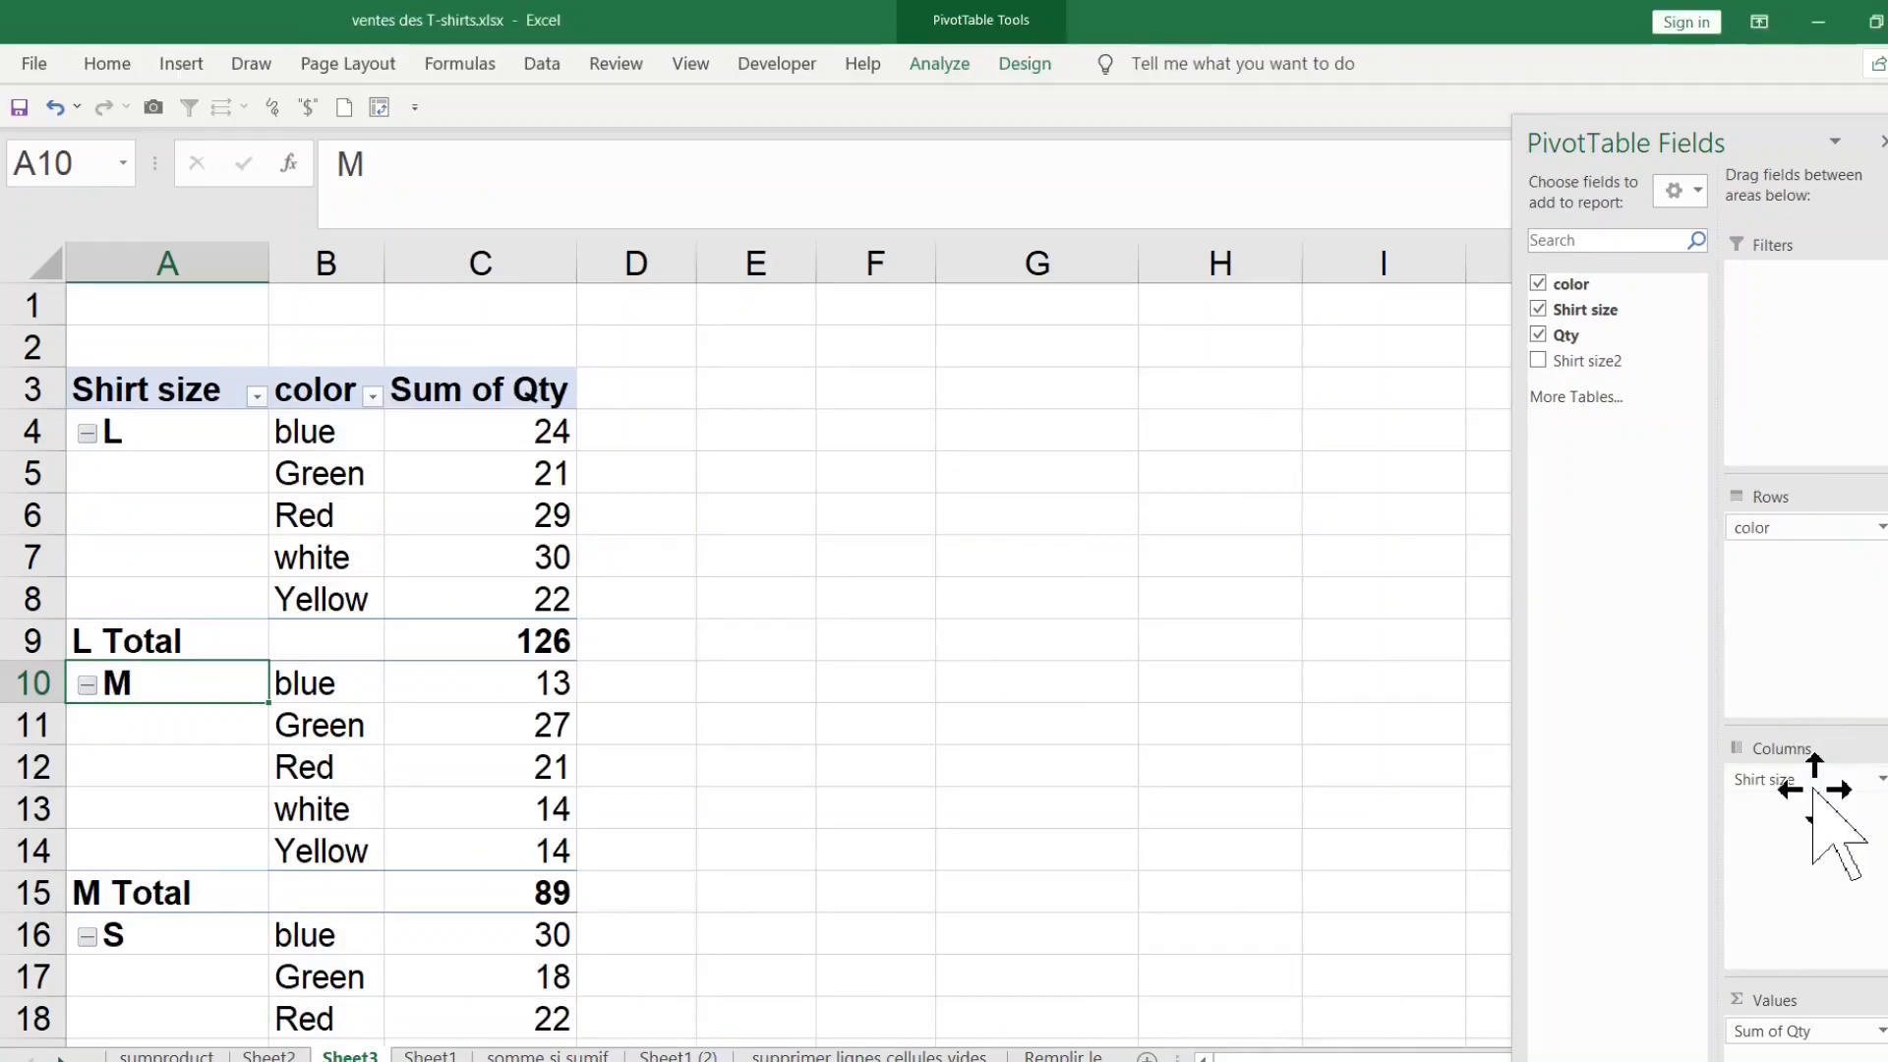
click(787, 765)
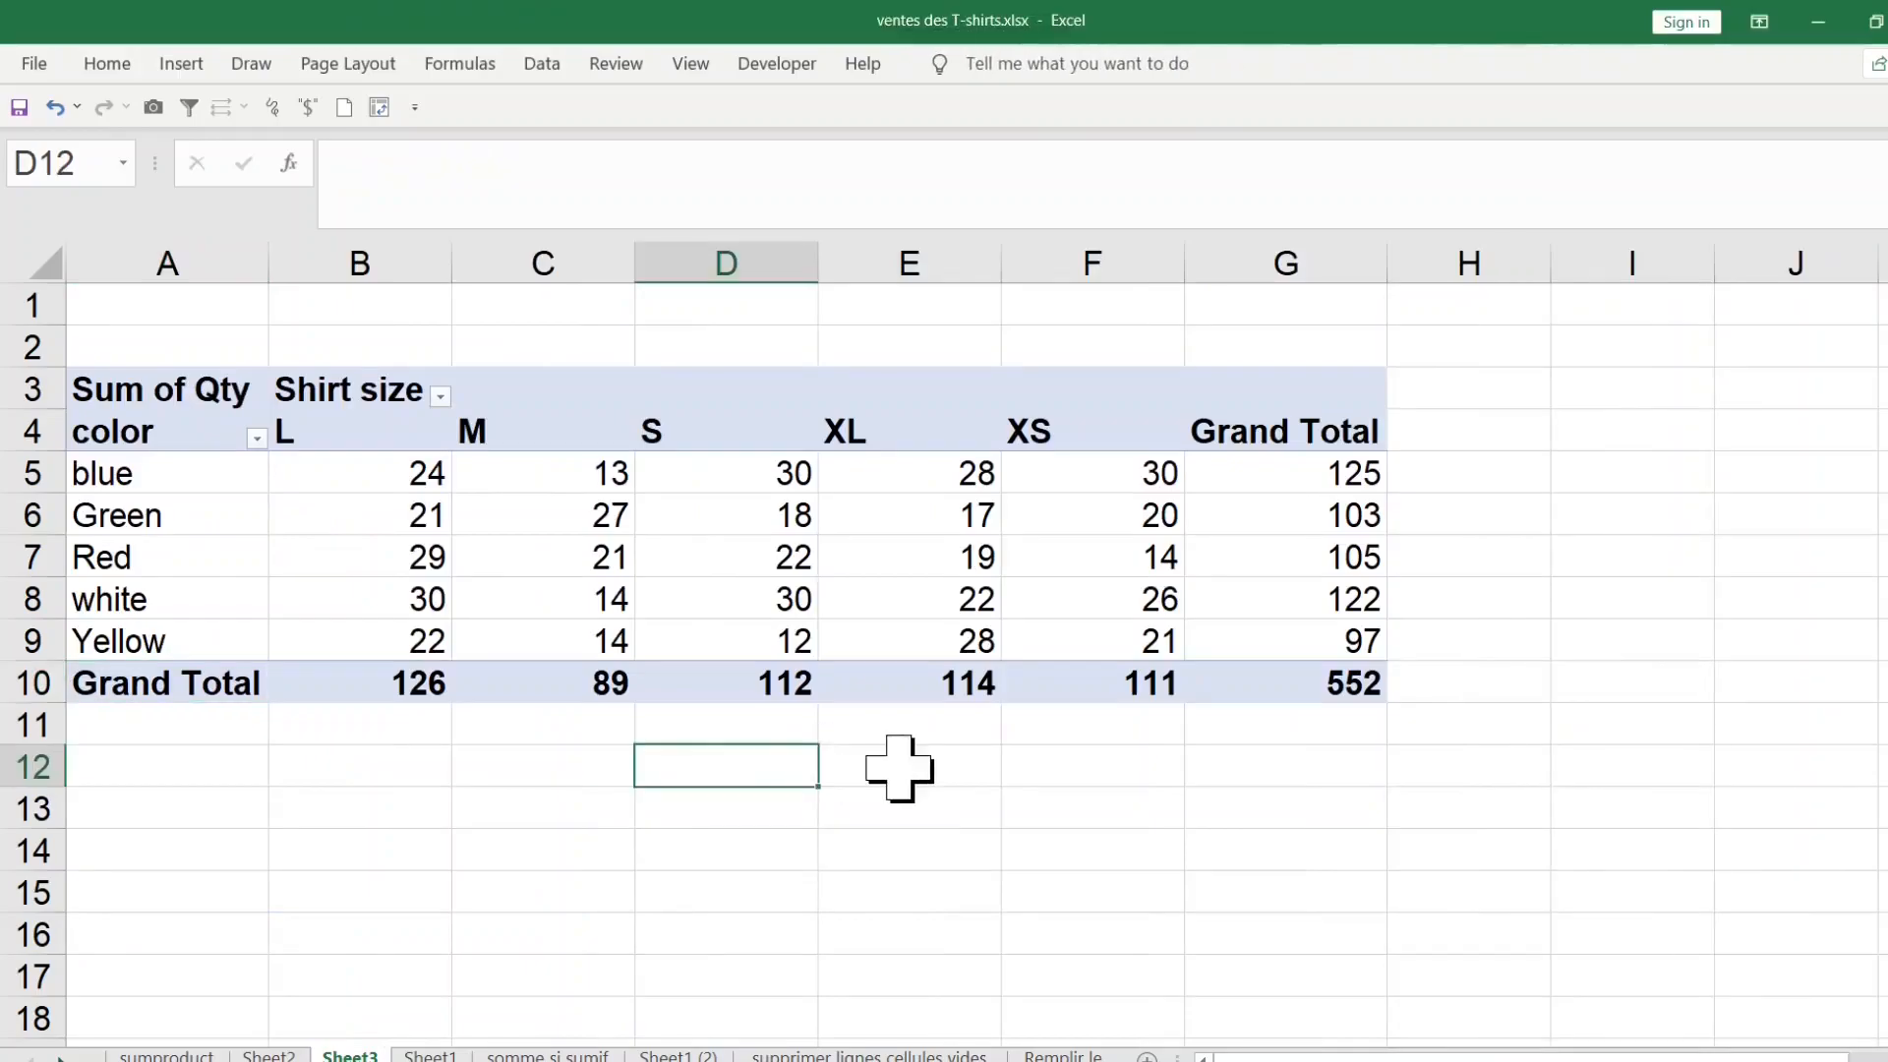
Step: Auto-fit the widths of columns B through F, and select the shirt size grand totals in B10:F10
drag(393, 241, 1066, 244)
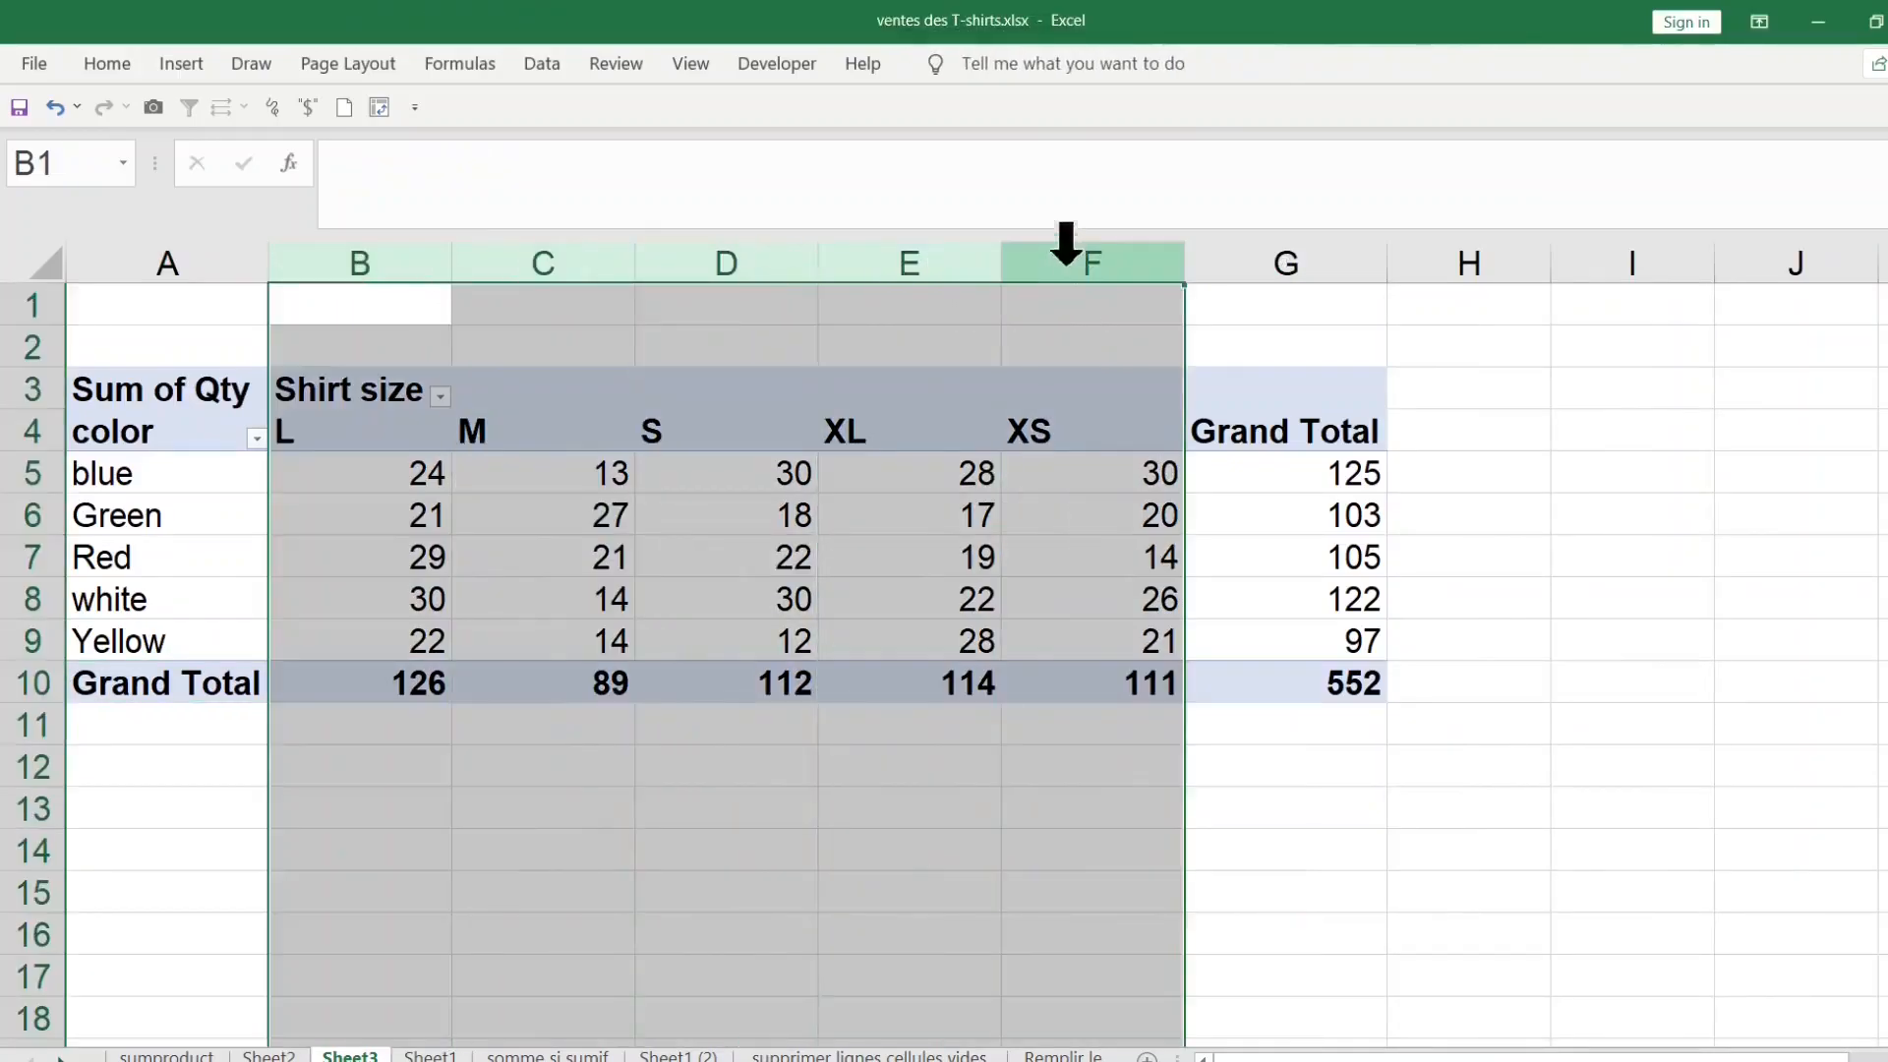
double_click(1001, 260)
click(762, 479)
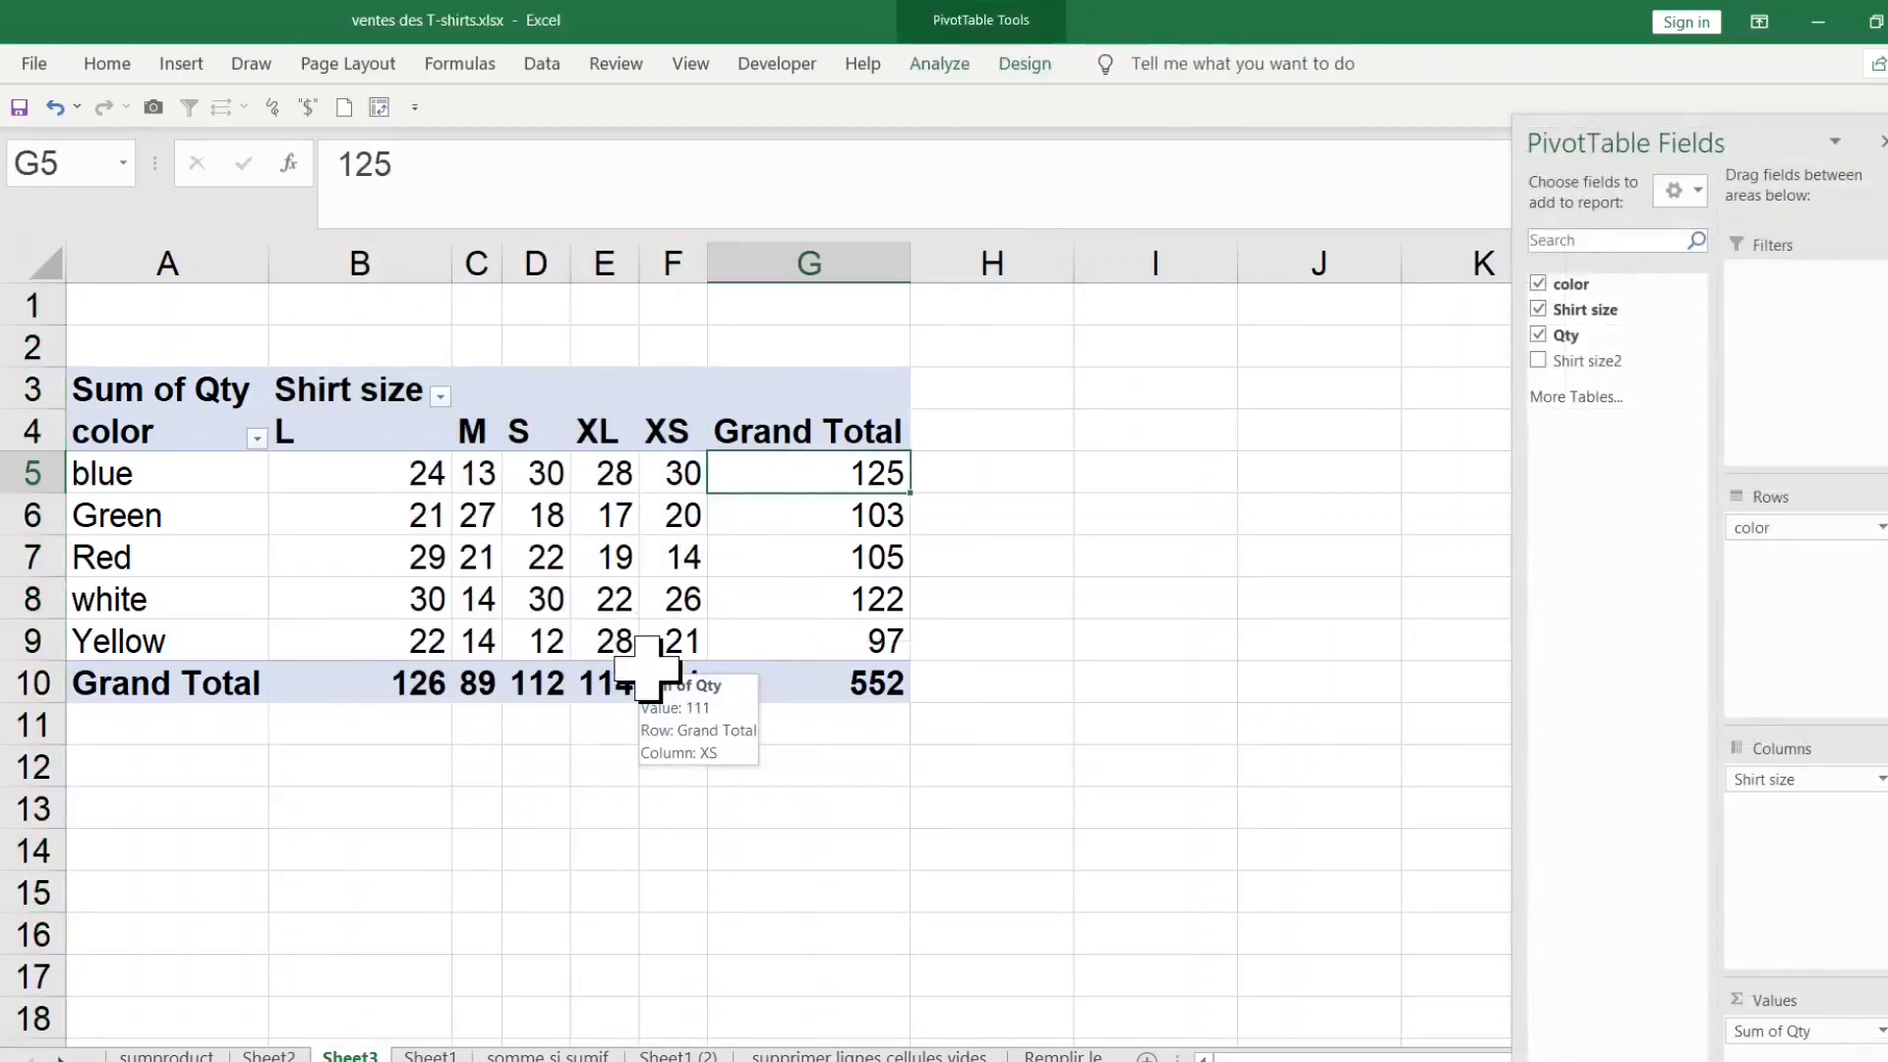
drag(590, 686, 693, 689)
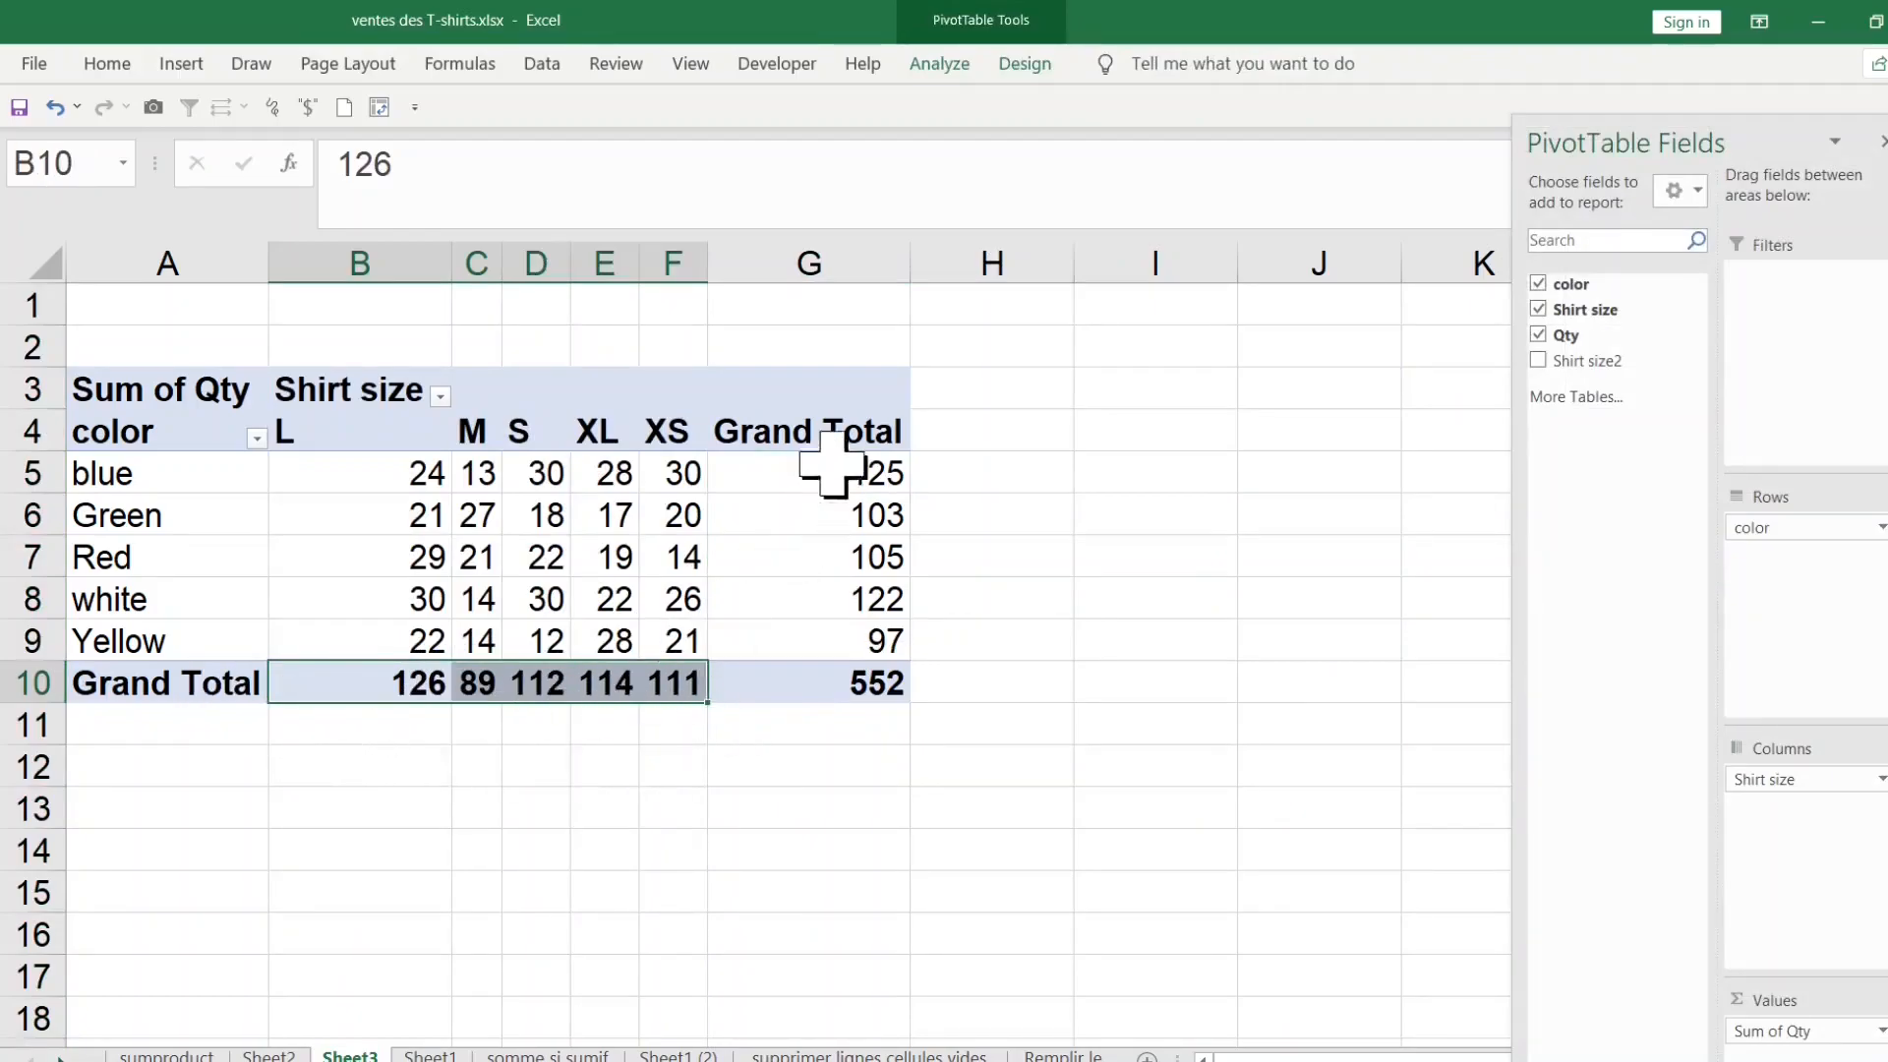
Step: Review the Grand Total column and the Grand Total row of the color by Shirt size PivotTable
click(824, 255)
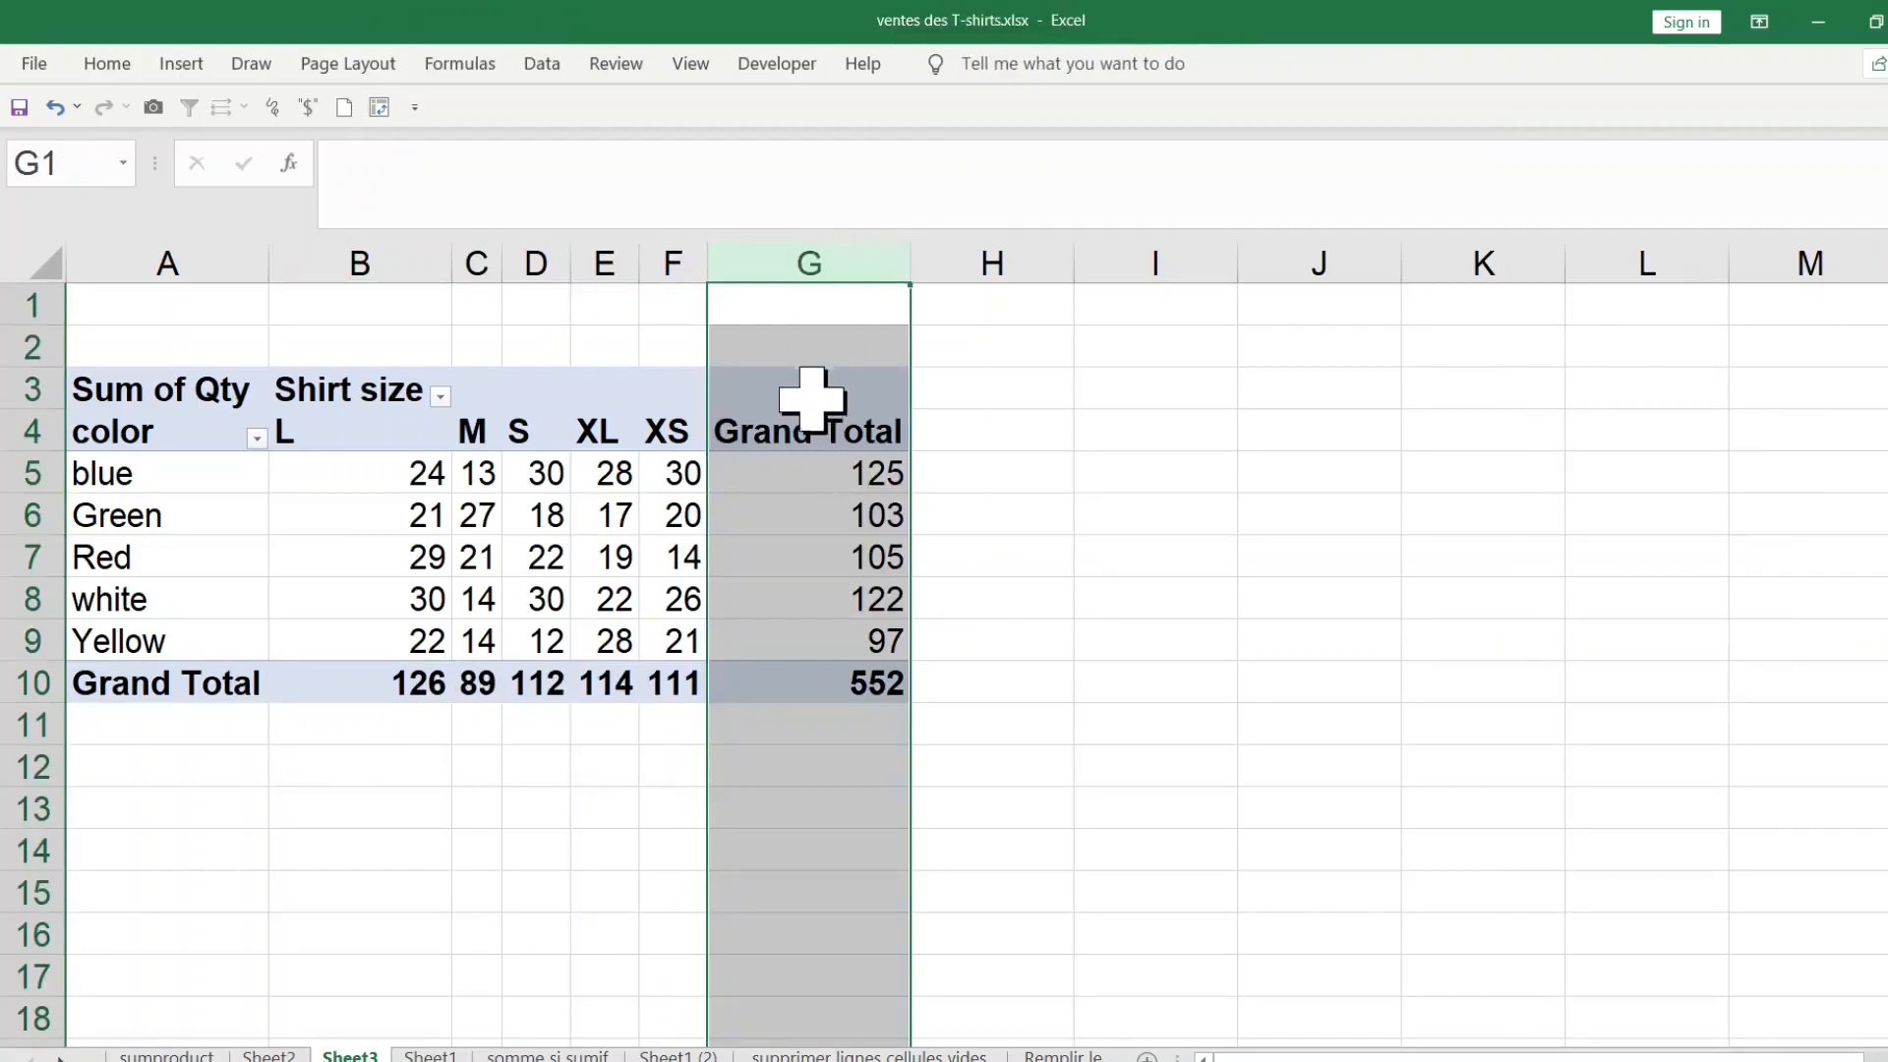
click(817, 430)
click(826, 514)
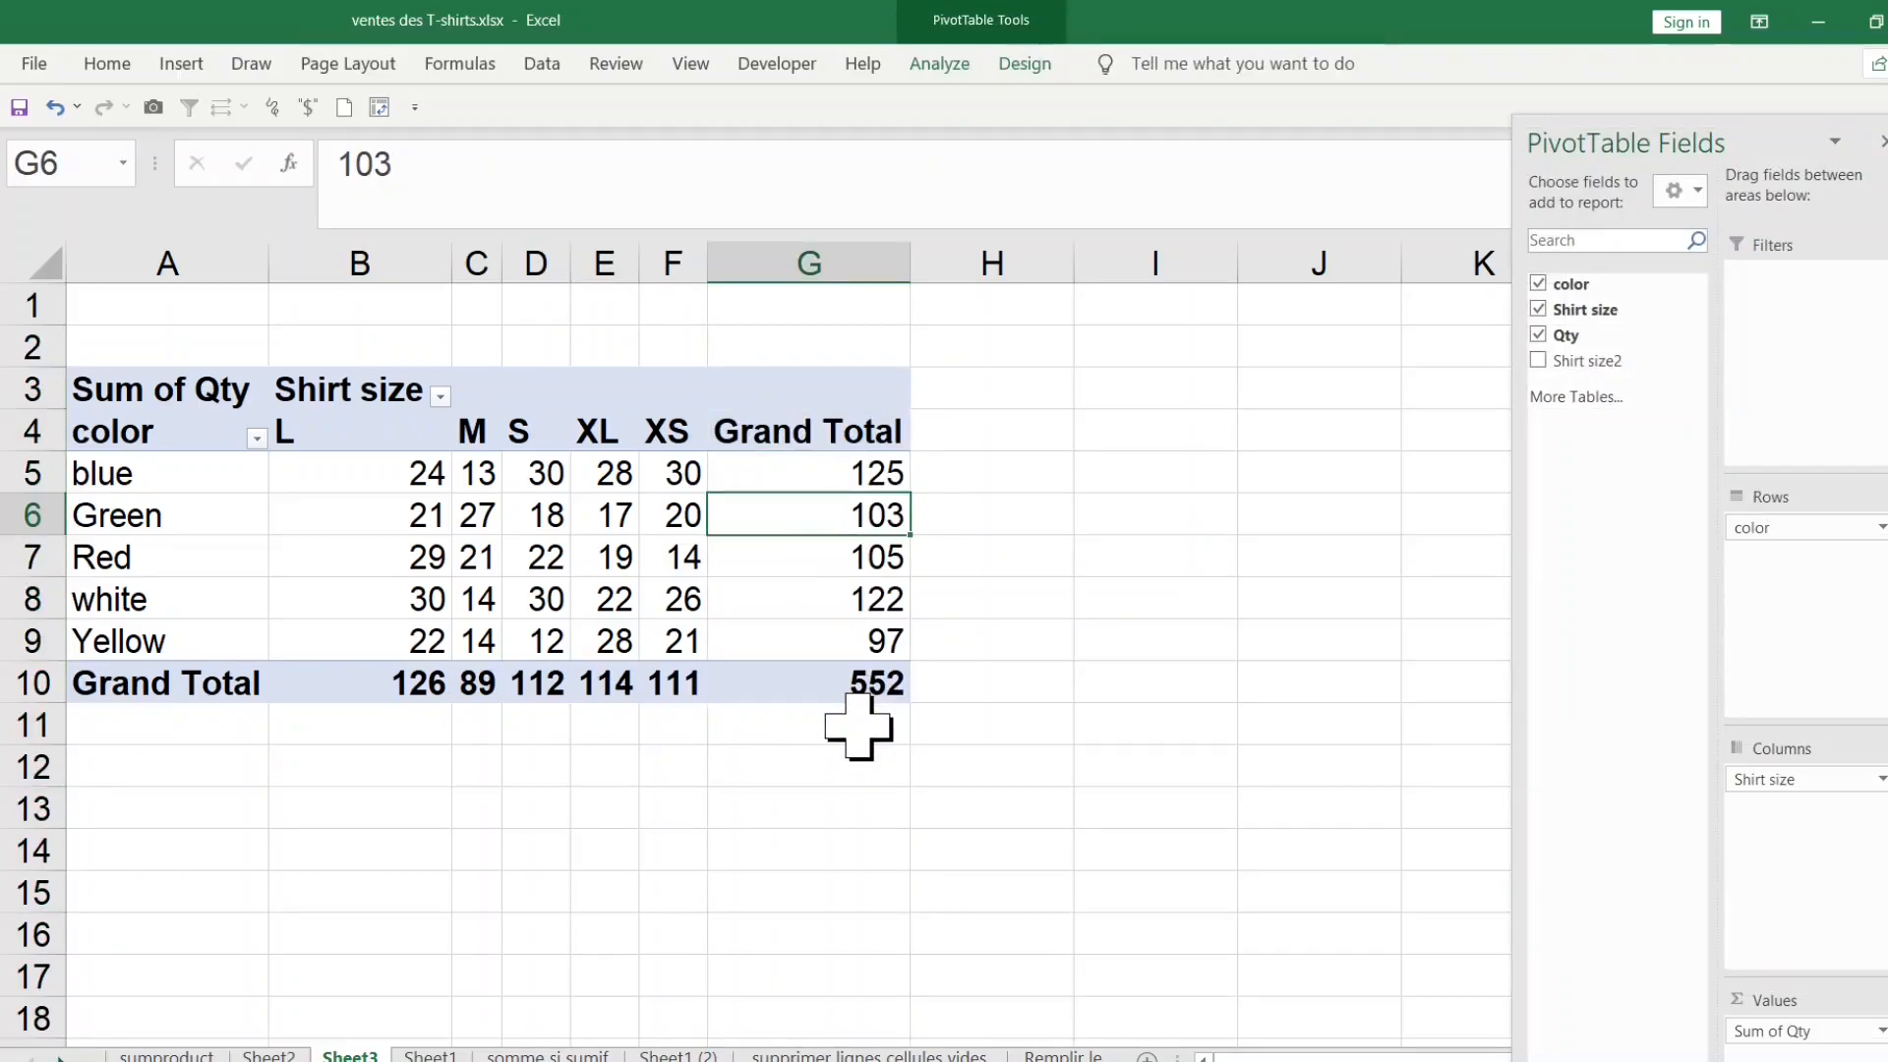
click(850, 474)
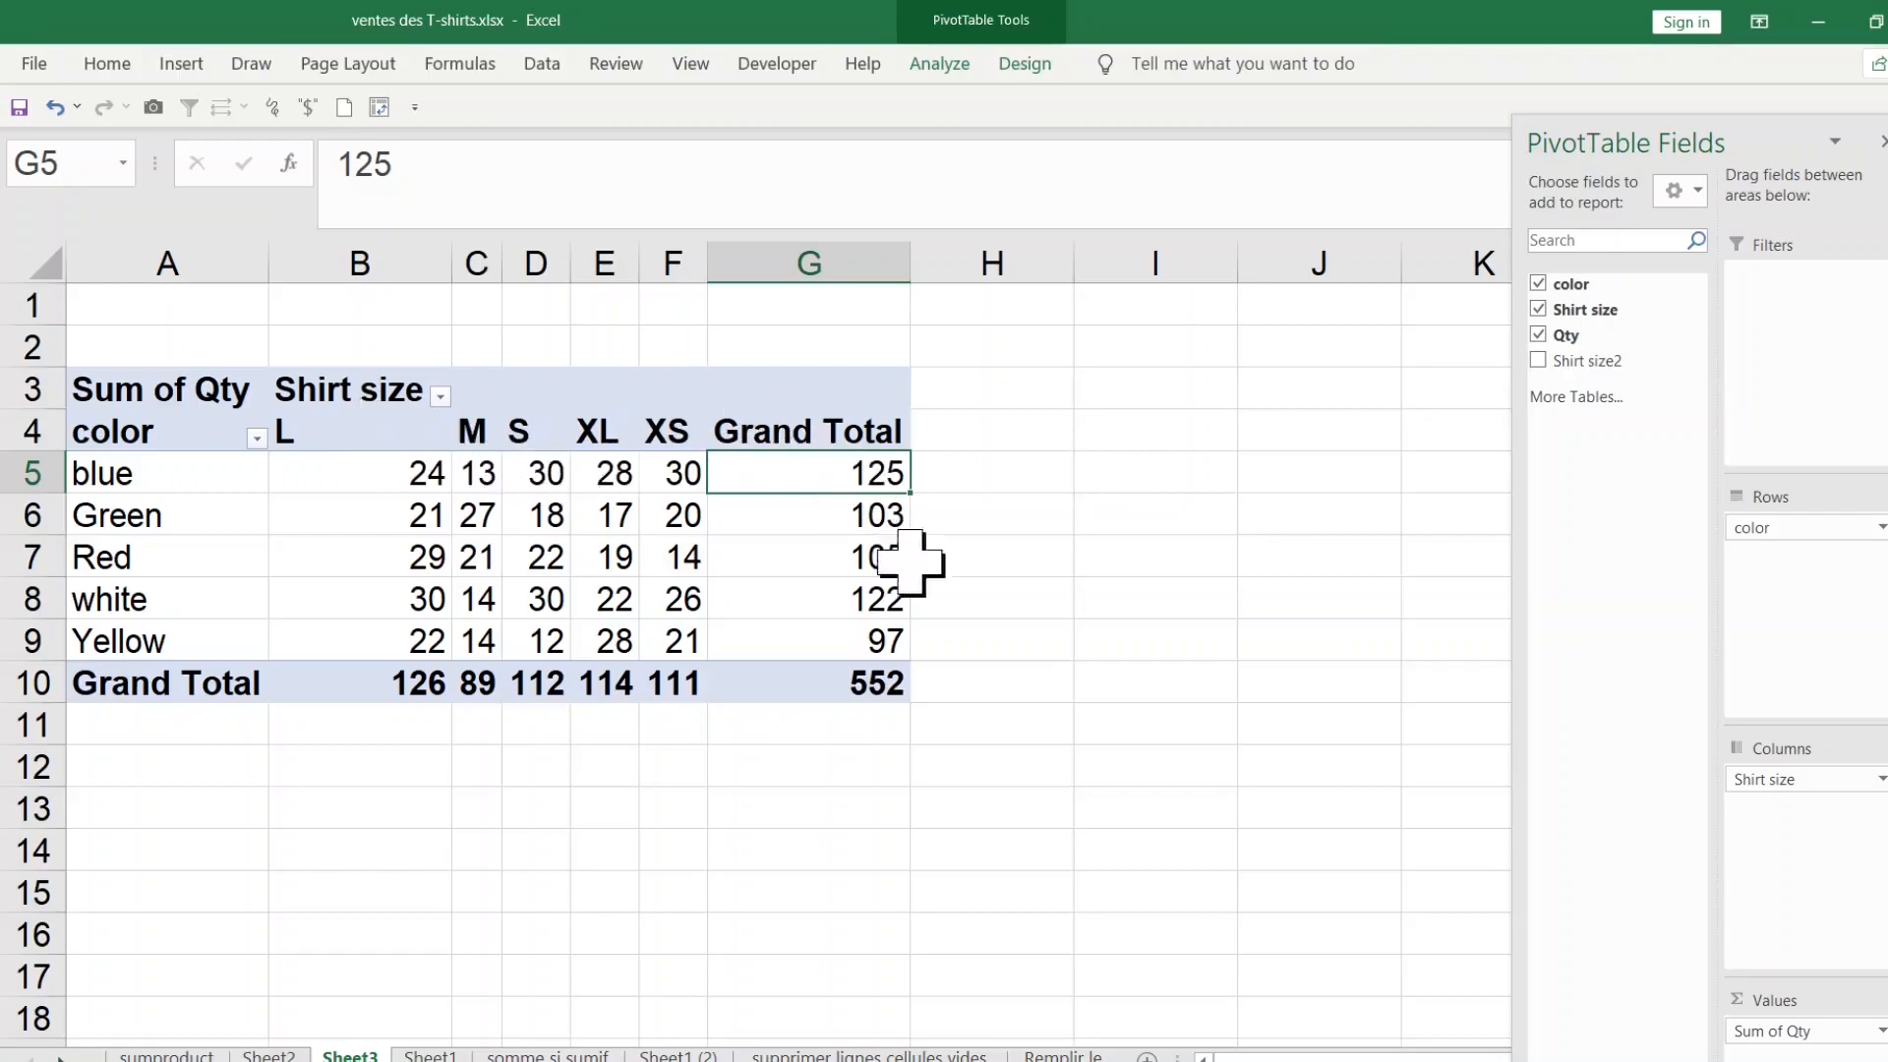
click(393, 674)
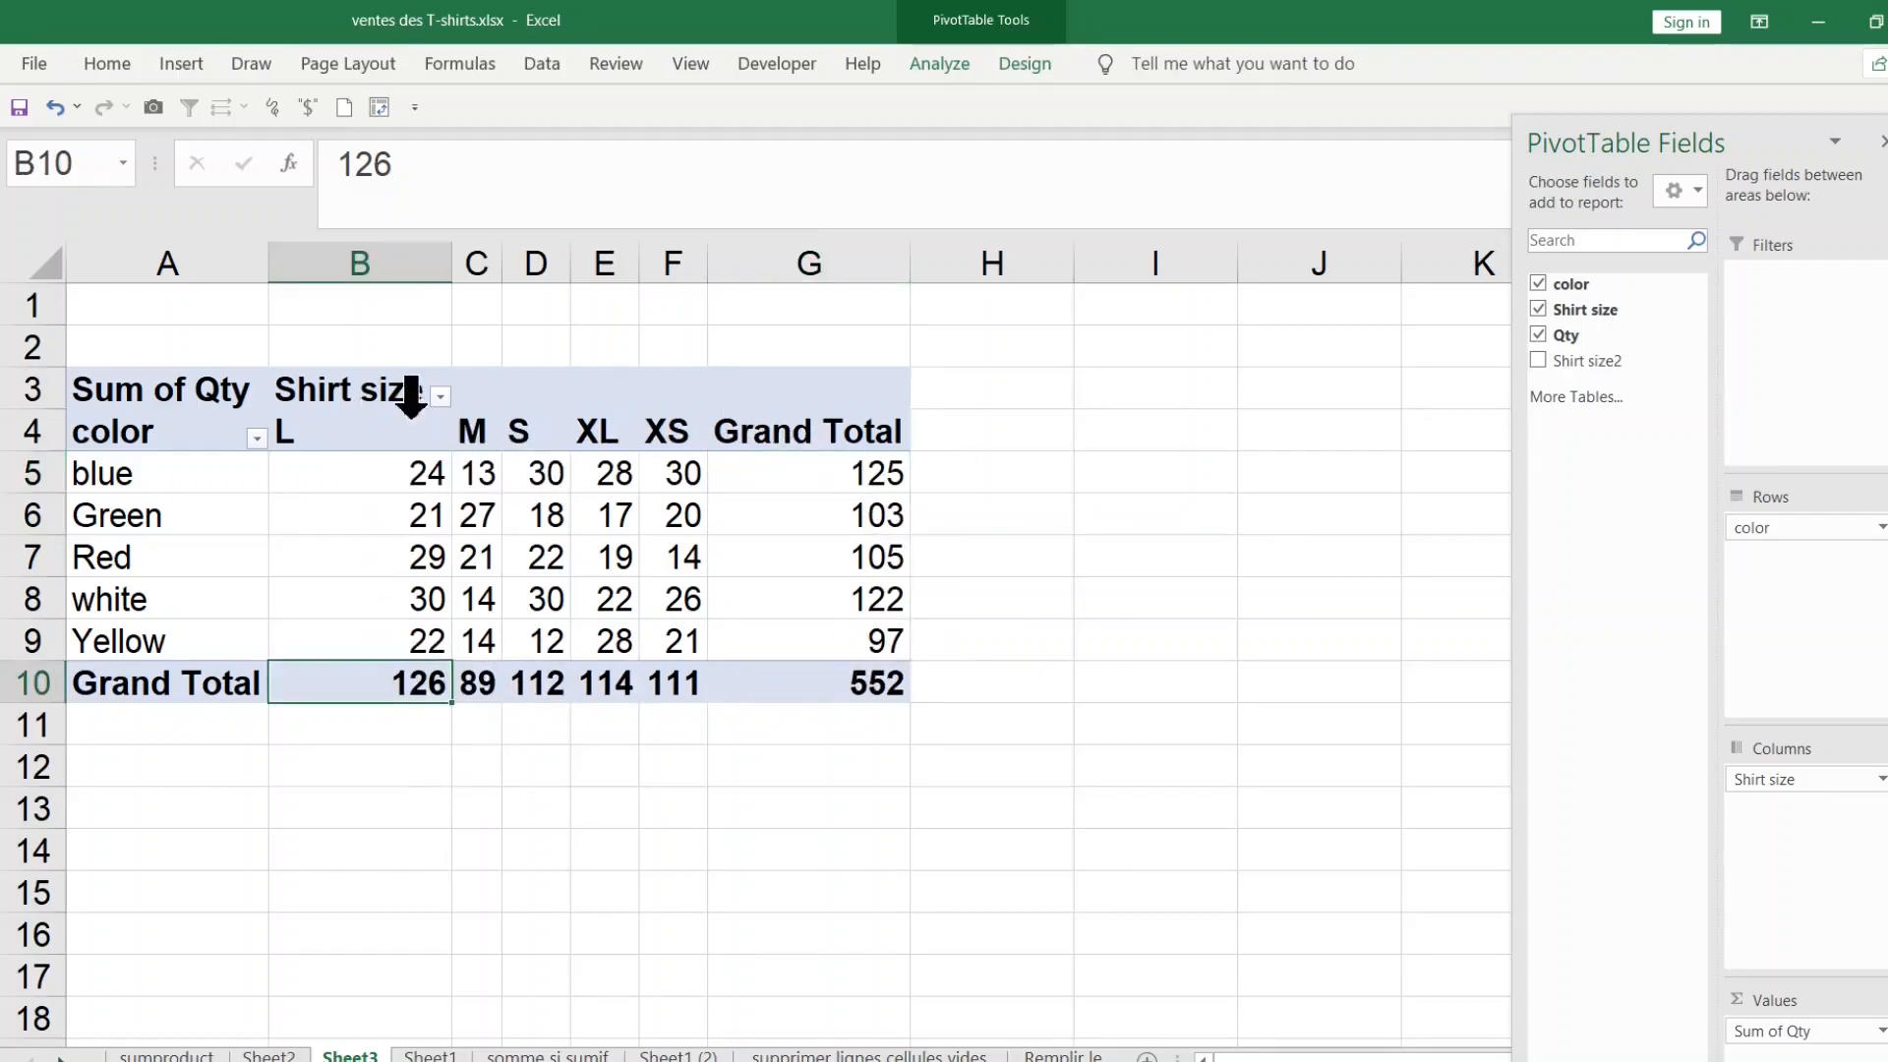
click(793, 691)
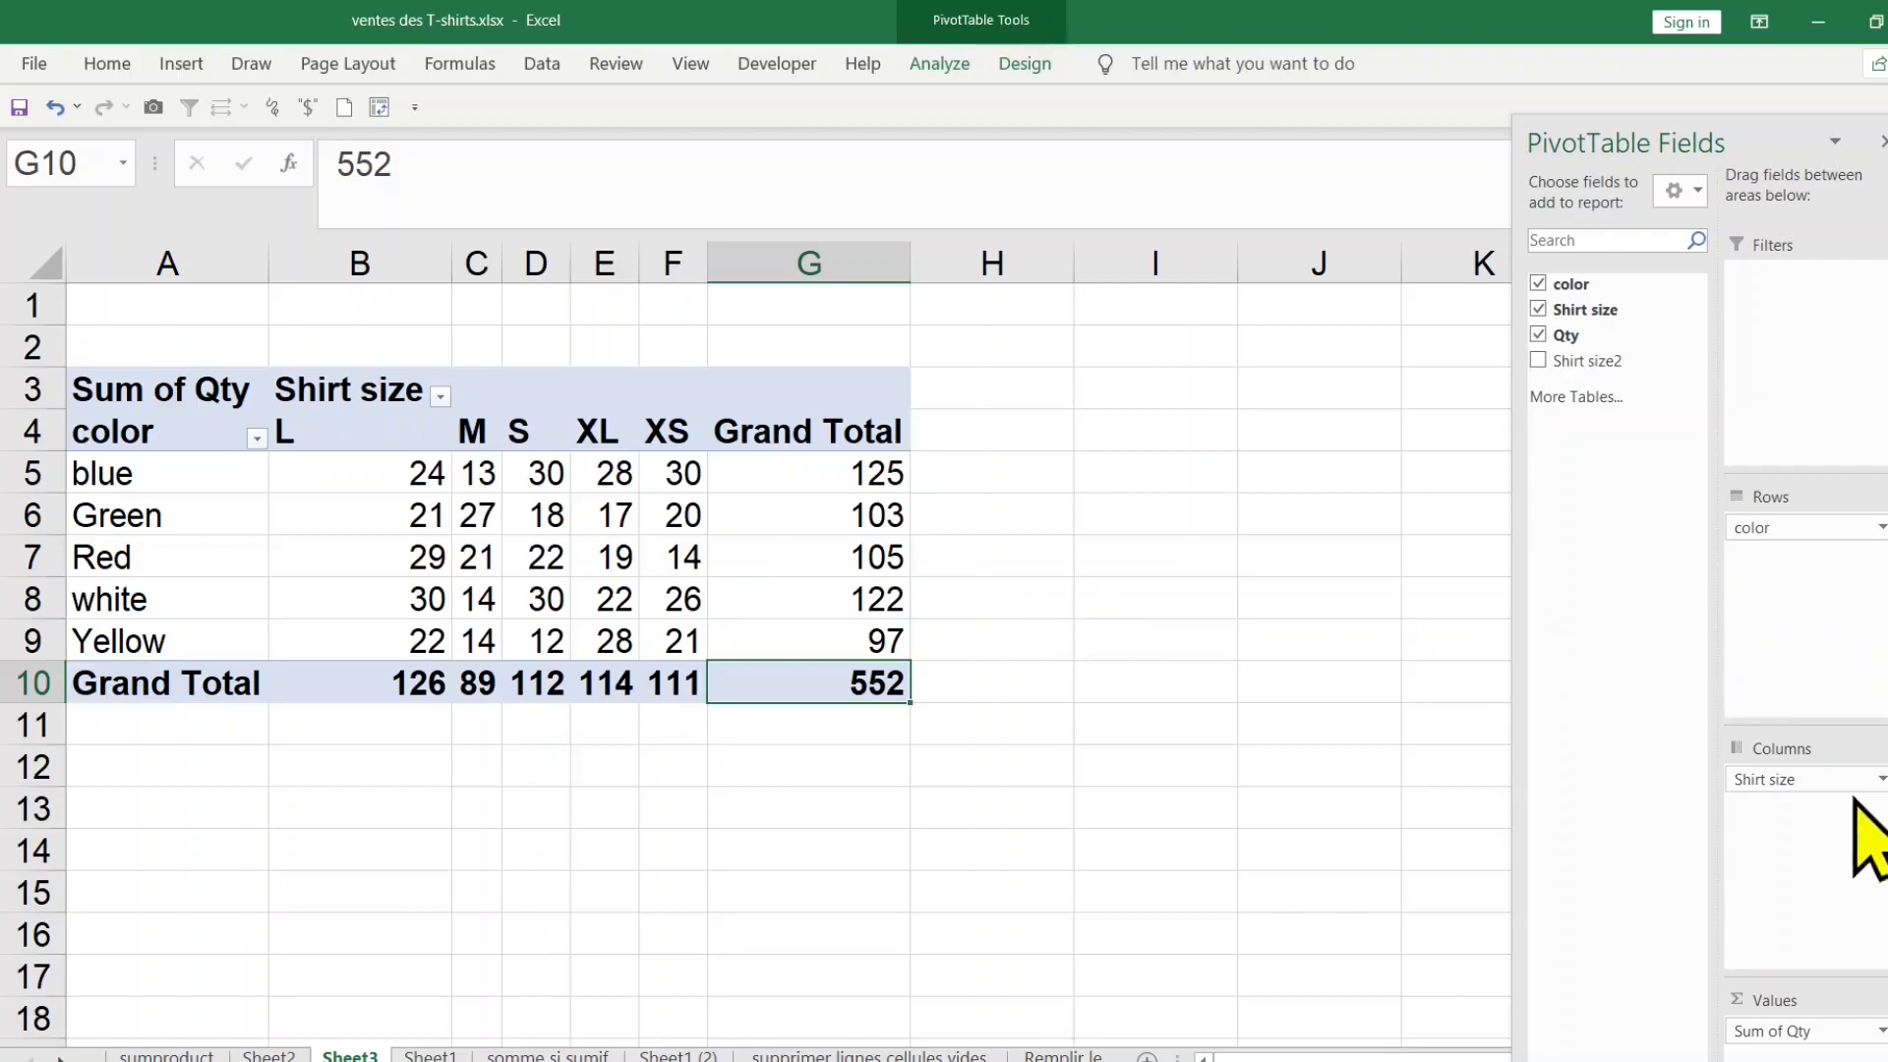
Step: Move the color field from the PivotTable's rows to its report filter, leaving Shirt size in the columns
click(1820, 782)
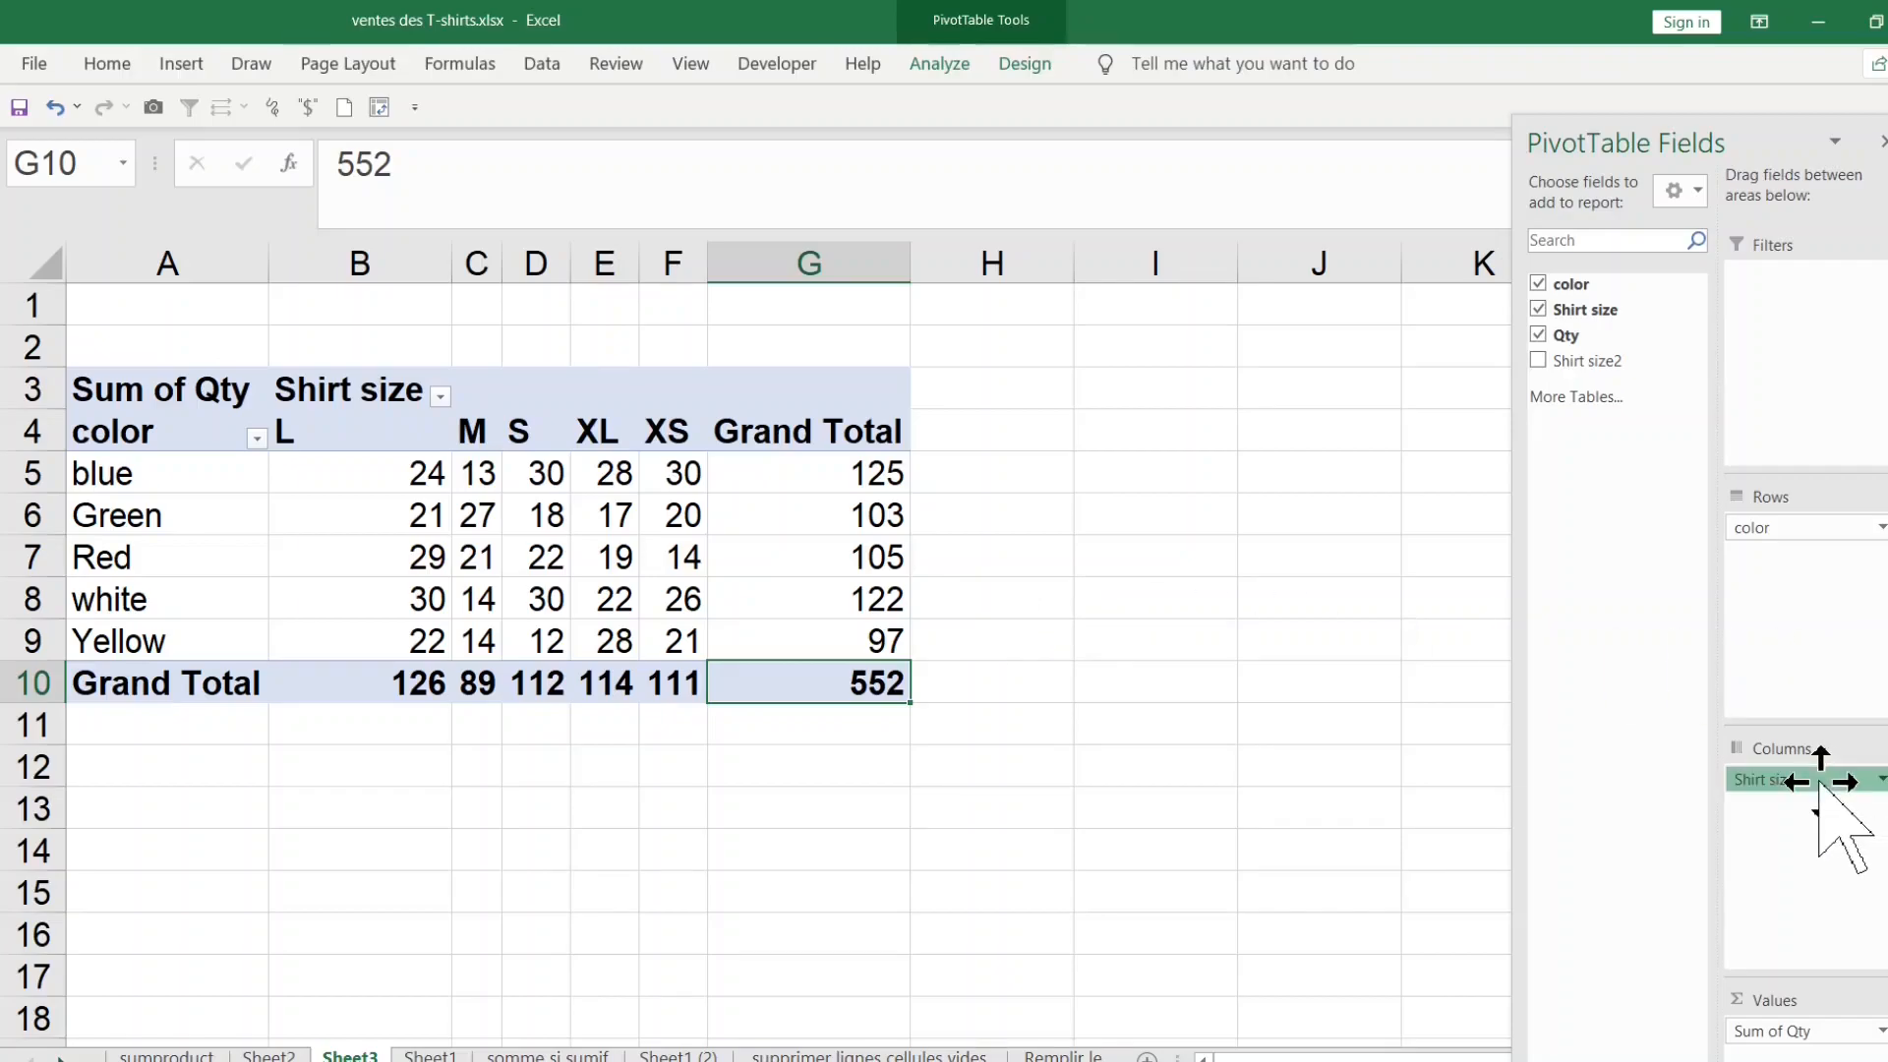
drag(1808, 531, 1822, 380)
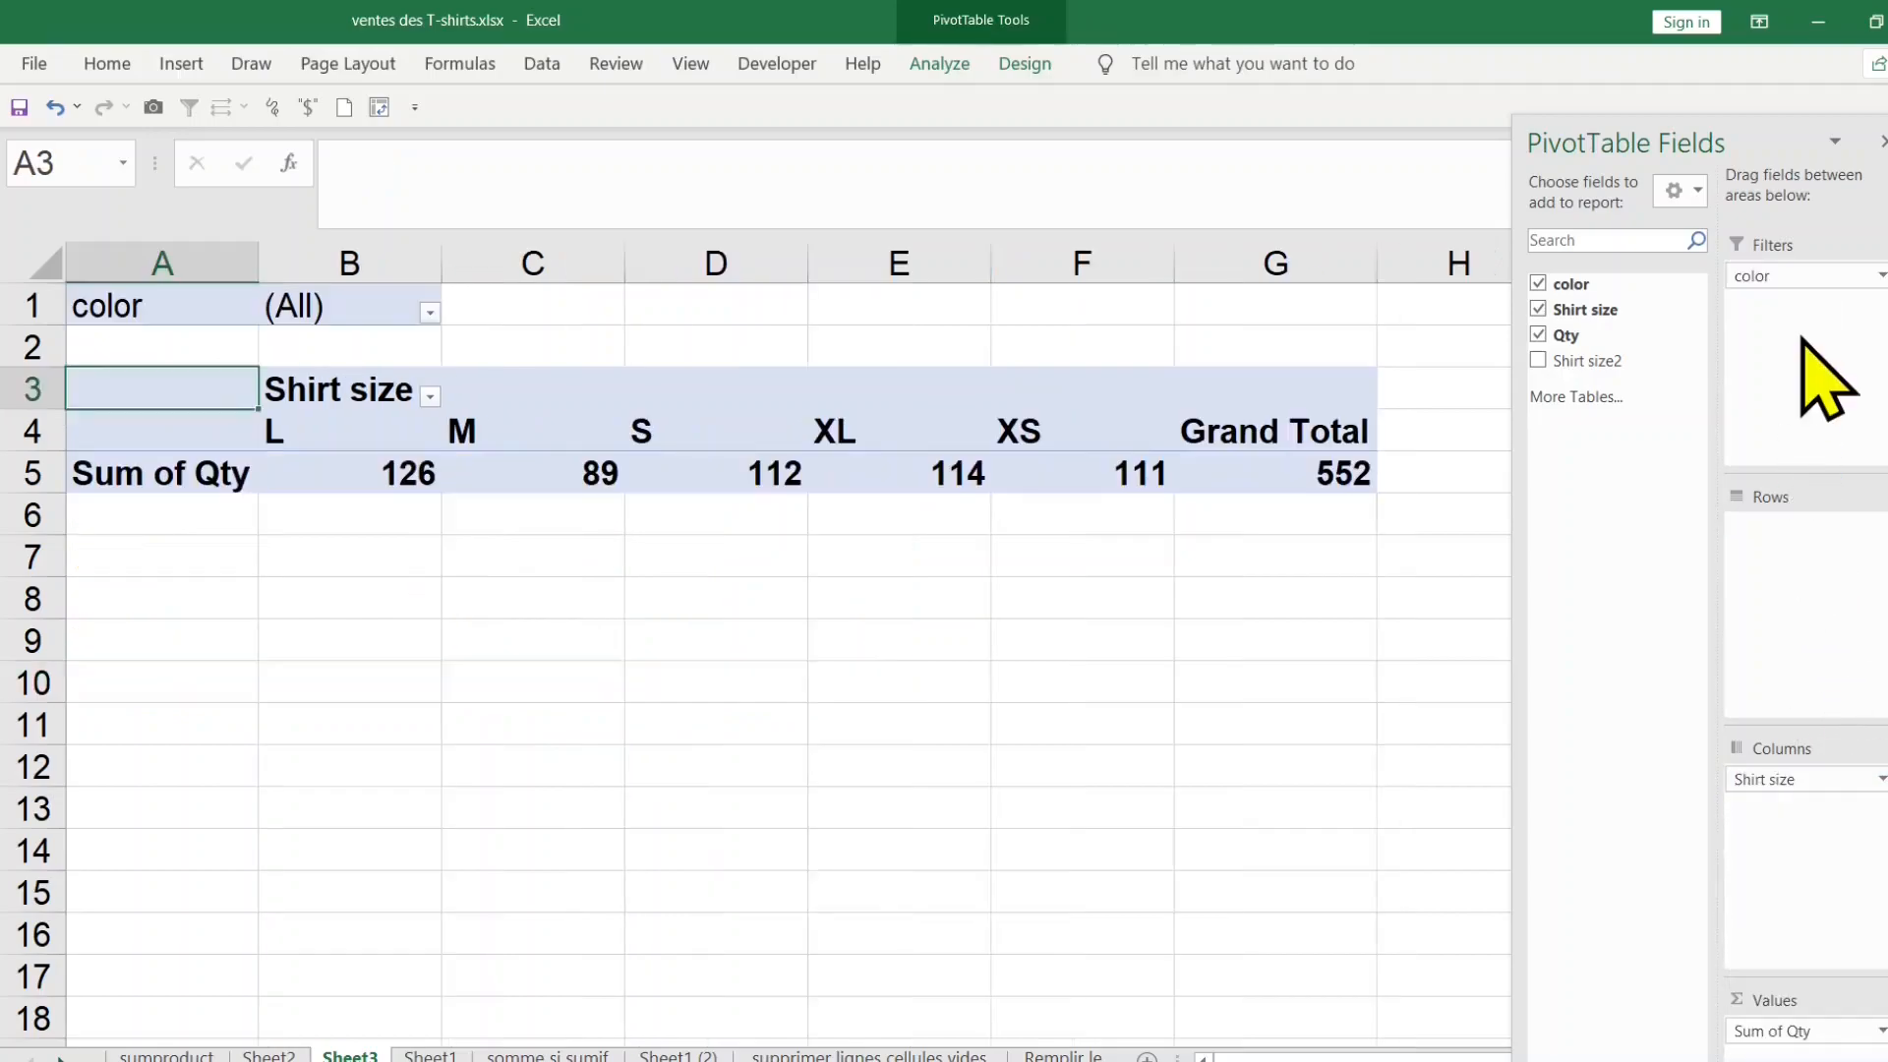
click(315, 600)
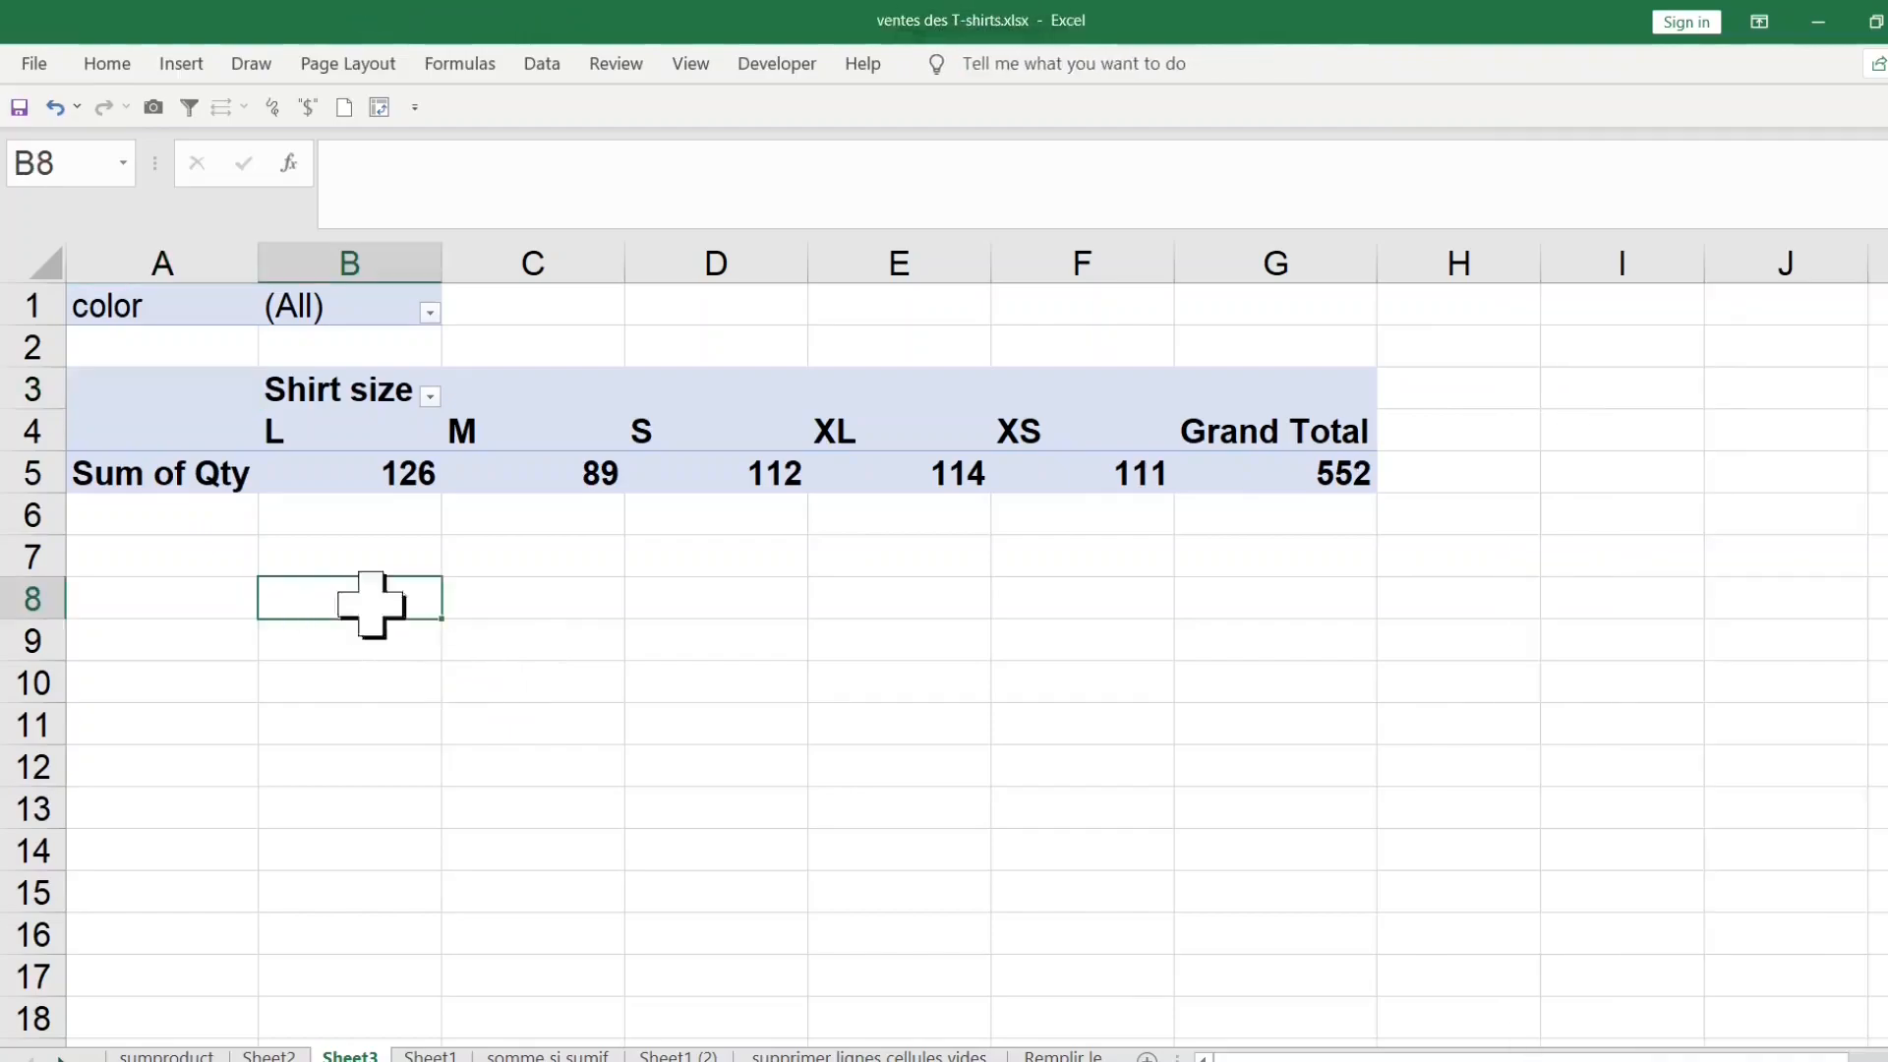
click(722, 605)
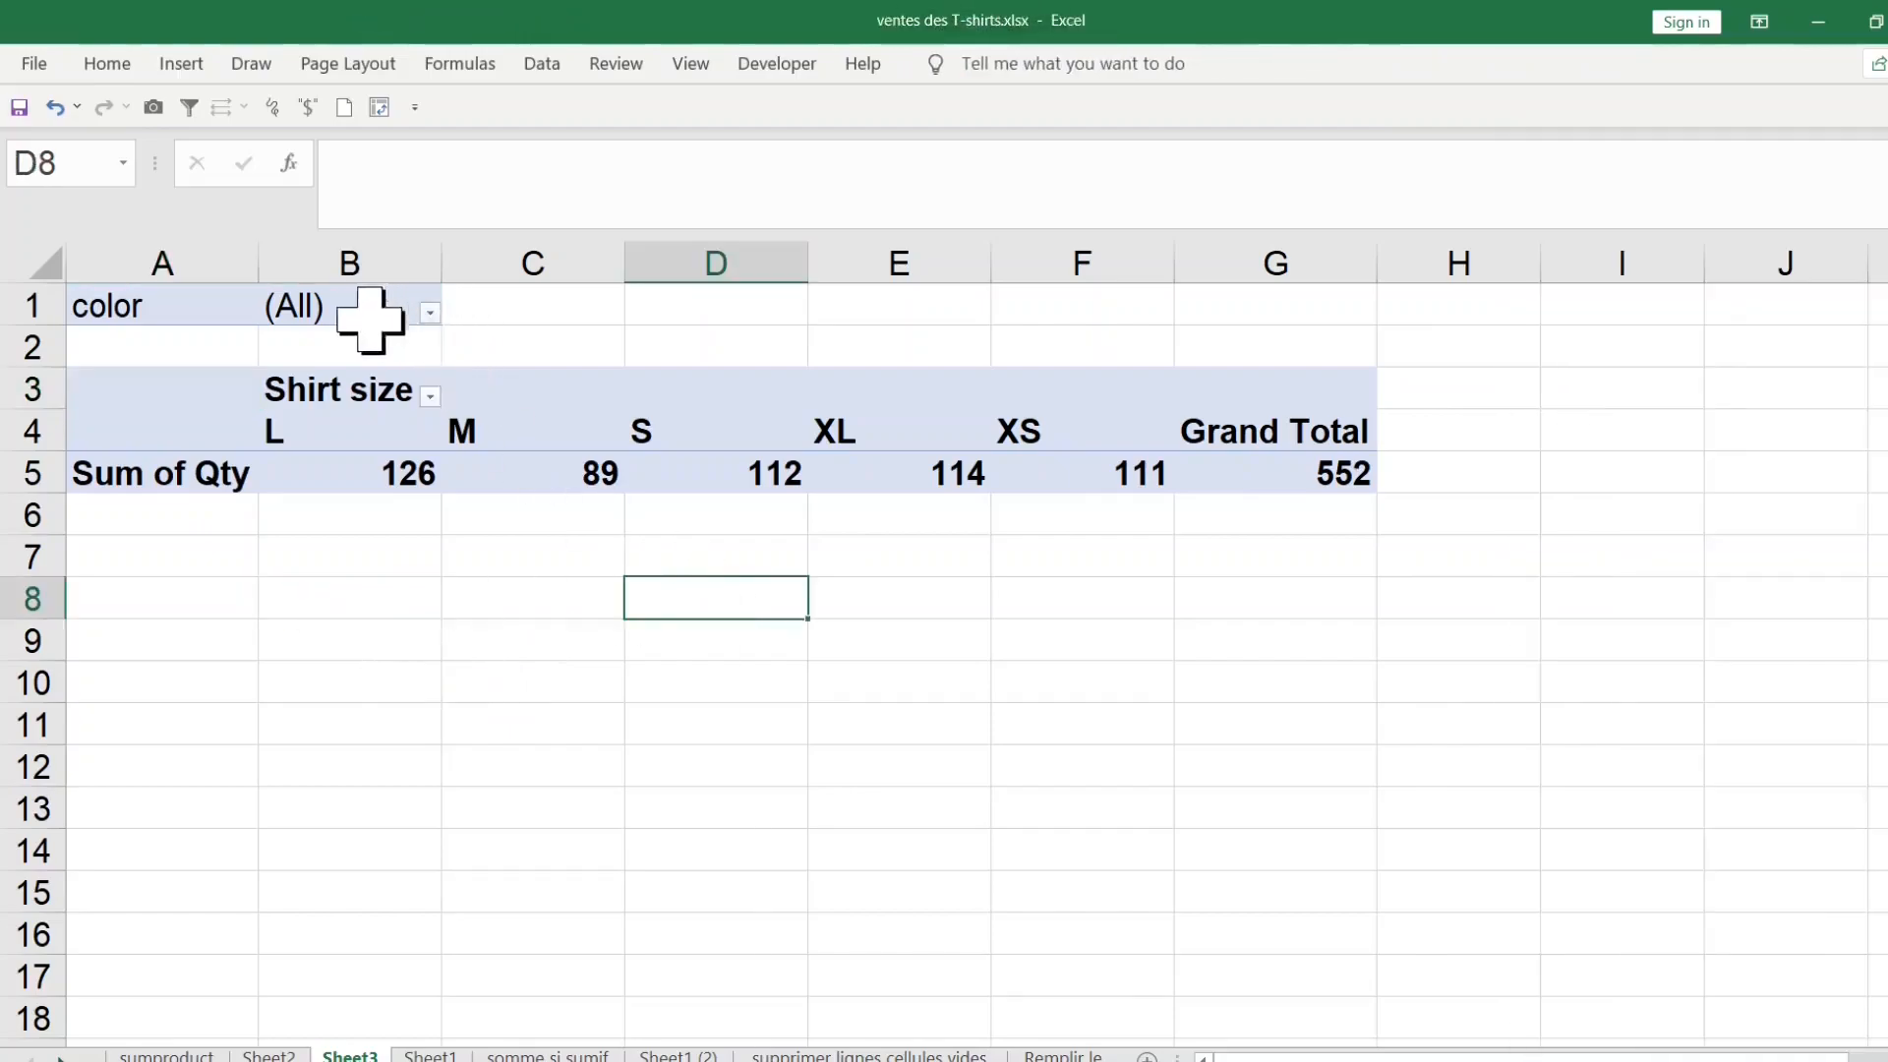
Step: Filter the PivotTable to show only the color blue
click(430, 311)
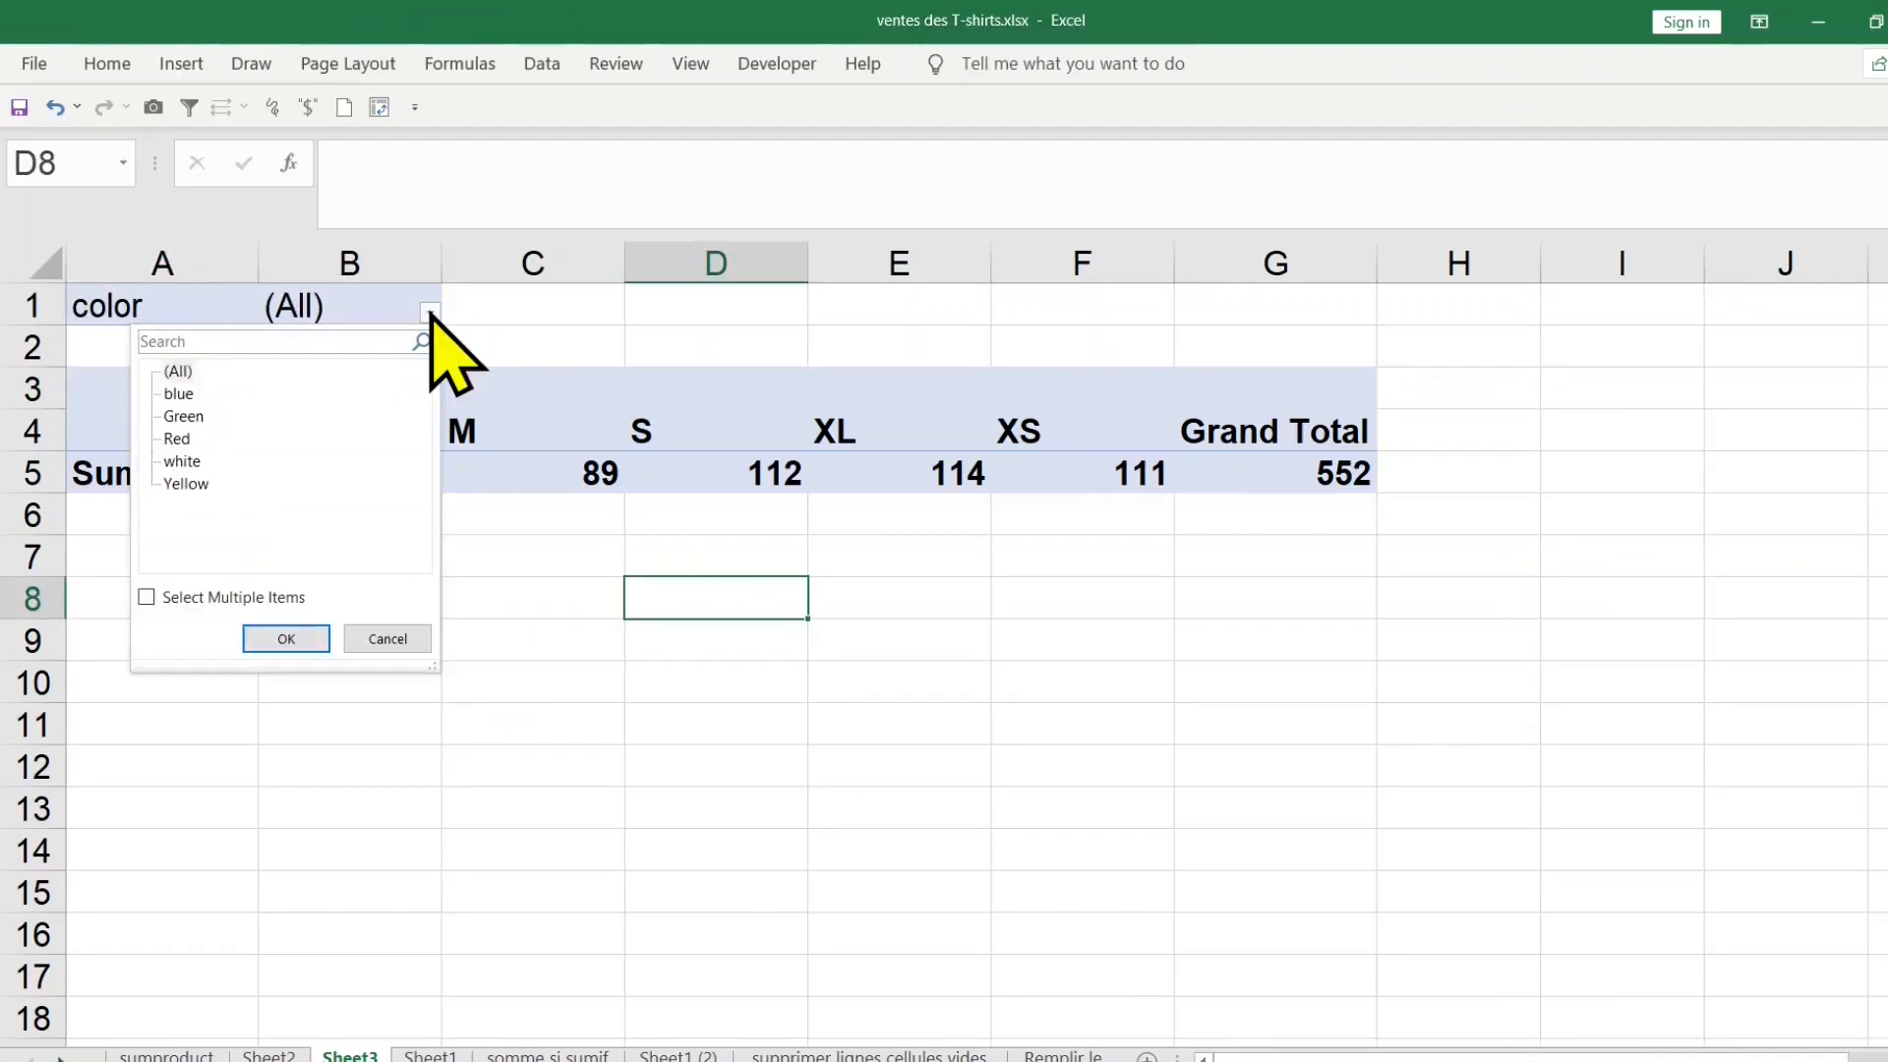
click(181, 395)
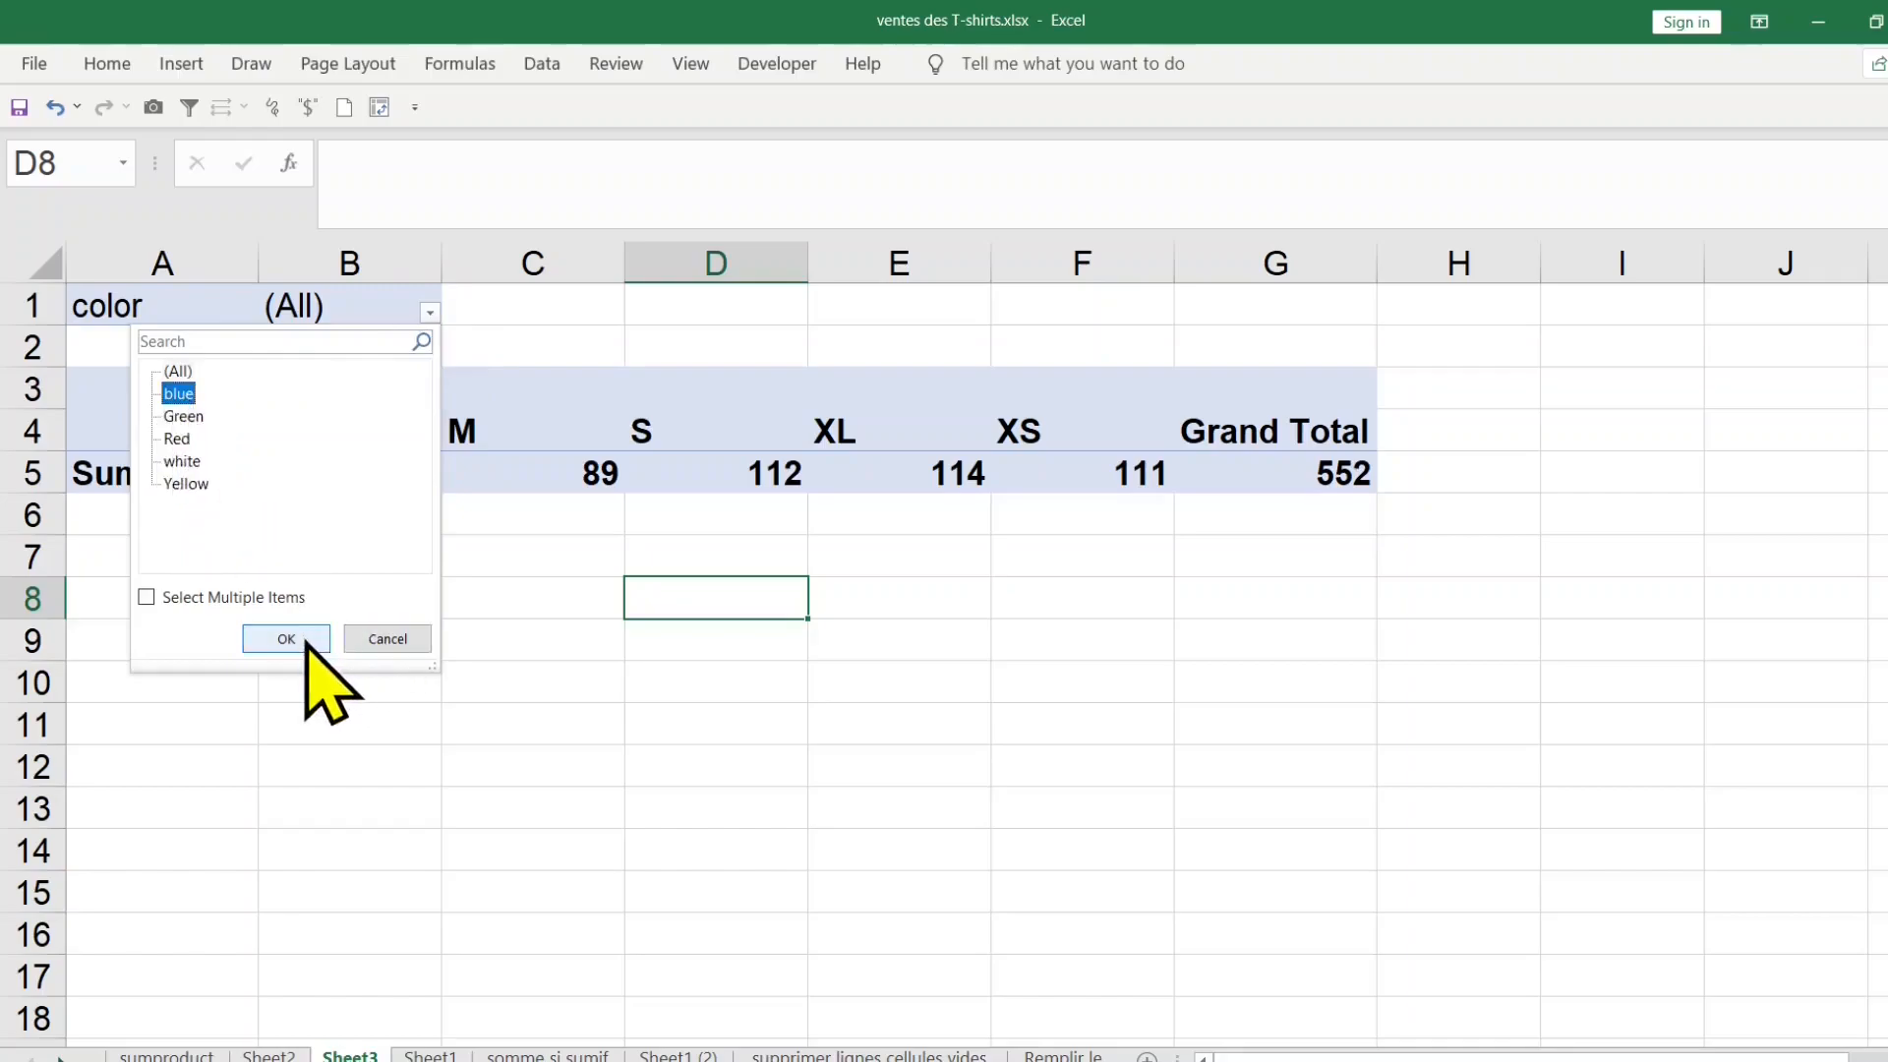
click(305, 638)
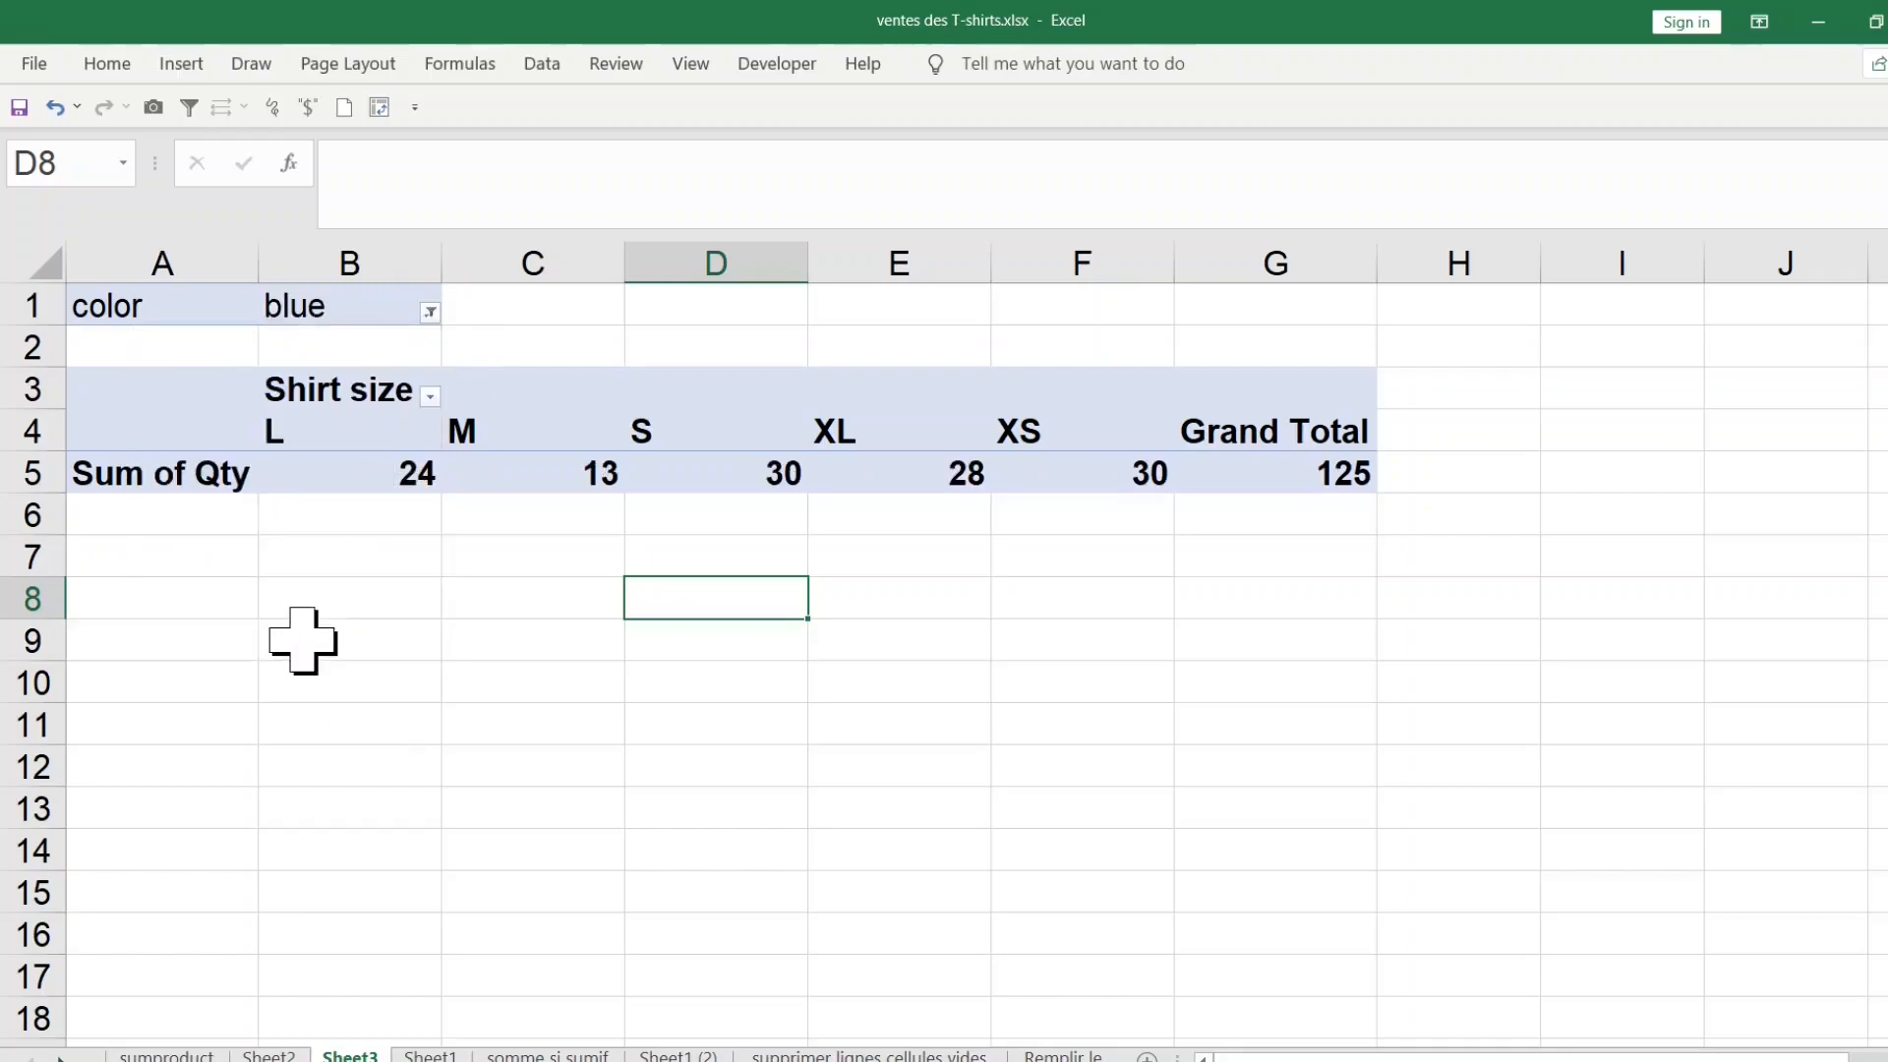
Step: Change the color report filter to Red, and after that to Yellow
click(430, 311)
click(179, 439)
click(295, 639)
click(430, 311)
click(192, 484)
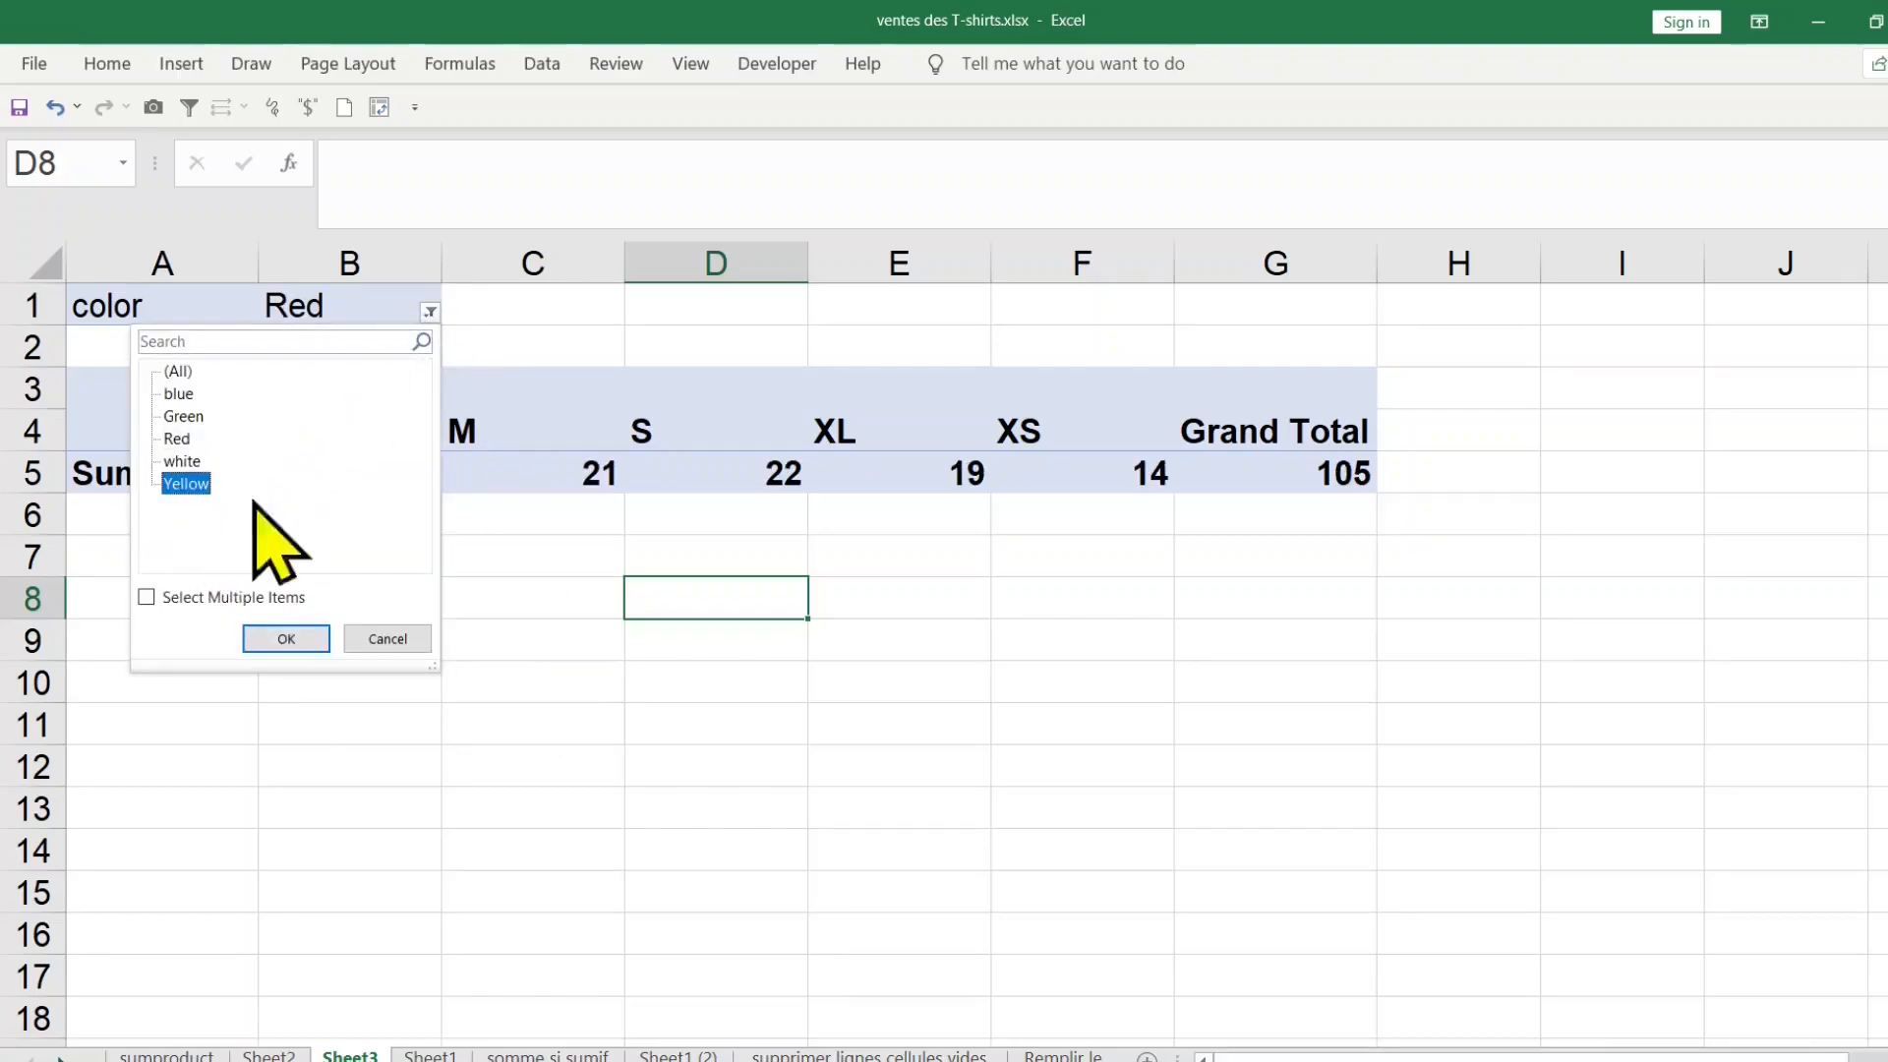
click(280, 639)
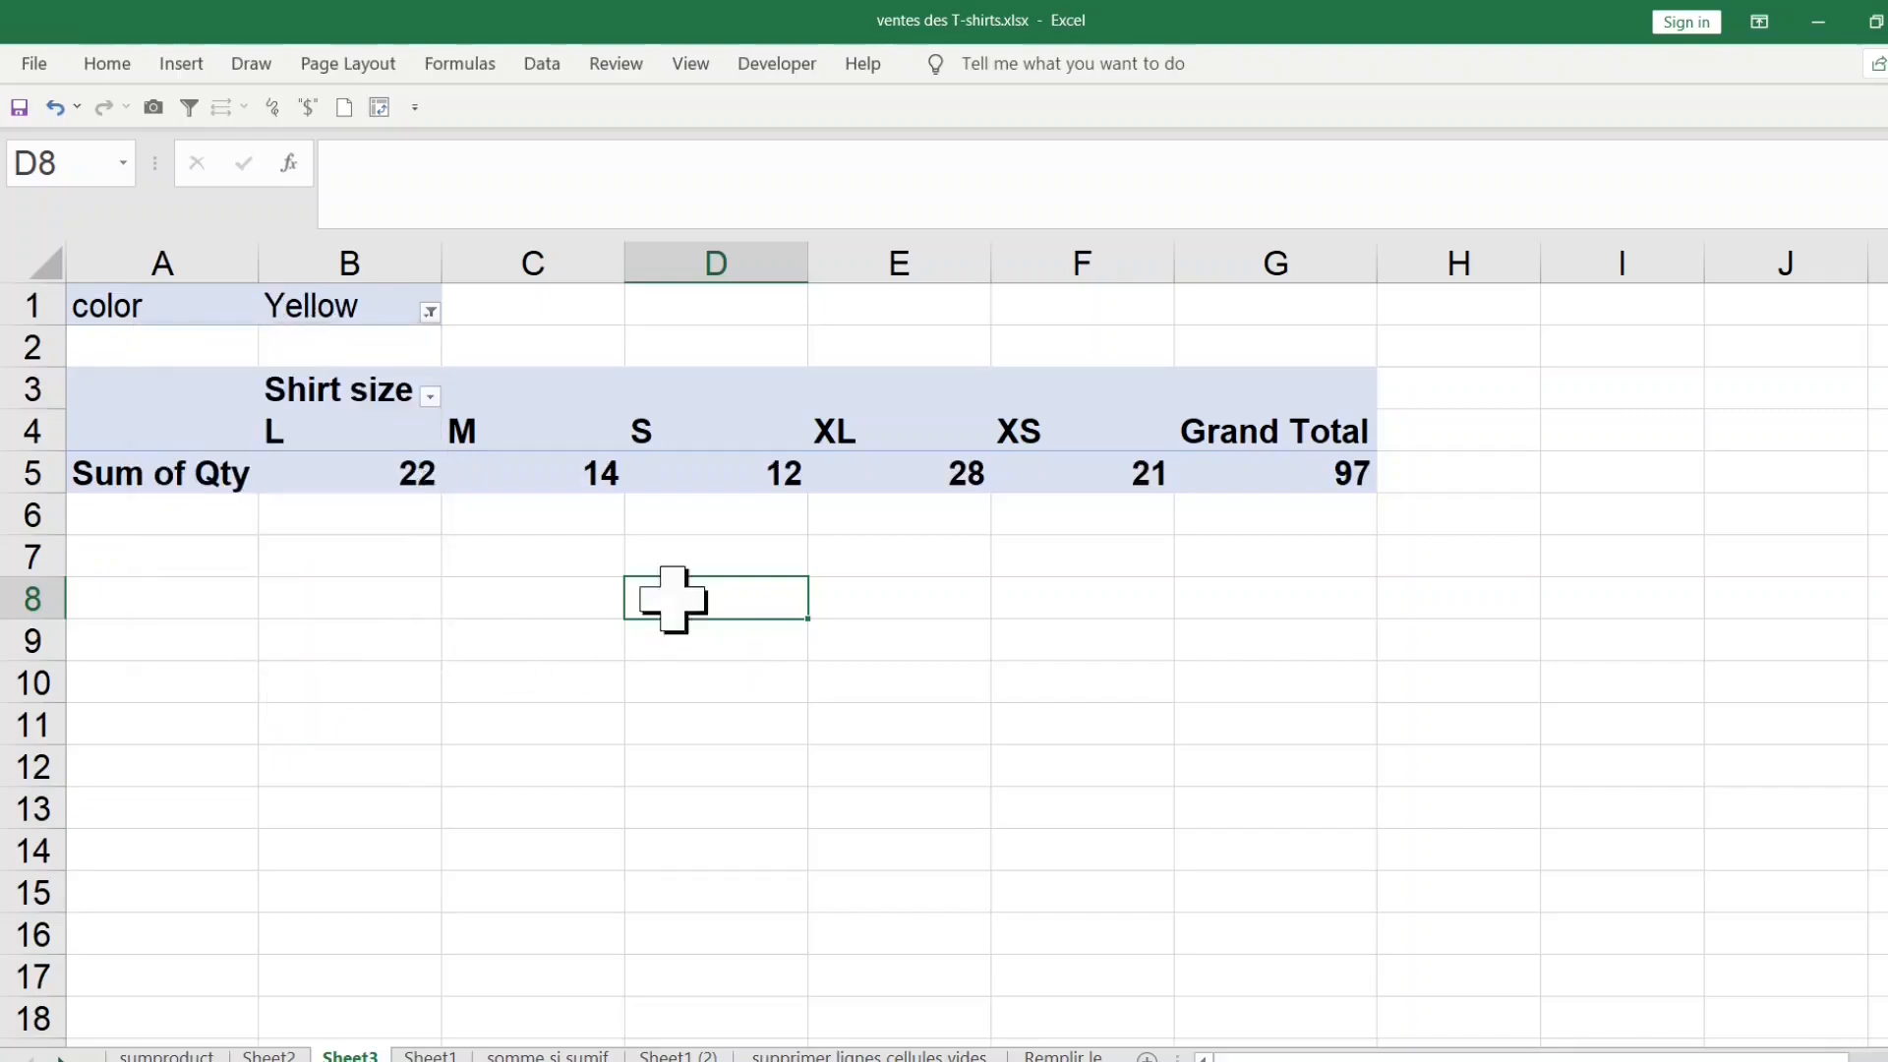
Step: Allow multiple items in the color filter and include only blue and Red
click(429, 312)
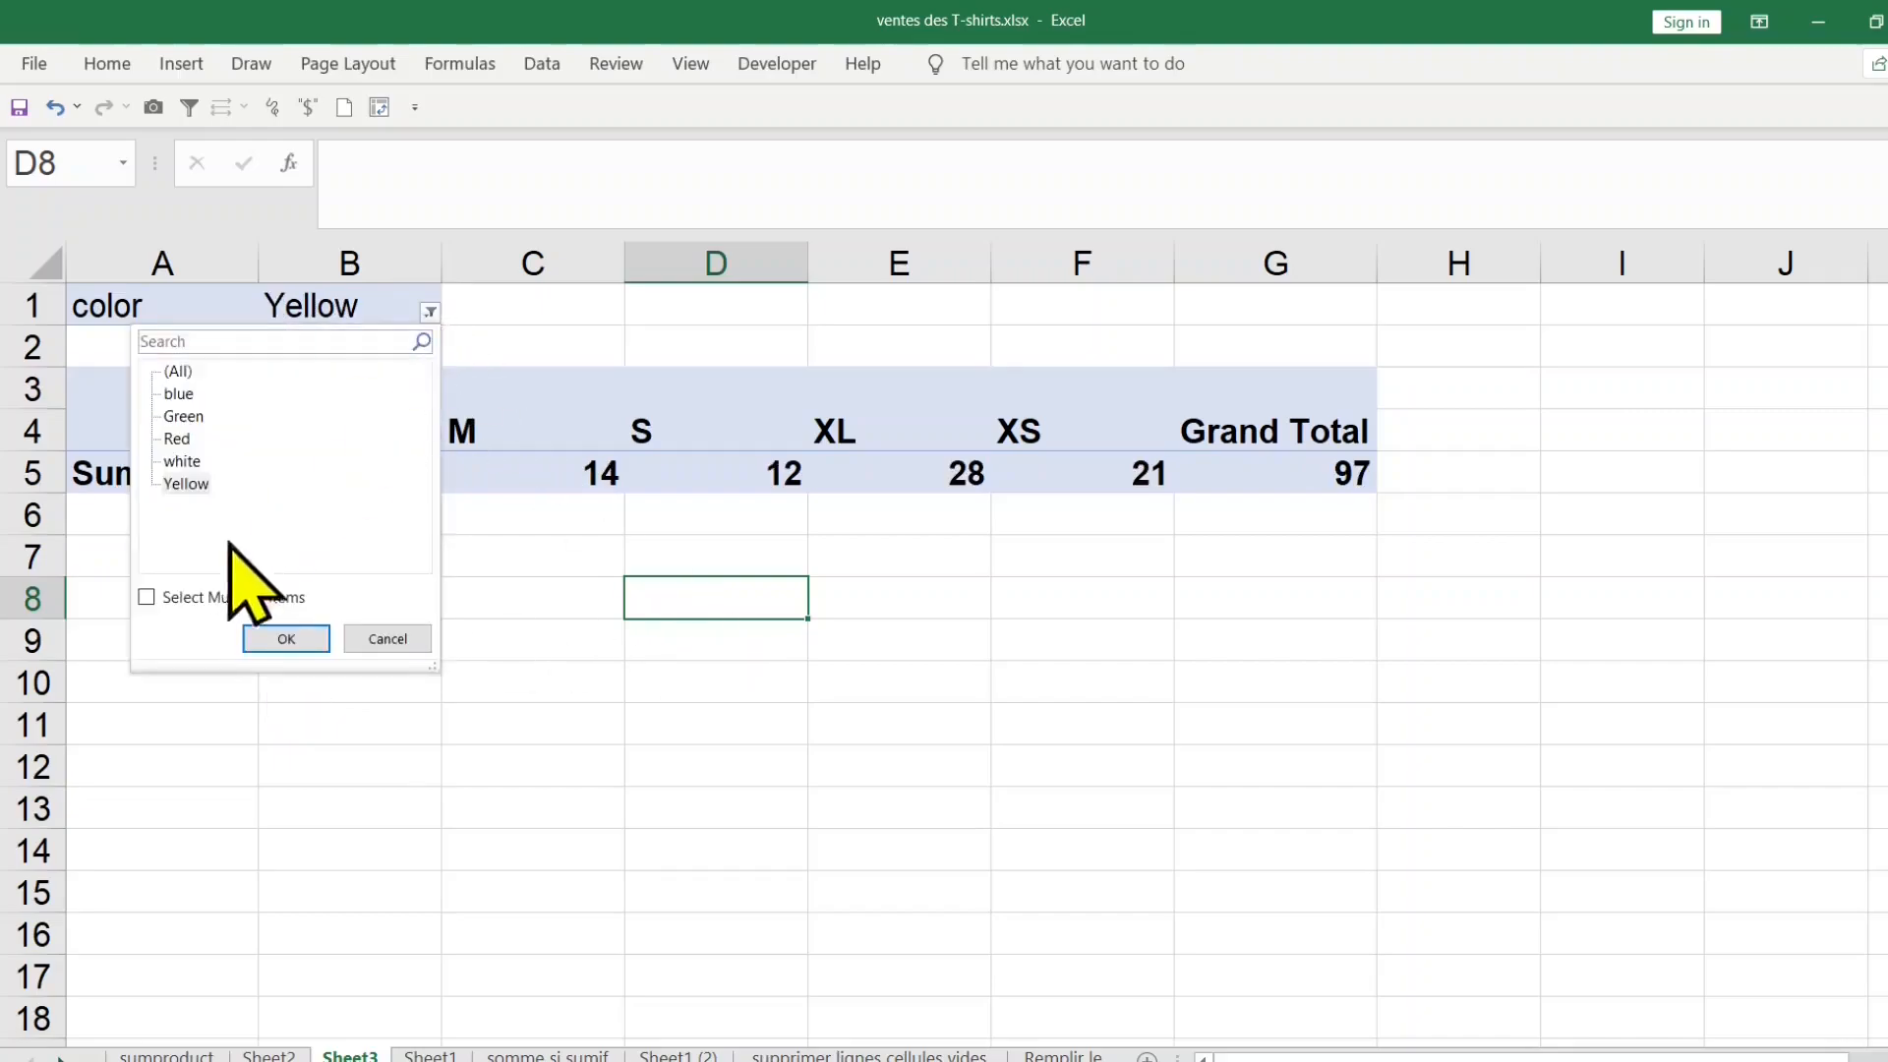
click(182, 599)
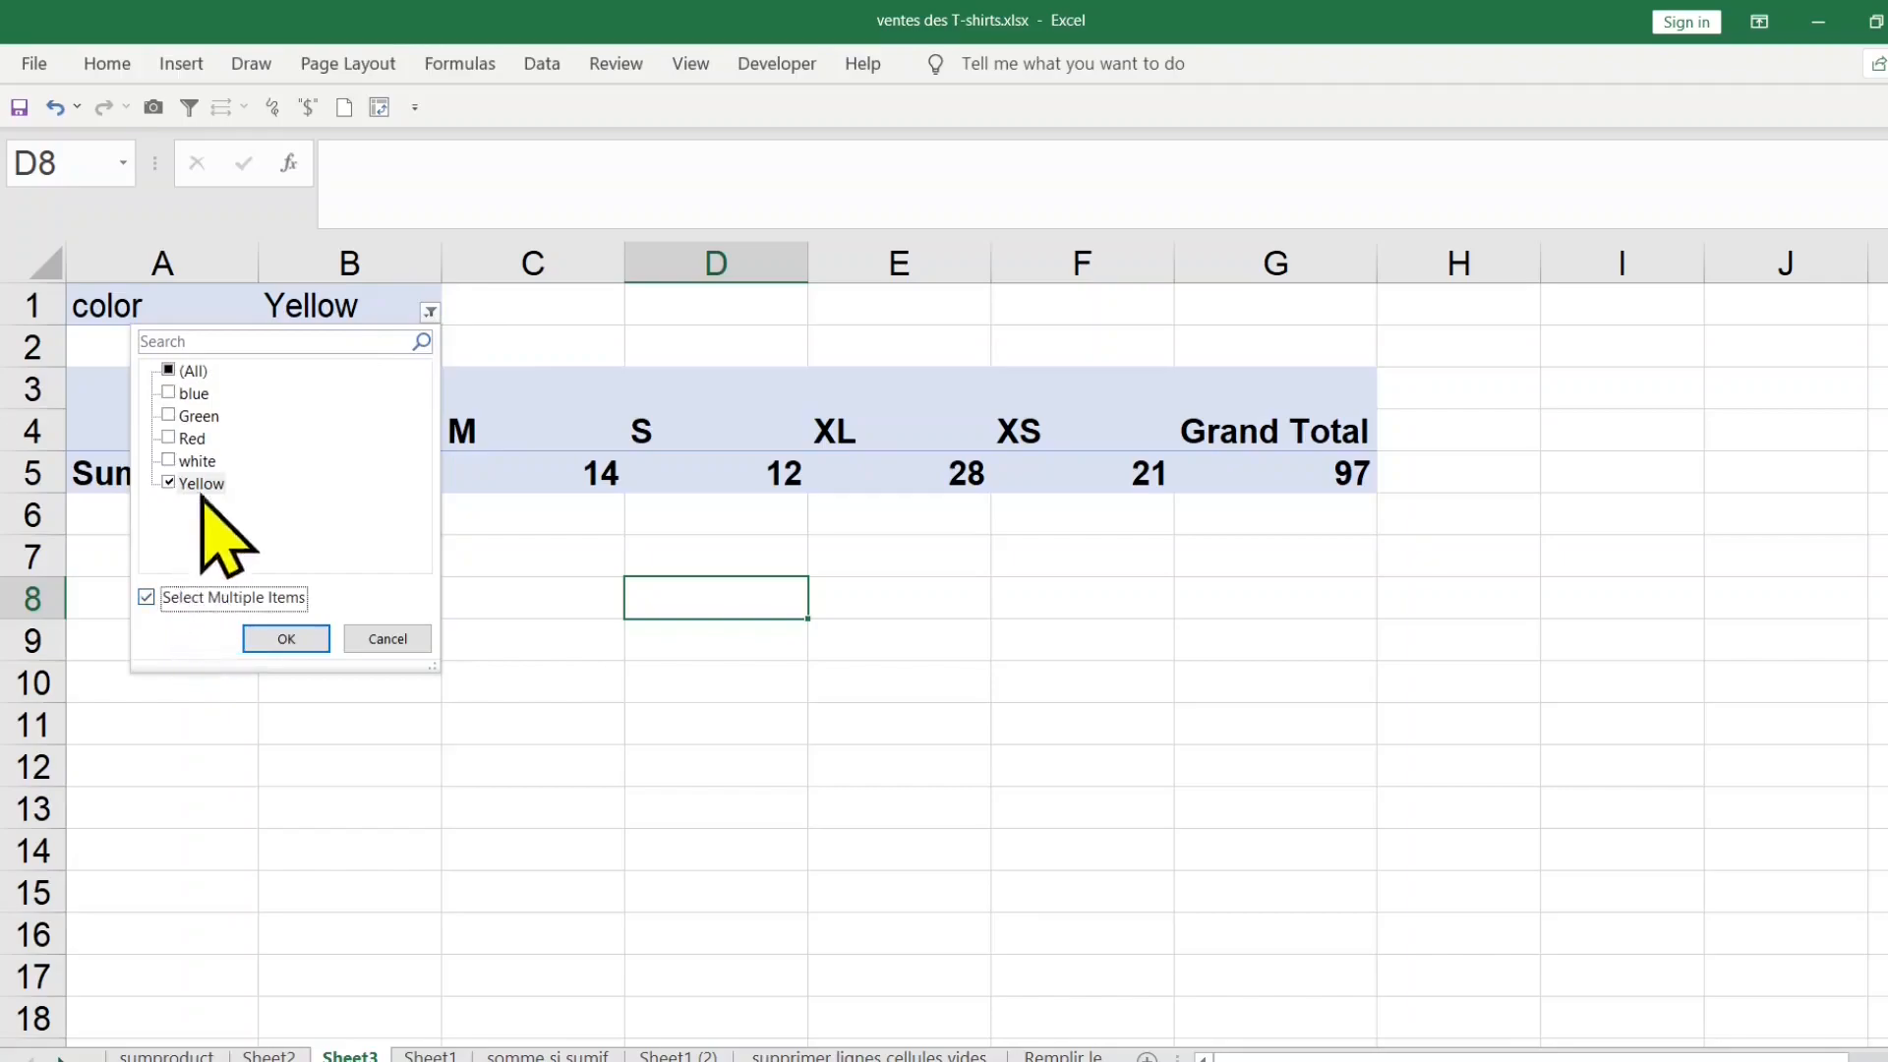
click(185, 395)
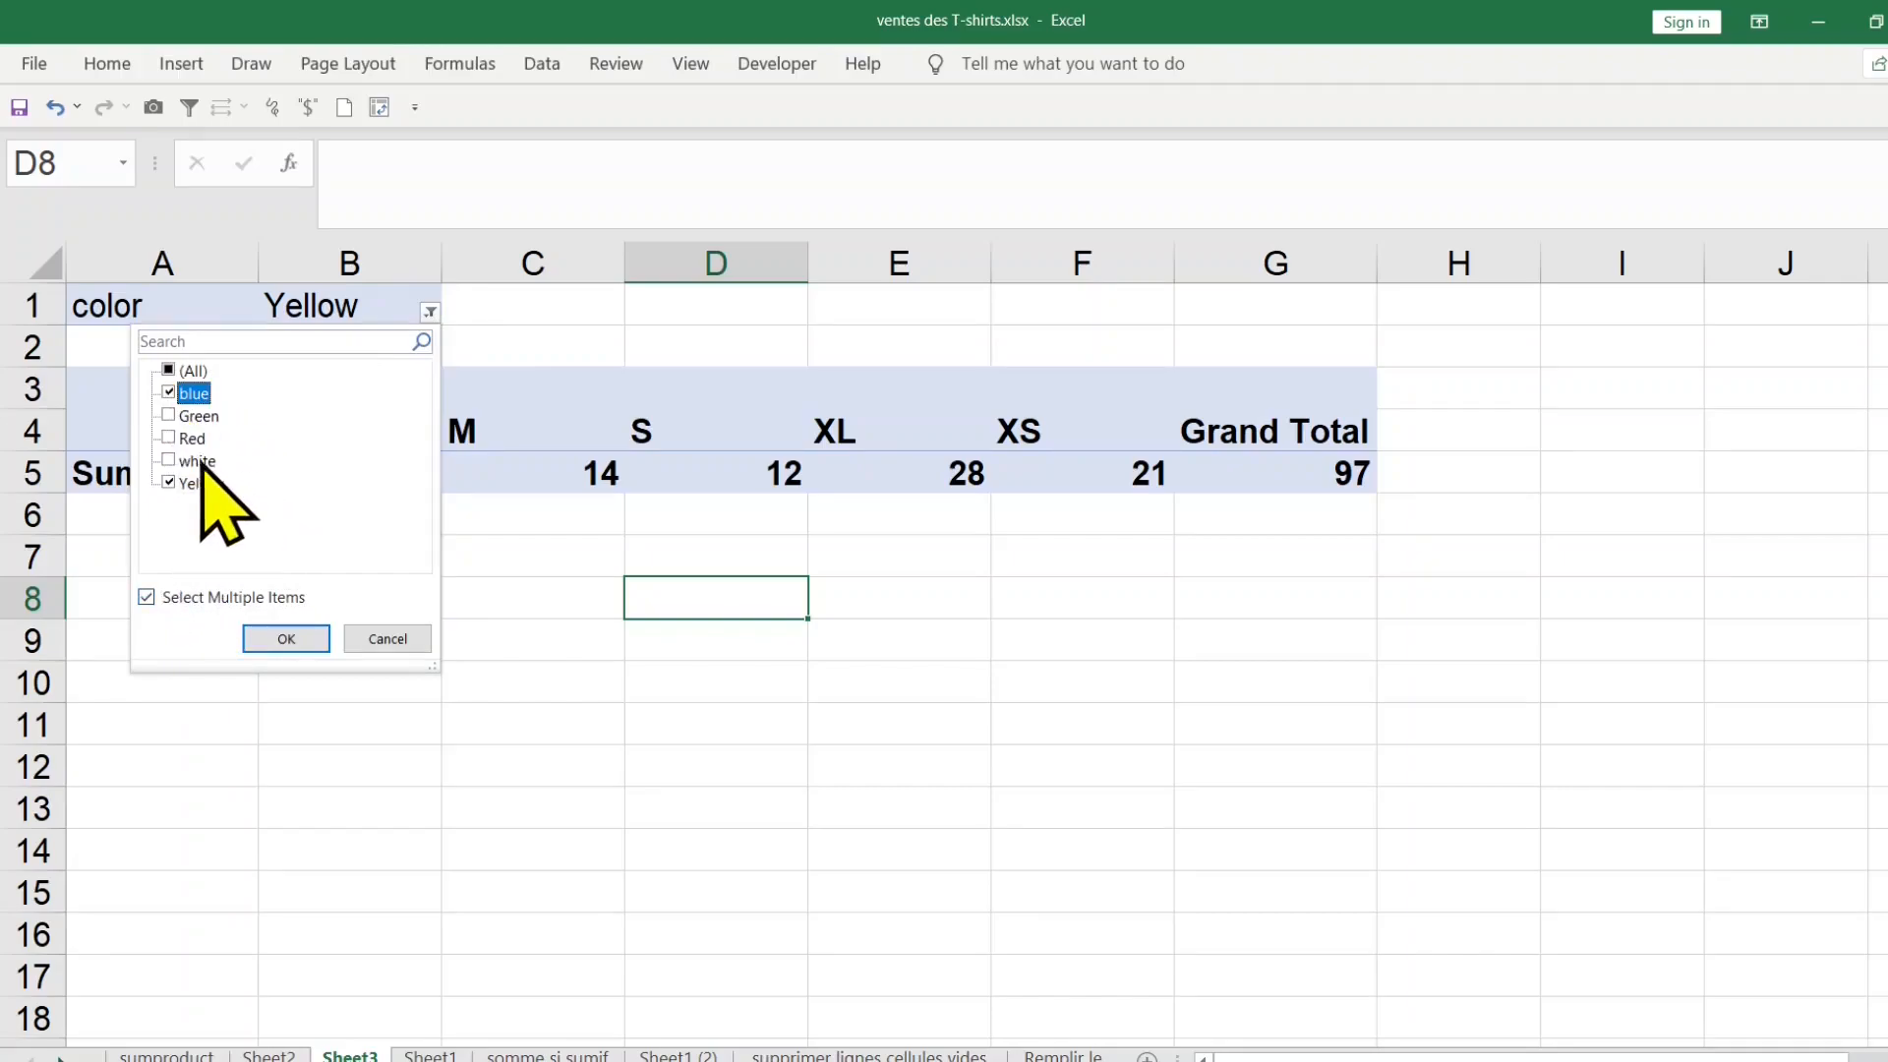
click(170, 438)
click(170, 484)
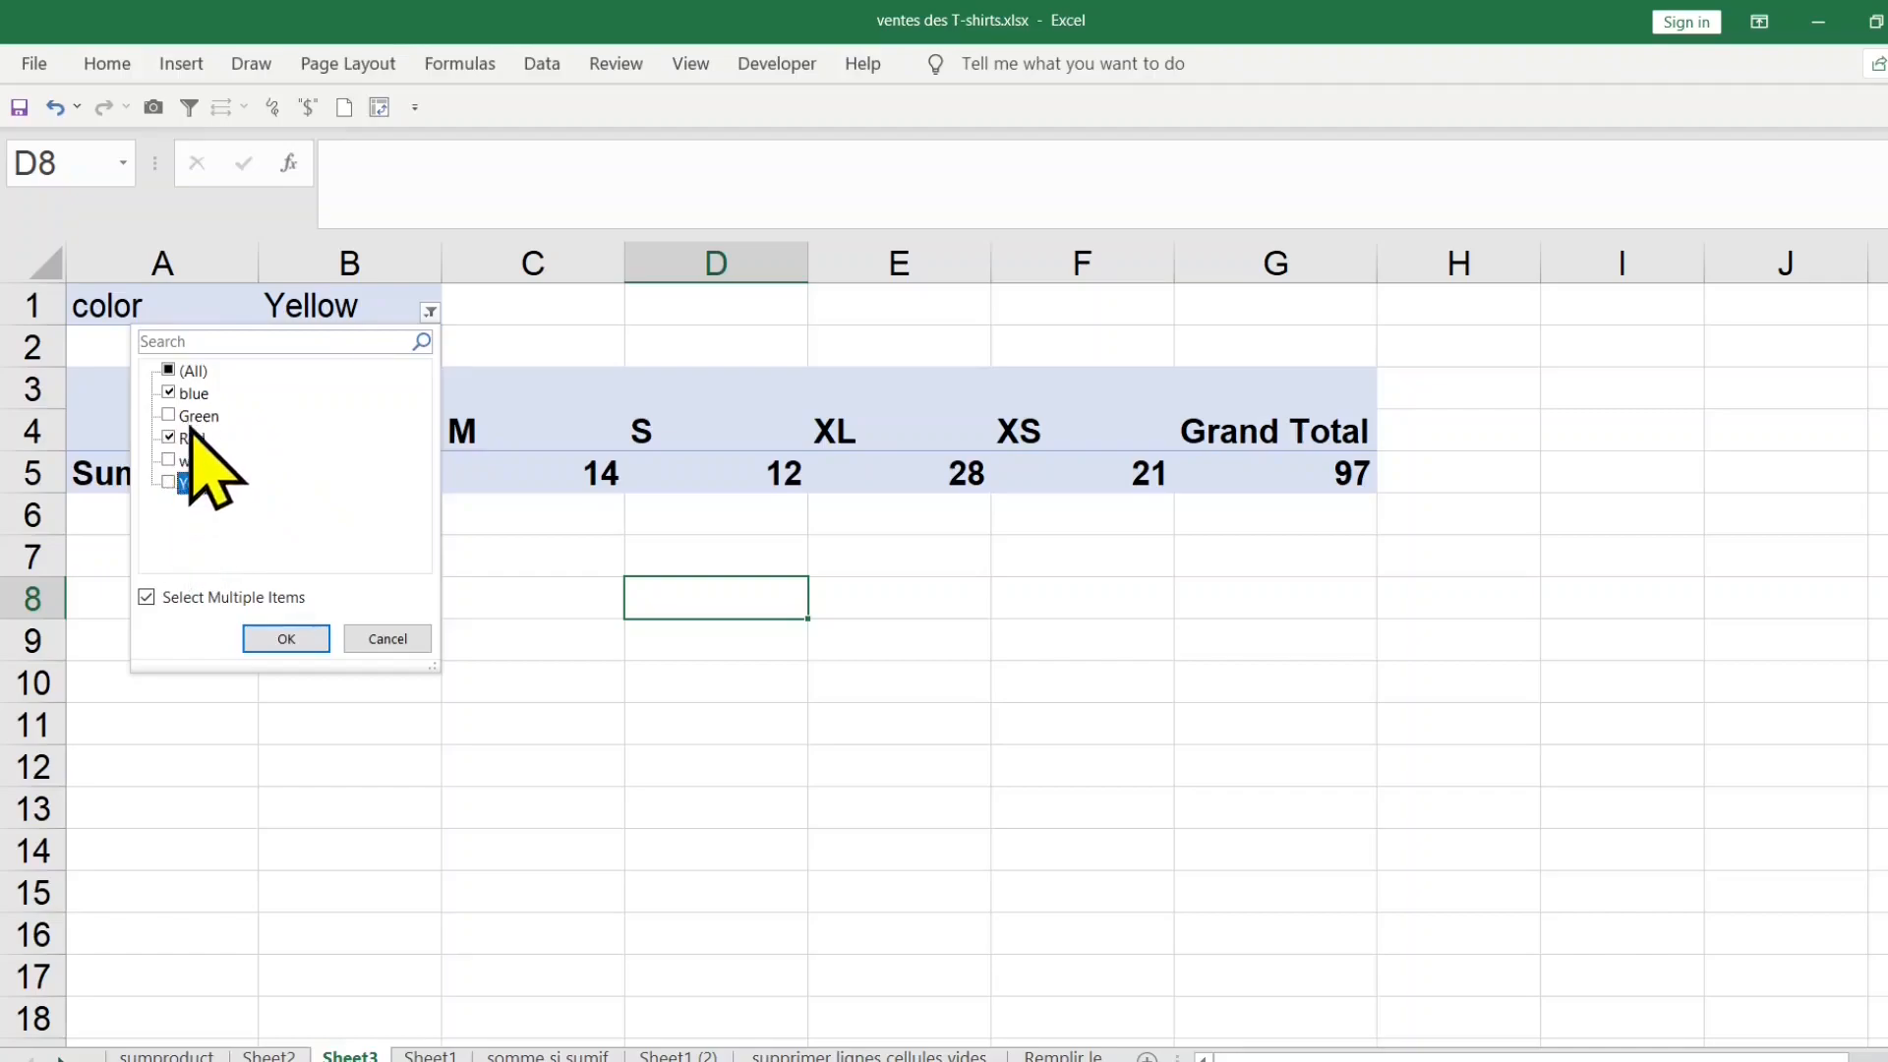
click(287, 639)
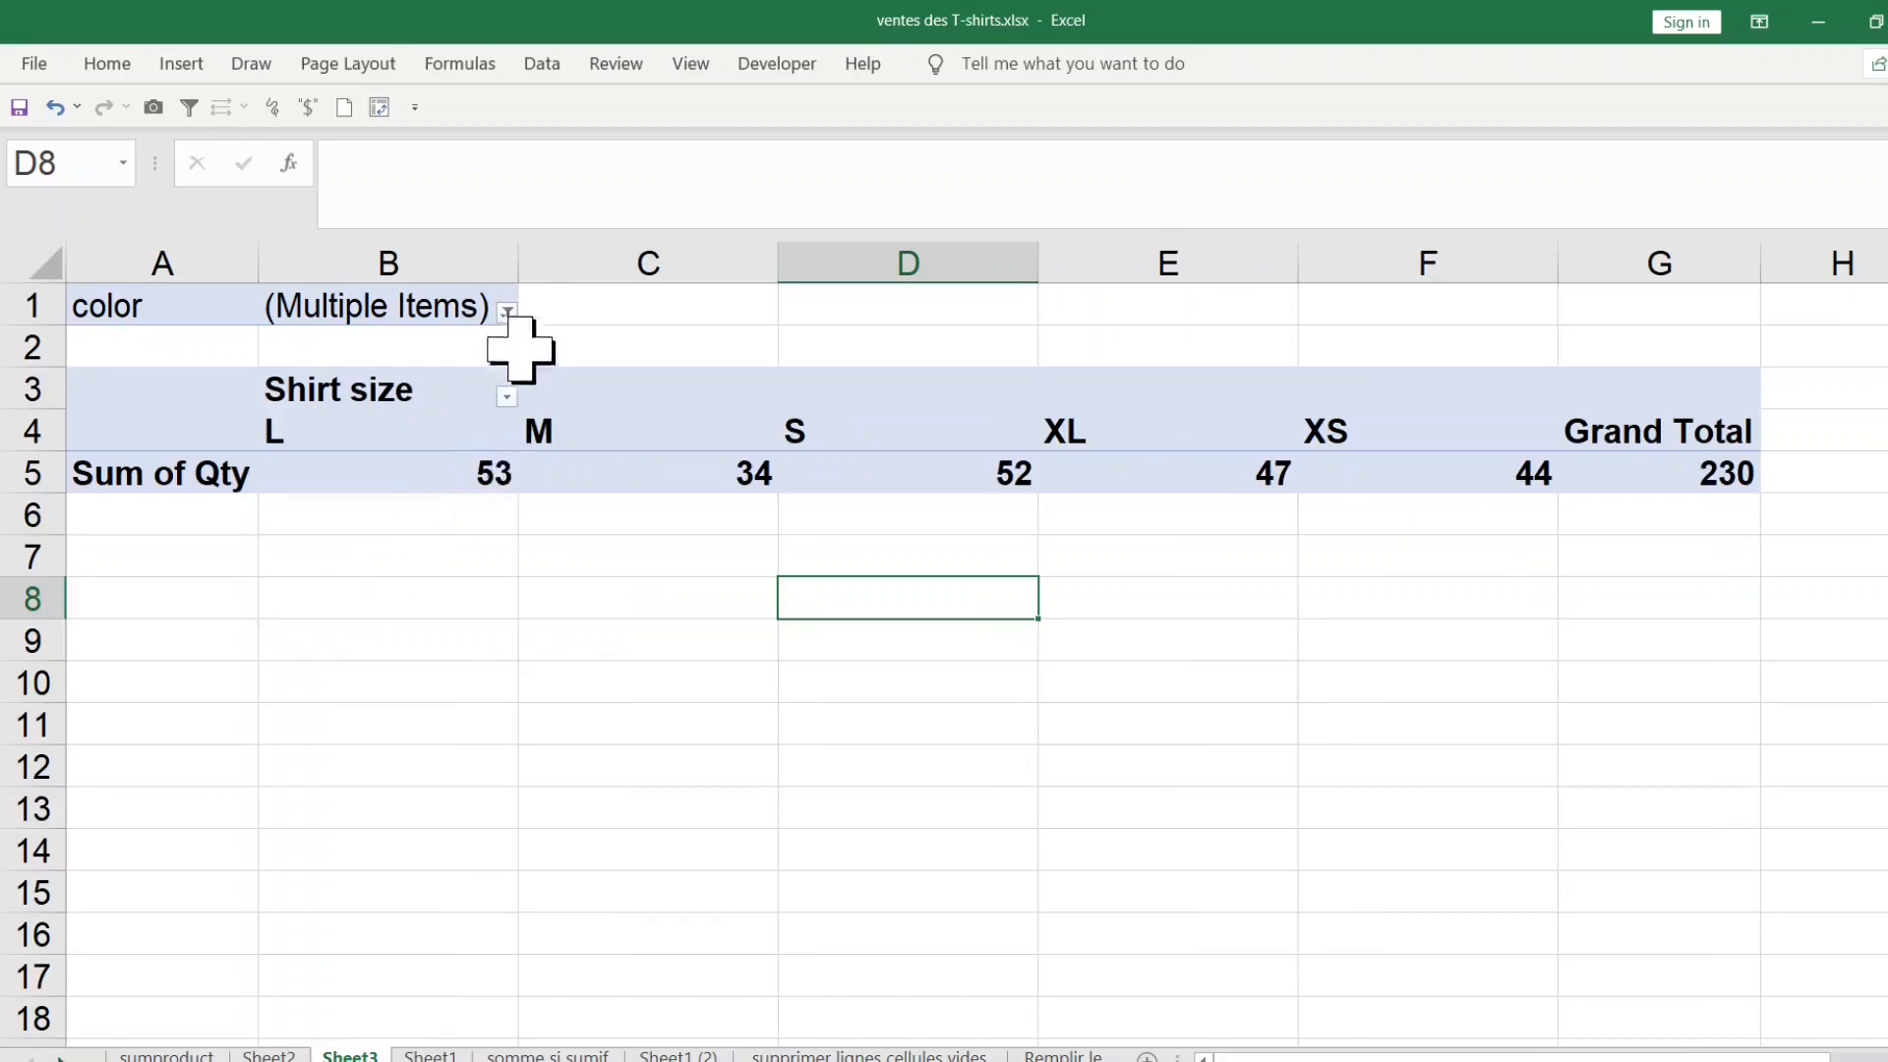
Step: Reset the color filter to include all colors, and check its item list without changing it
click(507, 312)
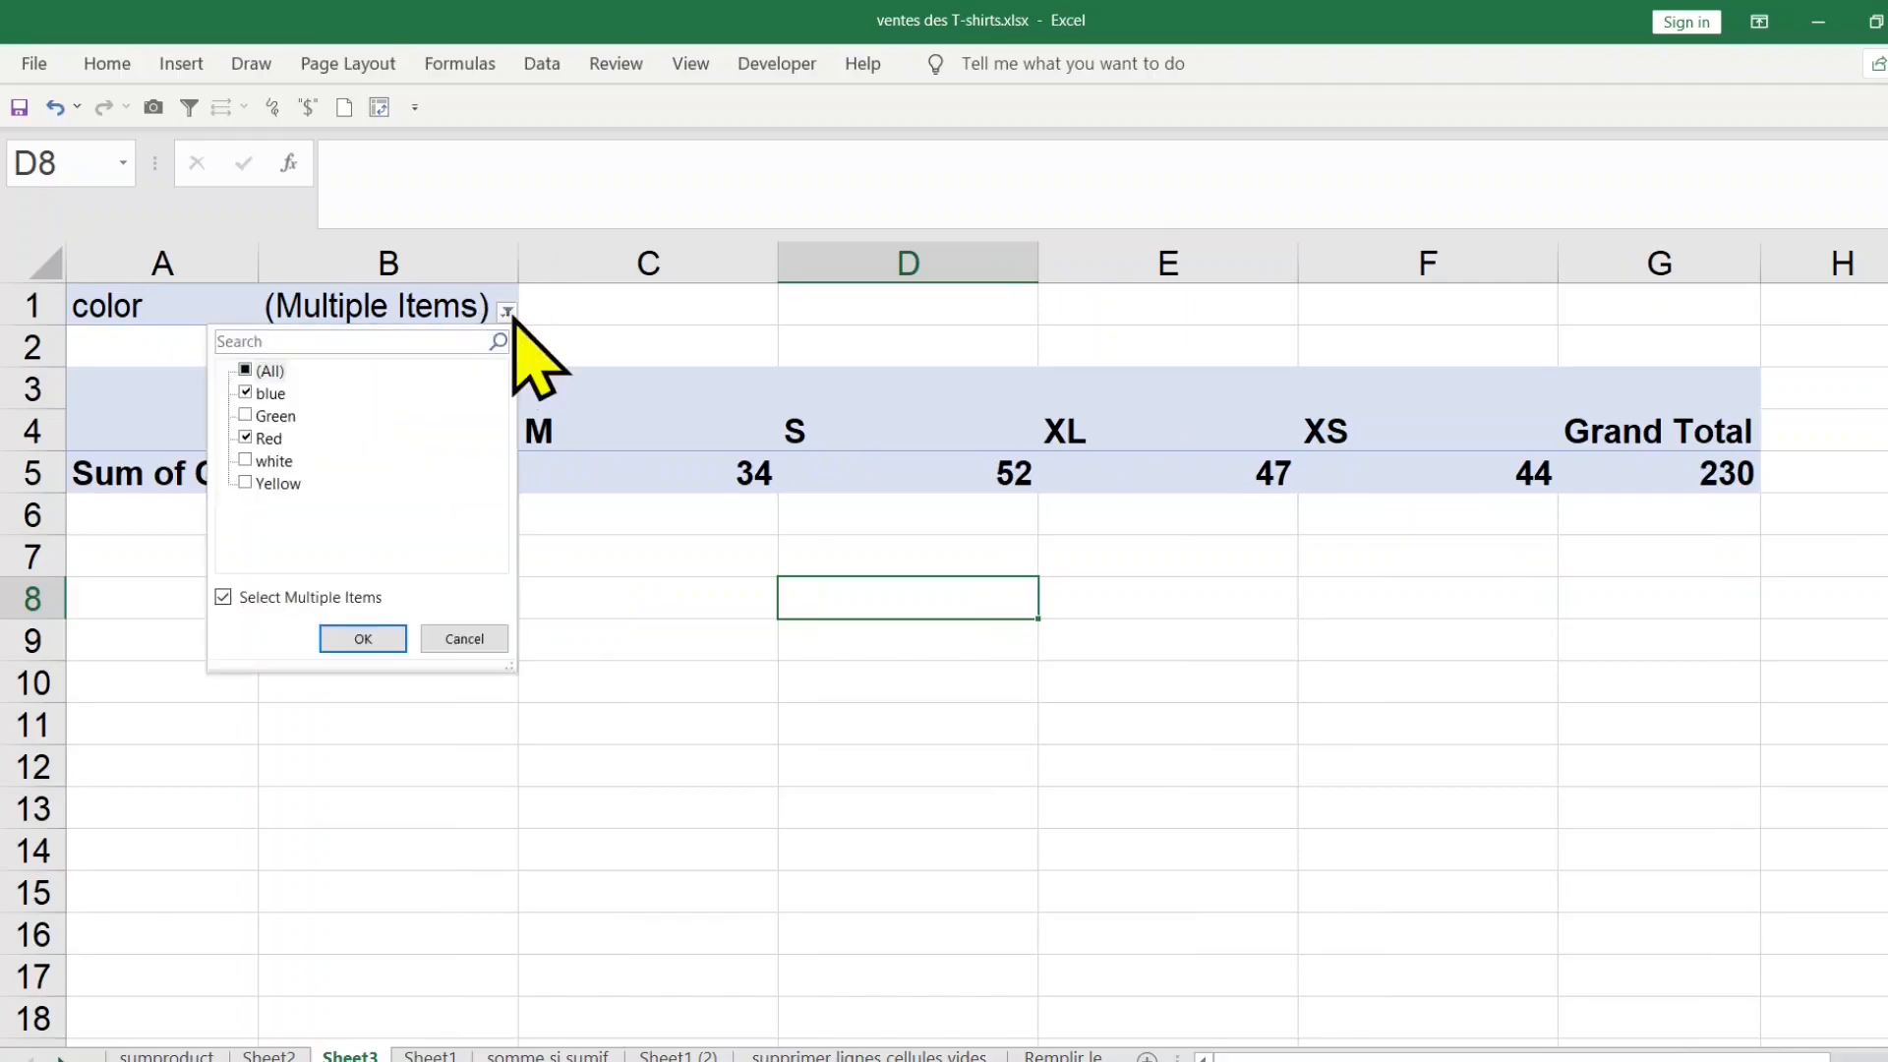
click(247, 370)
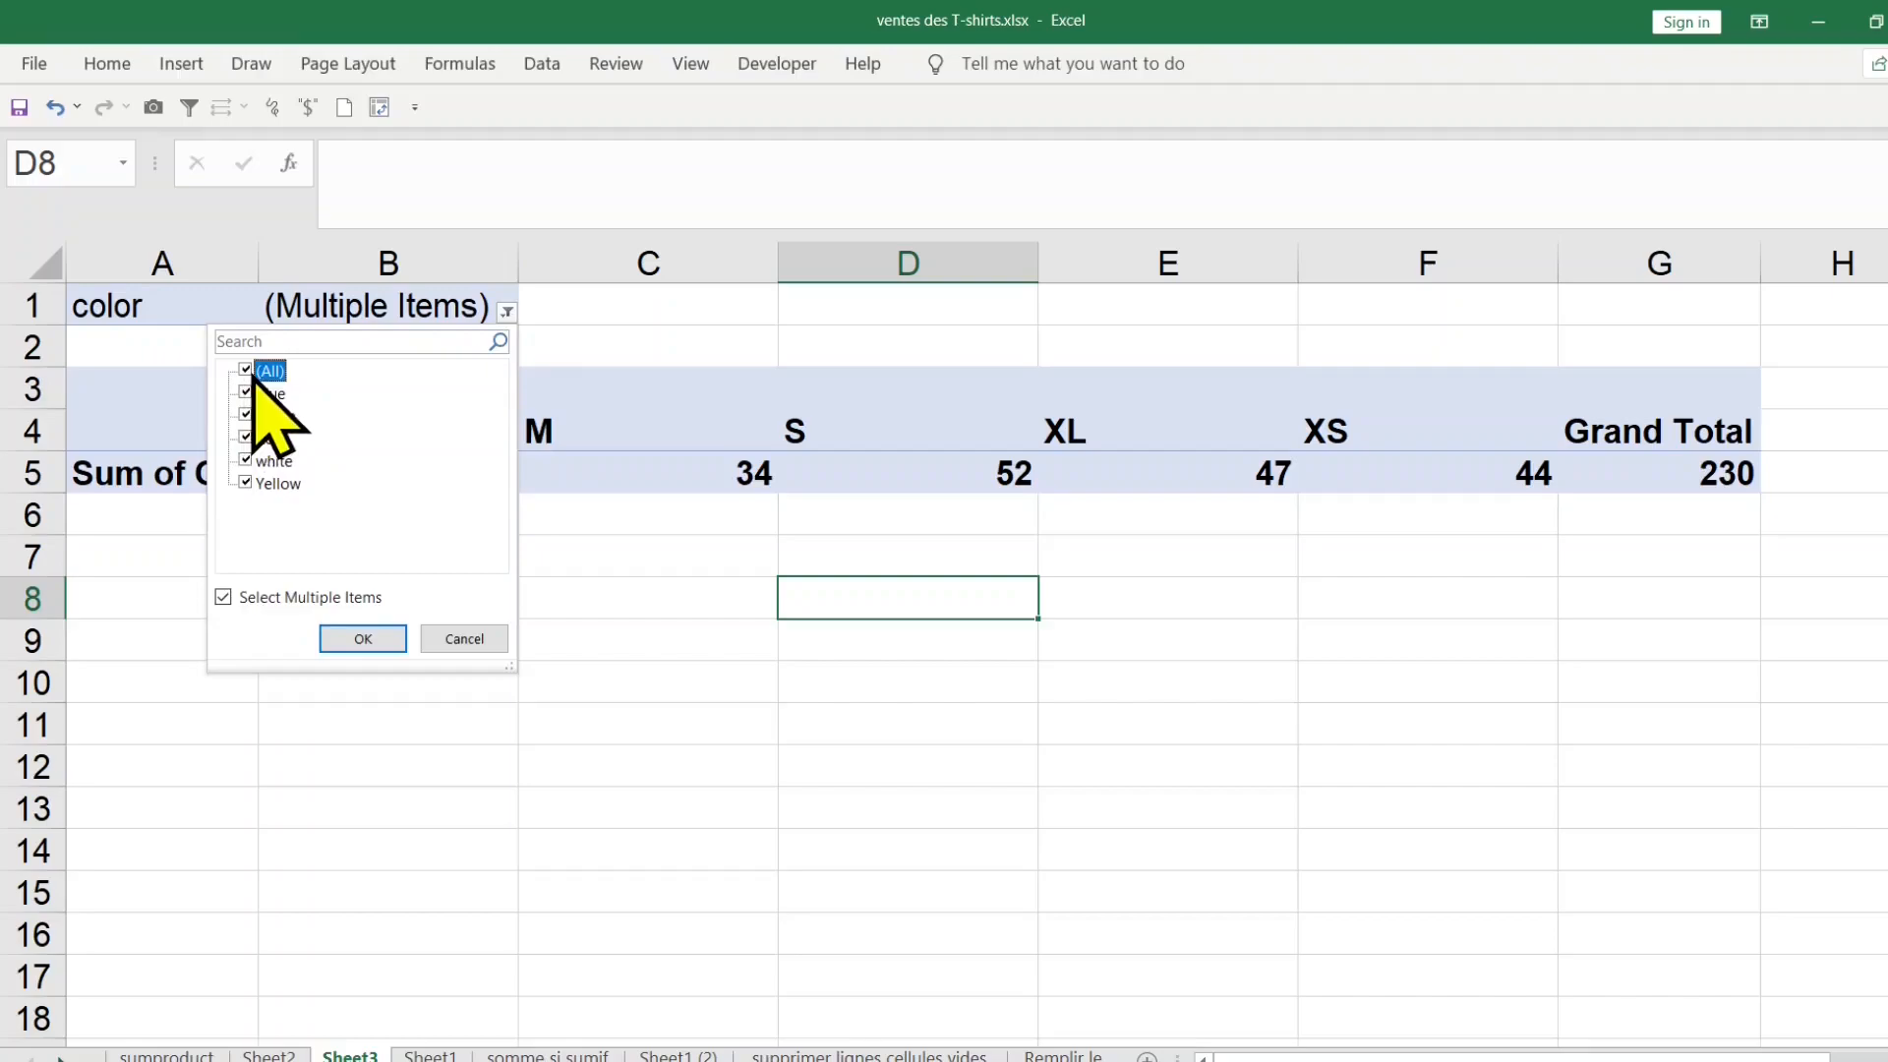
click(369, 641)
click(430, 312)
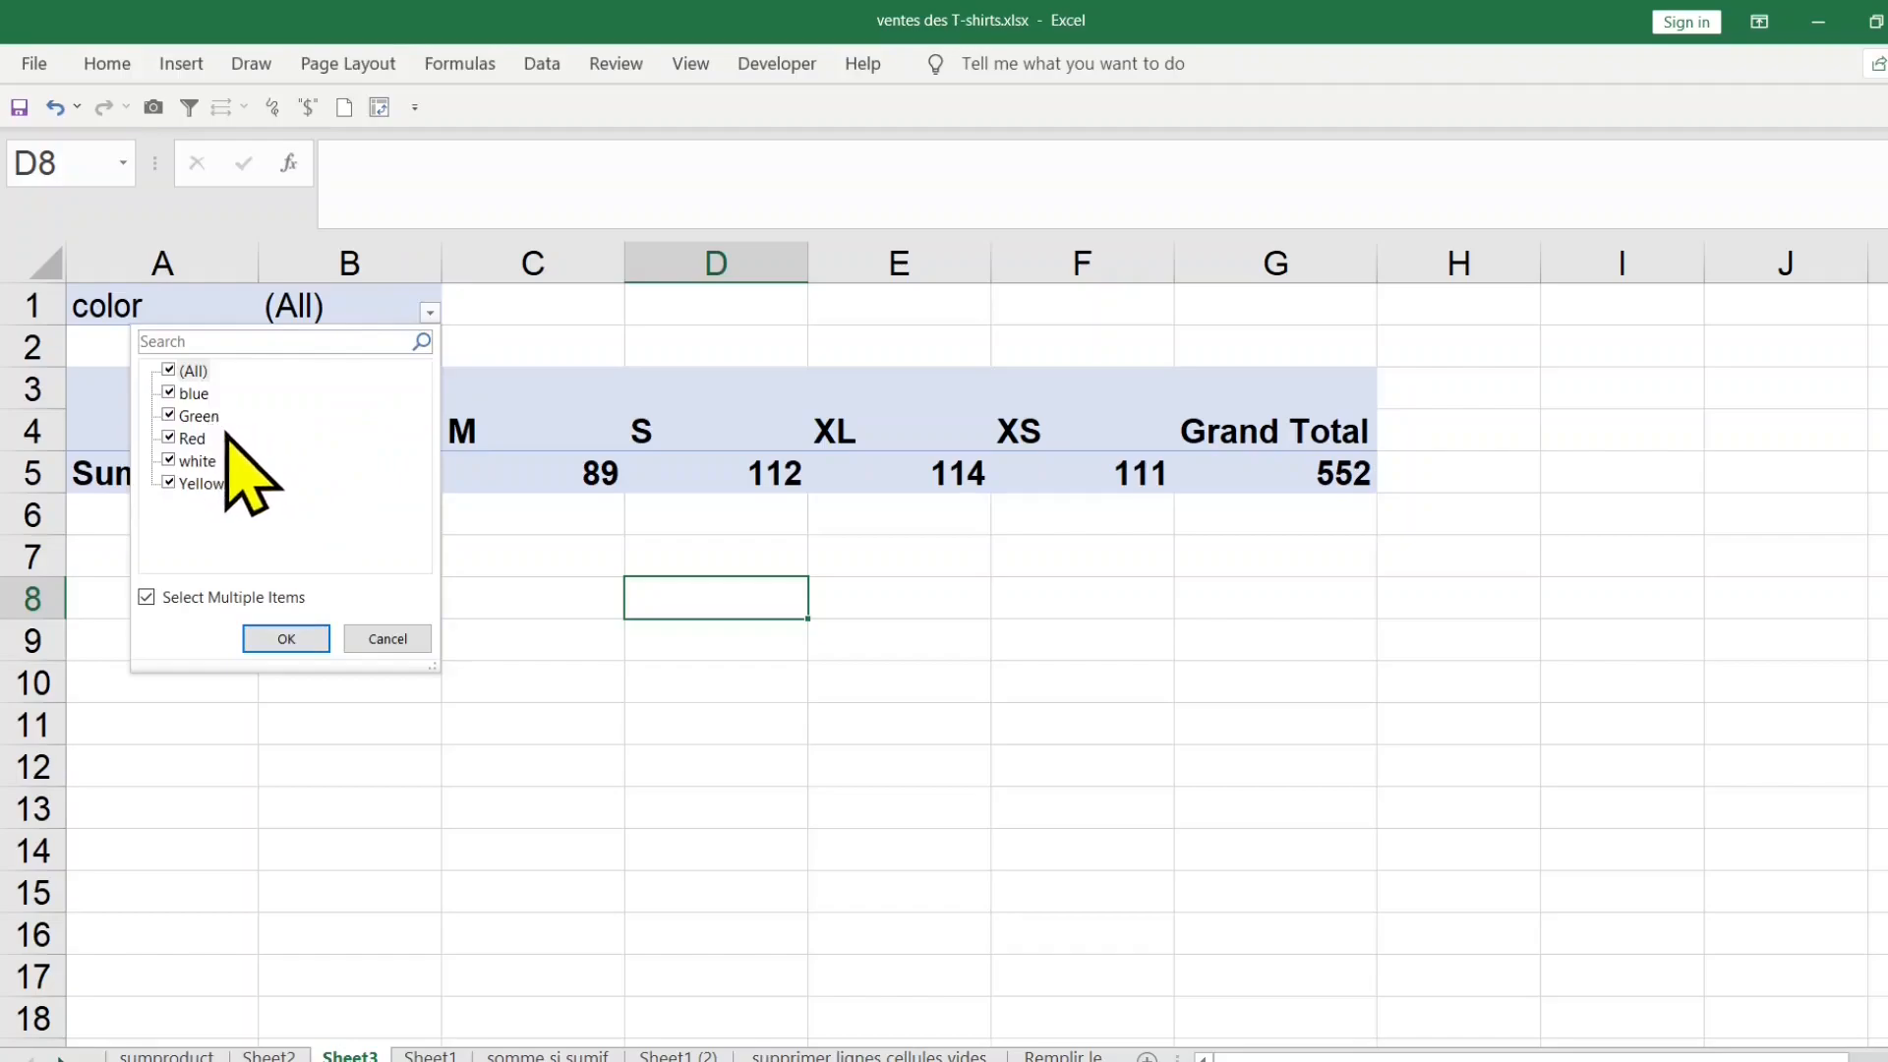
click(388, 638)
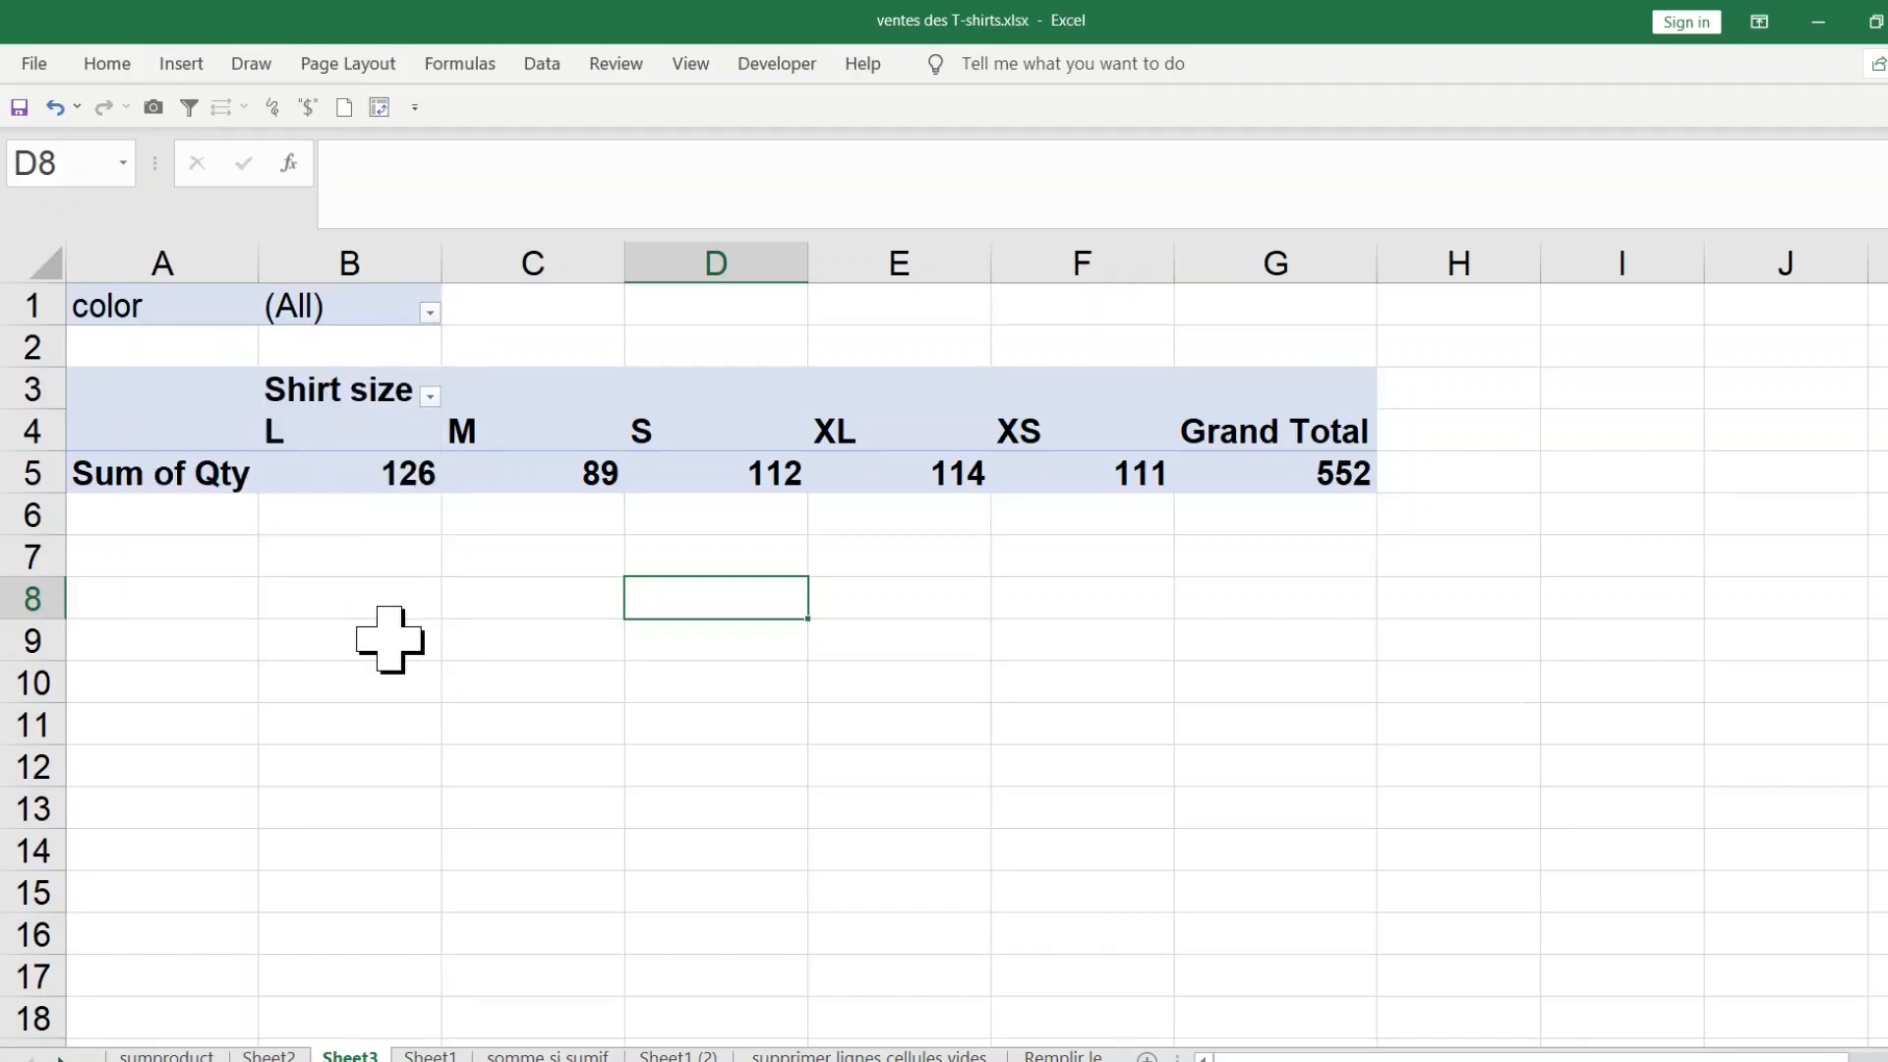
Step: Rearrange the PivotTable so Shirt size is the report filter and color forms the columns
click(421, 598)
click(339, 474)
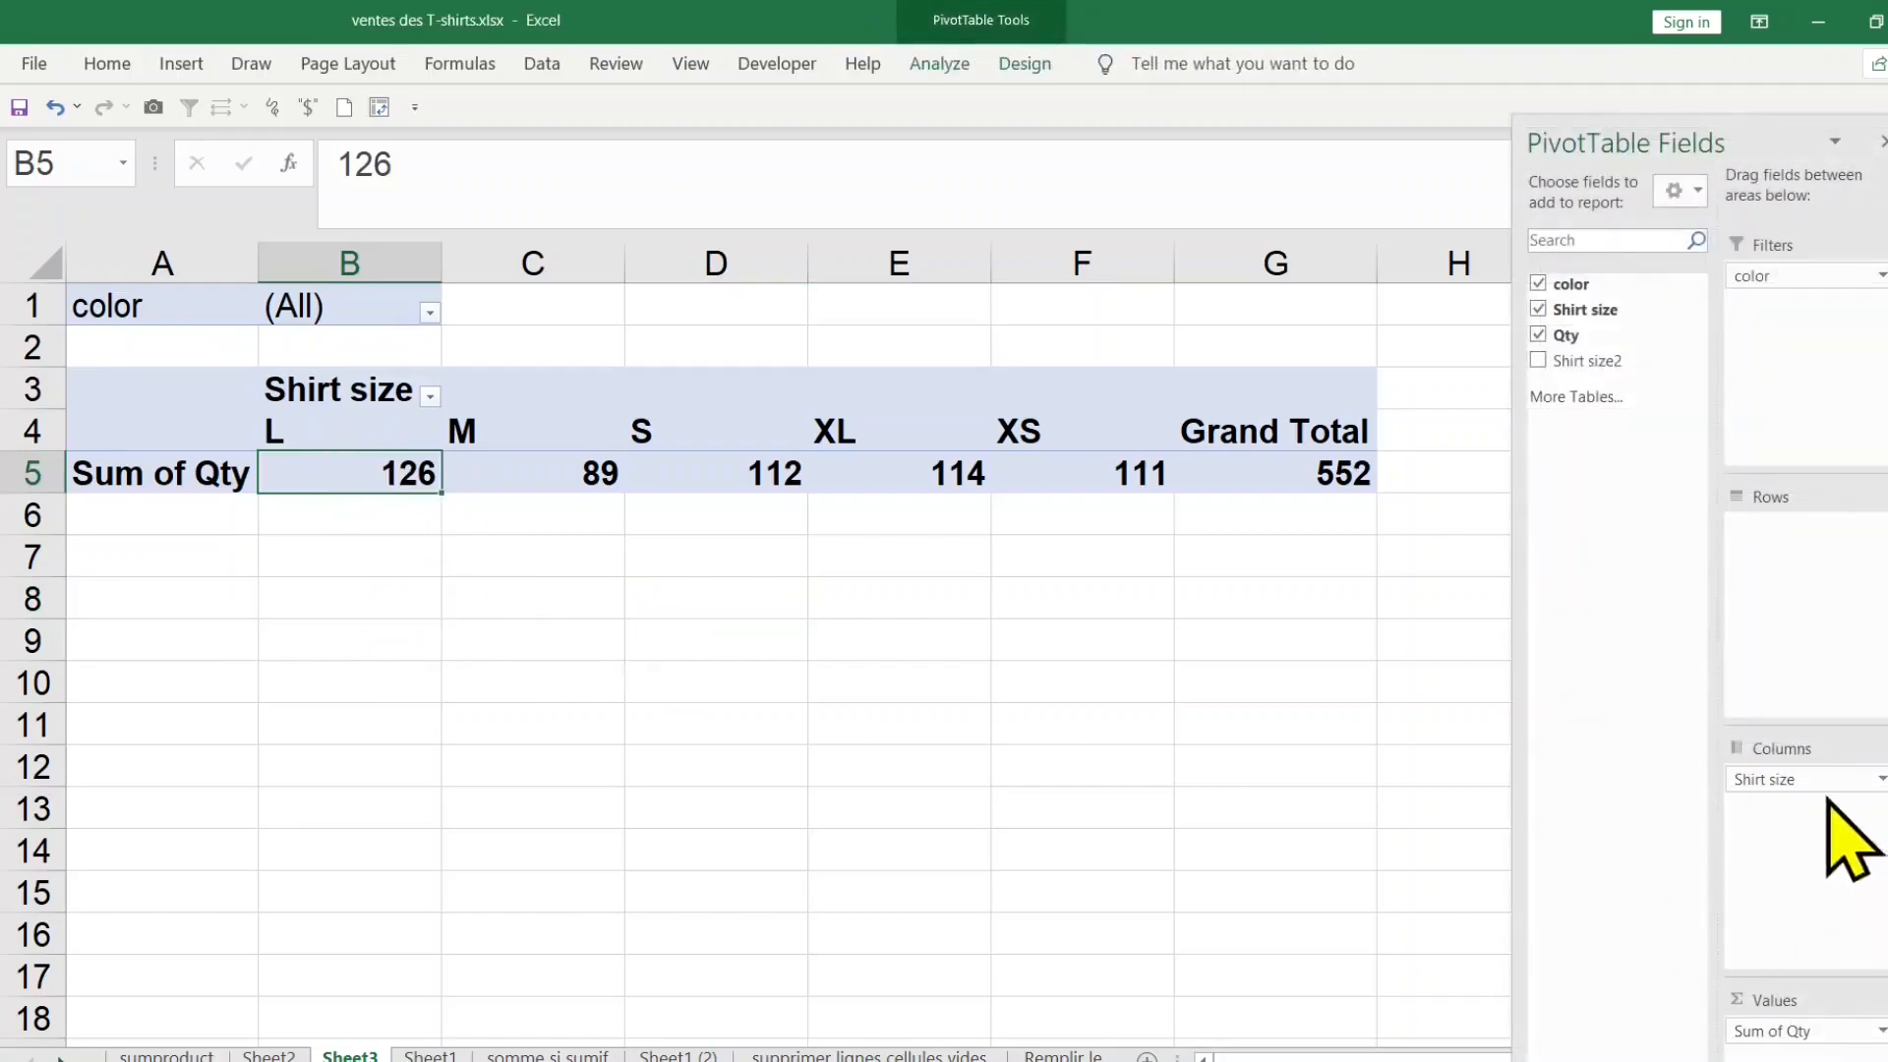
drag(1828, 784, 1837, 397)
drag(1837, 313, 1792, 551)
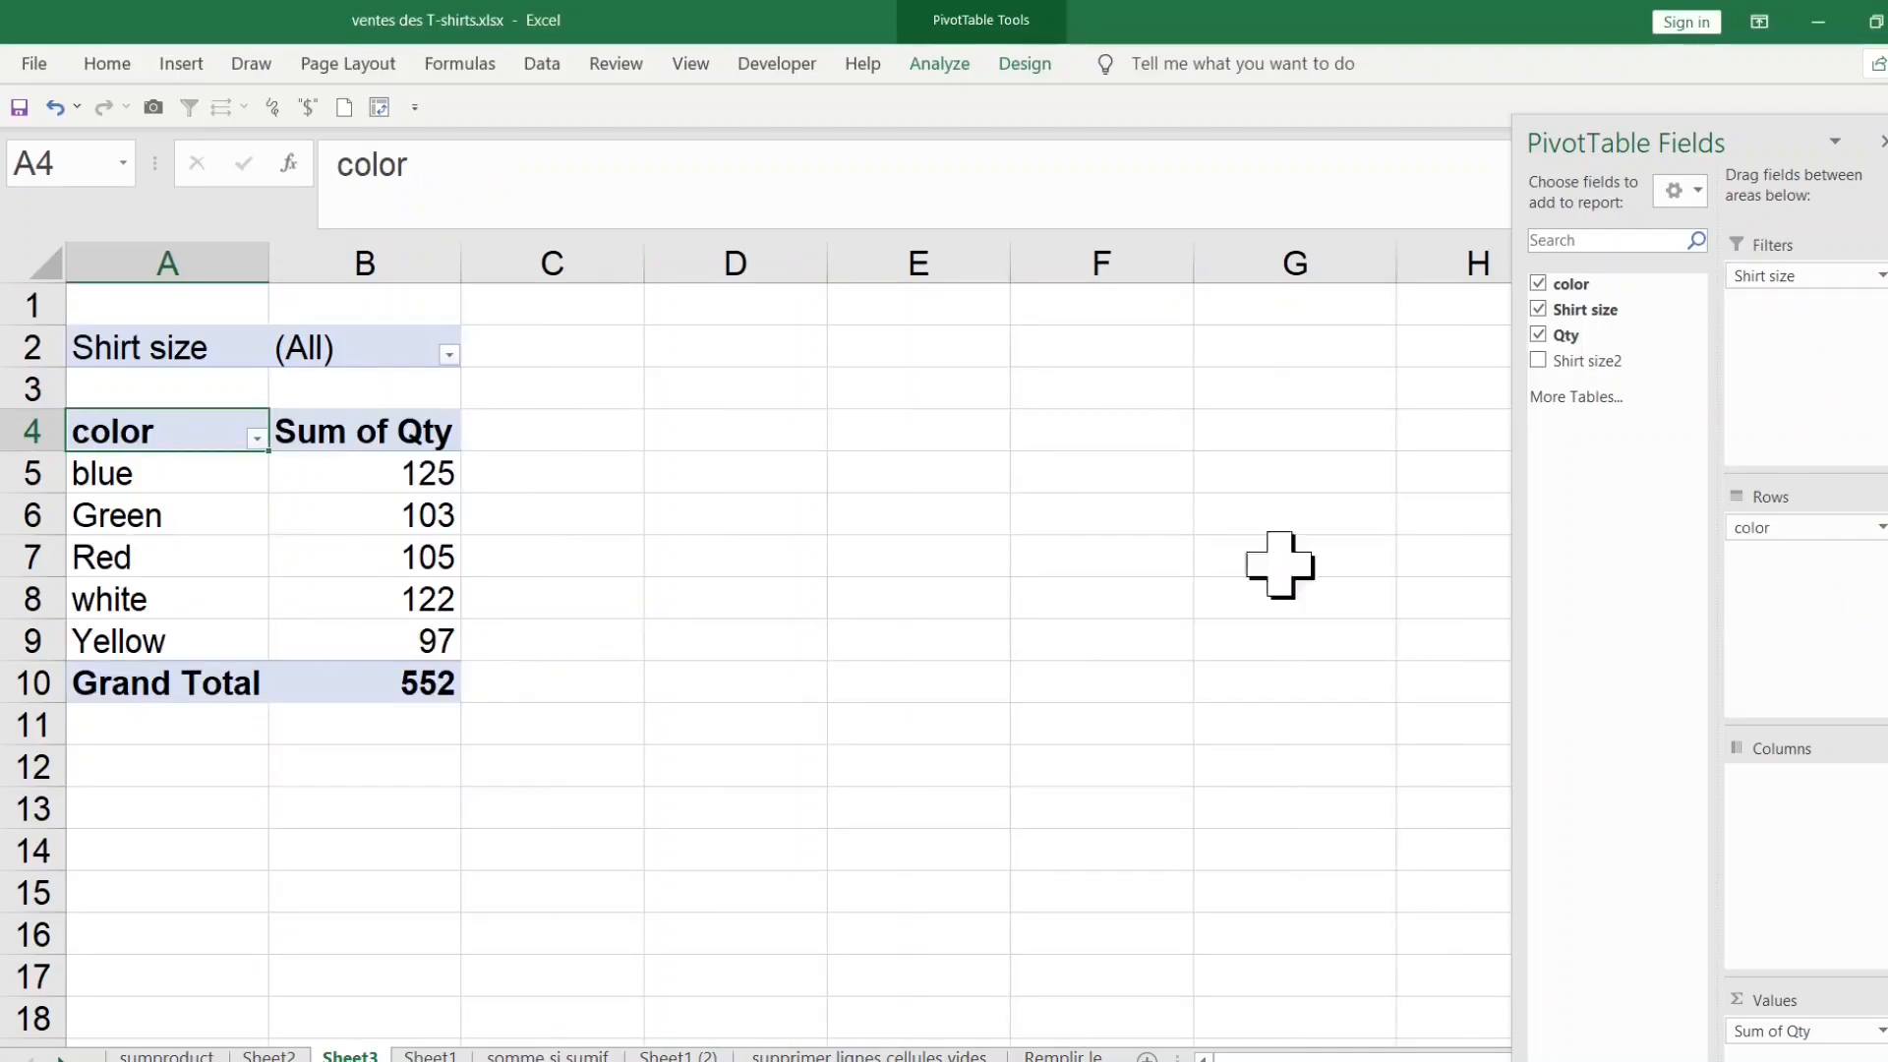
drag(1790, 519, 1803, 843)
click(126, 644)
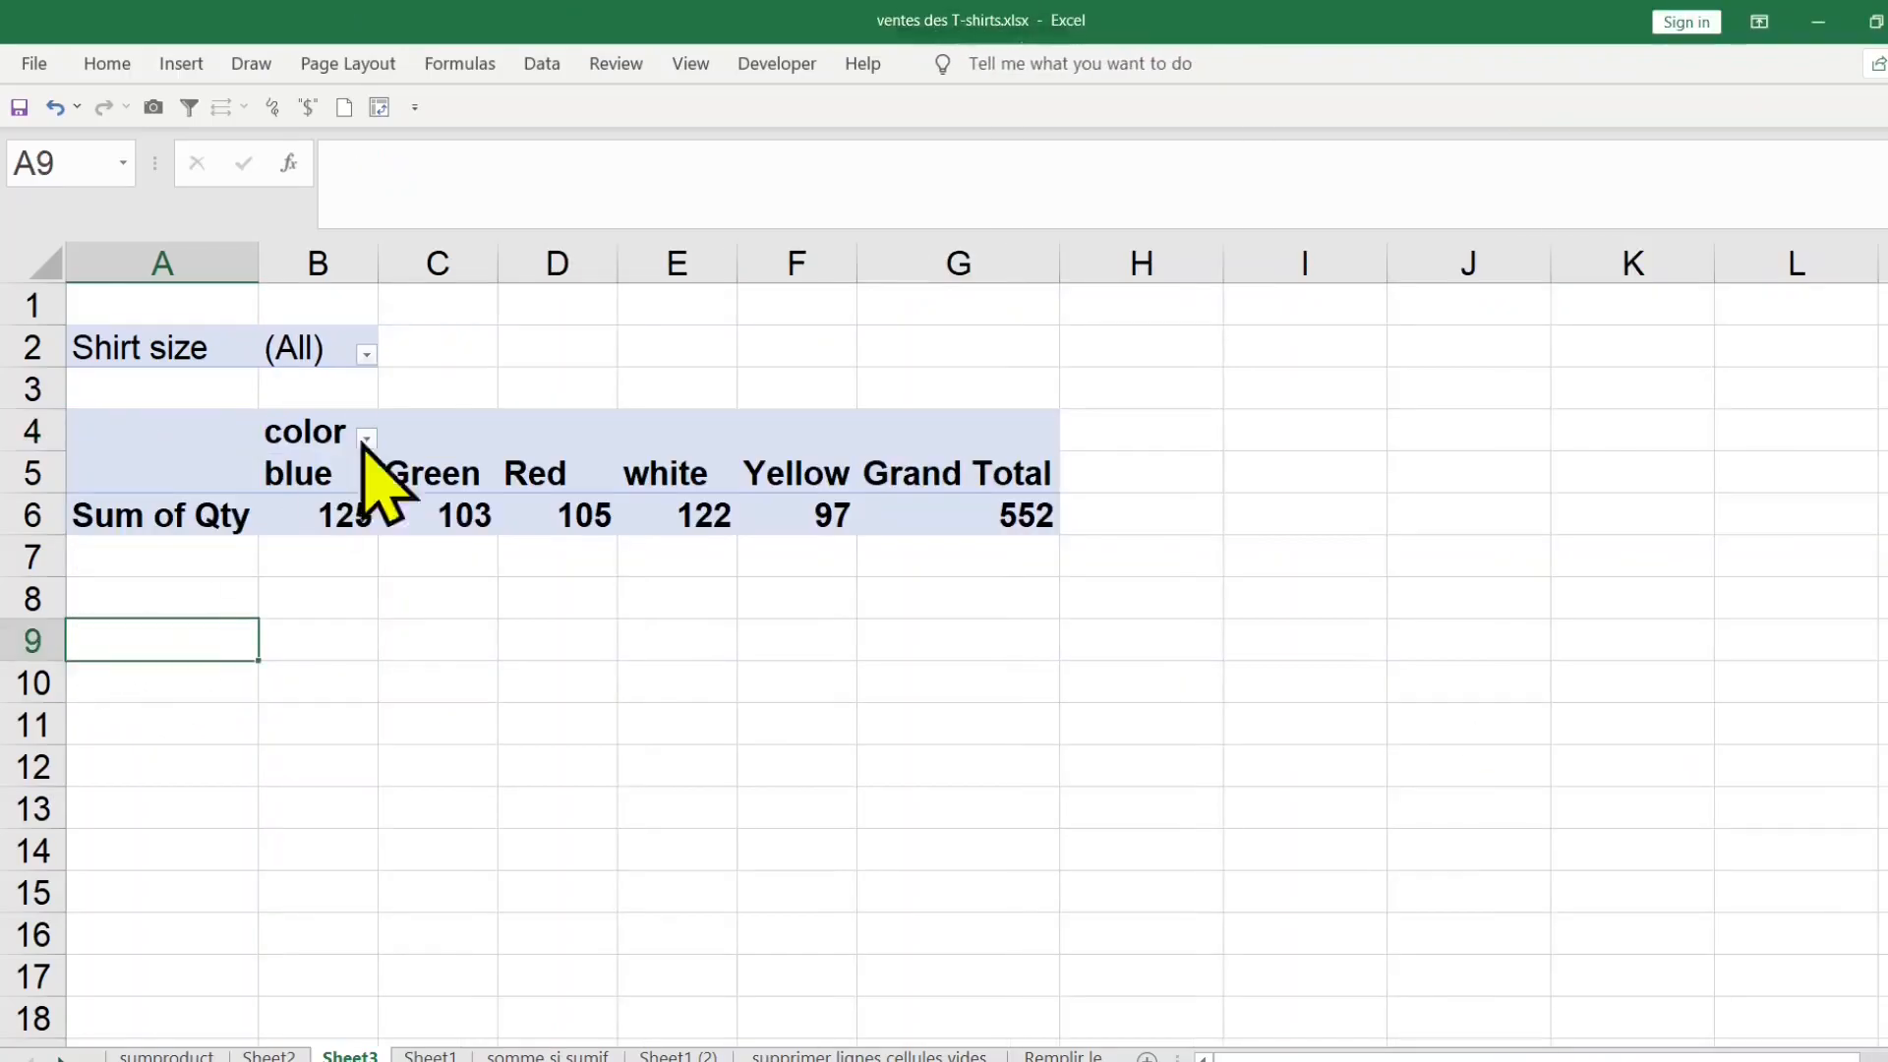
Step: Allow multiple items in the Shirt size filter and include only XL and XS
click(366, 354)
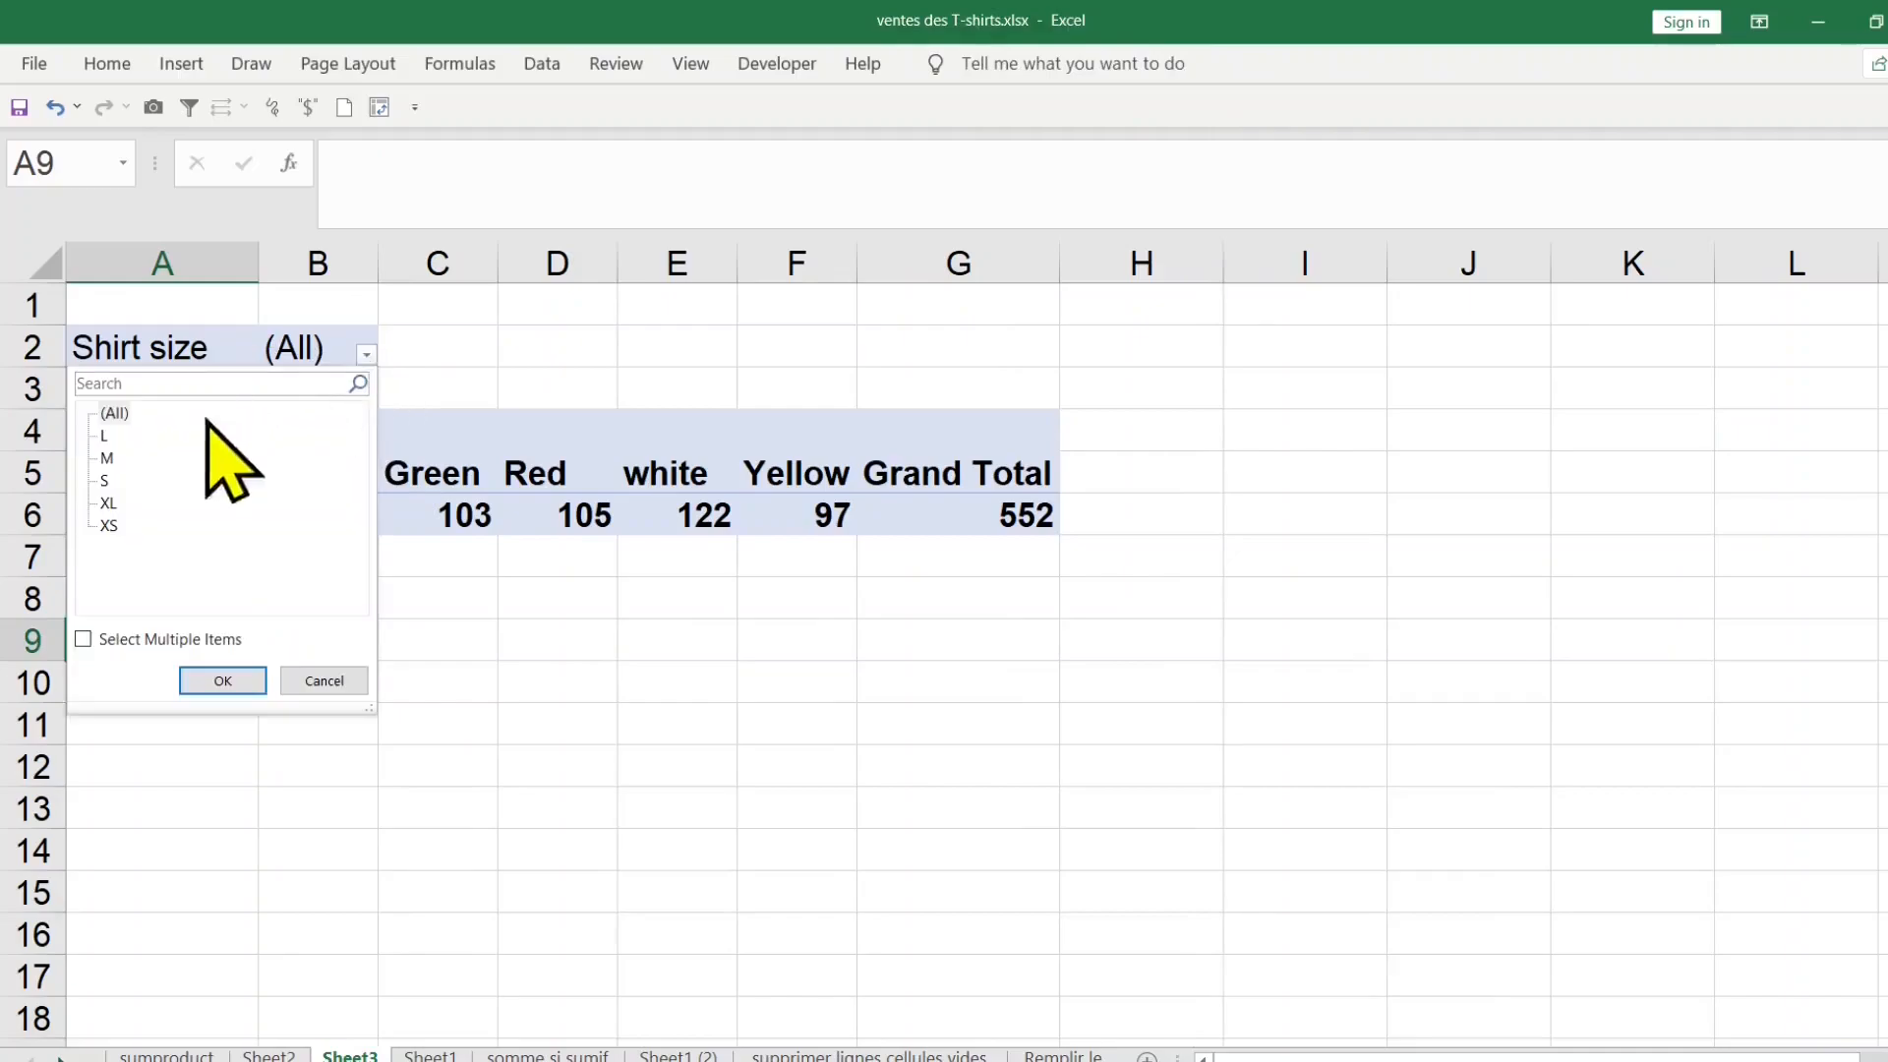
click(103, 640)
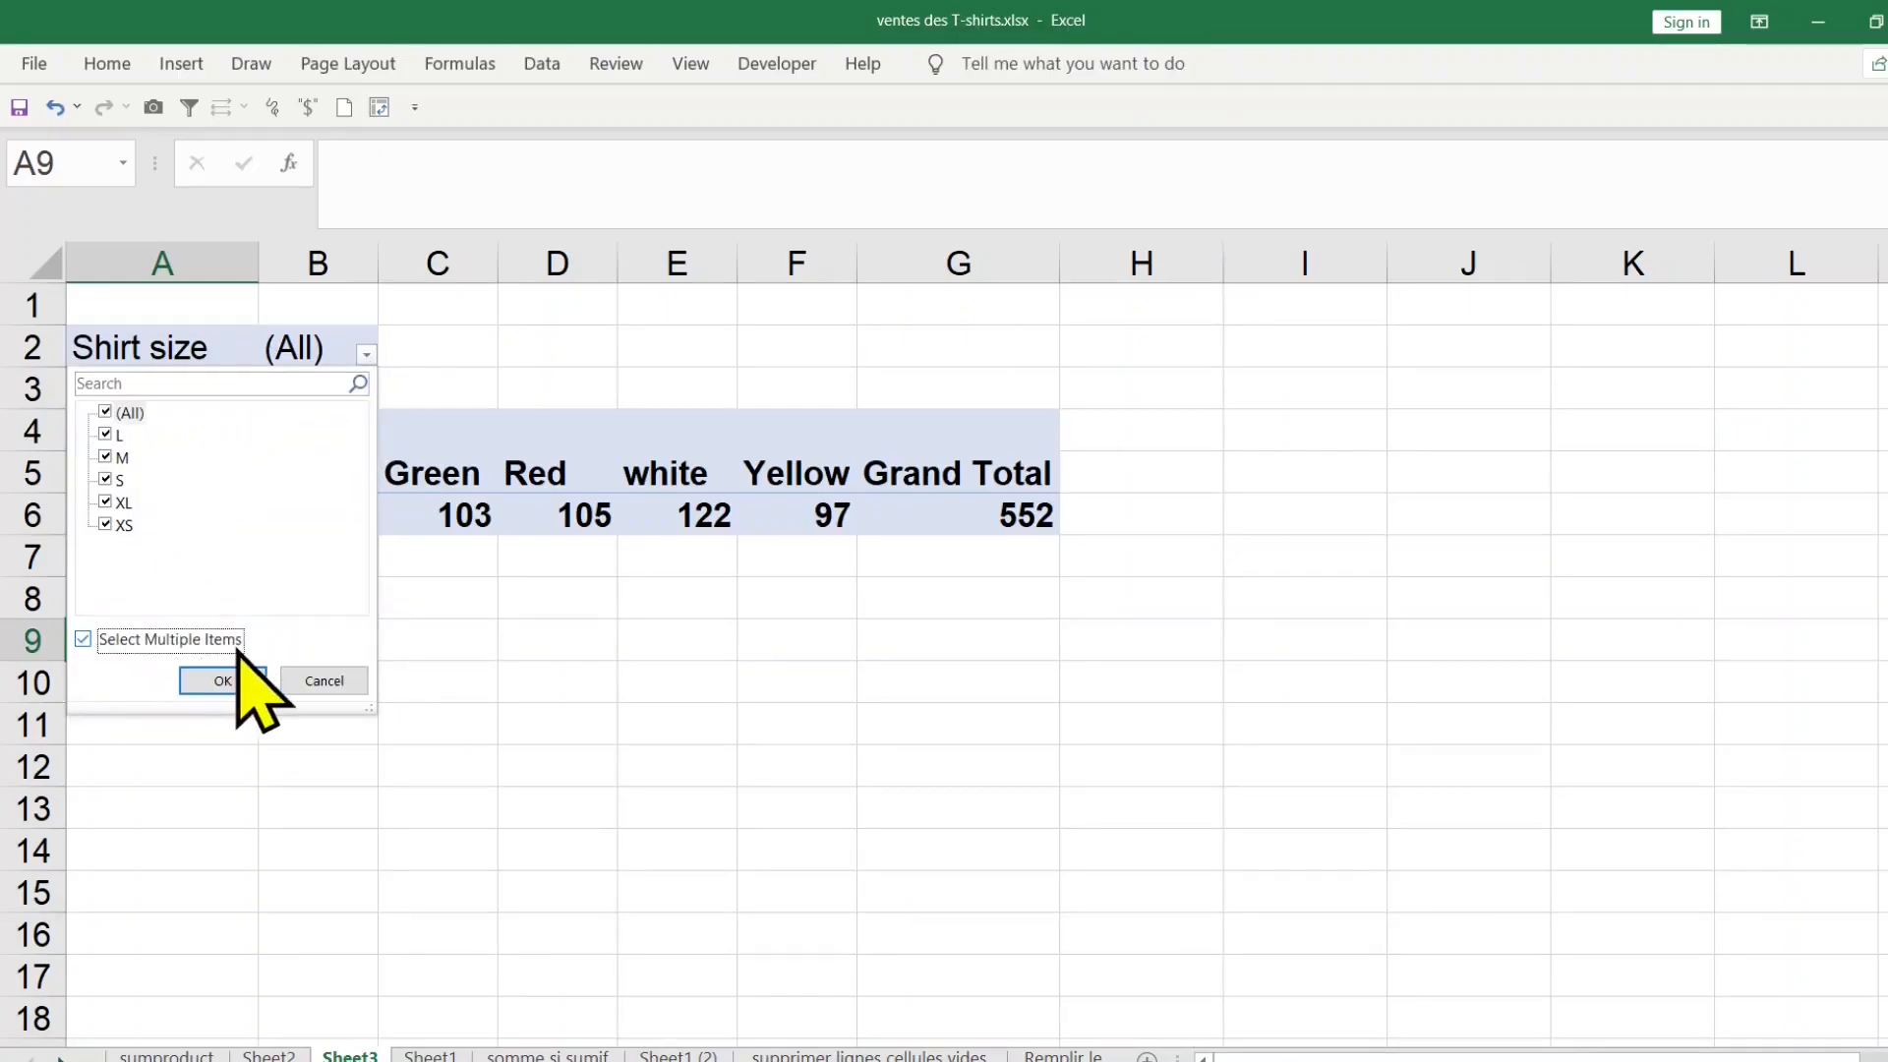
click(119, 413)
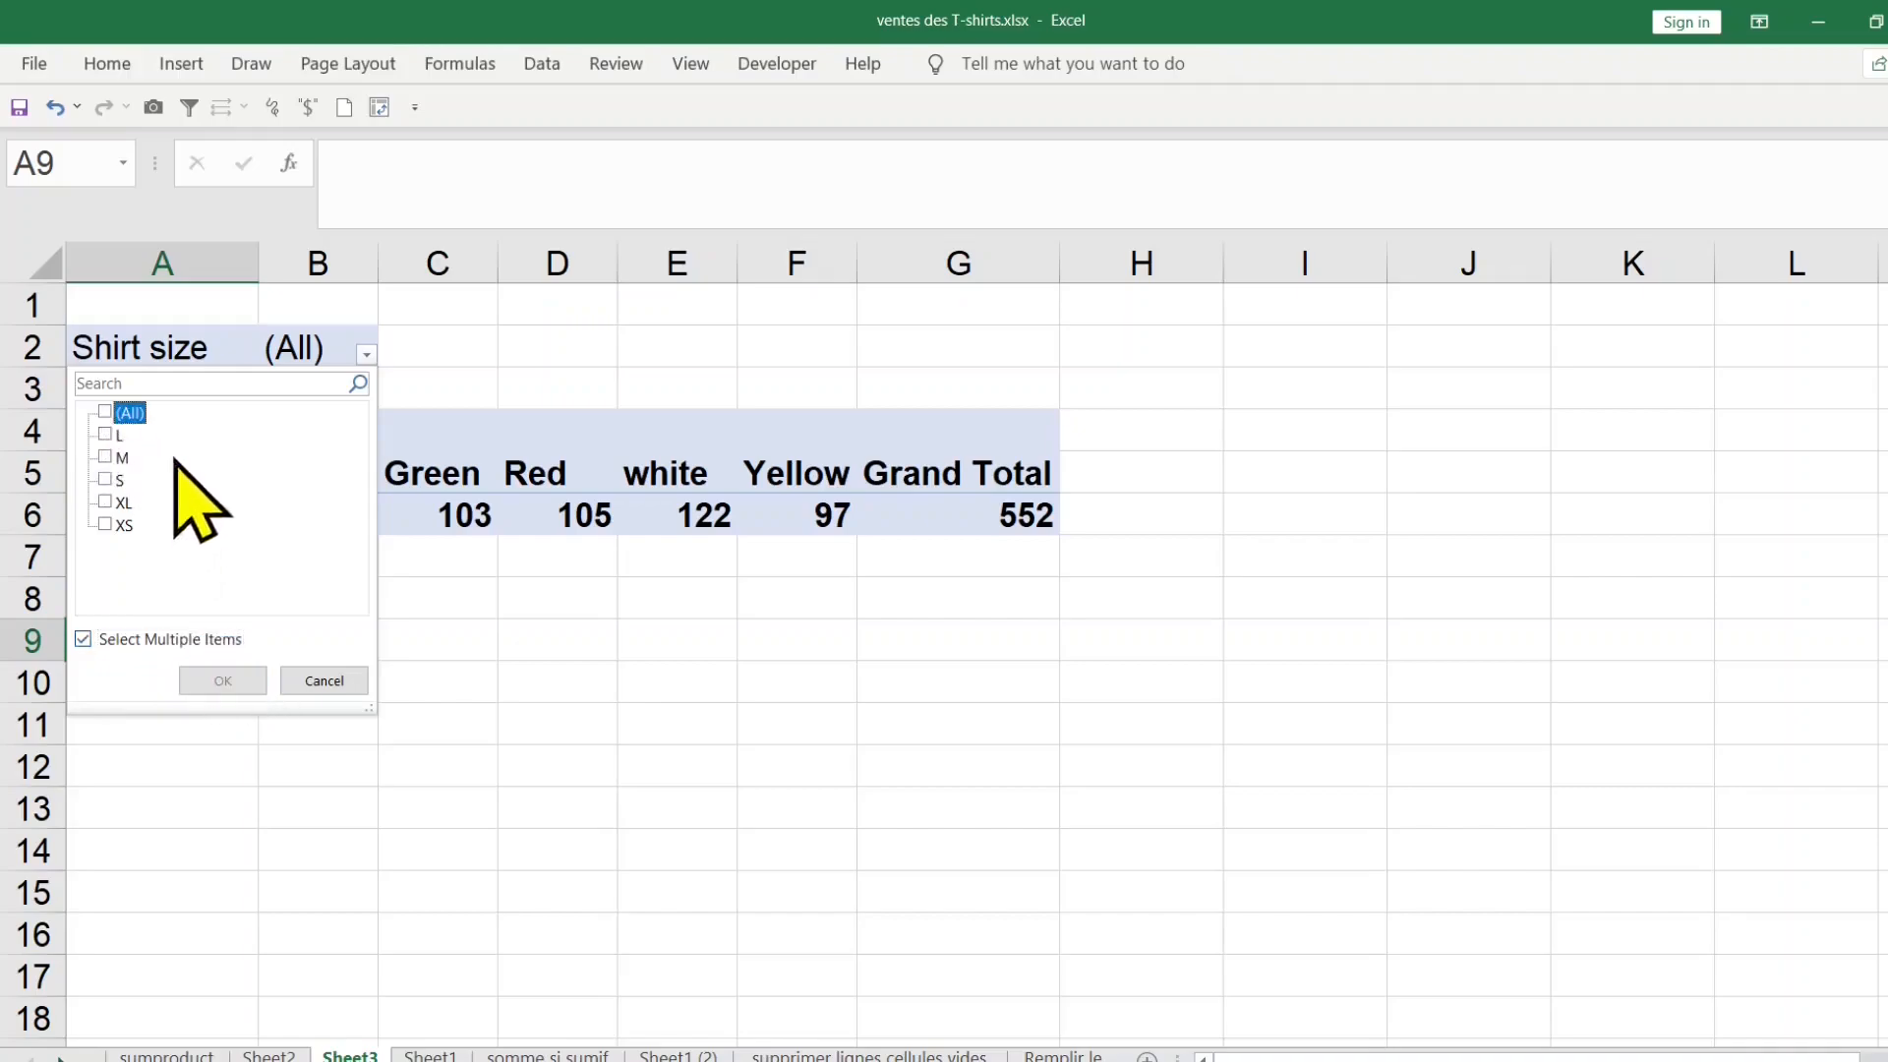
click(110, 528)
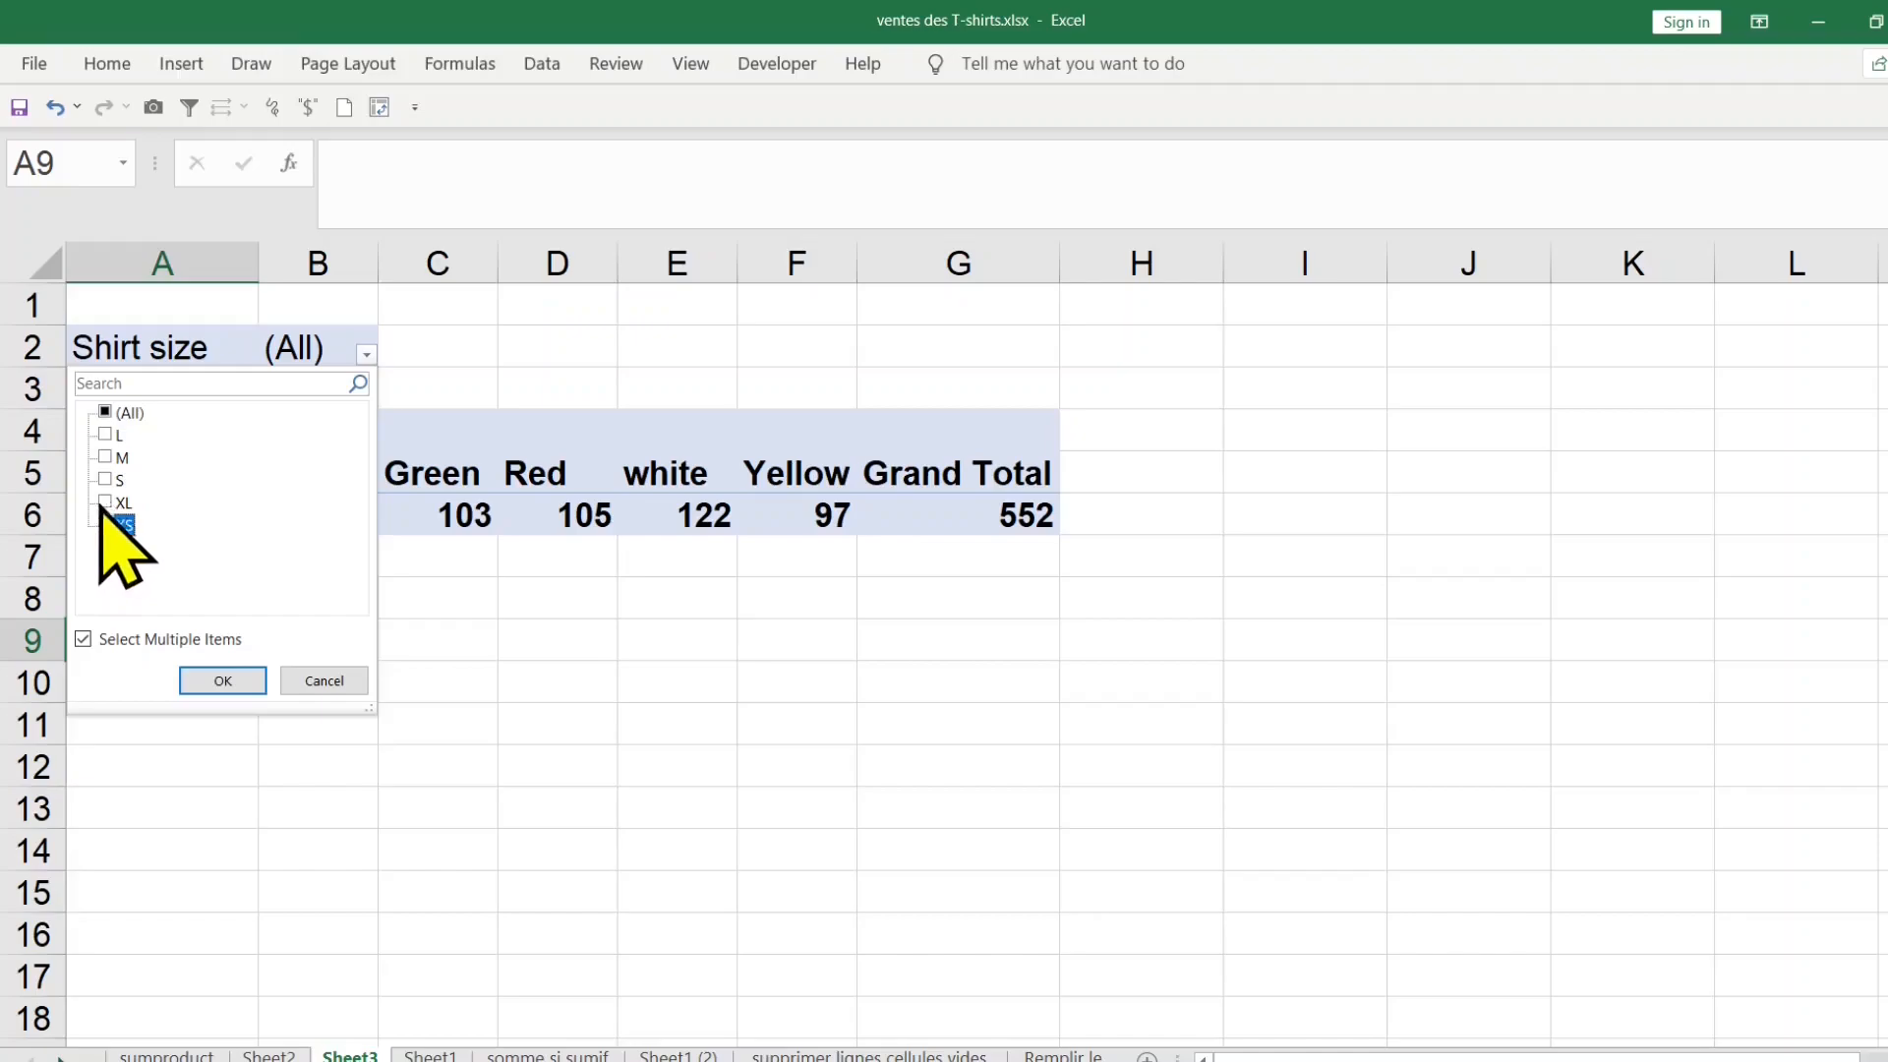
click(108, 503)
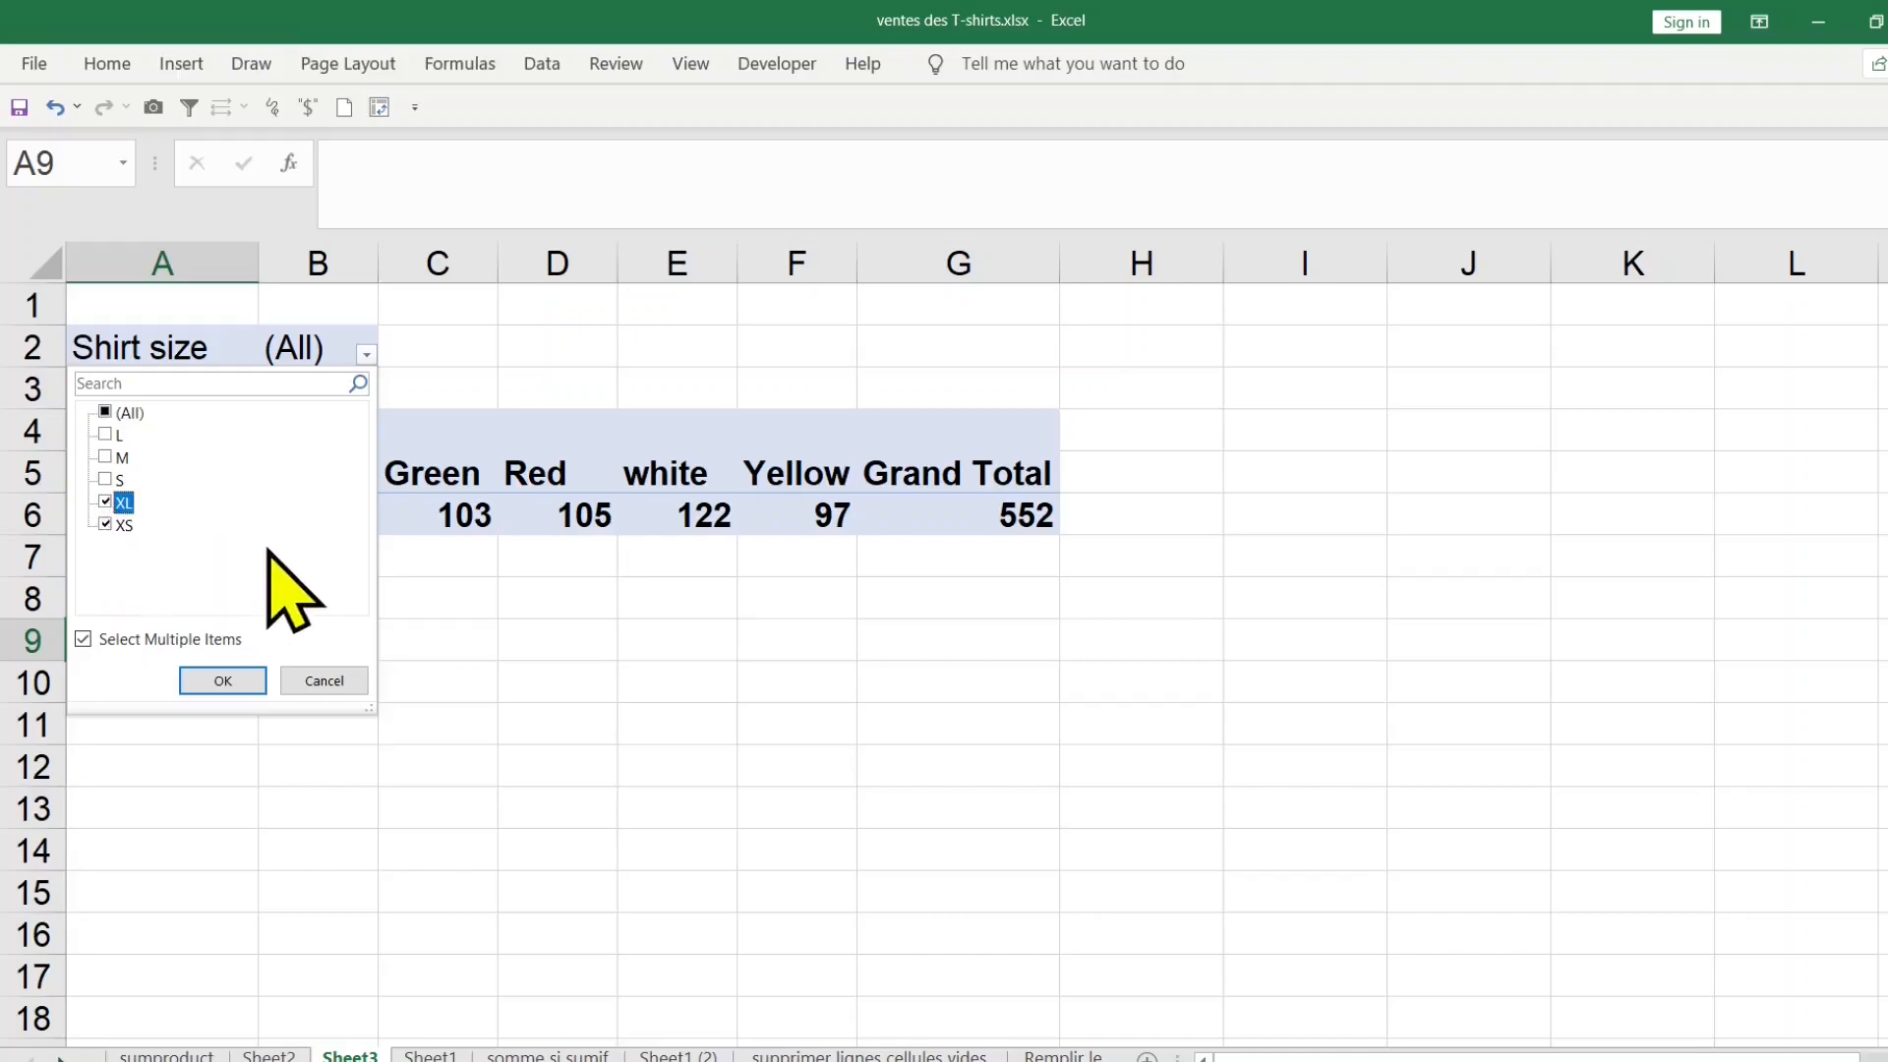
click(219, 680)
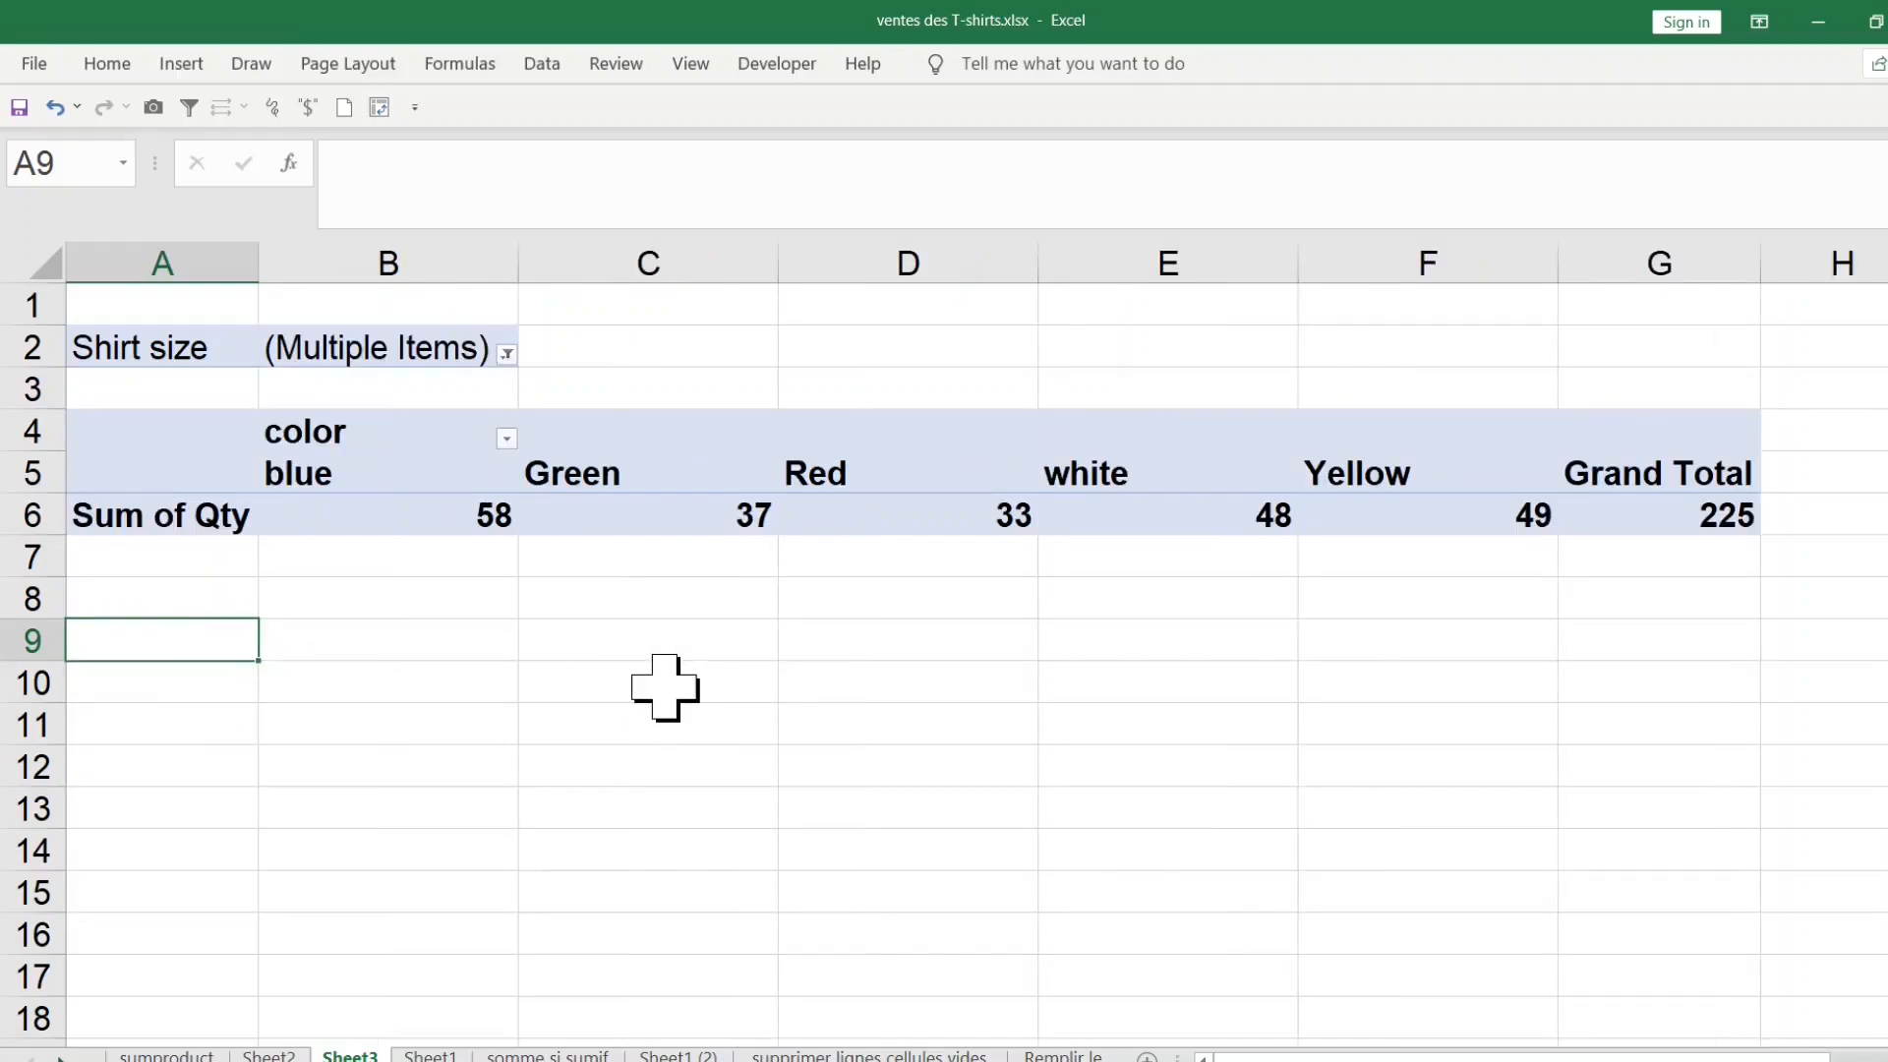
Step: Change the Shirt size report filter to include only S and XS
click(507, 353)
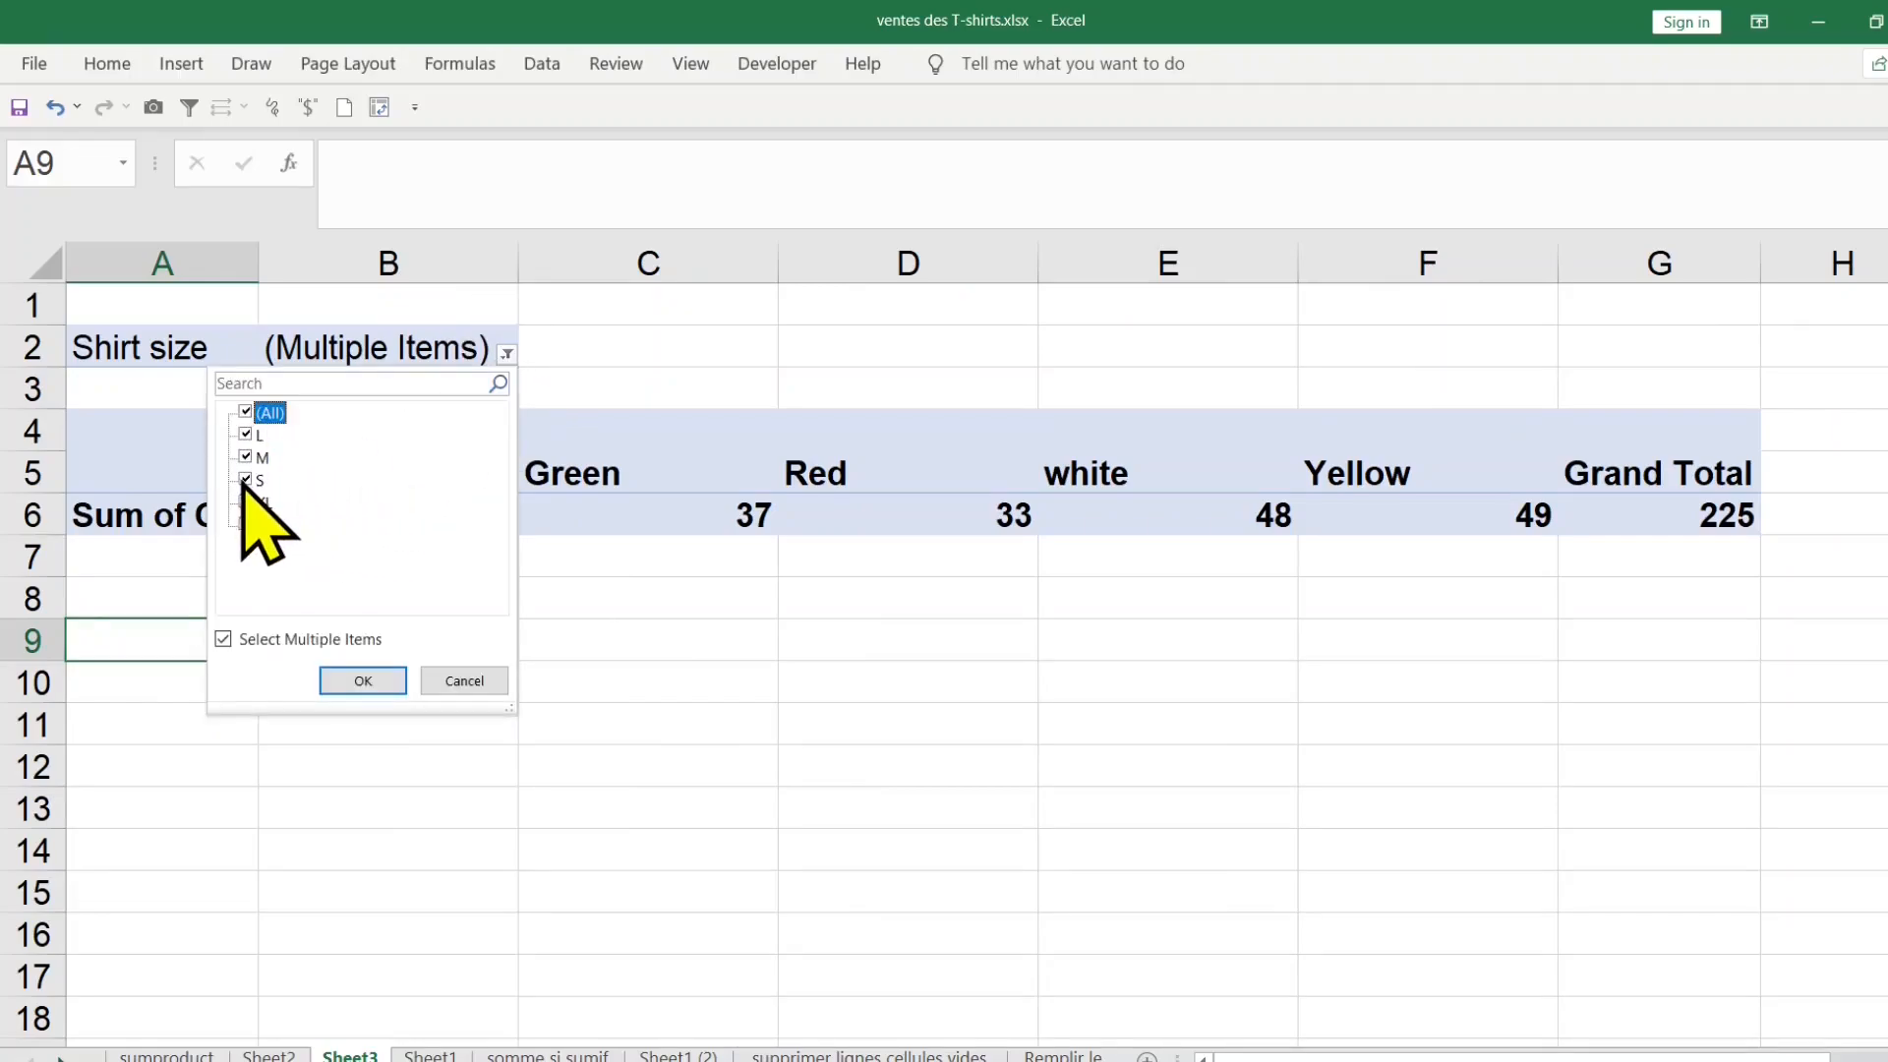
click(246, 479)
click(247, 413)
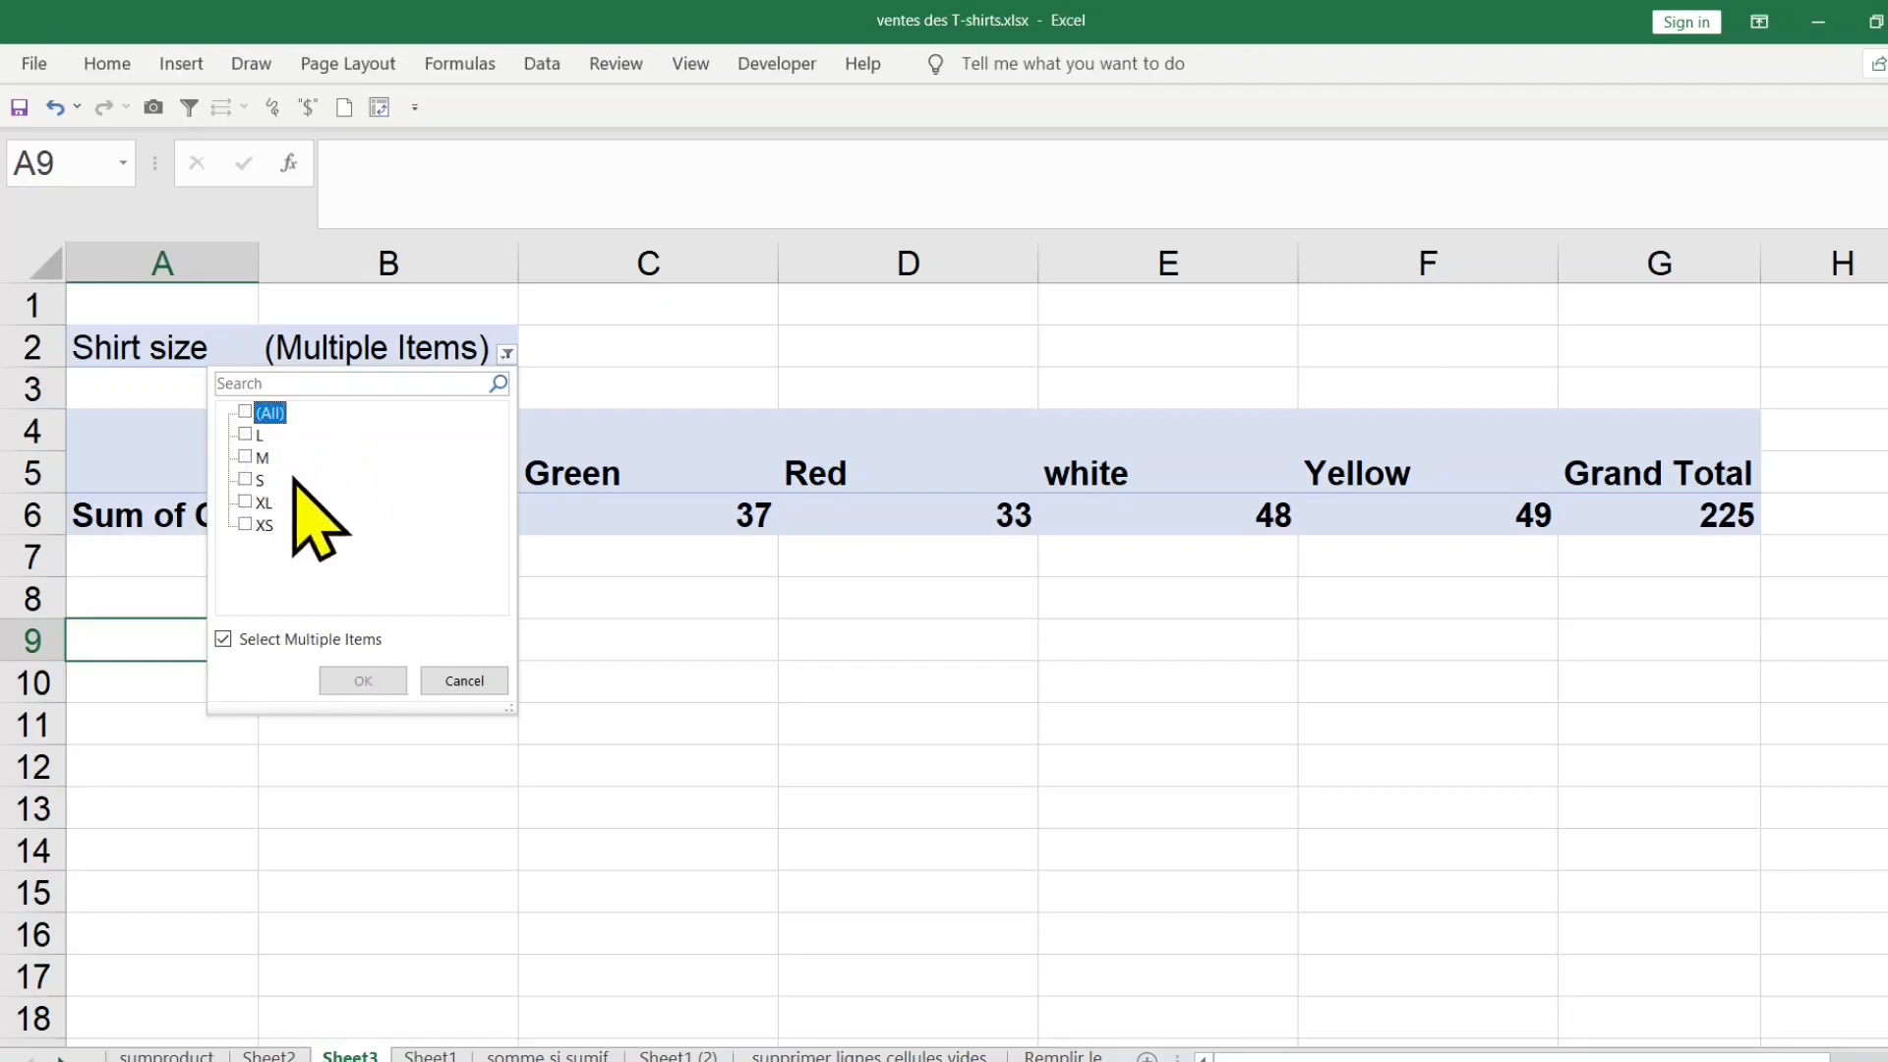
click(252, 524)
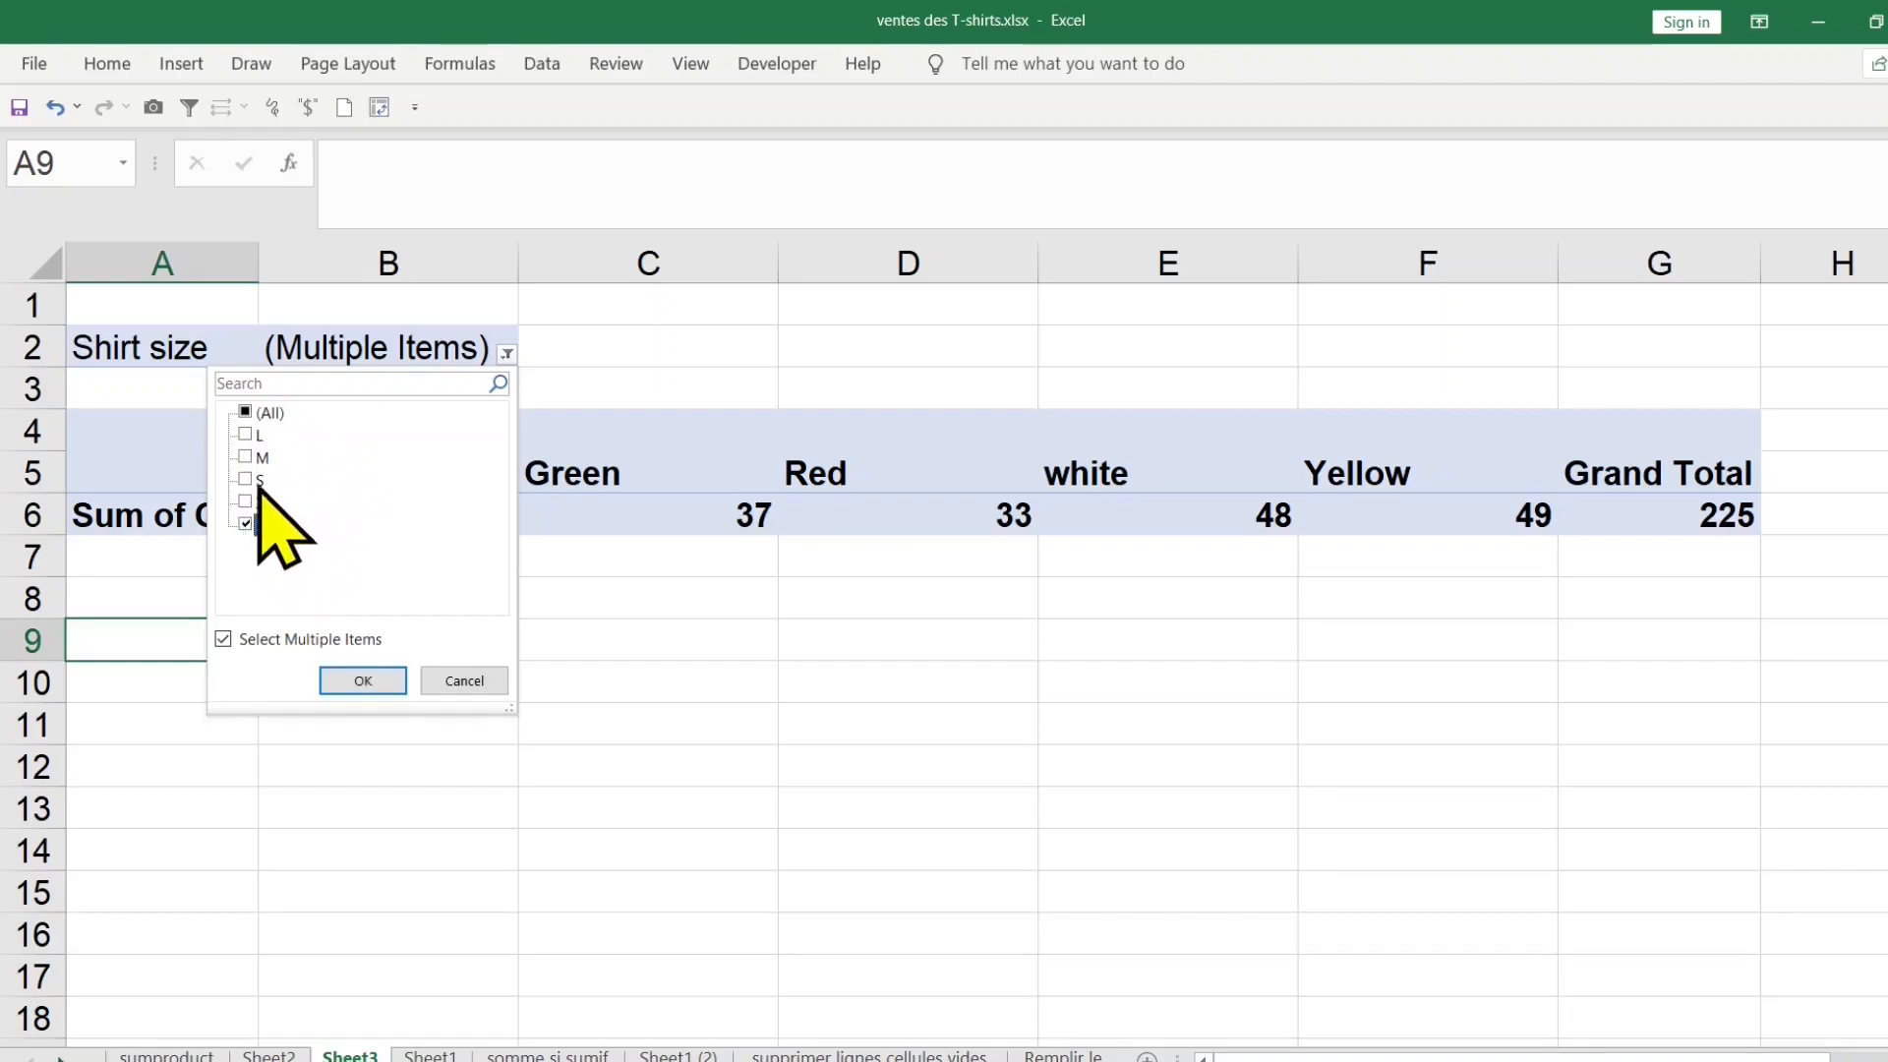
click(256, 480)
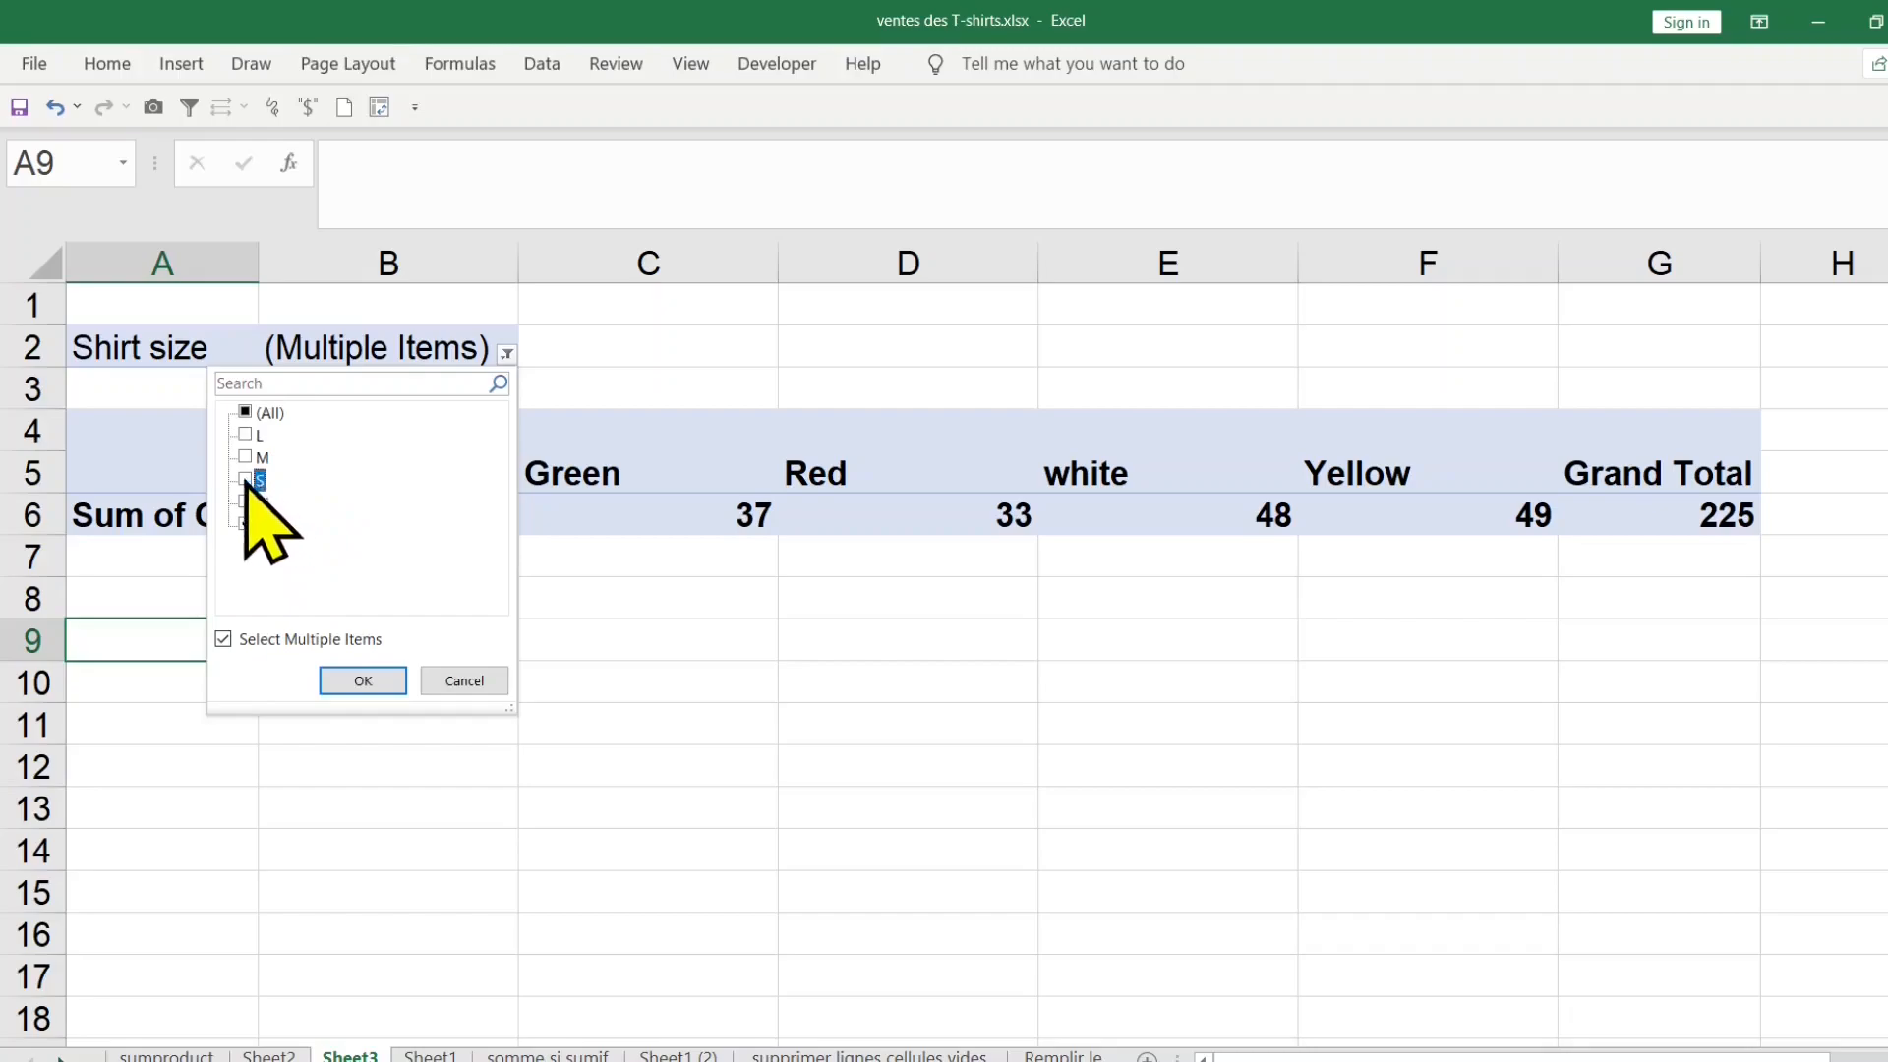
click(363, 680)
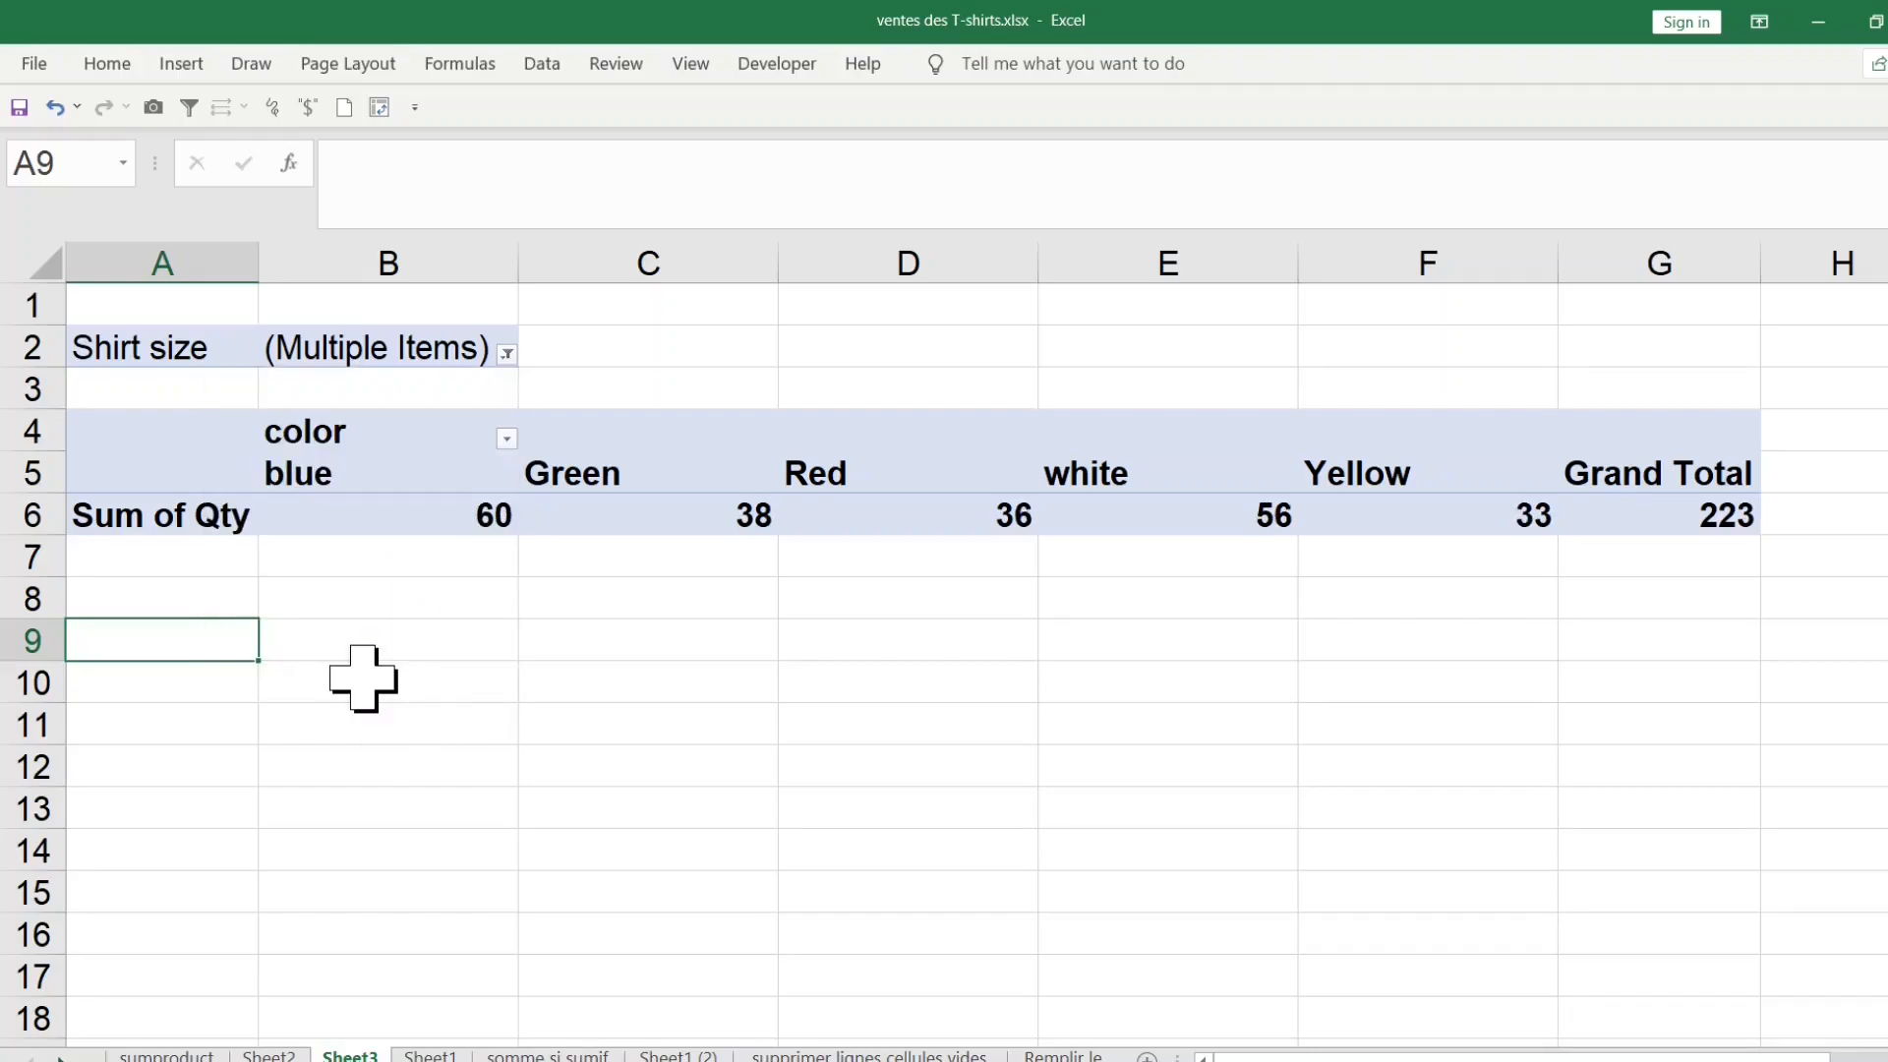
Step: Set the Shirt size report filter to include only L and XL, and select an empty cell below the PivotTable
click(509, 354)
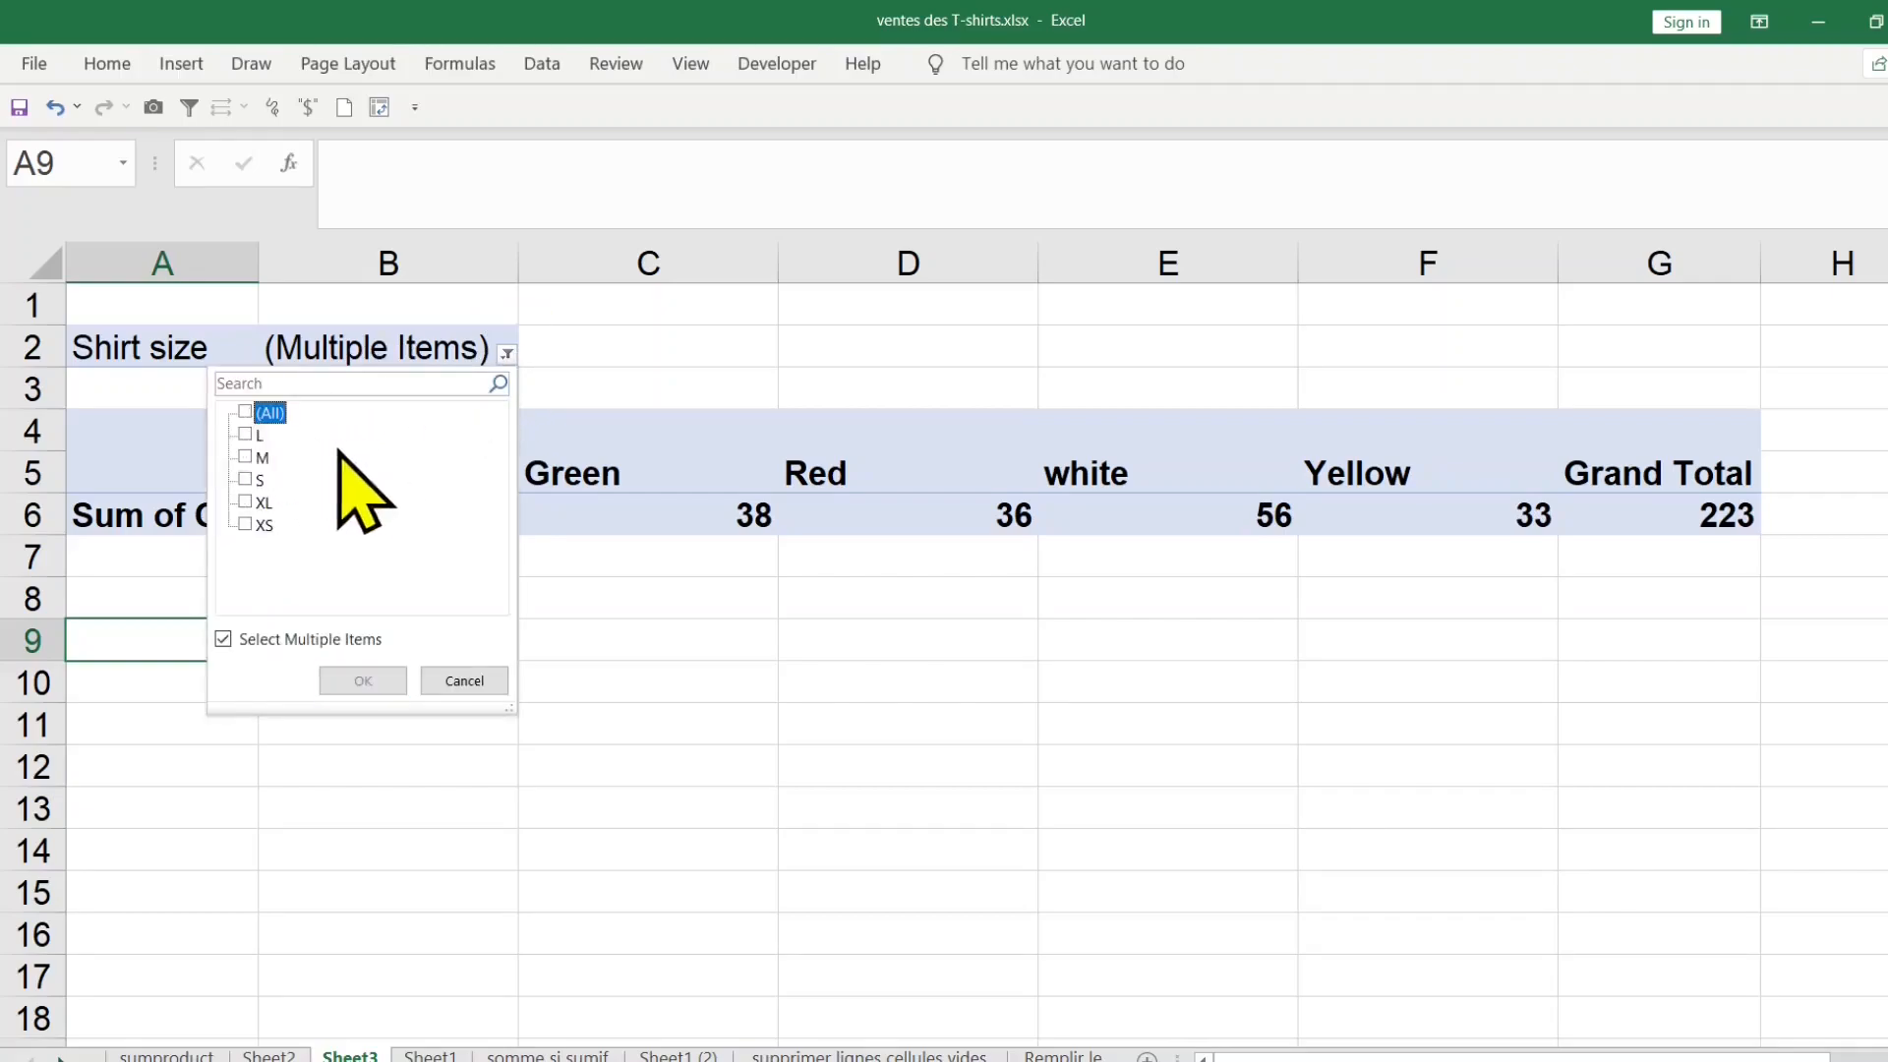
click(248, 434)
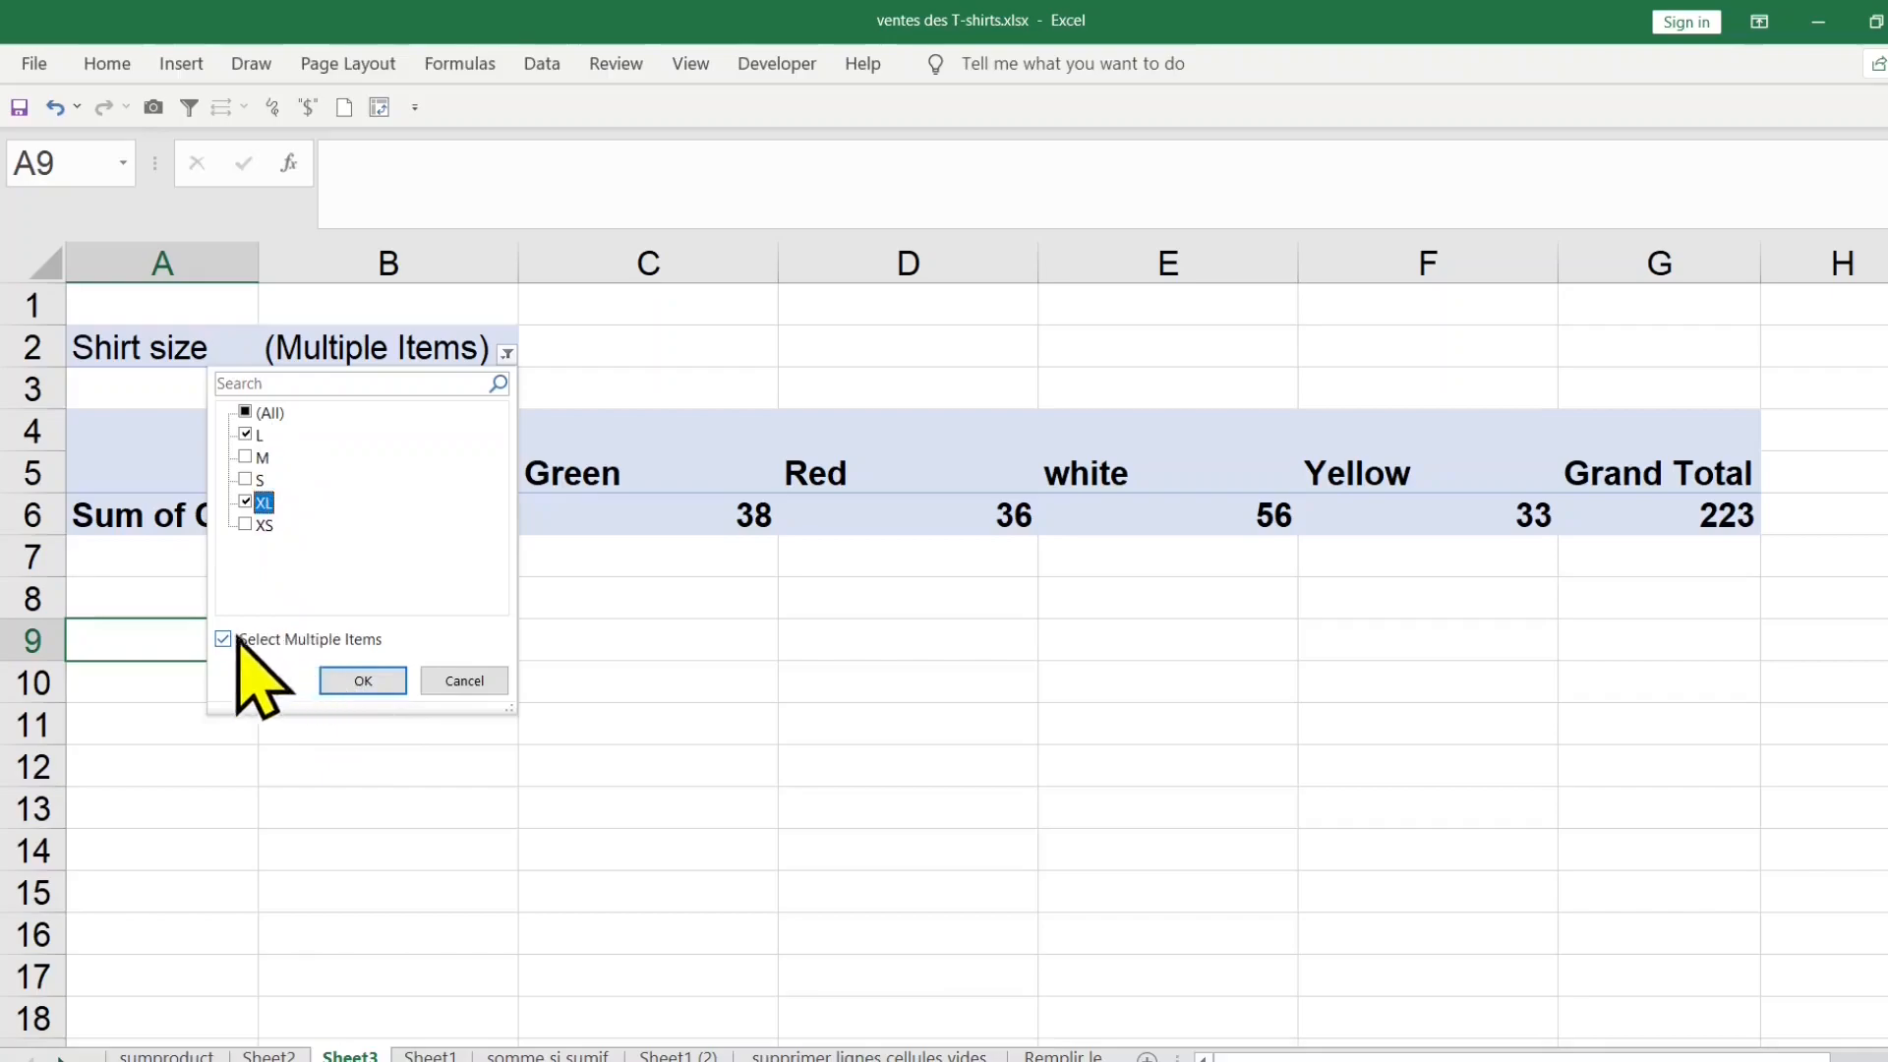
click(354, 682)
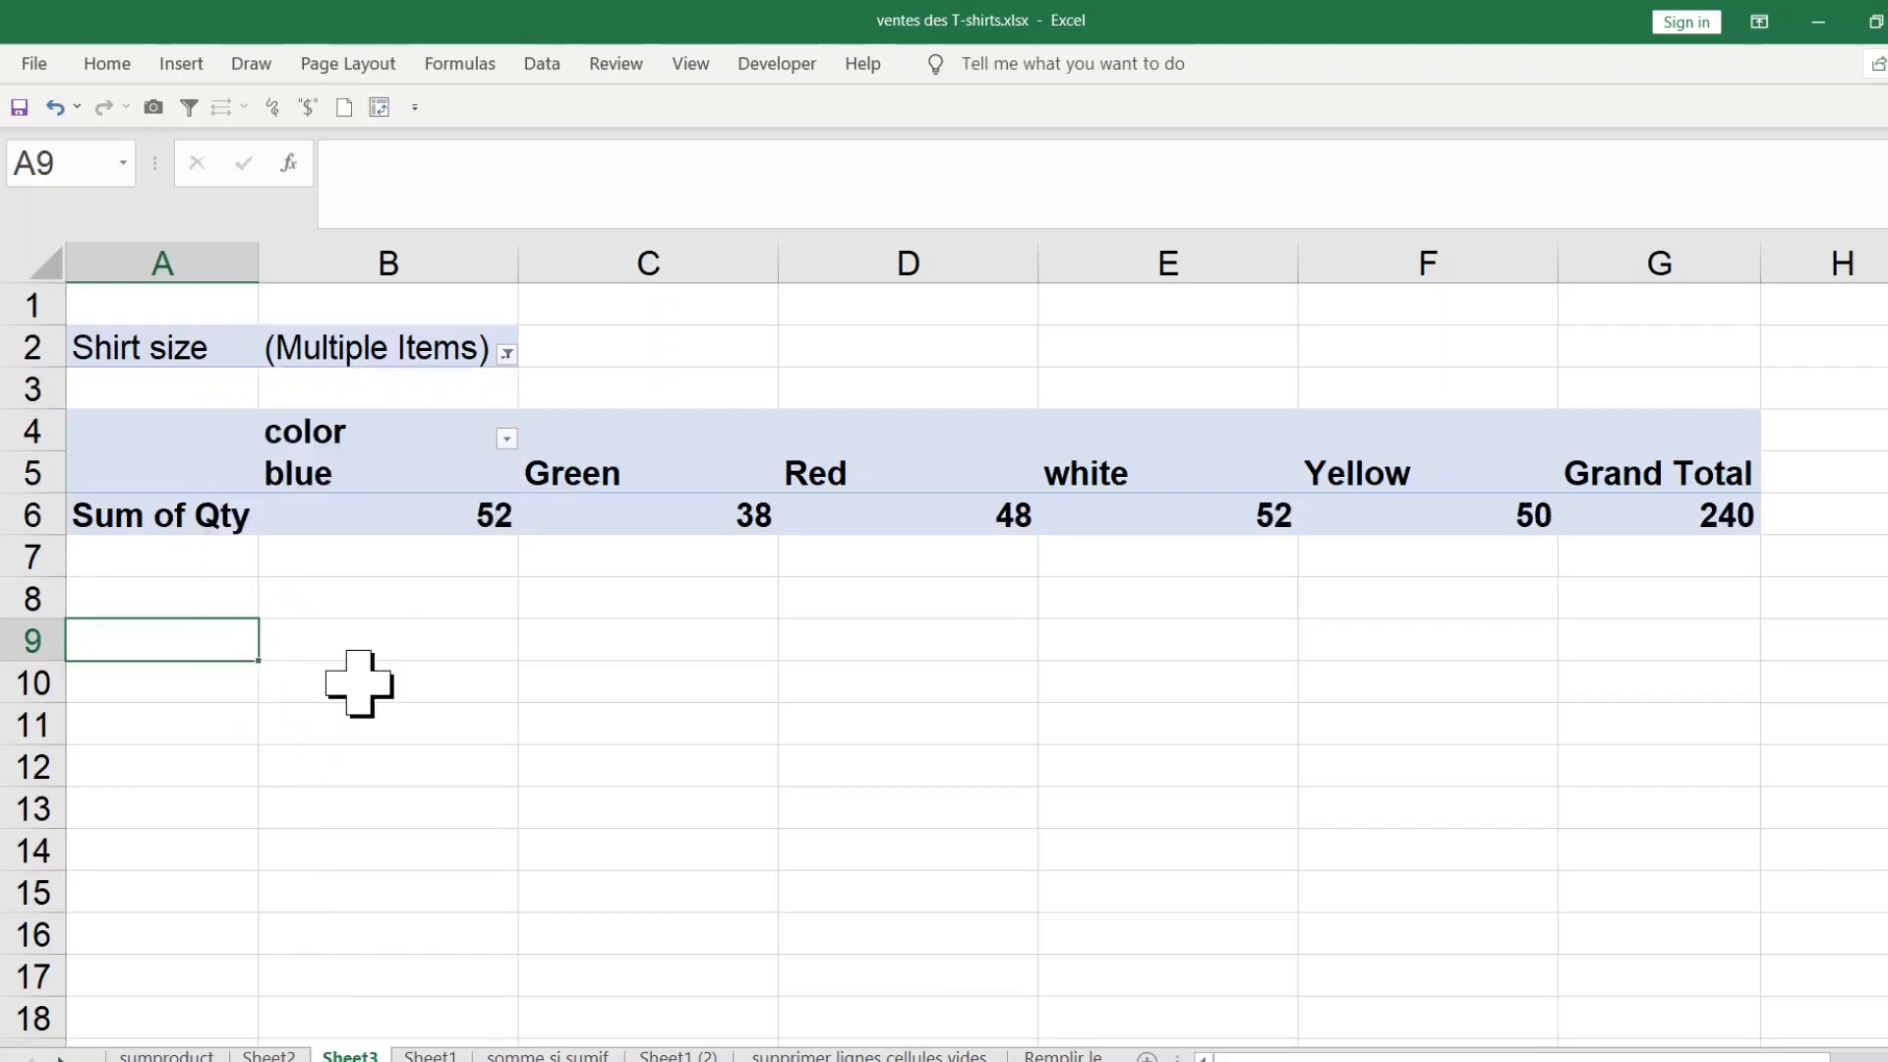
click(564, 678)
click(448, 683)
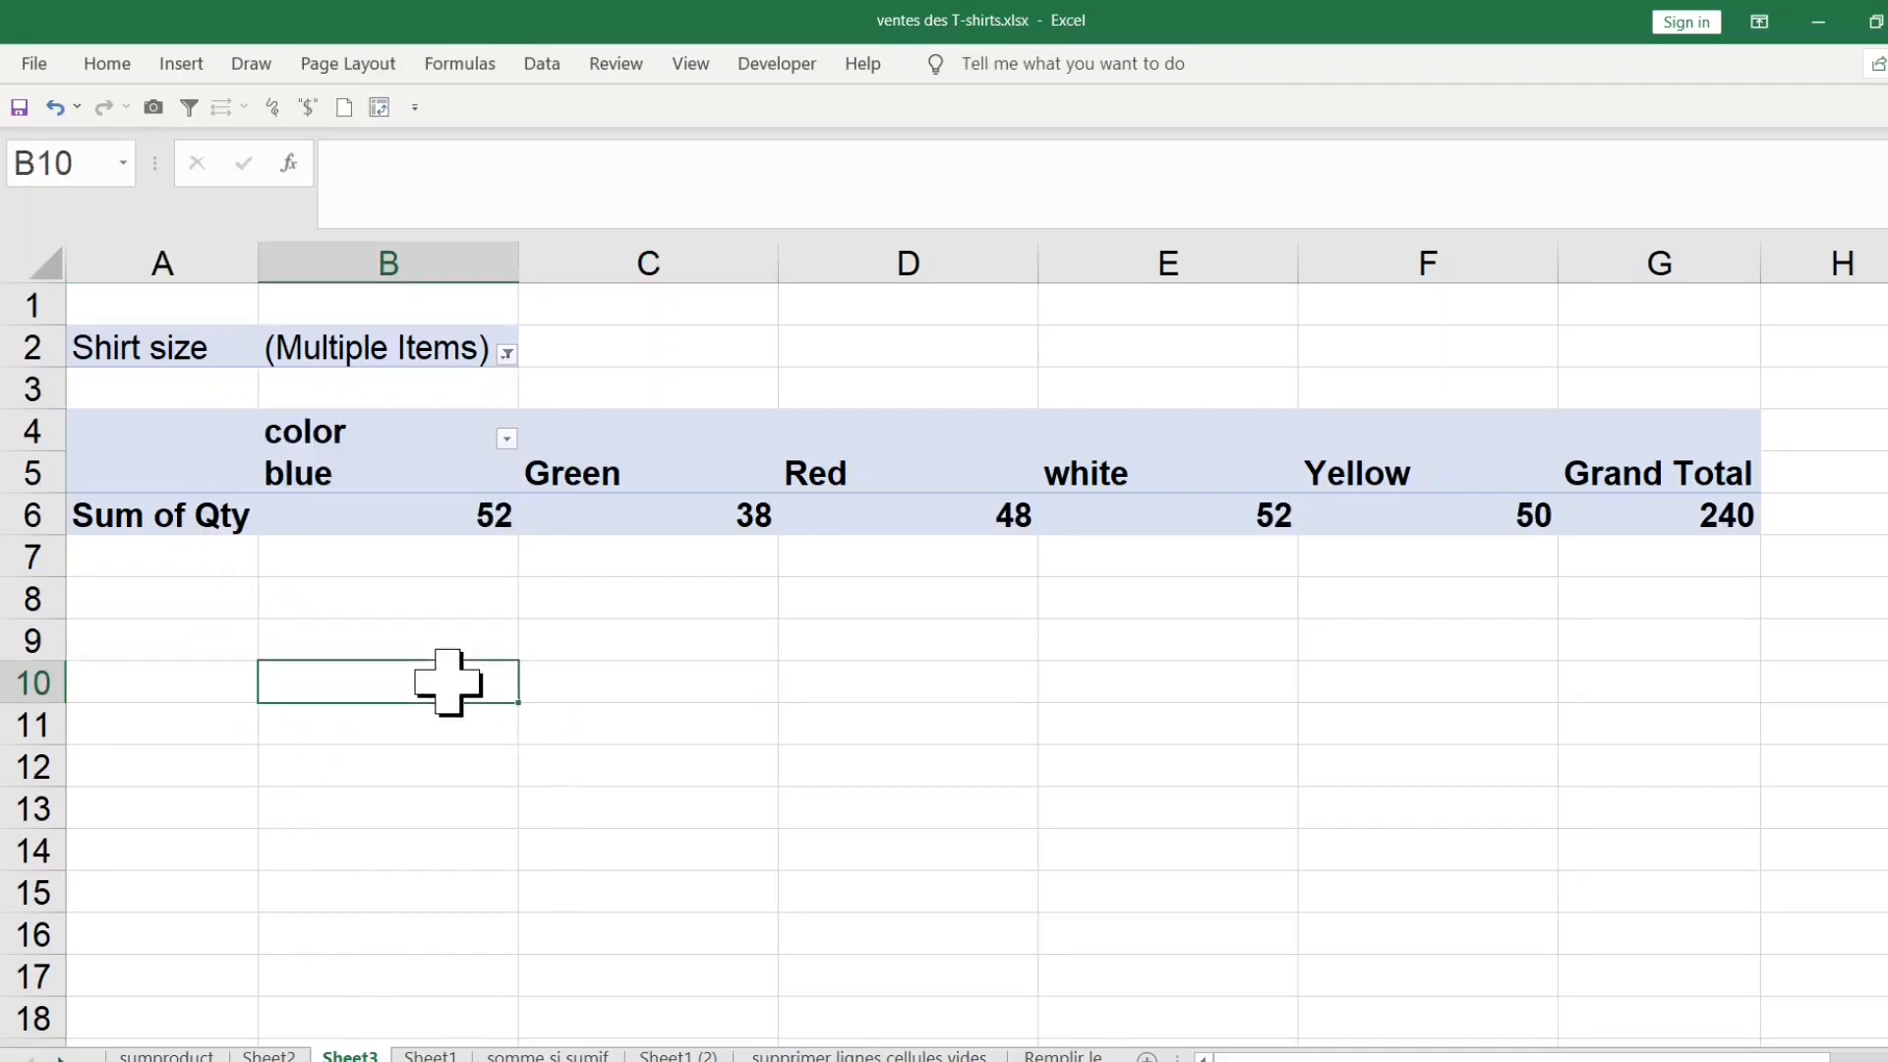